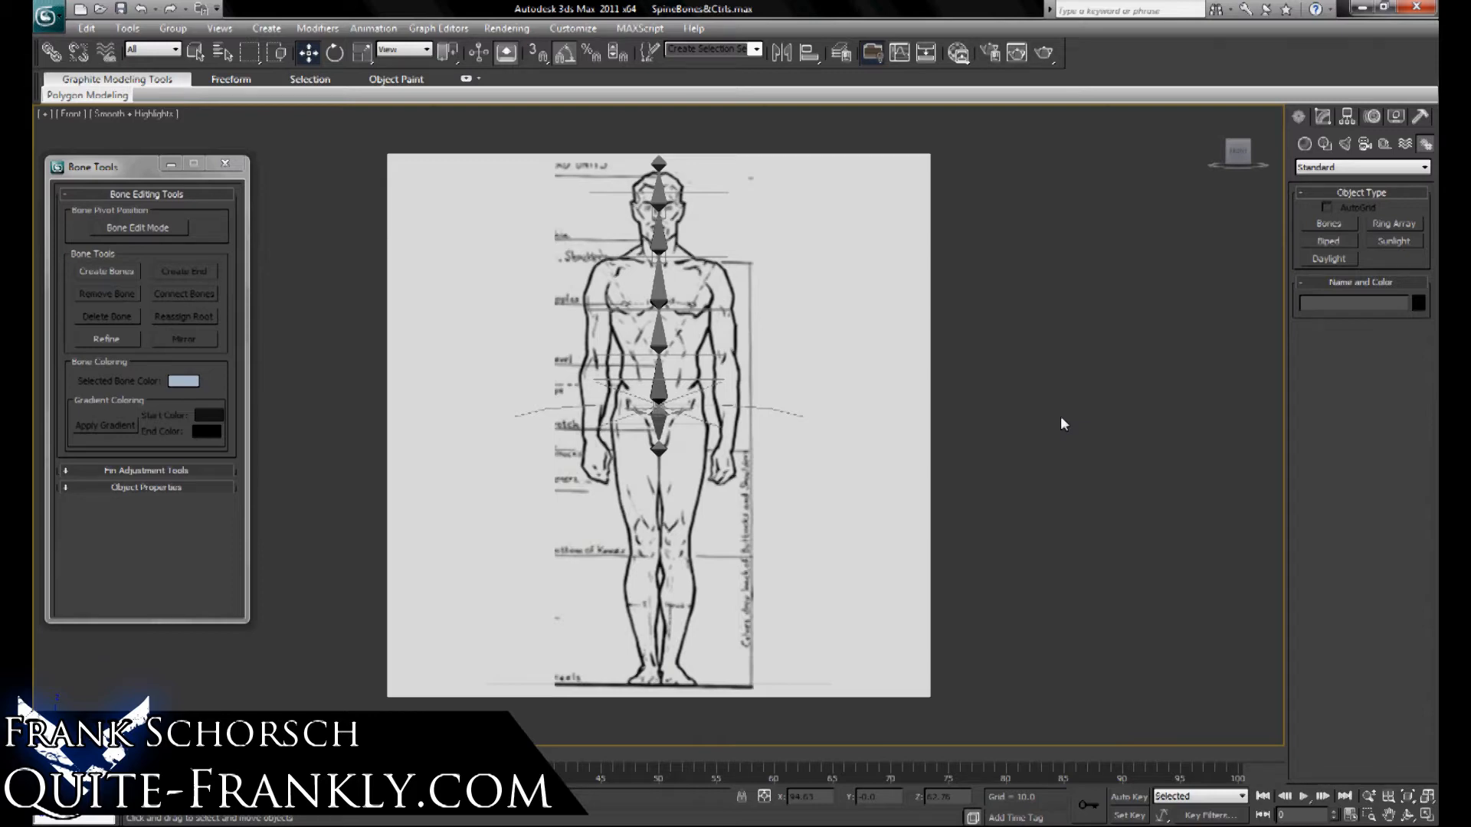
In the left view, create a short hip bone just in front of the pelvis bone.
key("l")
middle_click_drag(866, 203, 660, 477)
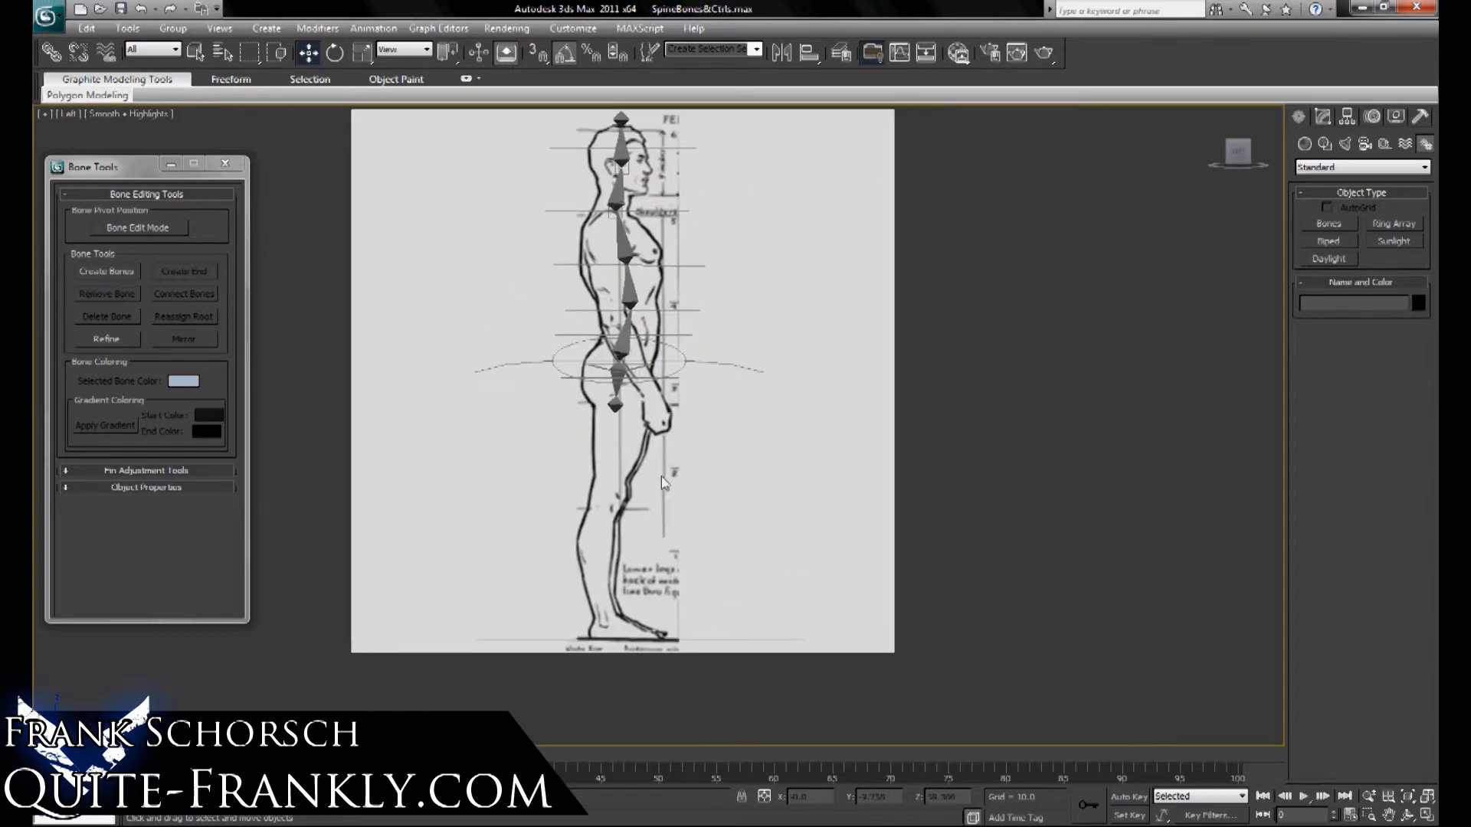
scroll(661, 476, "up", 5)
left_click(95, 273)
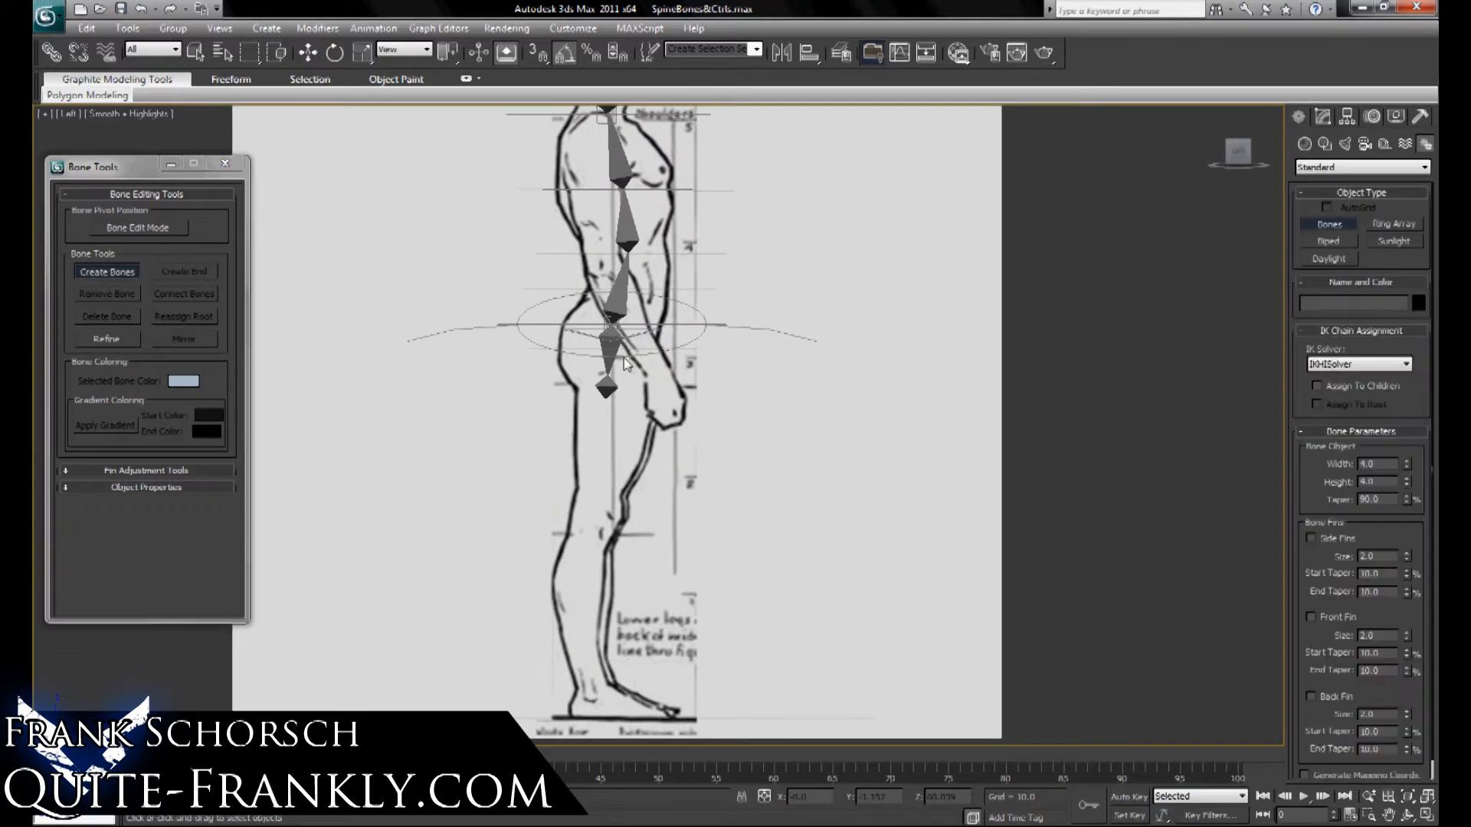
left_click(624, 351)
right_click(627, 373)
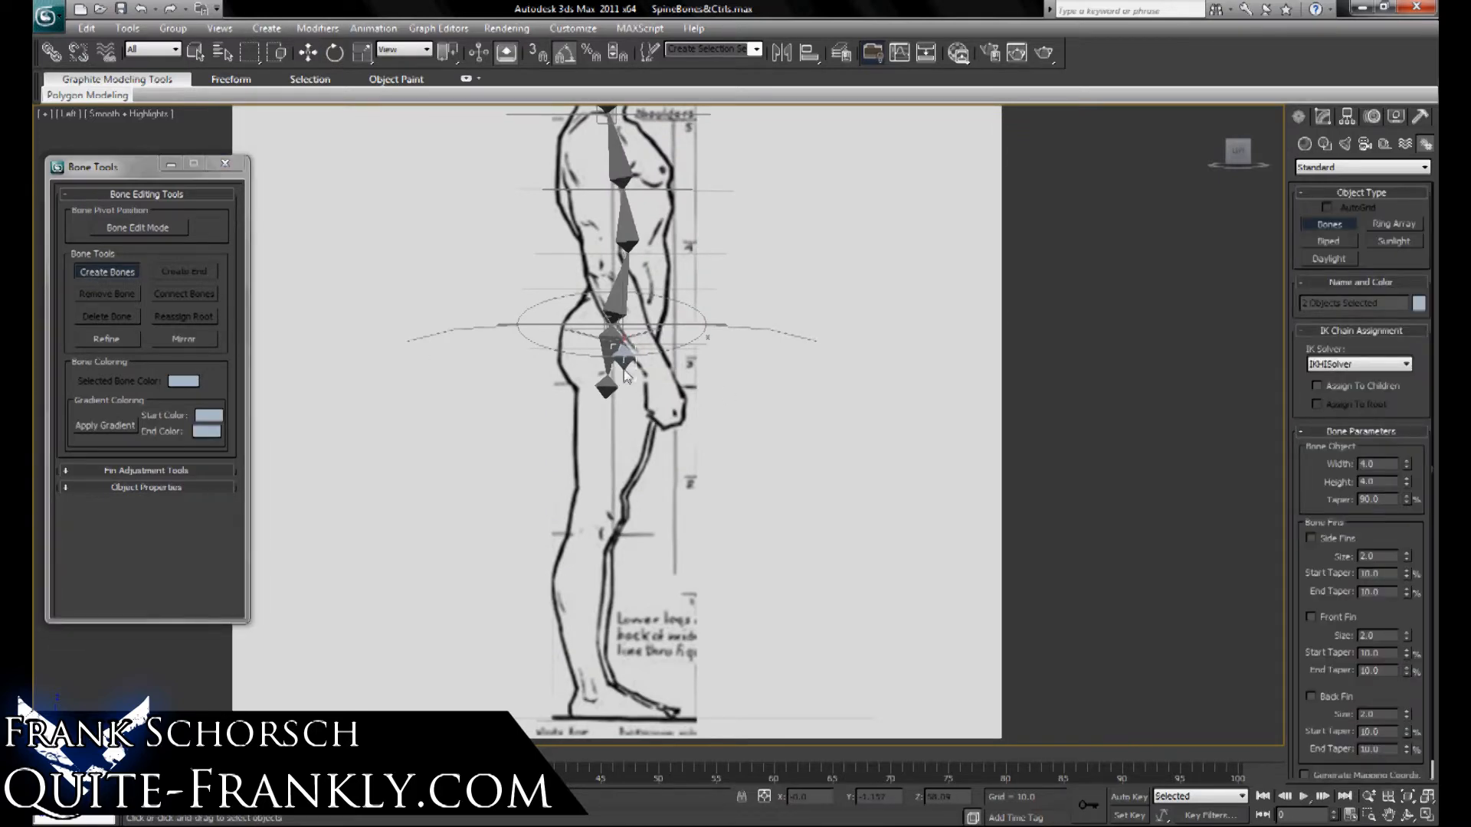
Continue the bone chain from the hip bone's tip with a thigh bone to the knee and a shin bone to the ankle.
left_click(623, 369)
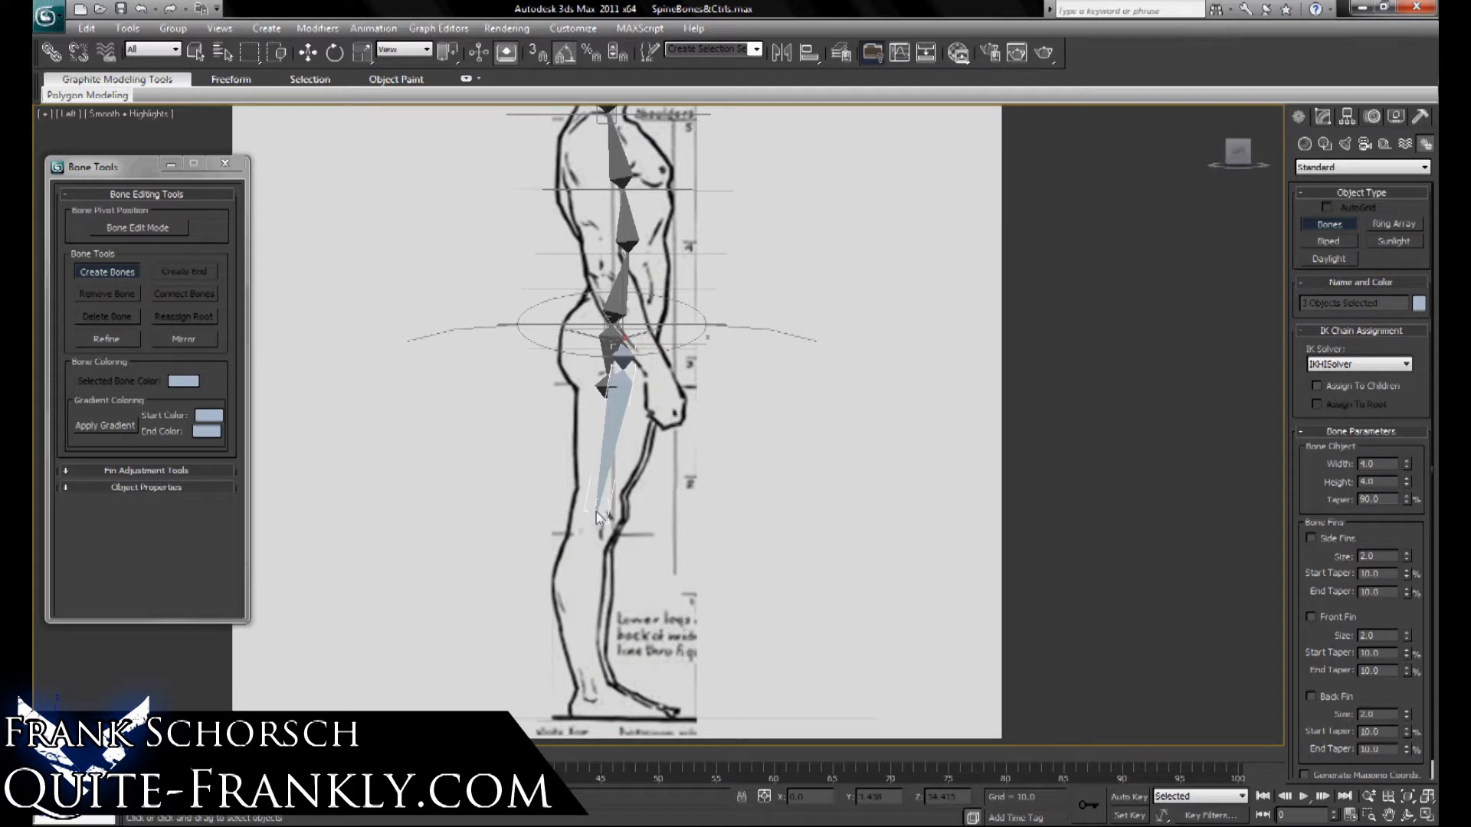
left_click(596, 512)
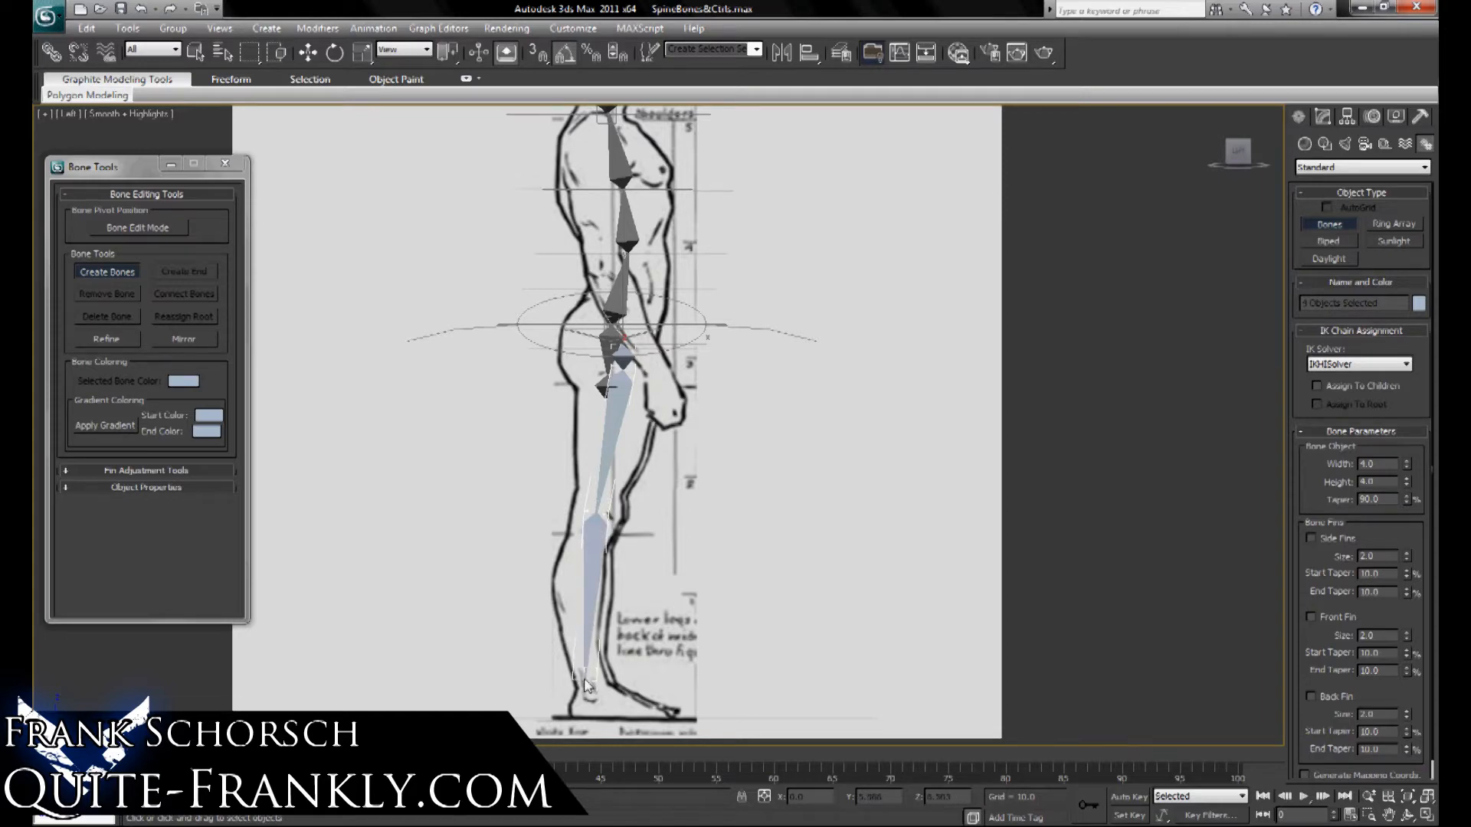
left_click(587, 684)
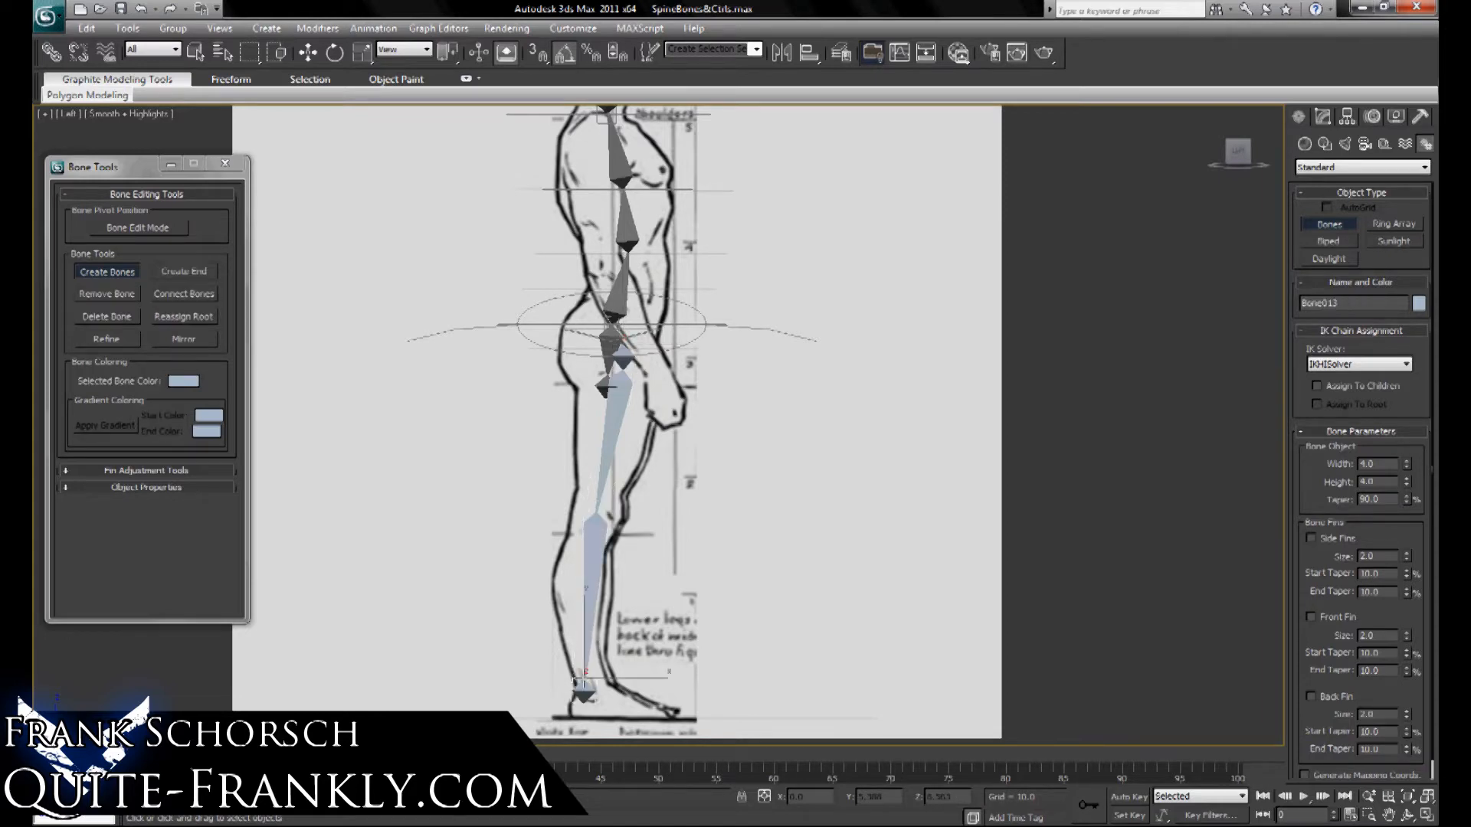
right_click(716, 505)
In Bone Edit Mode, move the knee joint forward and slightly down onto the reference drawing's knee so the leg bends slightly.
left_click(595, 512)
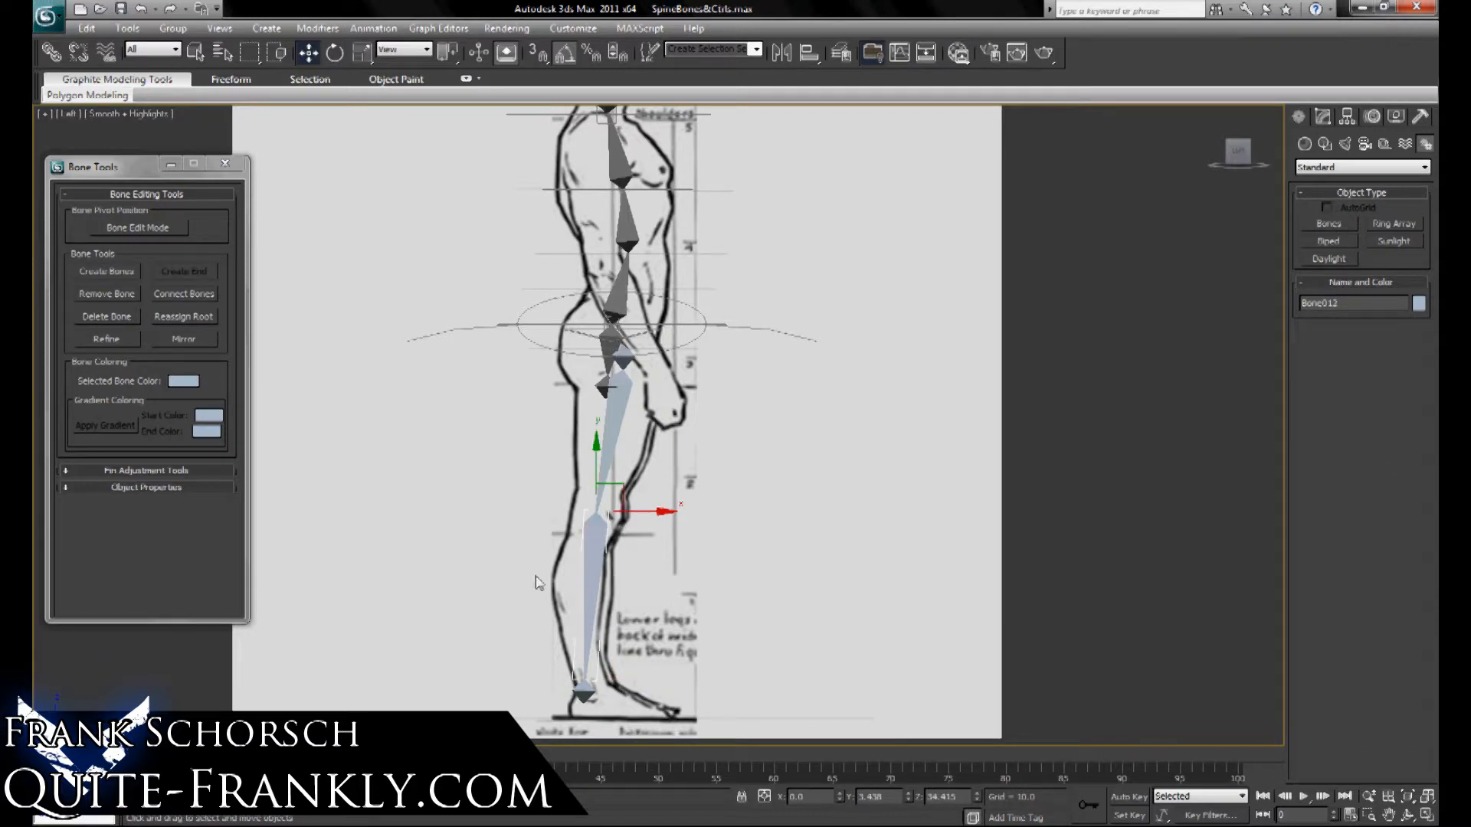
left_click(154, 233)
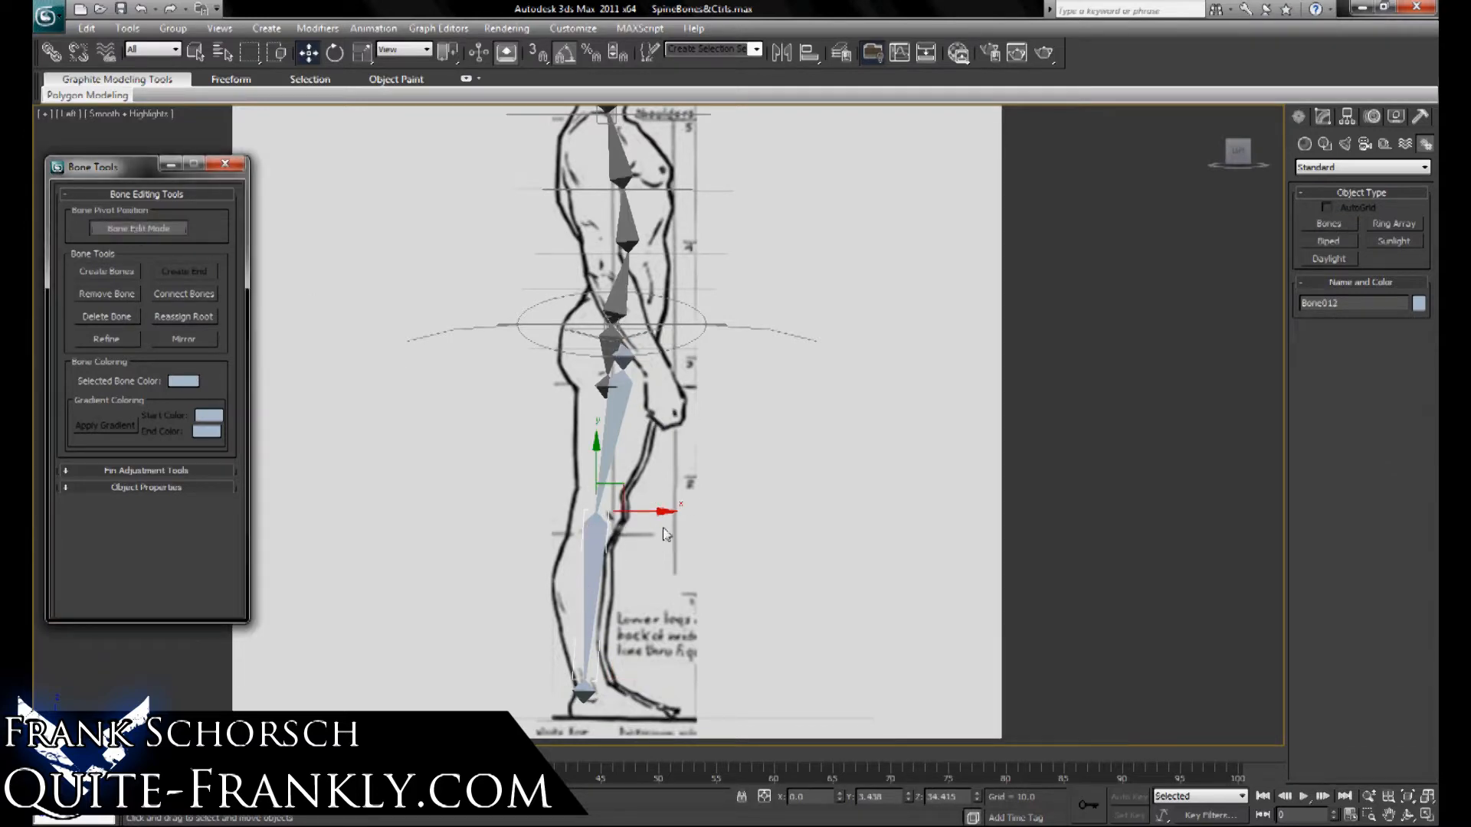
mouse_move(631, 509)
left_mouse_down()
mouse_move(652, 508)
mouse_move(640, 494)
left_mouse_up()
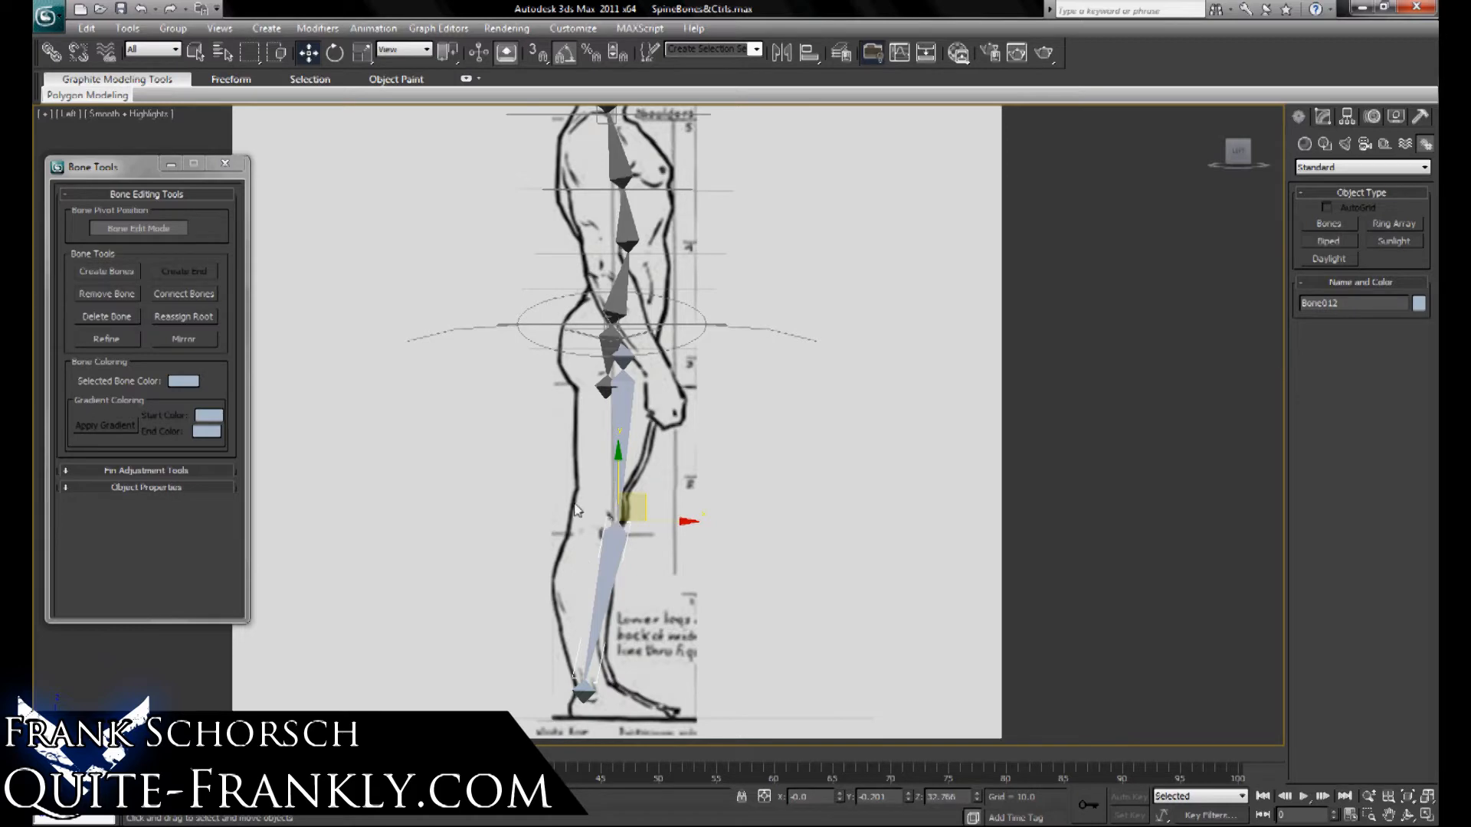
left_click_drag(630, 507, 665, 522)
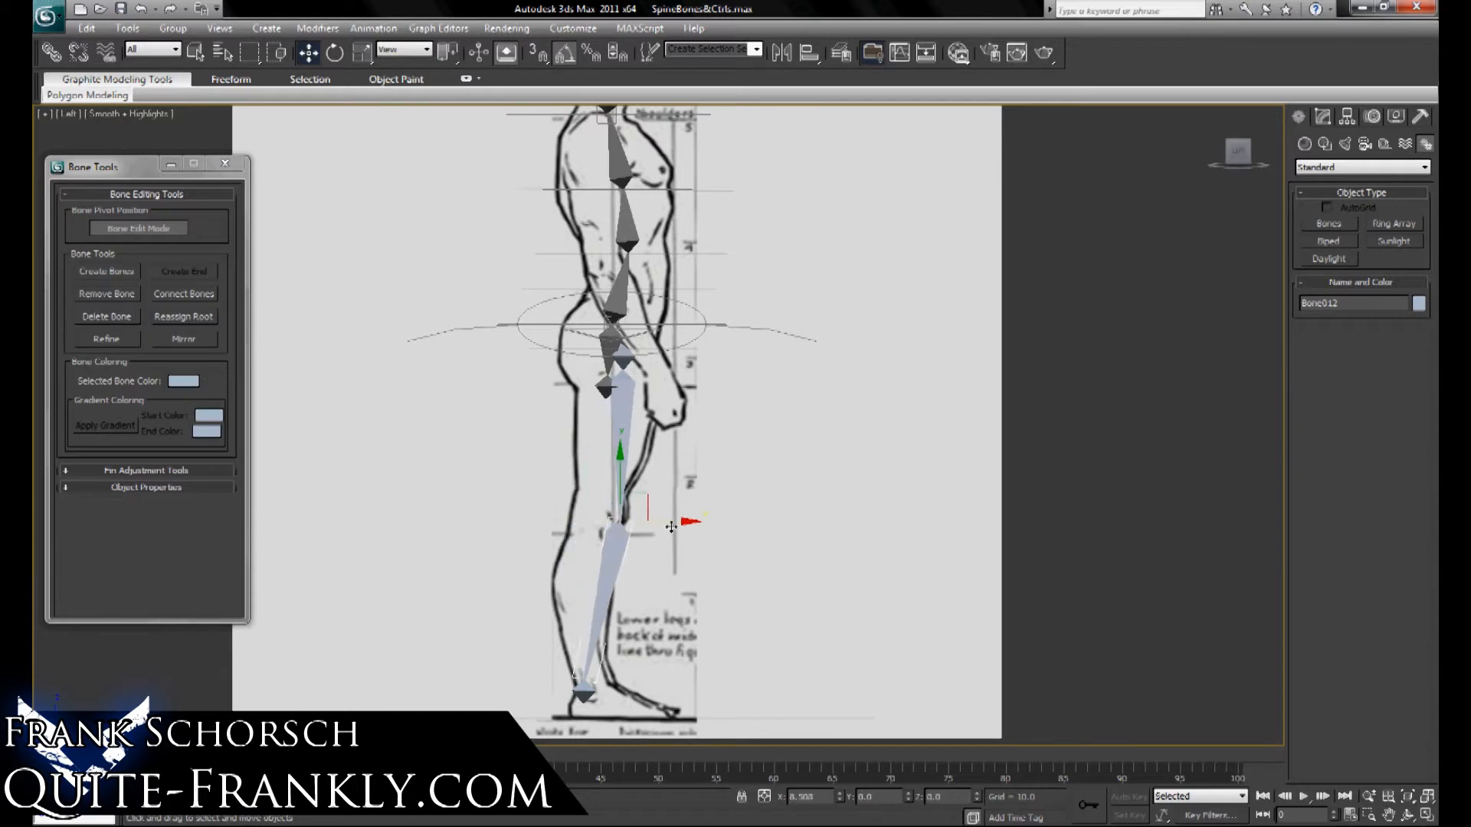
left_click(764, 466)
Create a reverse foot bone chain running from the heel to the toe tip, back to the ball of the foot and up to the ankle.
middle_click_drag(753, 579, 767, 423)
scroll(758, 401, "up", 3)
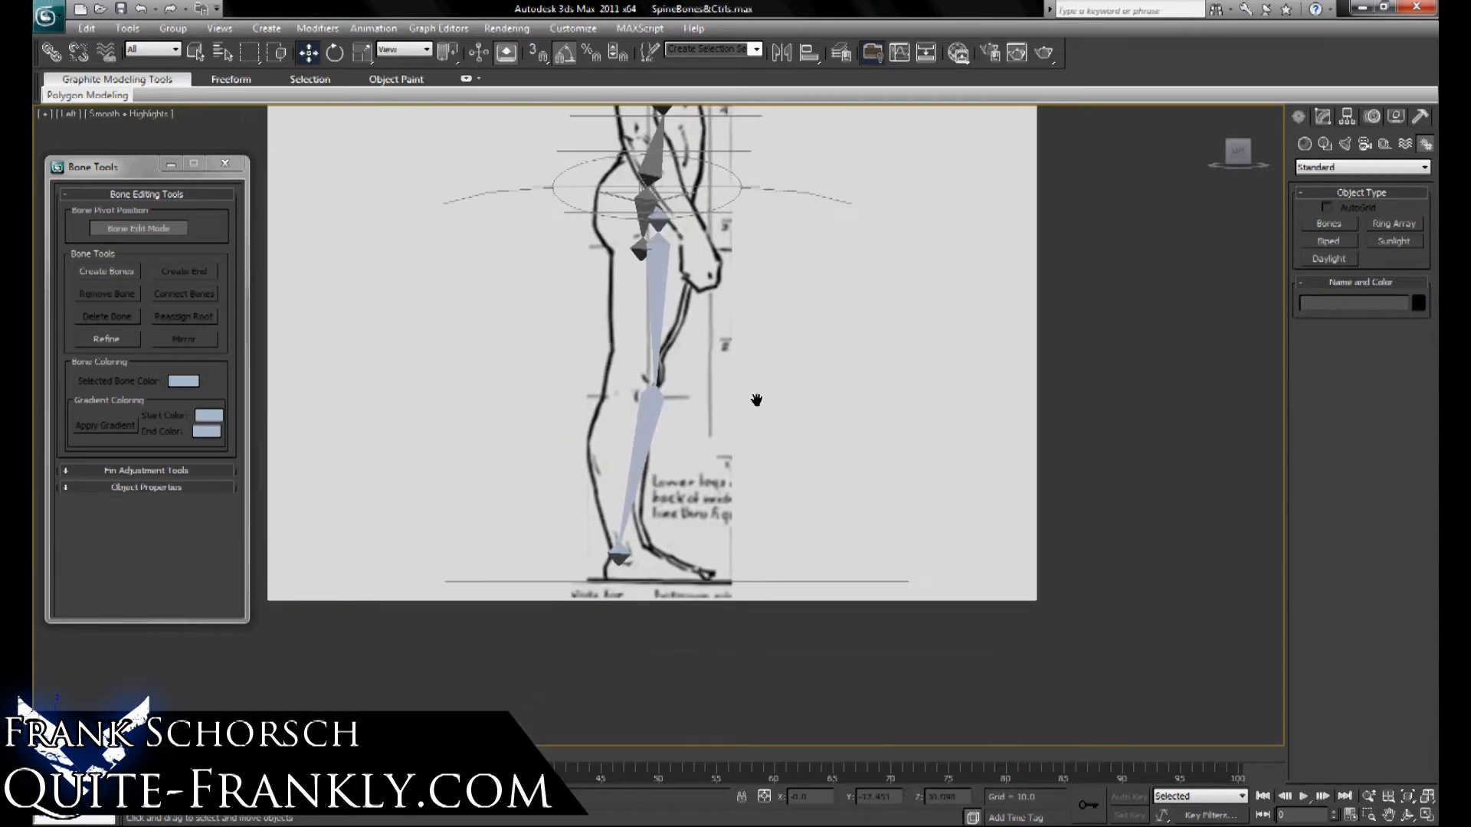
left_click(104, 273)
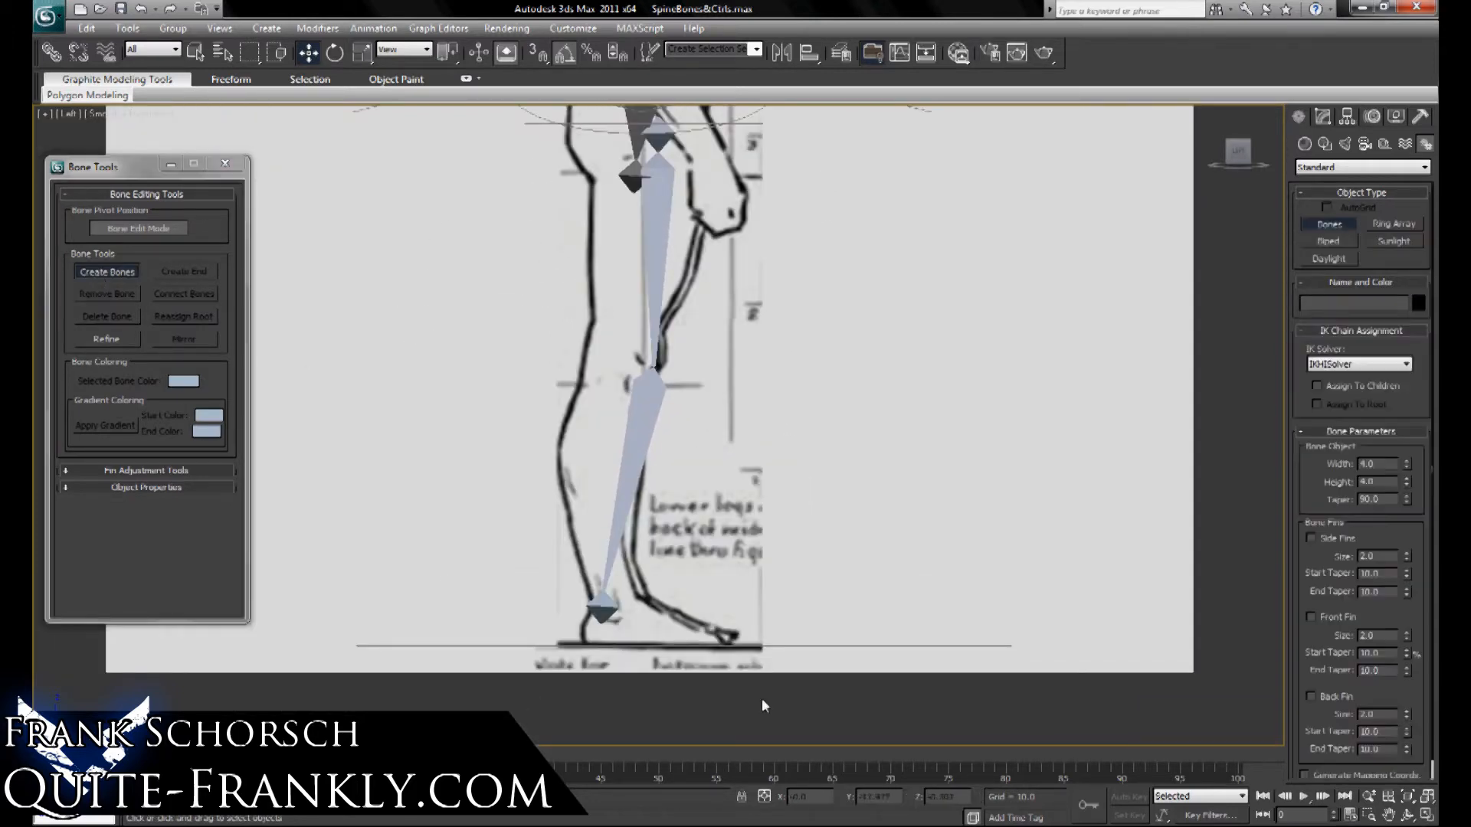
left_click(586, 650)
left_click(739, 652)
right_click(739, 651)
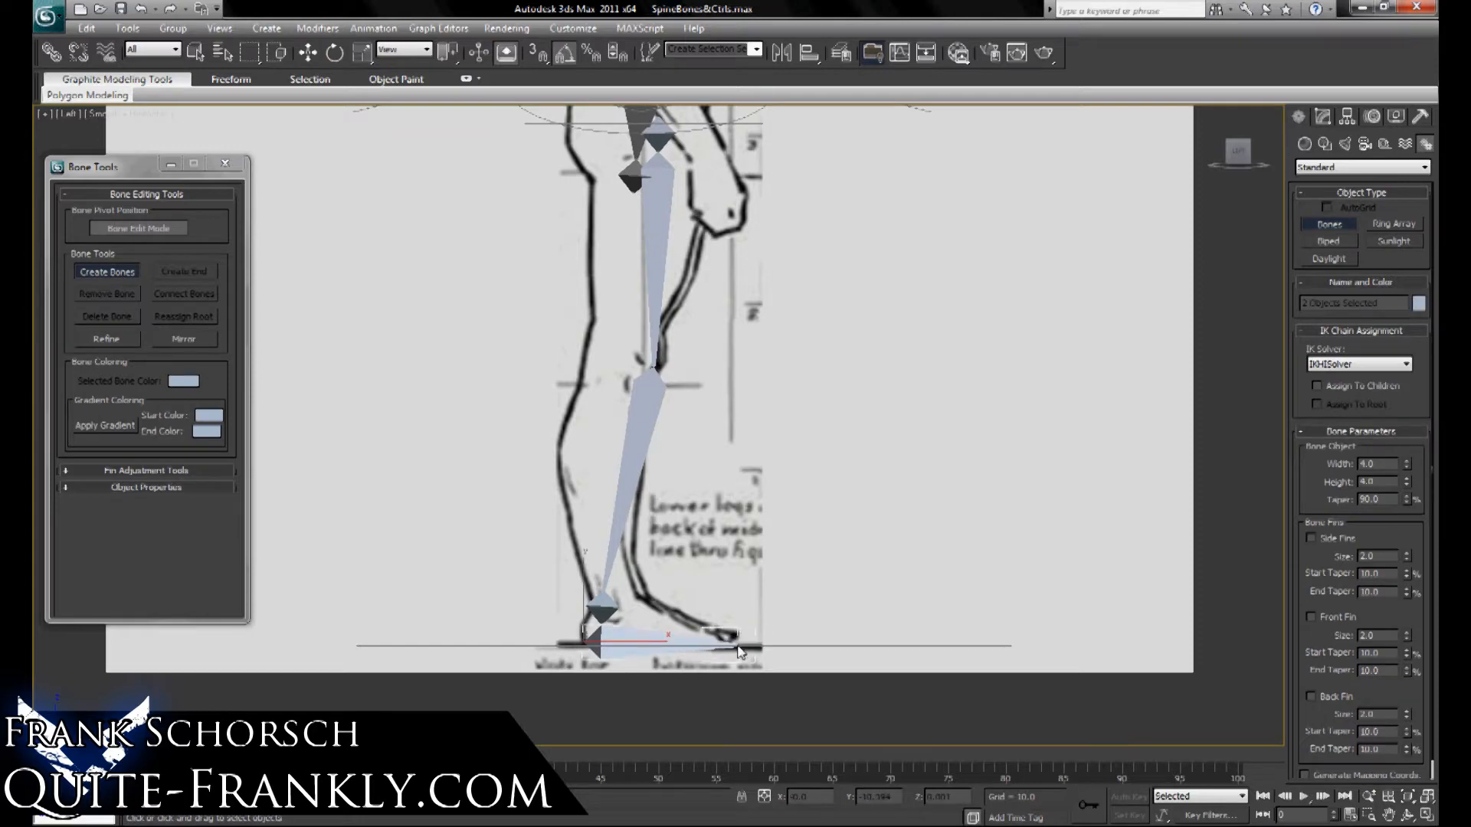
left_click(738, 645)
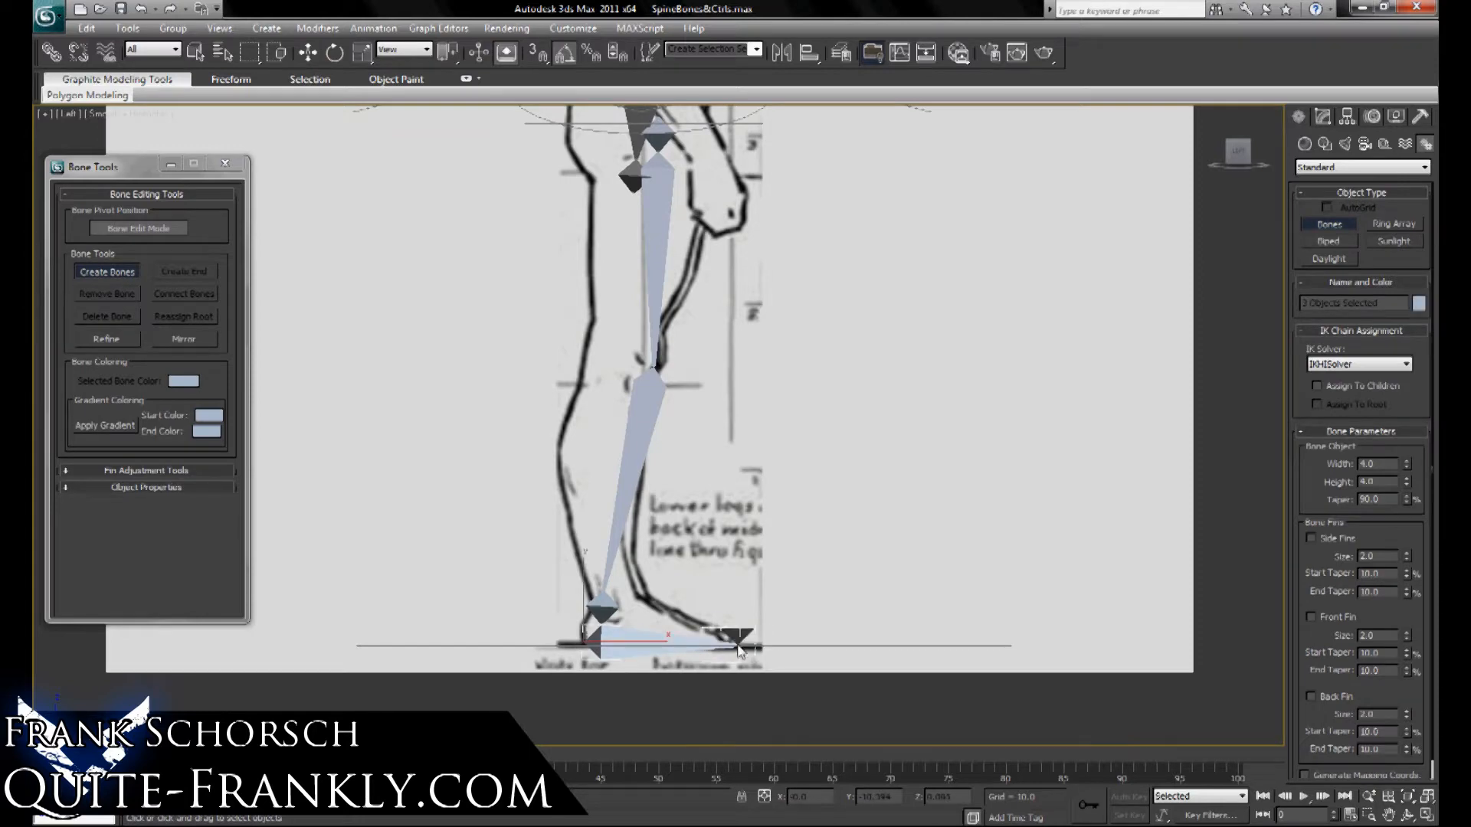
left_click(674, 617)
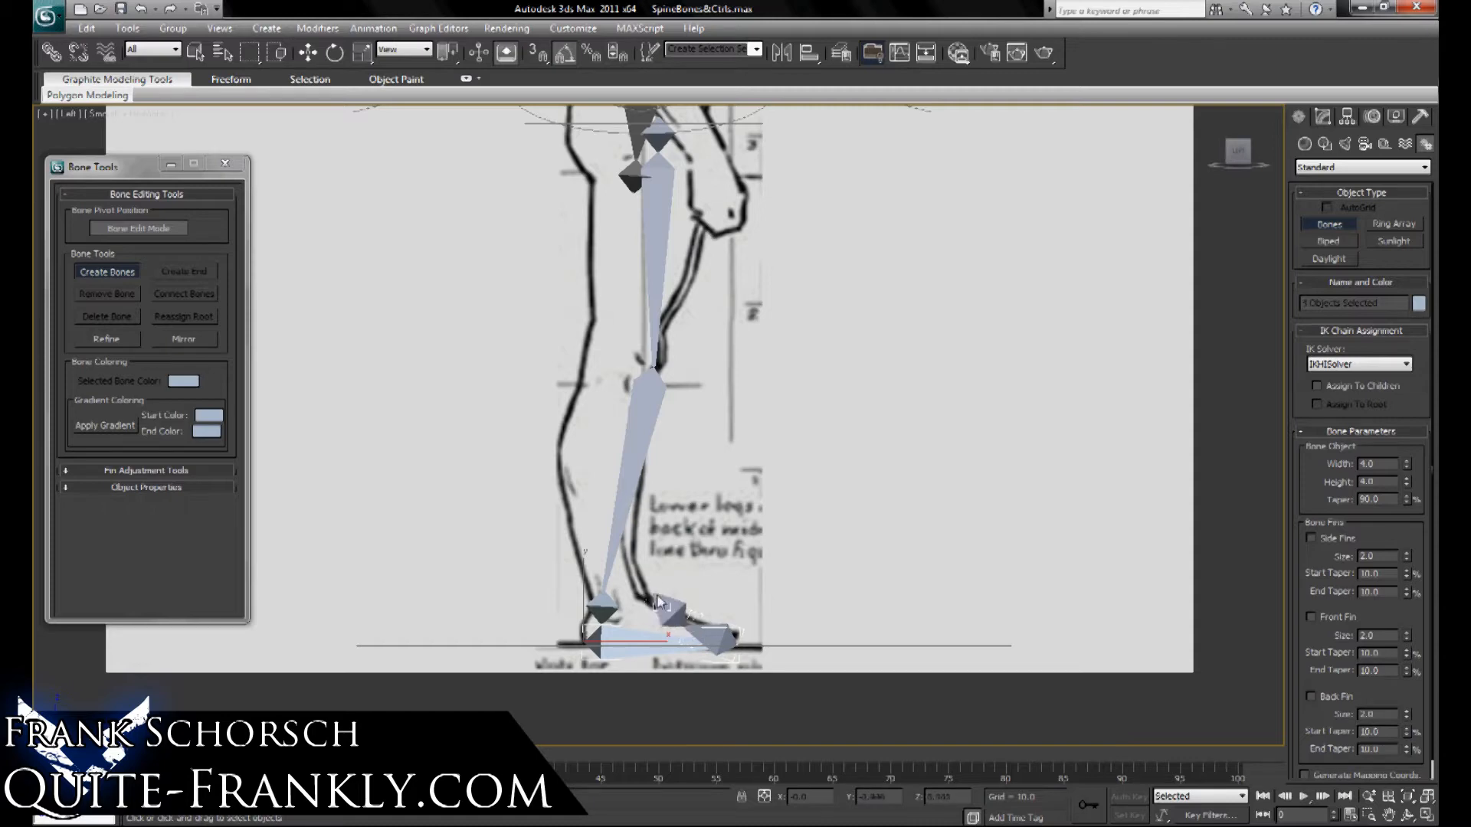
left_click(603, 590)
right_click(798, 516)
Align the end bone of the reverse foot chain to the ankle end bone on X, Y and Z, pivot point to pivot point.
middle_click_drag(716, 573, 724, 511)
key("w")
scroll(693, 527, "up", 2)
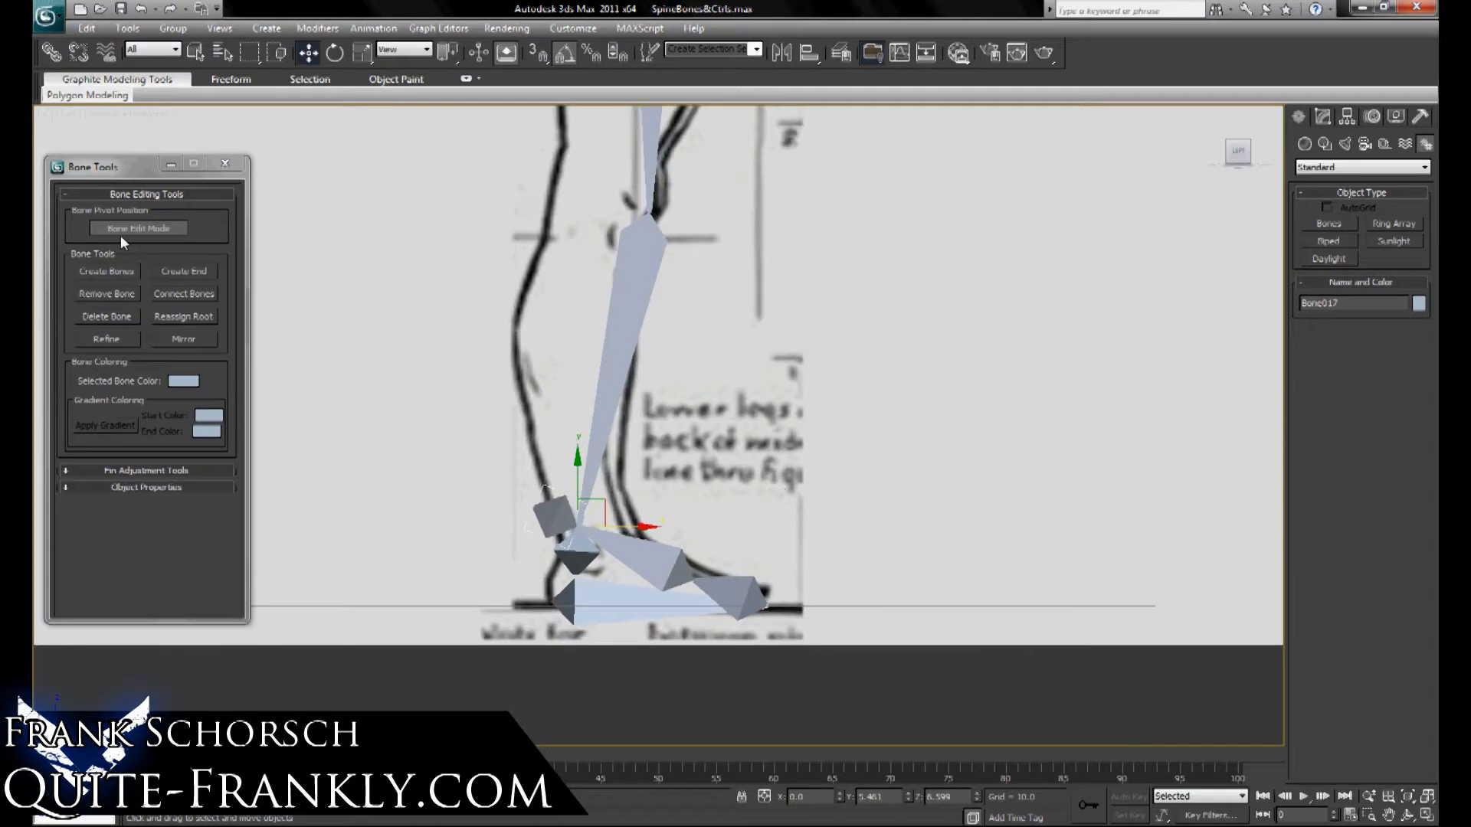
key("alt+a")
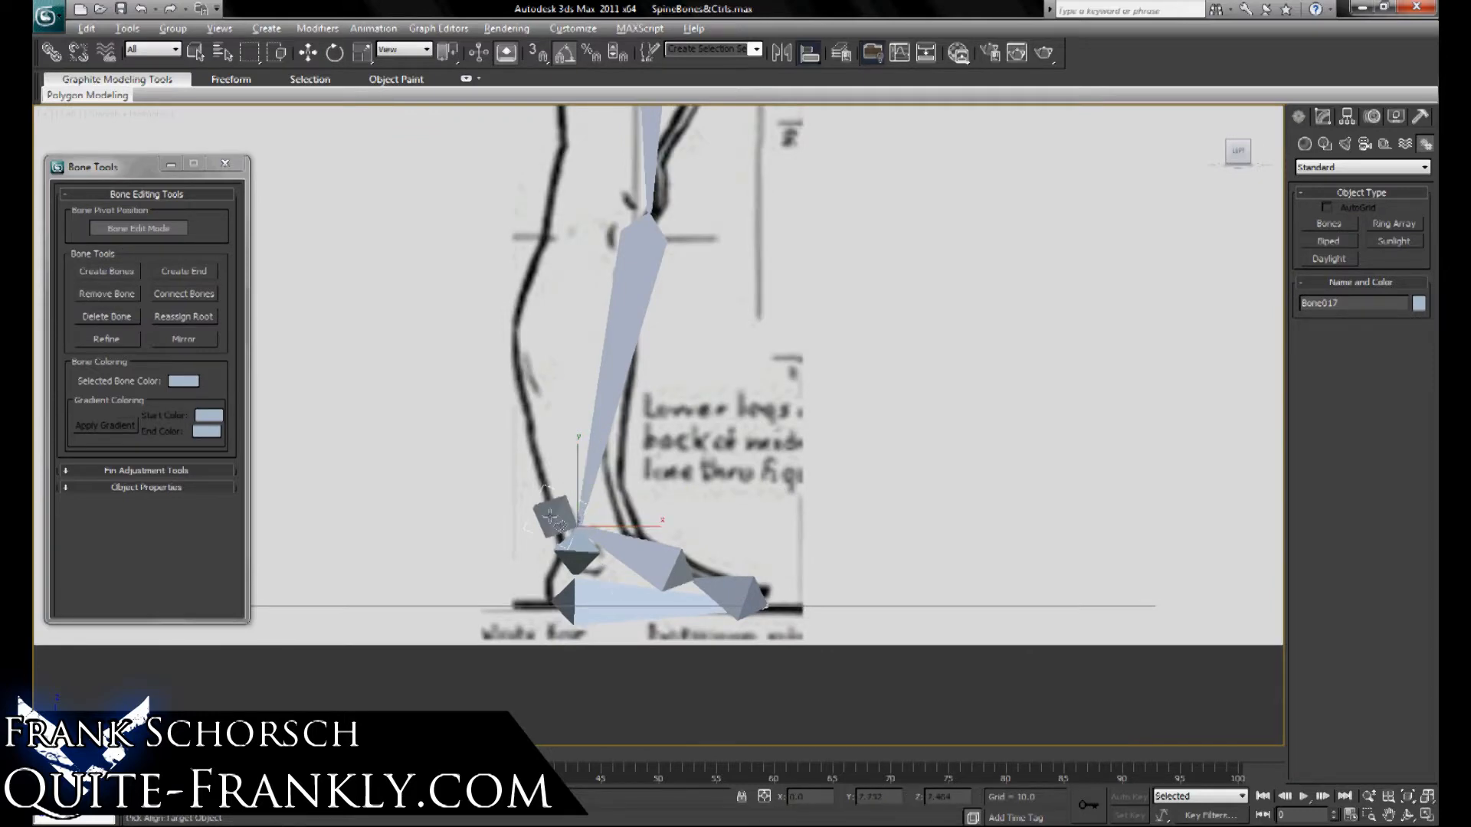
left_click(585, 552)
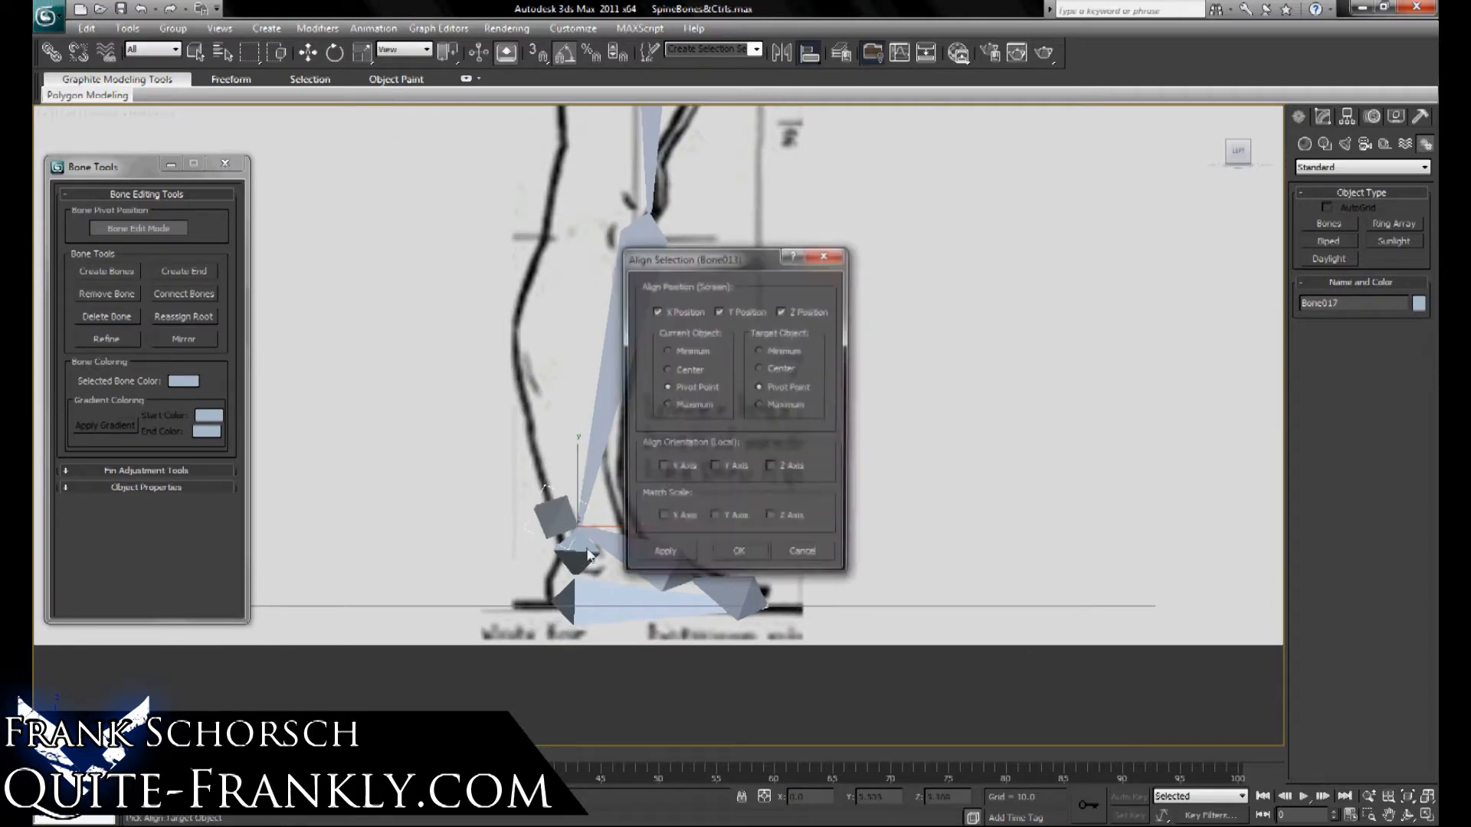
left_click(738, 552)
Set the Z position of the reverse foot's heel bone and toe-tip bone to 0.
left_click(570, 595)
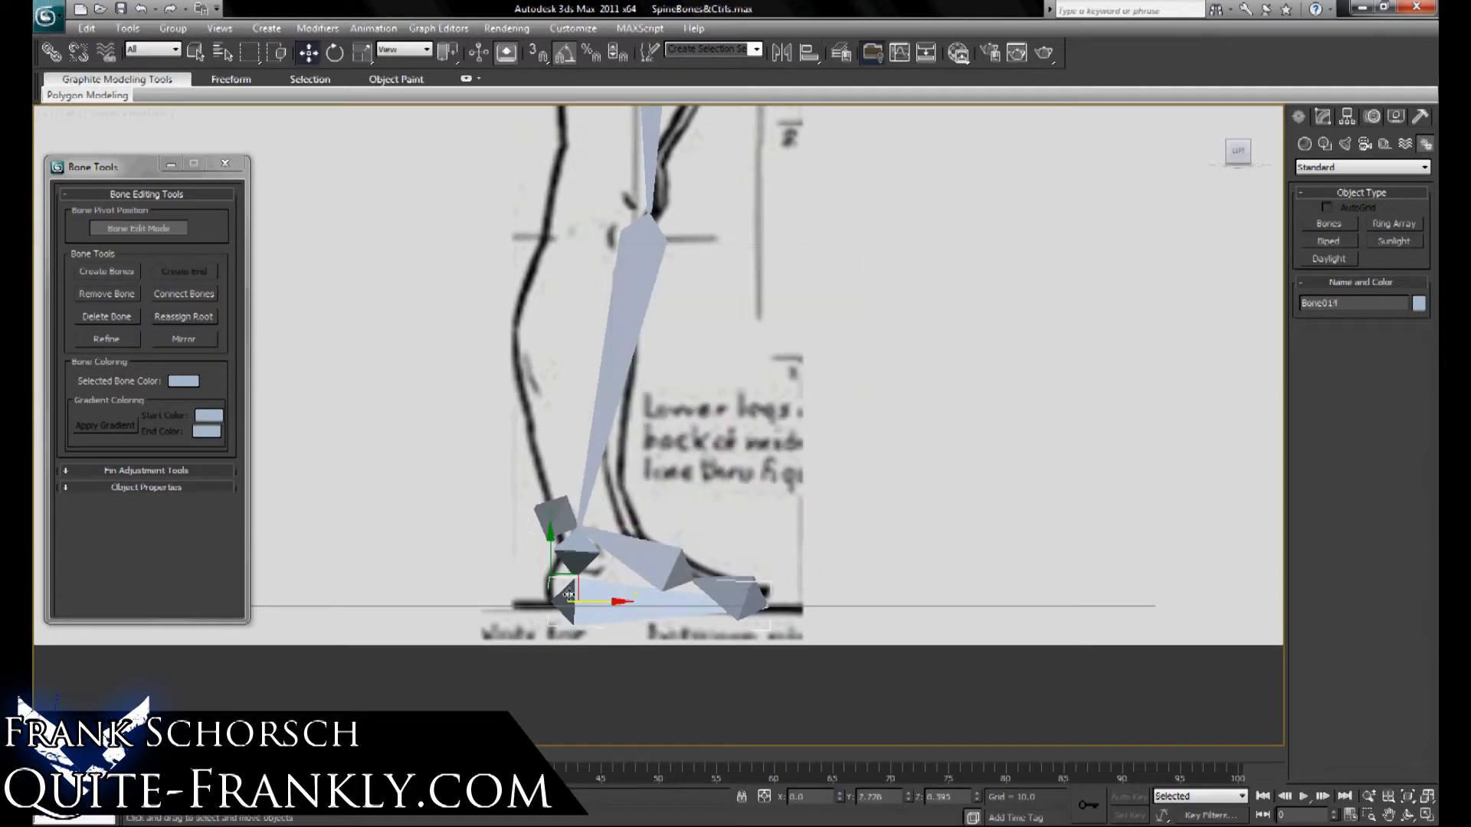
right_click(977, 798)
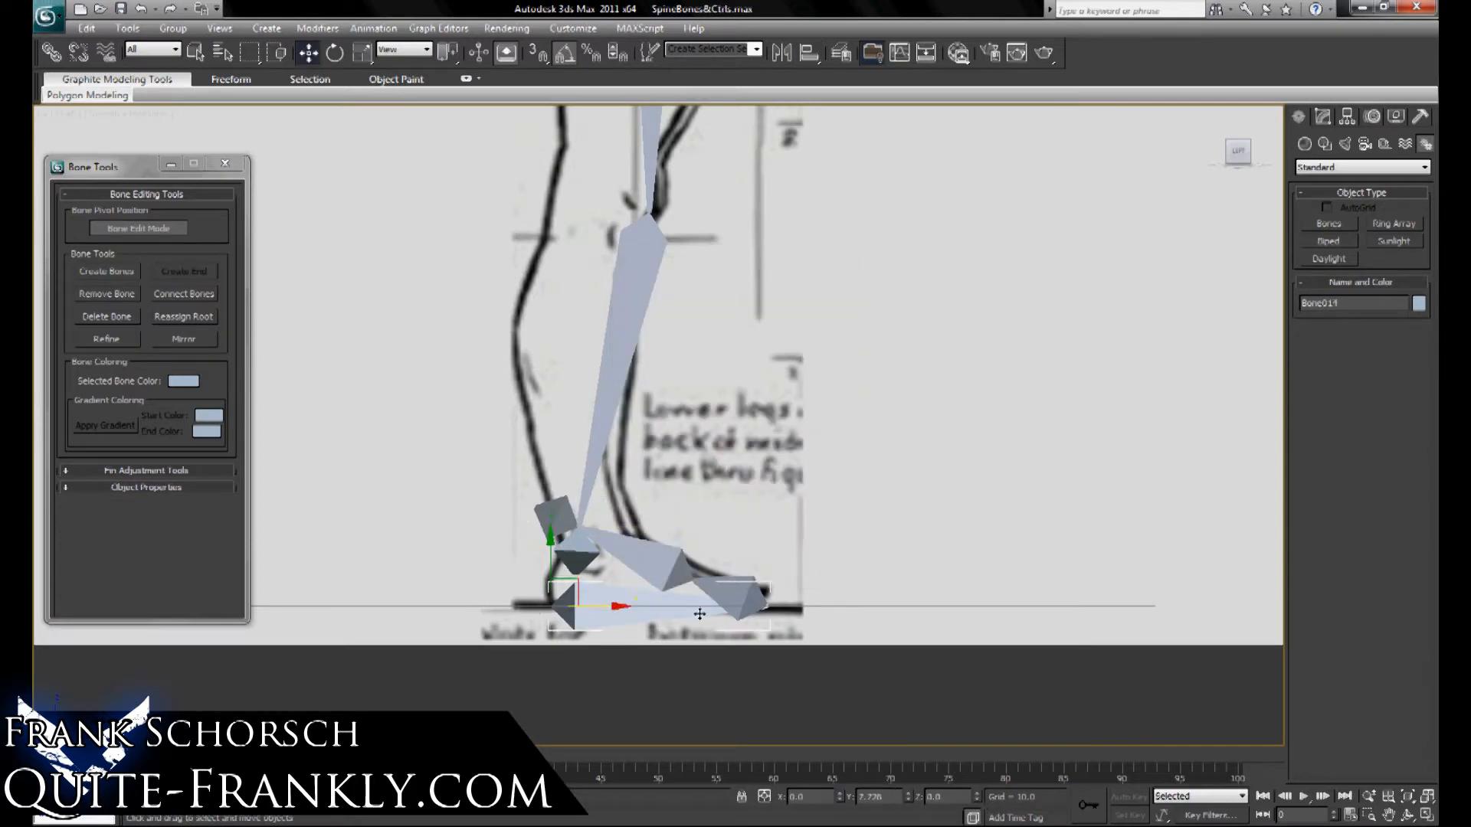
left_click(720, 586)
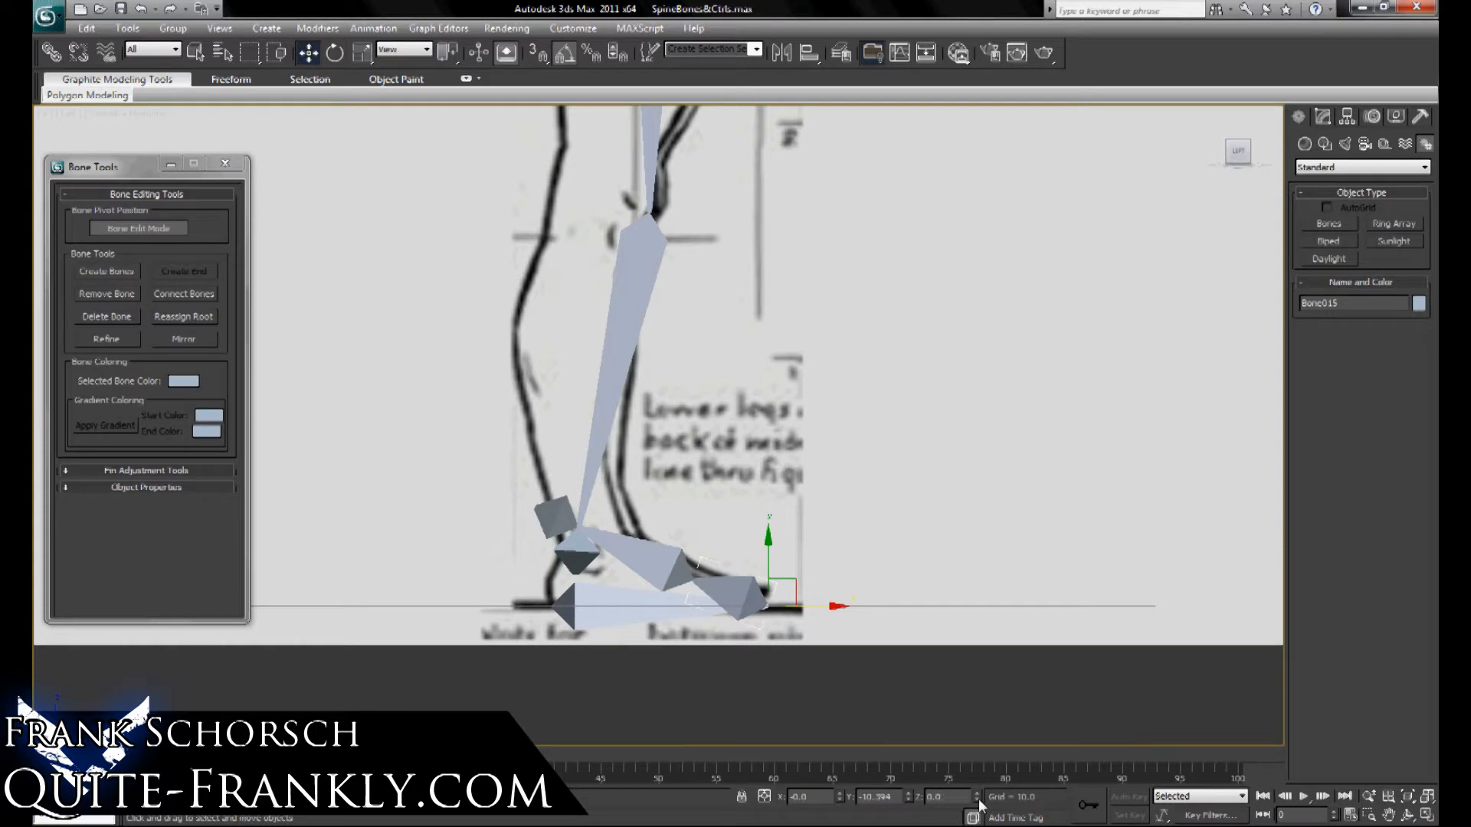
left_click(917, 579)
Leave Bone Edit Mode and clone the reverse foot's toe bone as a copy, rotated around to point forward.
left_click(716, 588)
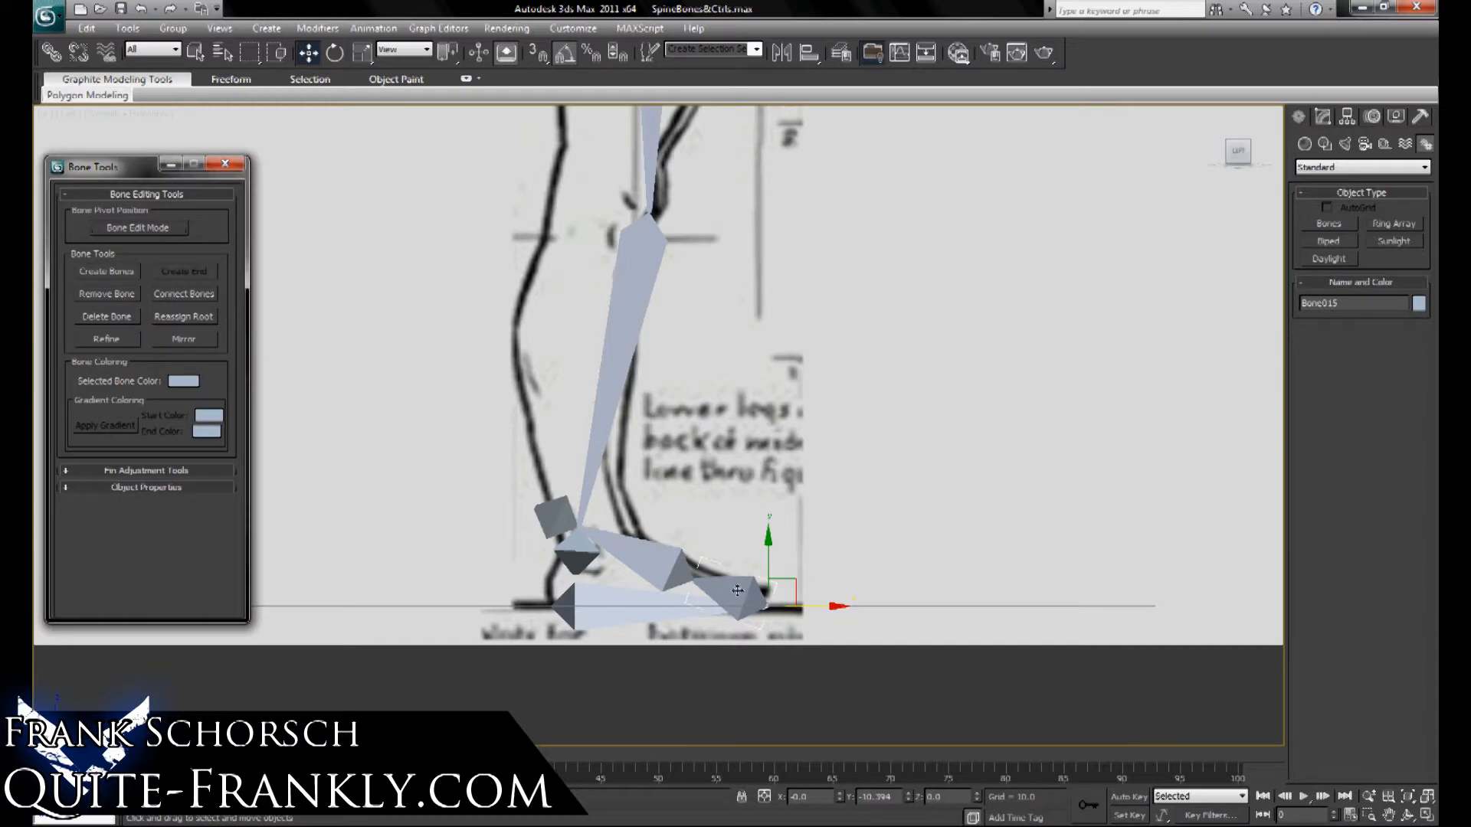
key("e")
mouse_move(843, 590)
left_mouse_down("shift")
mouse_move(831, 609)
mouse_move(871, 699)
left_mouse_up("shift")
left_click(734, 493)
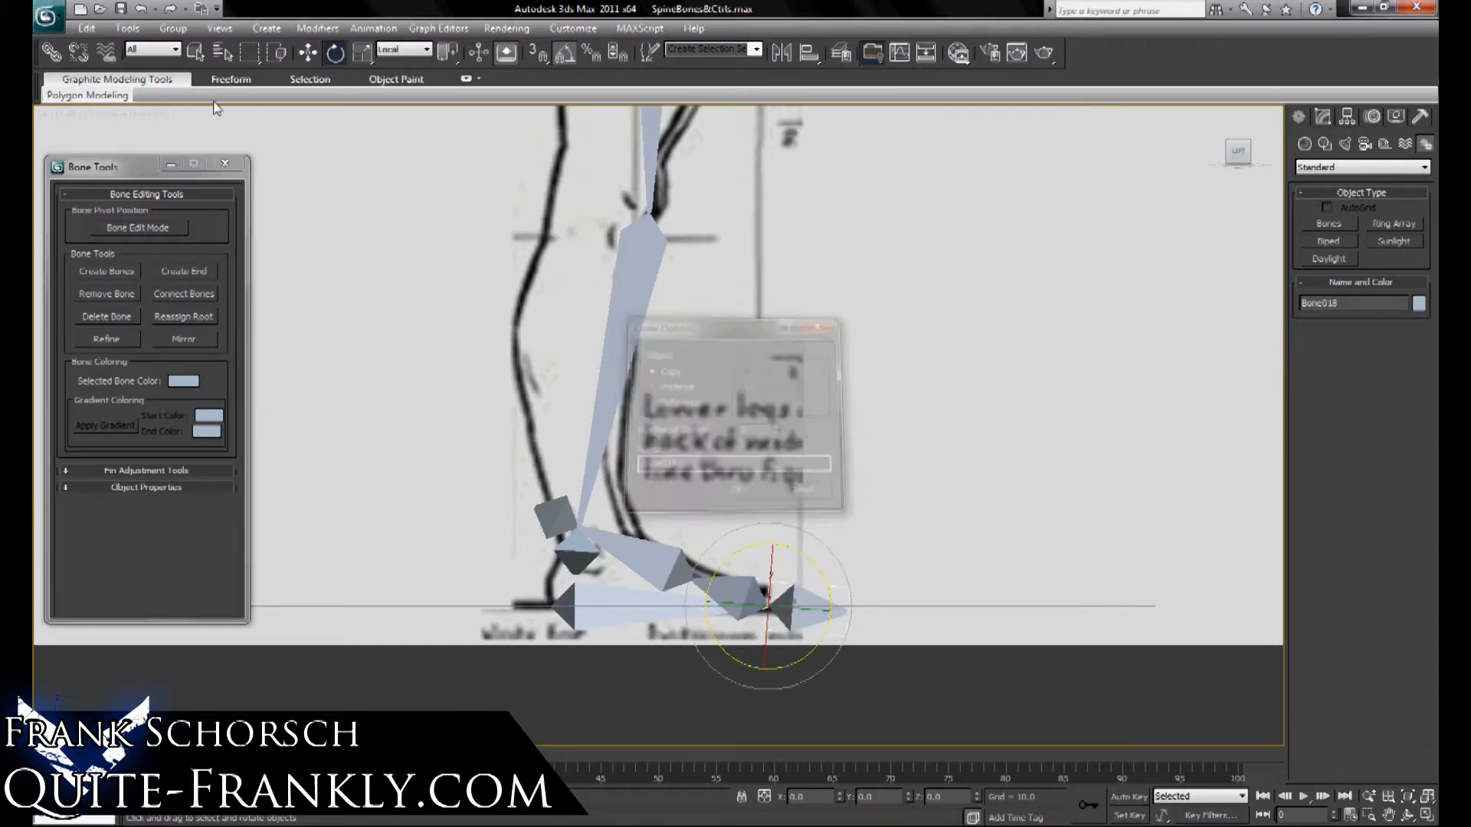
Align the cloned bone's pivot to Bone016 at the ball of the foot and rotate it slightly down toward the toe tip.
key("alt+a")
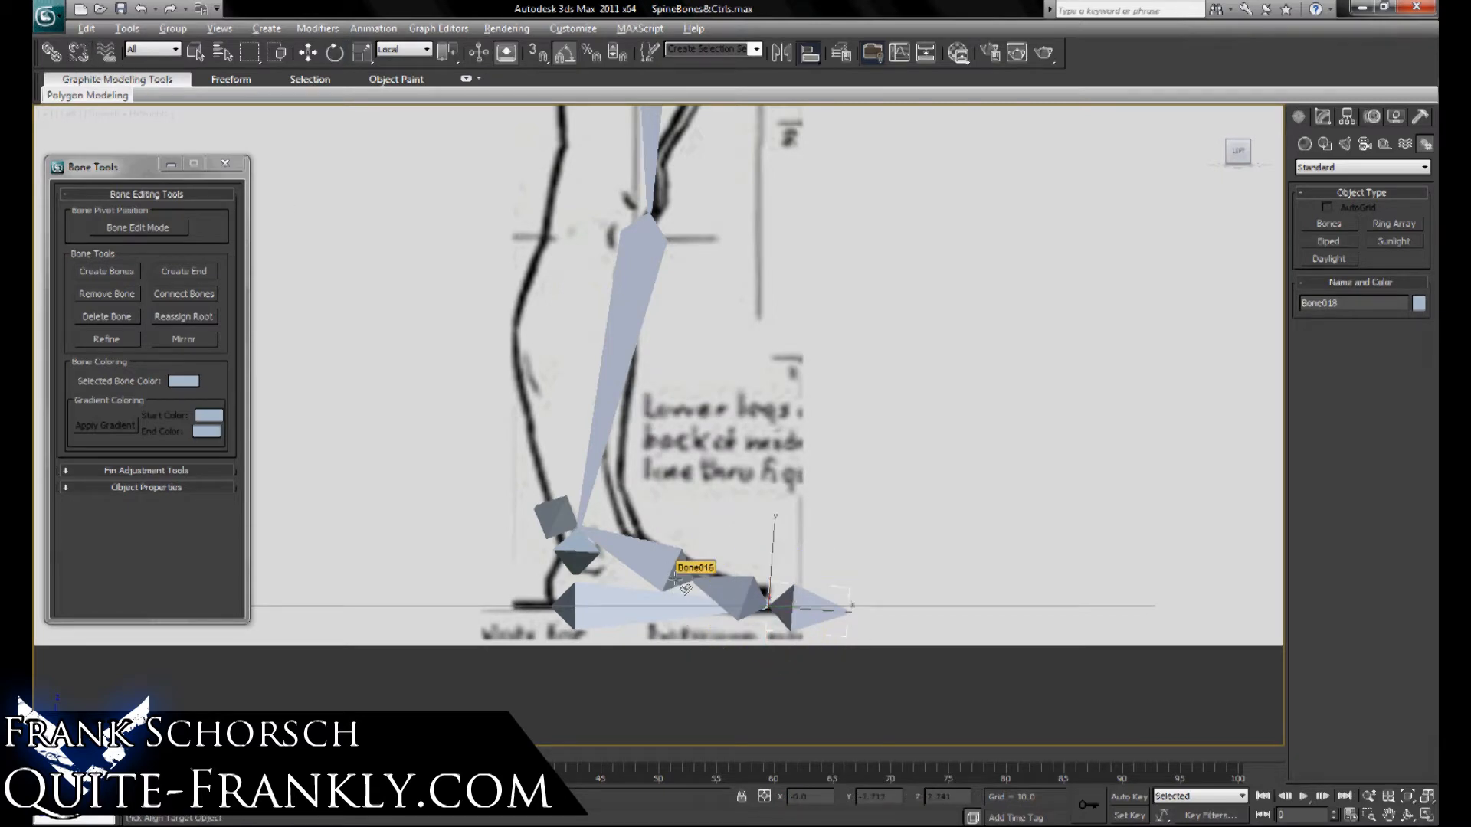
left_click(680, 587)
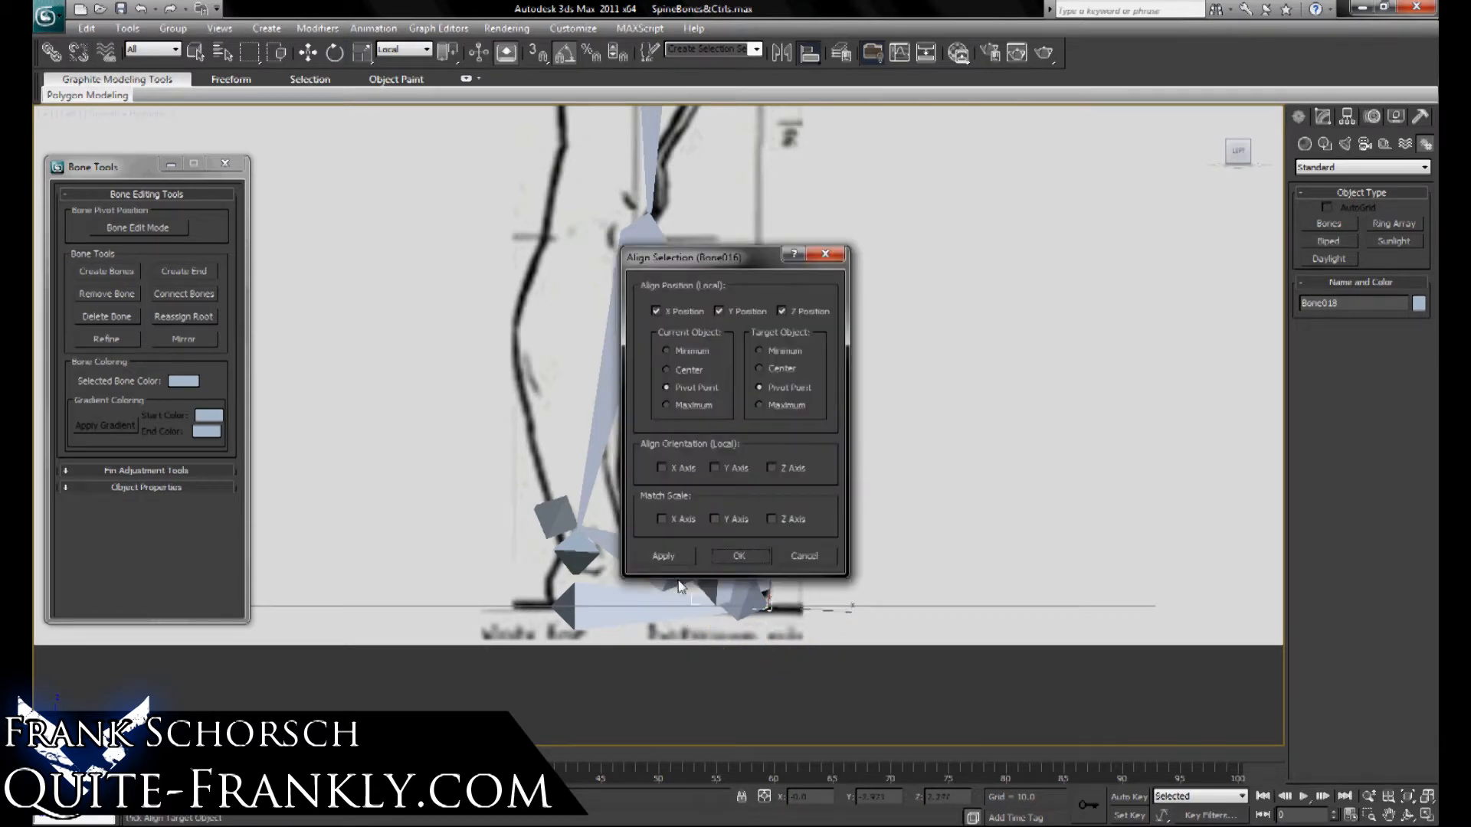
left_click(737, 556)
key("e")
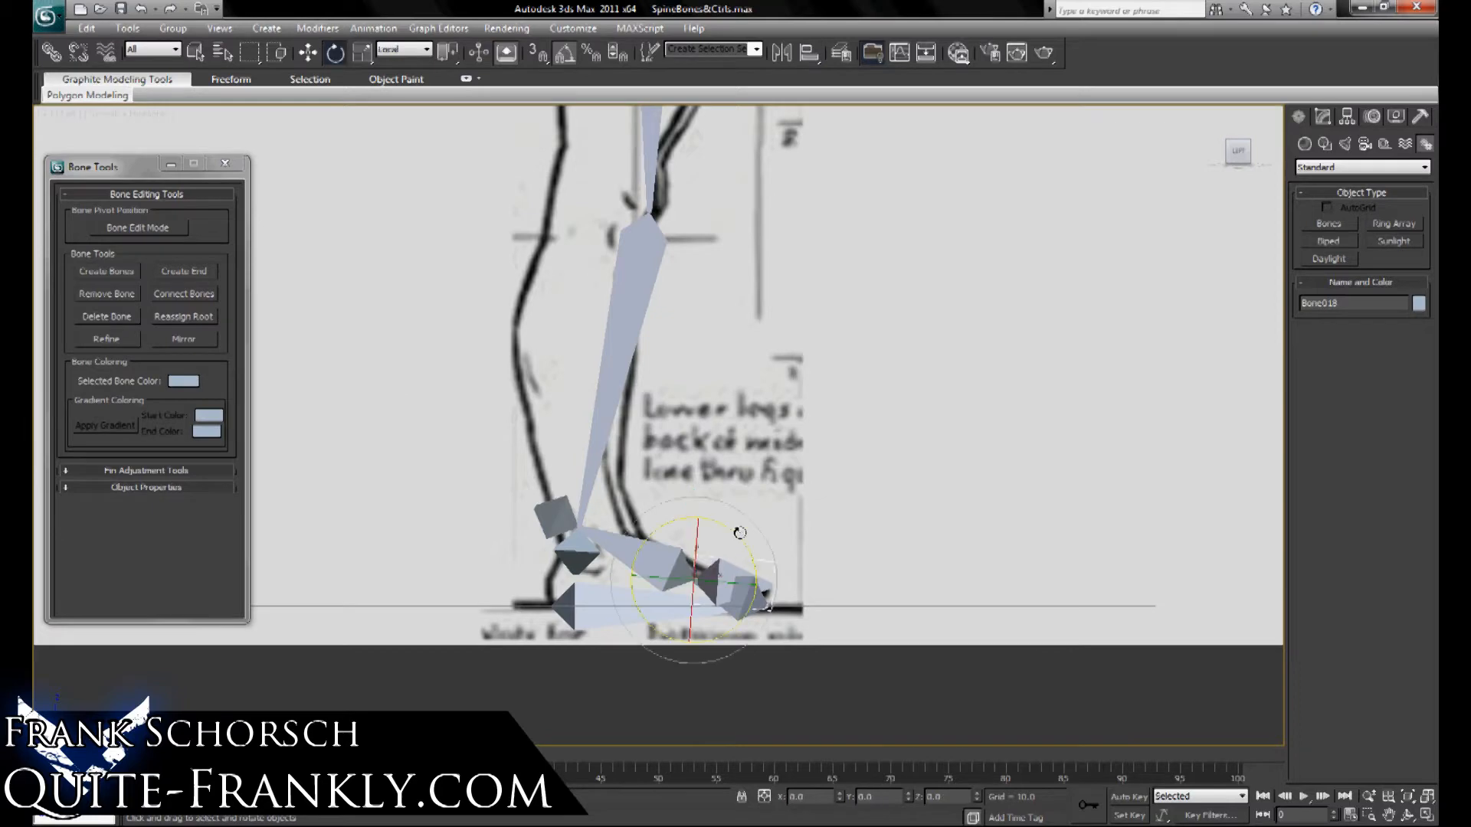
left_click_drag(739, 533, 742, 536)
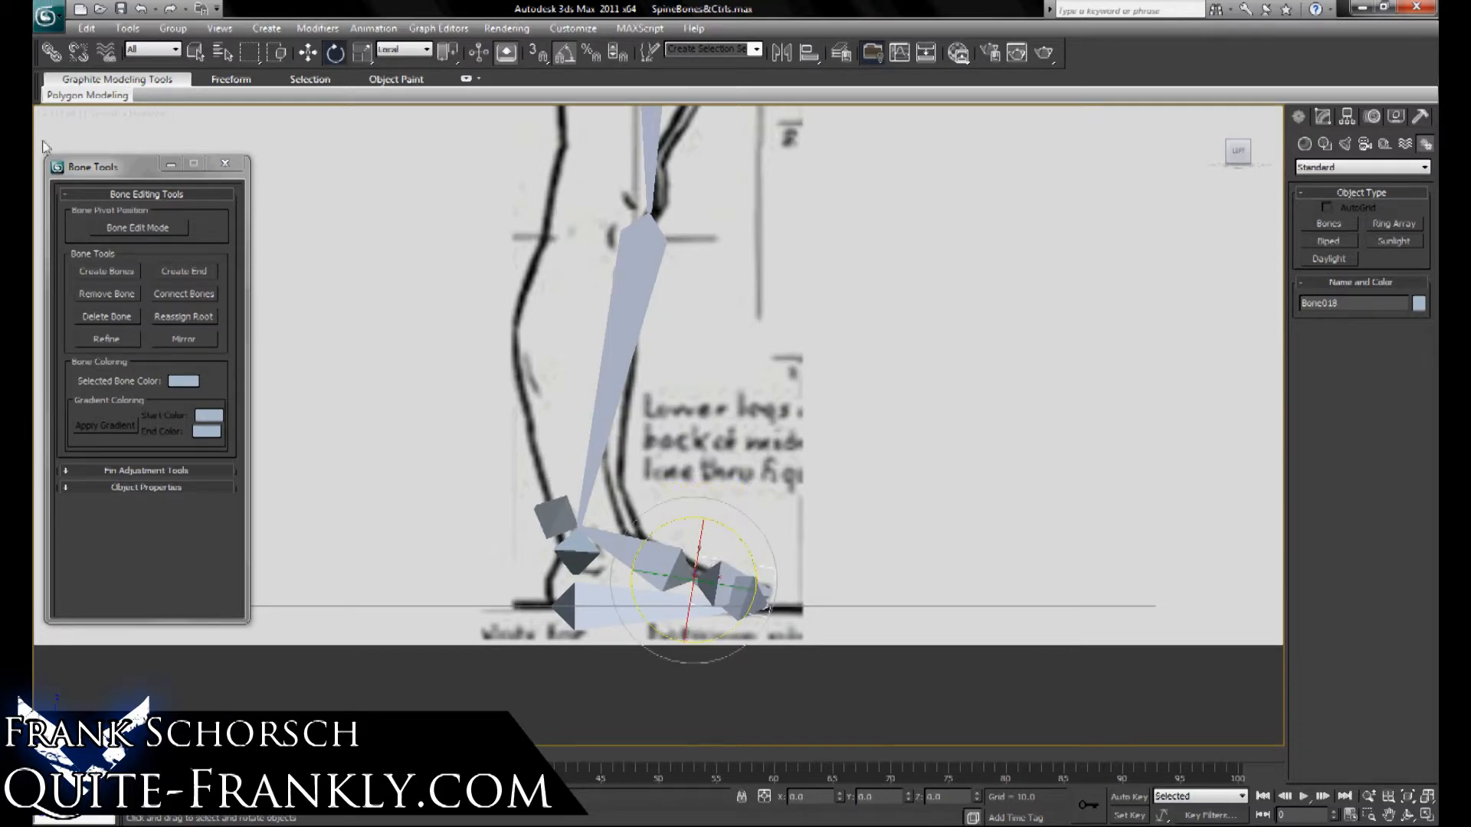
Link the cloned toe bone into the foot chain and add an end bone at its tip.
left_click(52, 52)
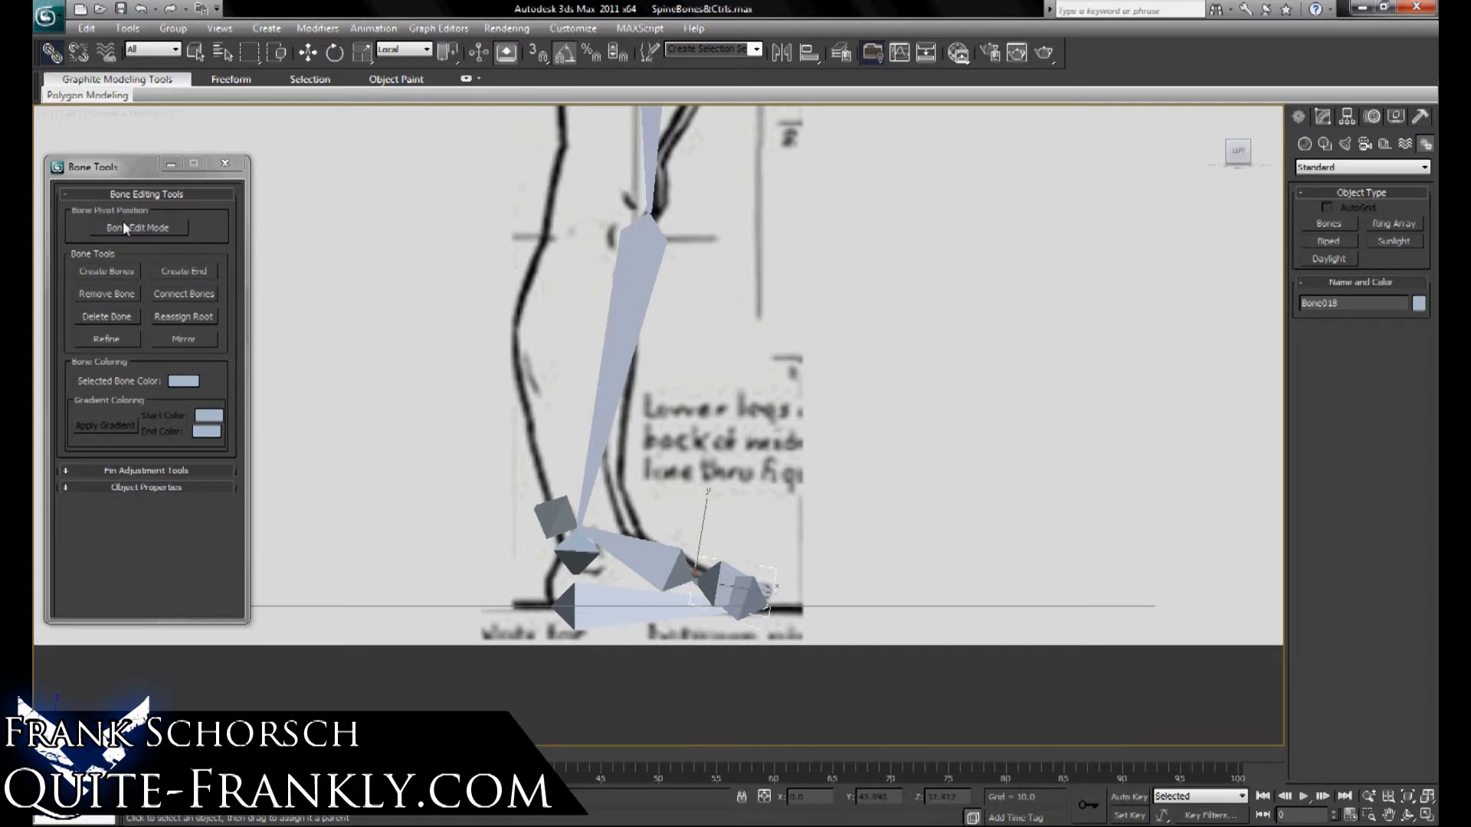
left_click(871, 341)
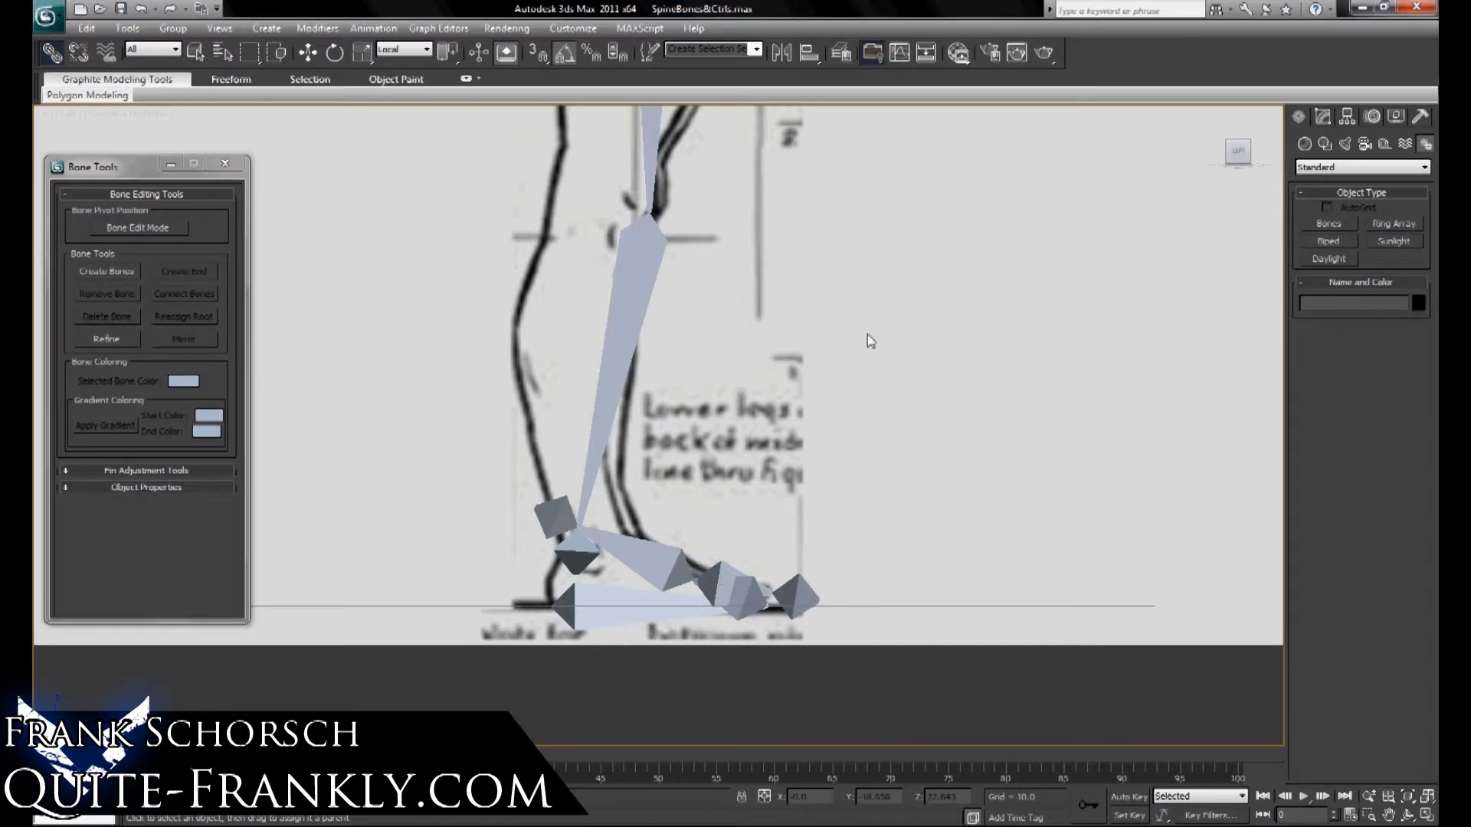
Select the hip bone and the heel bone, and move the whole leg sideways in the front view onto the drawing's right leg.
key("z")
left_click(660, 433)
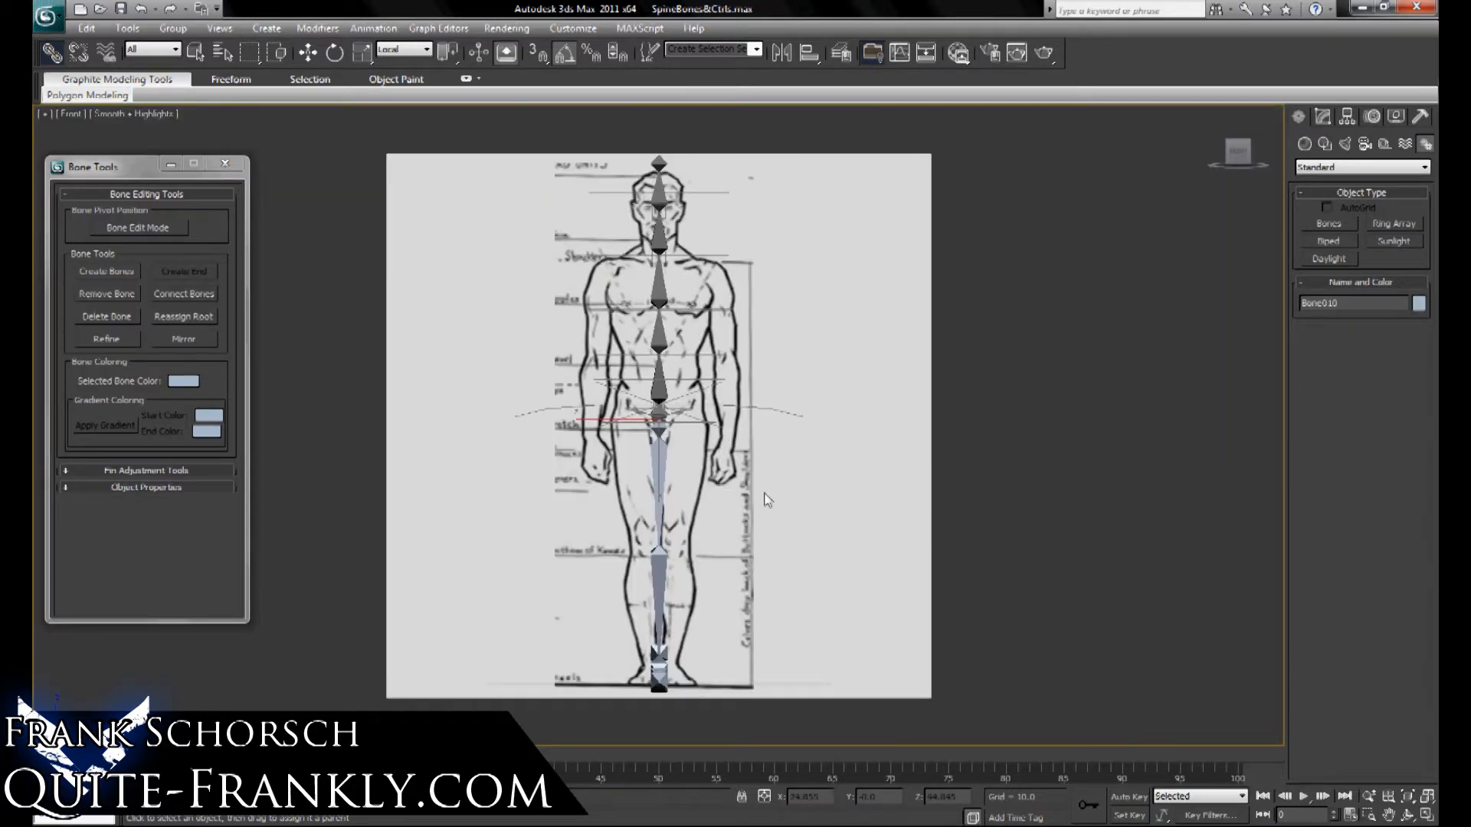
key("p")
middle_click_drag(768, 499, 647, 406, "alt")
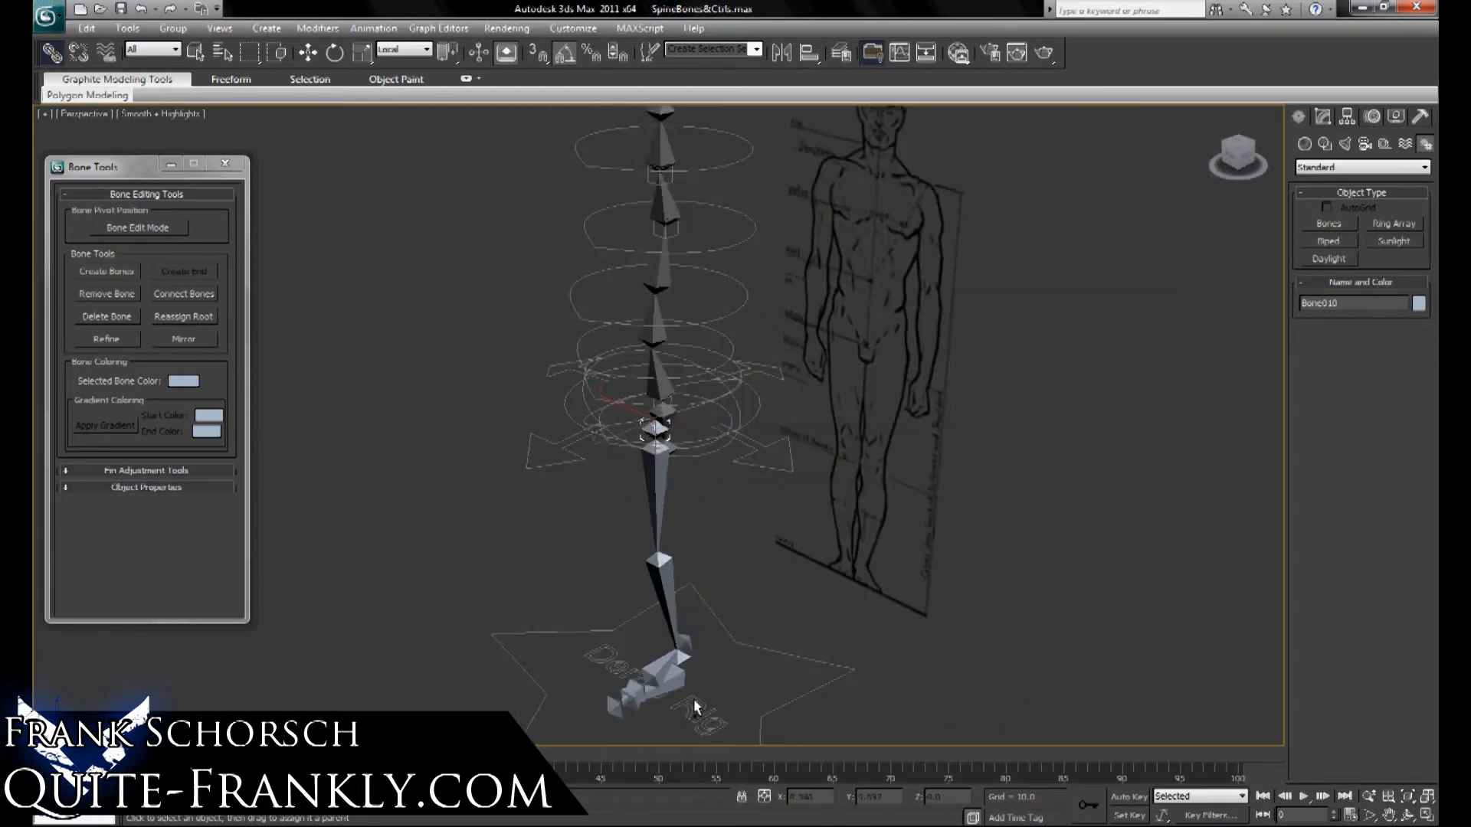
left_click(679, 683, "ctrl")
key("f")
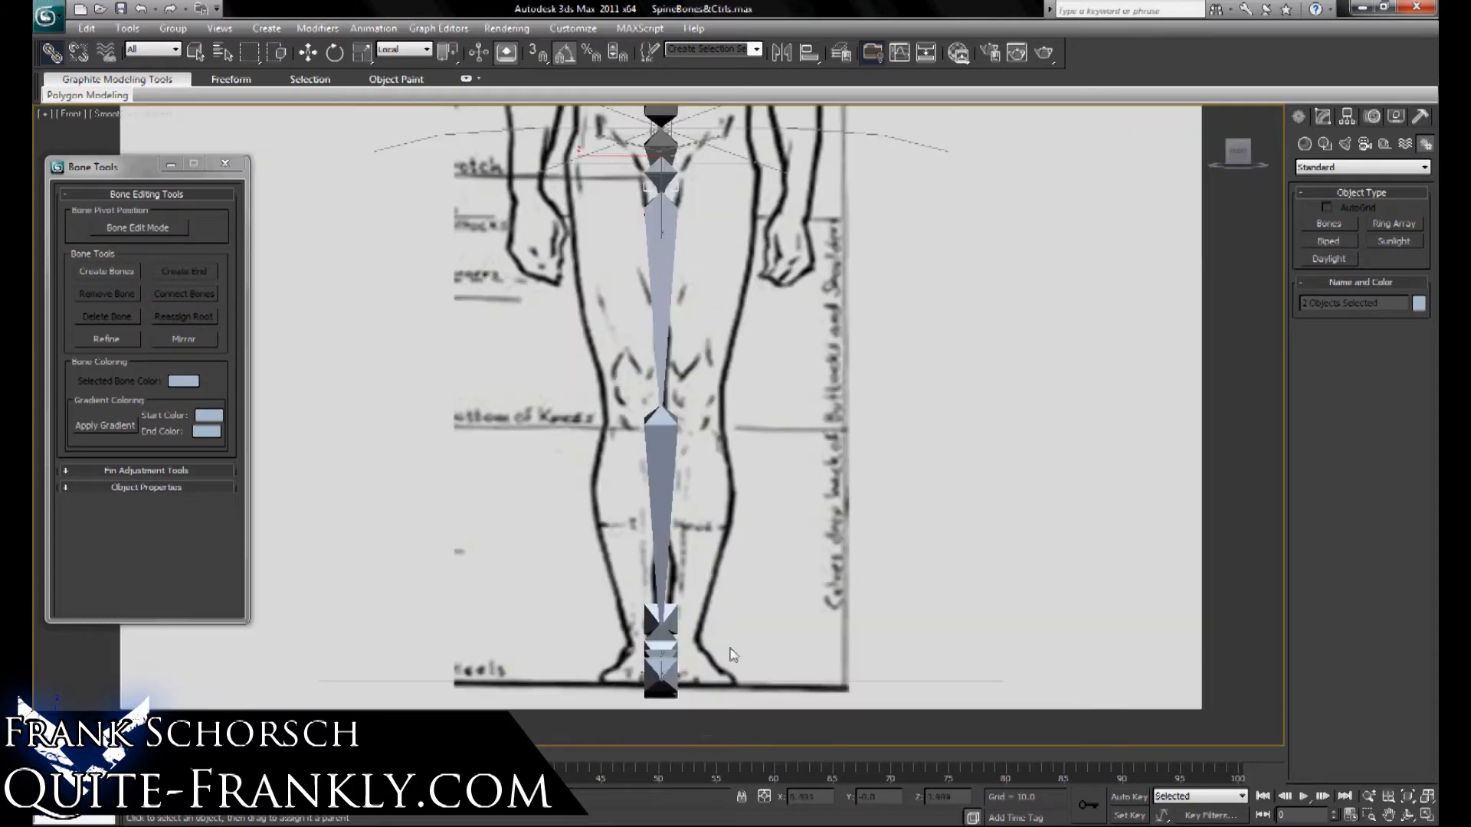
key("w")
left_click_drag(709, 431, 666, 438)
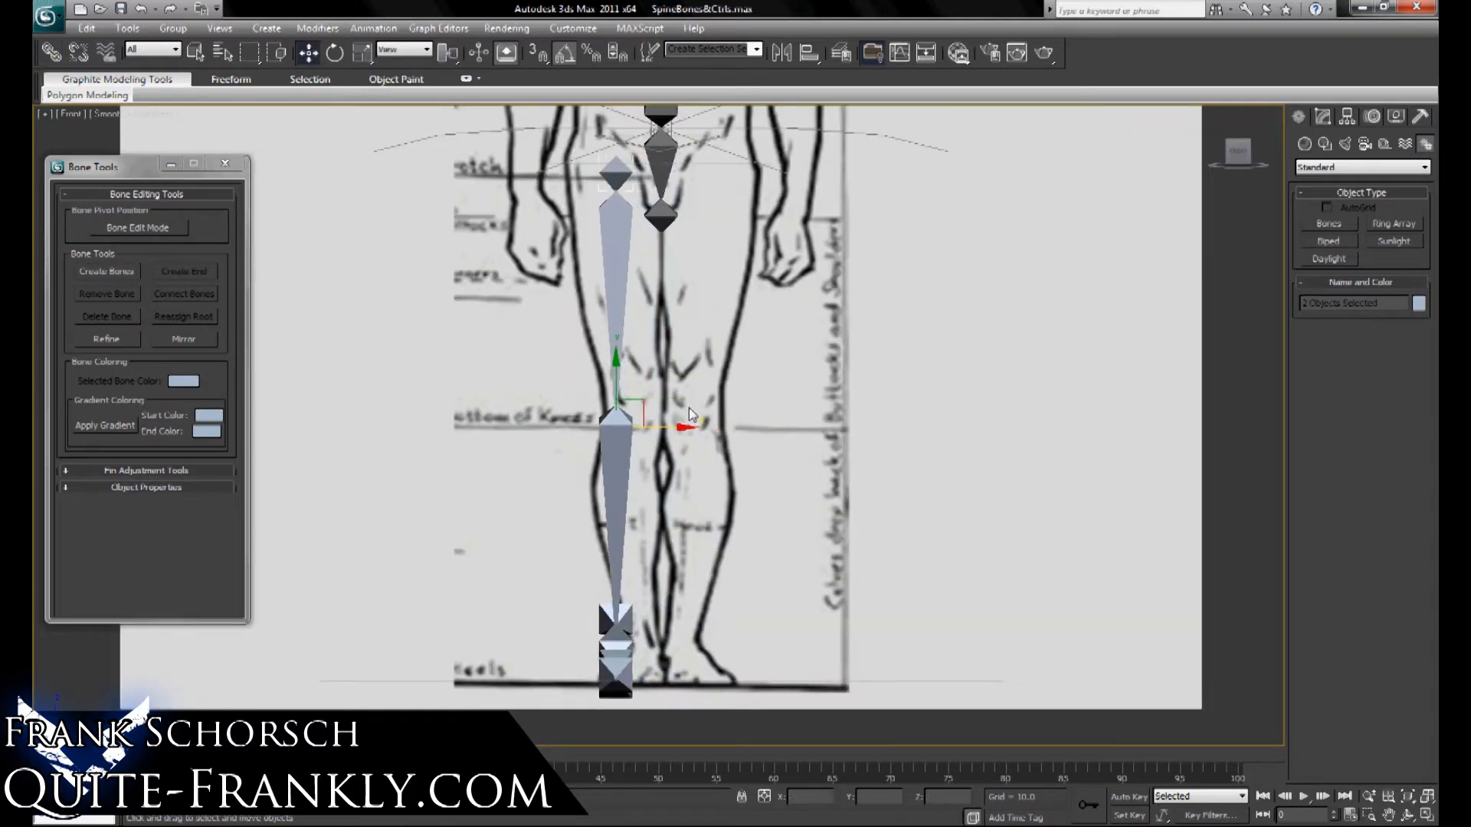
scroll(673, 426, "down", 3)
middle_click_drag(678, 403, 677, 406)
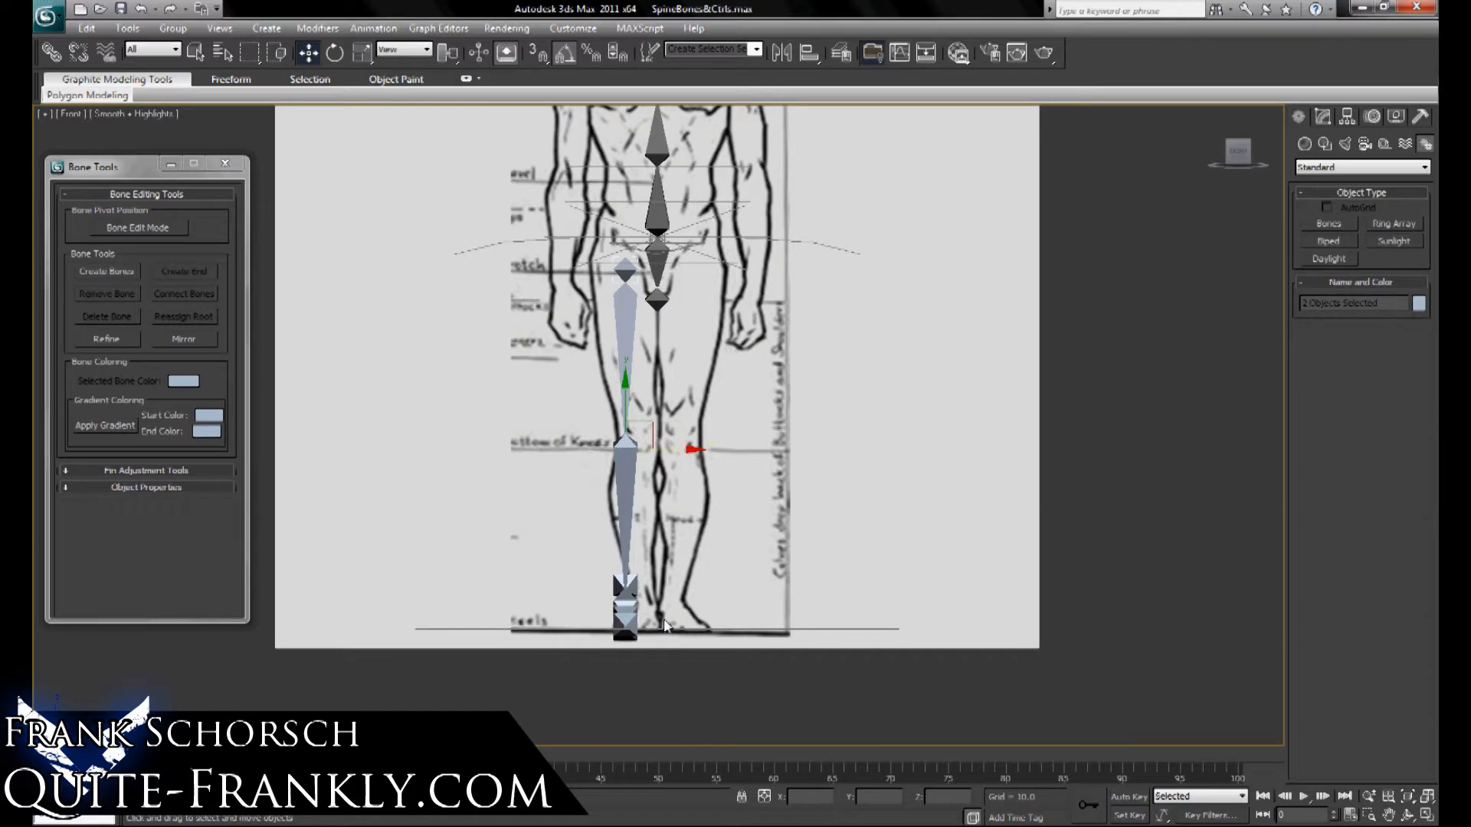
left_click(706, 567)
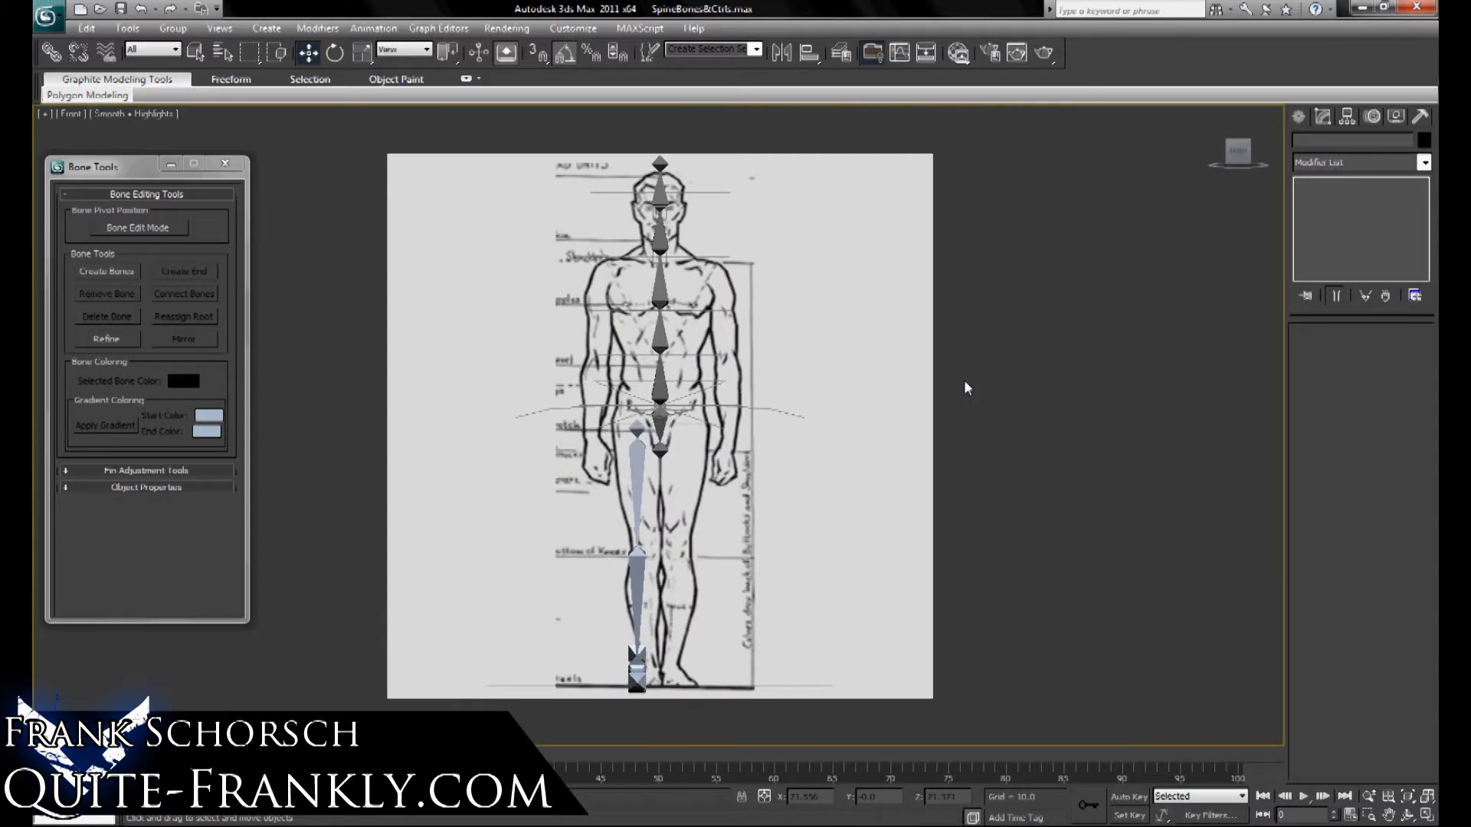
Draw a foot-sized rectangle spline on the ground beside the leg in the perspective view.
key("p")
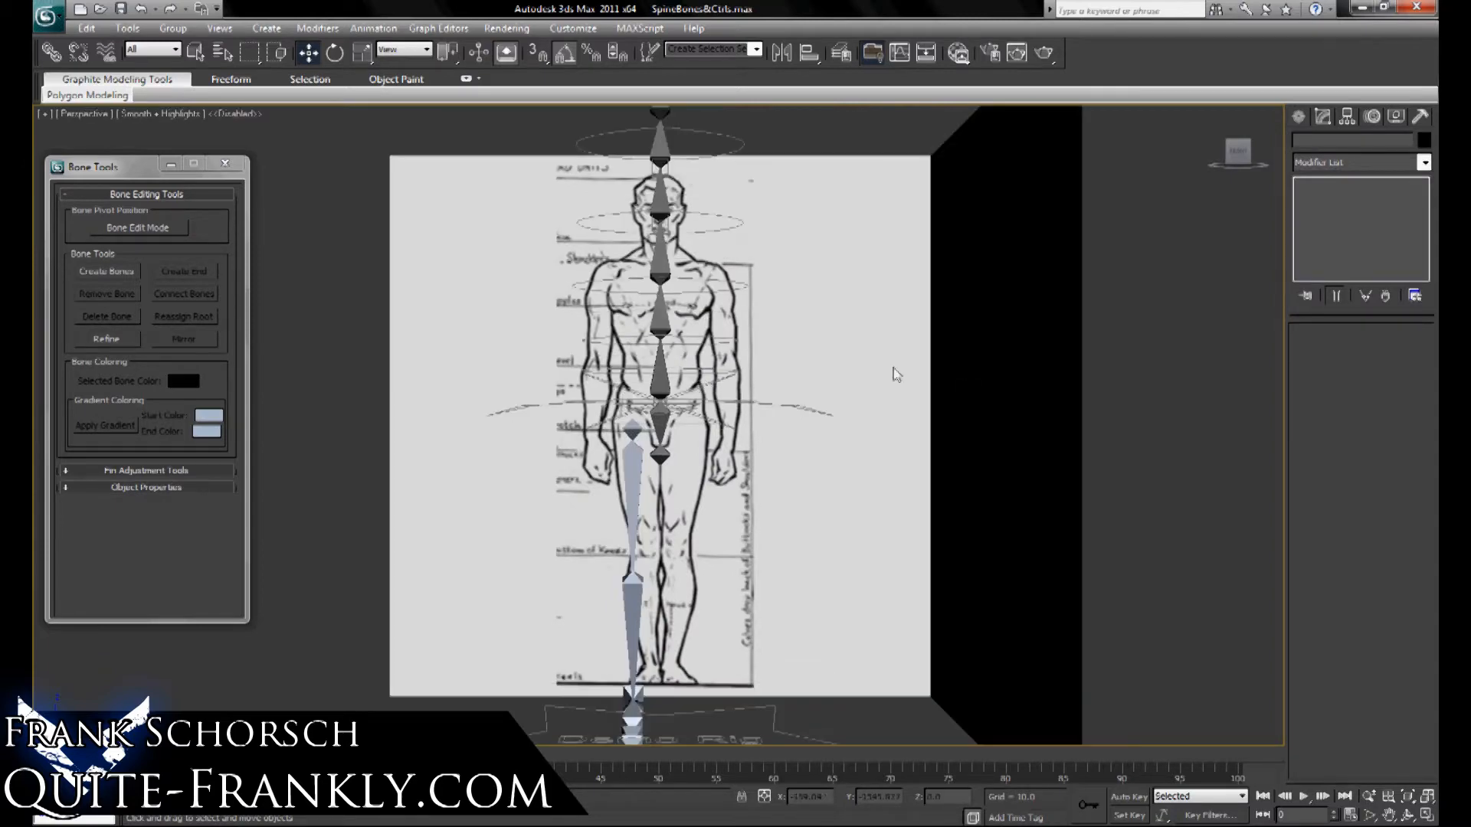
middle_click_drag(850, 369, 823, 345, "alt")
left_click(1305, 117)
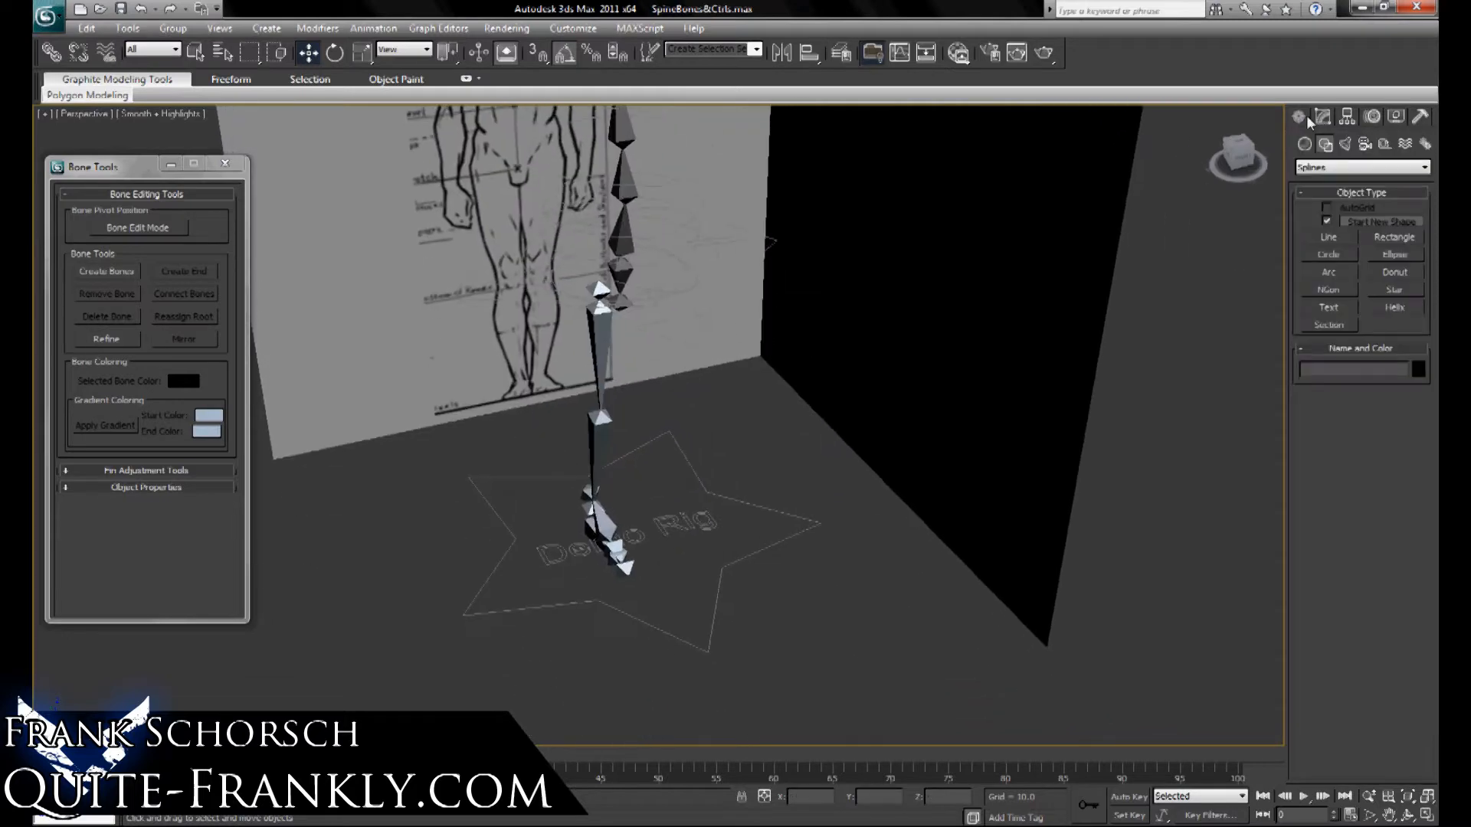
left_click(1386, 233)
left_click_drag(728, 480, 748, 549)
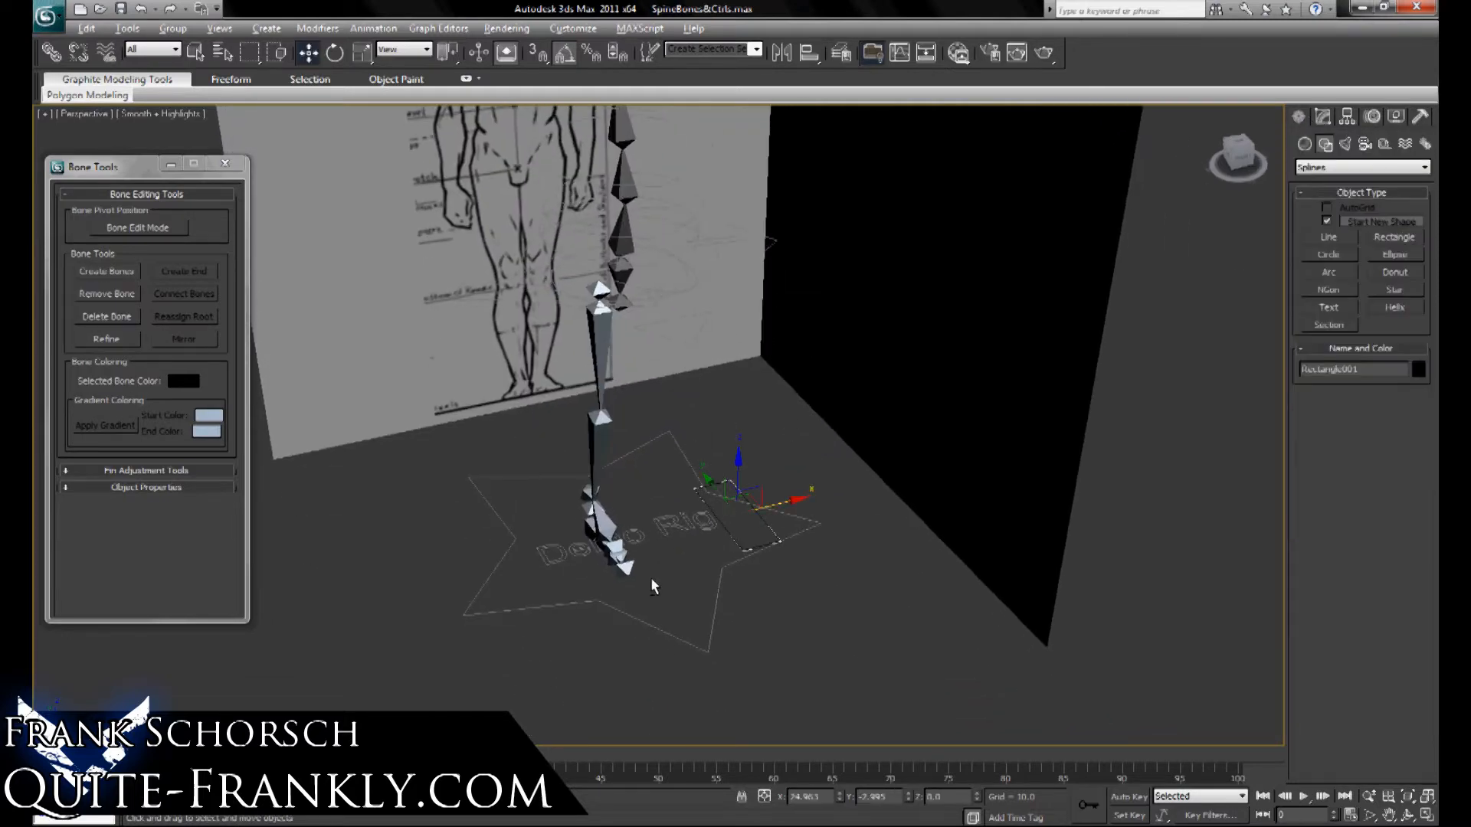
Align the rectangle's pivot point to the center of Bone014 so that it surrounds the foot bones.
middle_click_drag(651, 578, 647, 575, "alt")
scroll(647, 575, "up", 3)
key("alt+a")
left_click(563, 616)
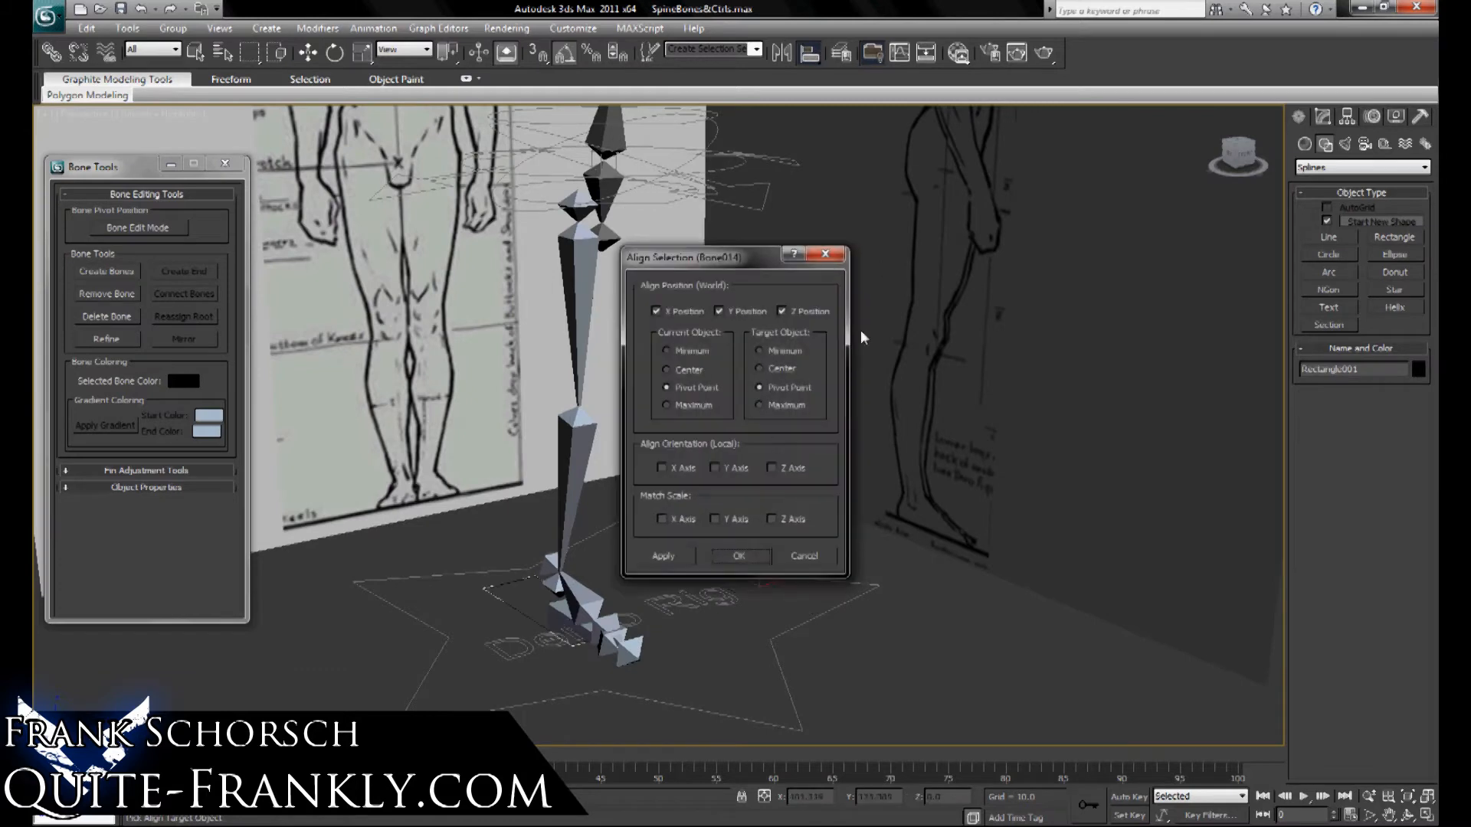
left_click(759, 369)
left_click(744, 558)
Convert the rectangle to an Editable Spline and set its corner vertices to Smooth.
middle_click_drag(627, 518, 692, 561, "alt")
left_click(1327, 115)
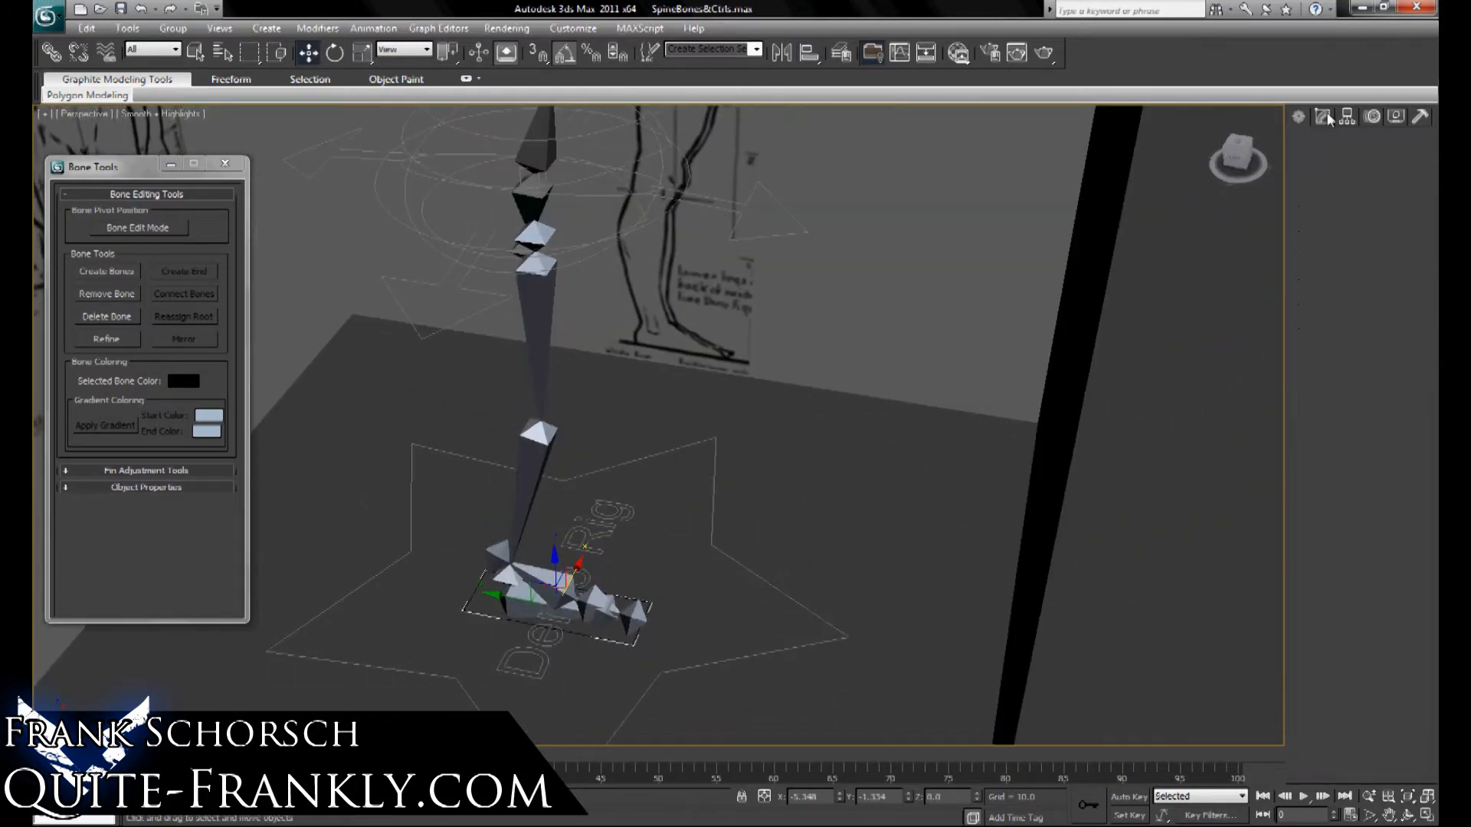
right_click(1342, 227)
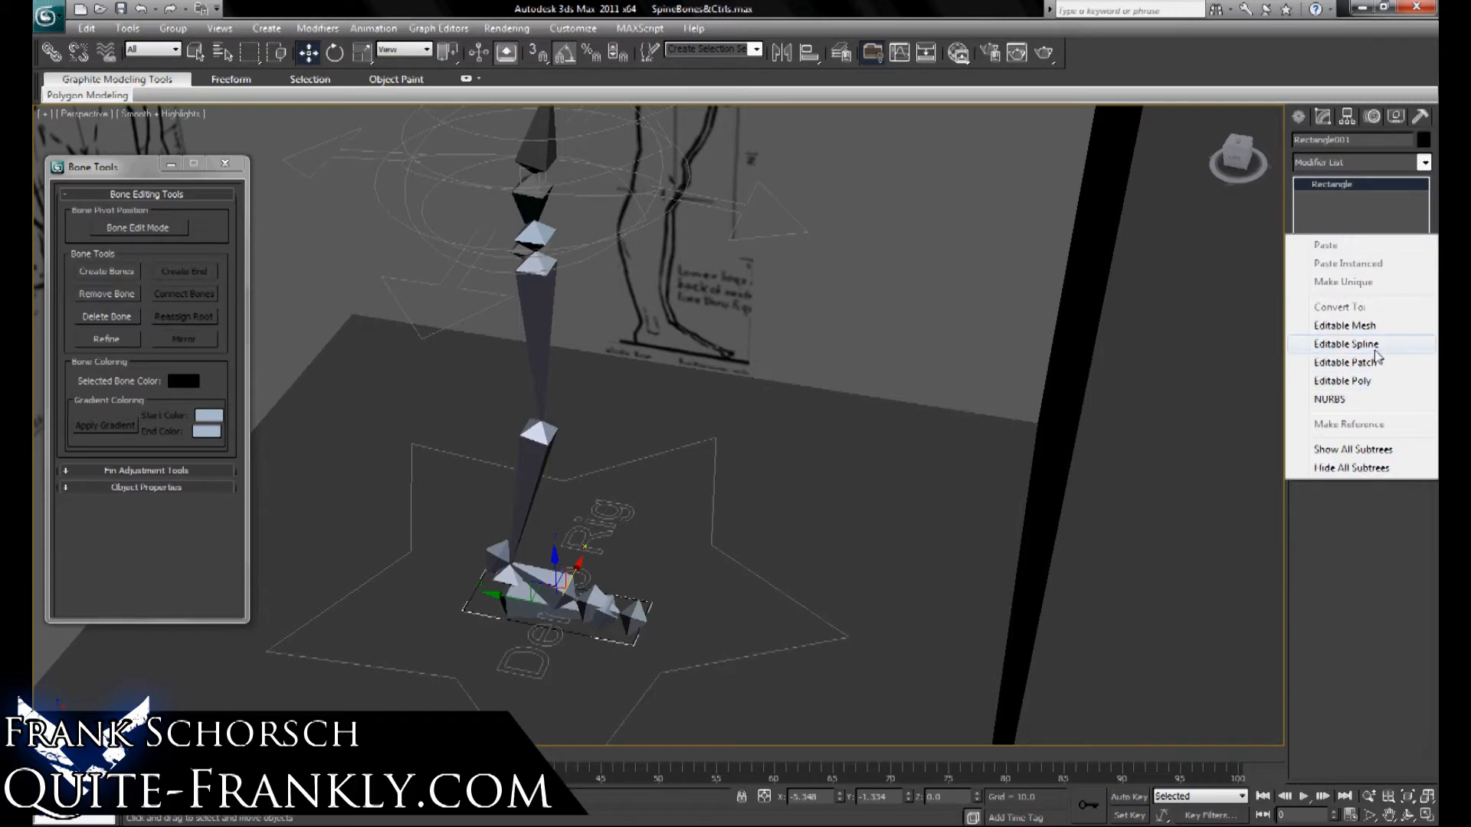
left_click(1376, 348)
middle_click_drag(816, 494, 669, 486, "alt")
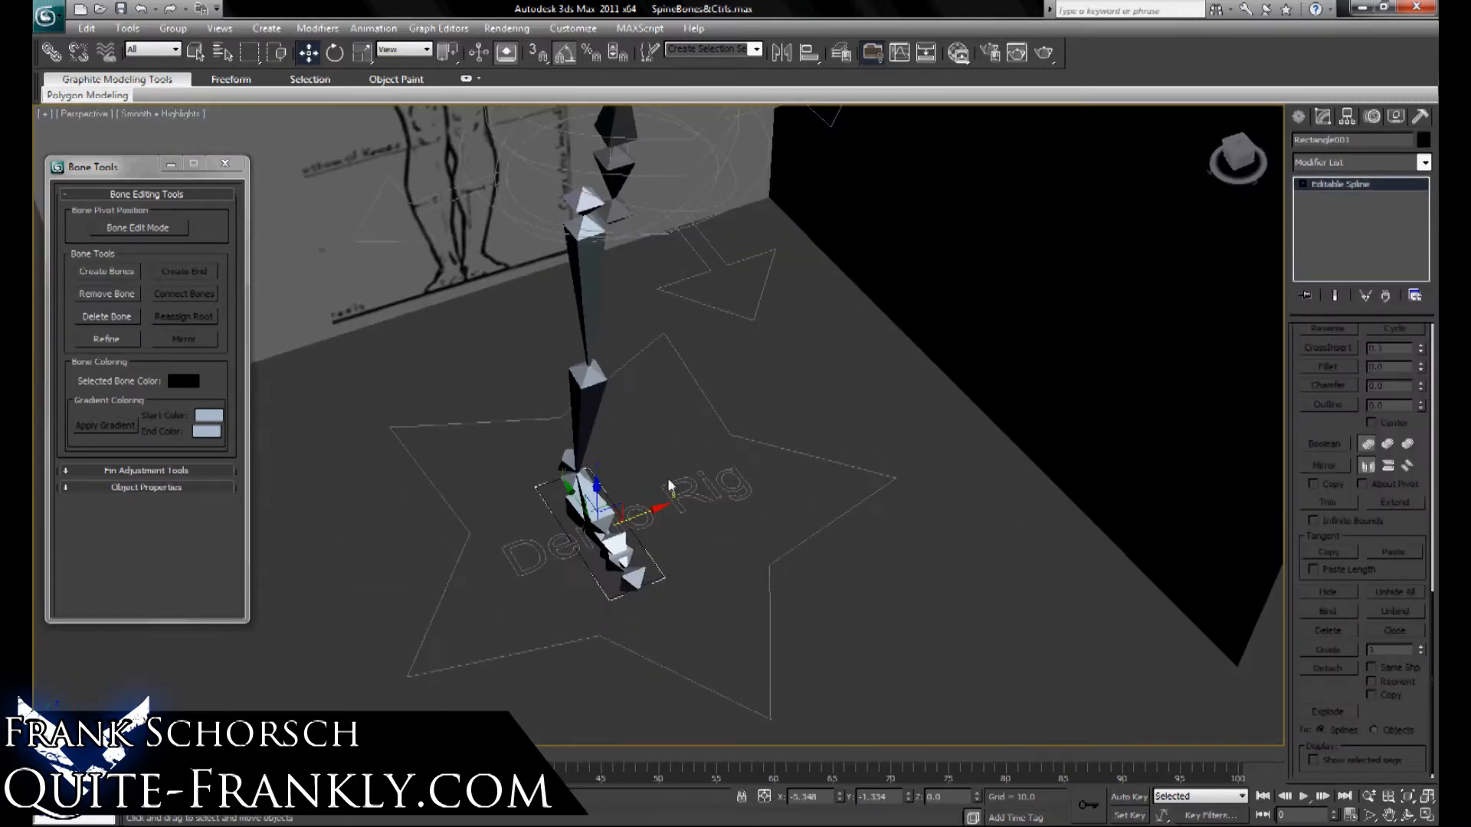
key("1")
right_click(611, 596)
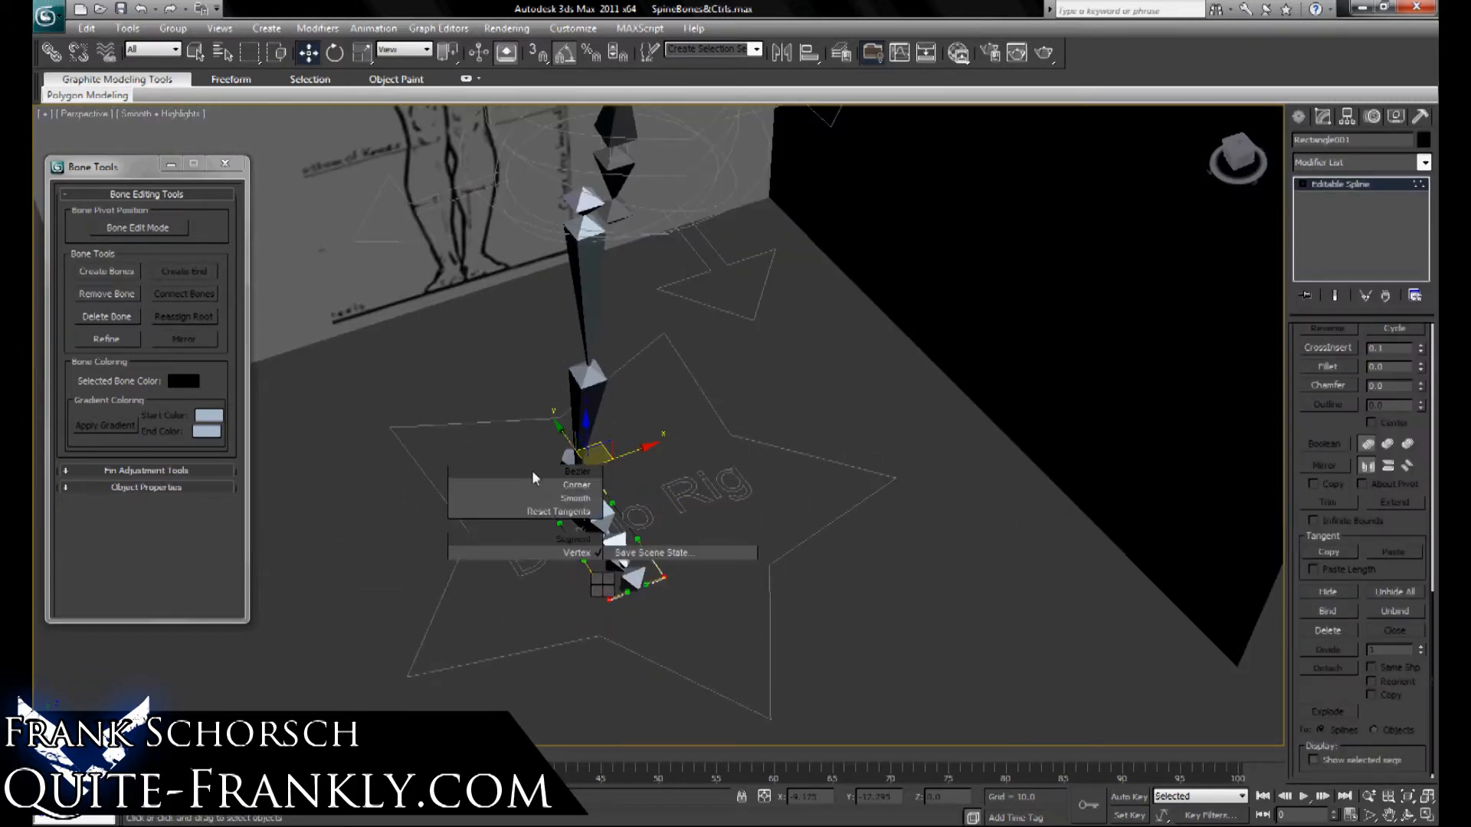
left_click(541, 496)
Scale the heel vertices of the foot outline closer together and select the vertices at the toe end.
middle_click_drag(660, 506, 557, 453, "alt")
key("1")
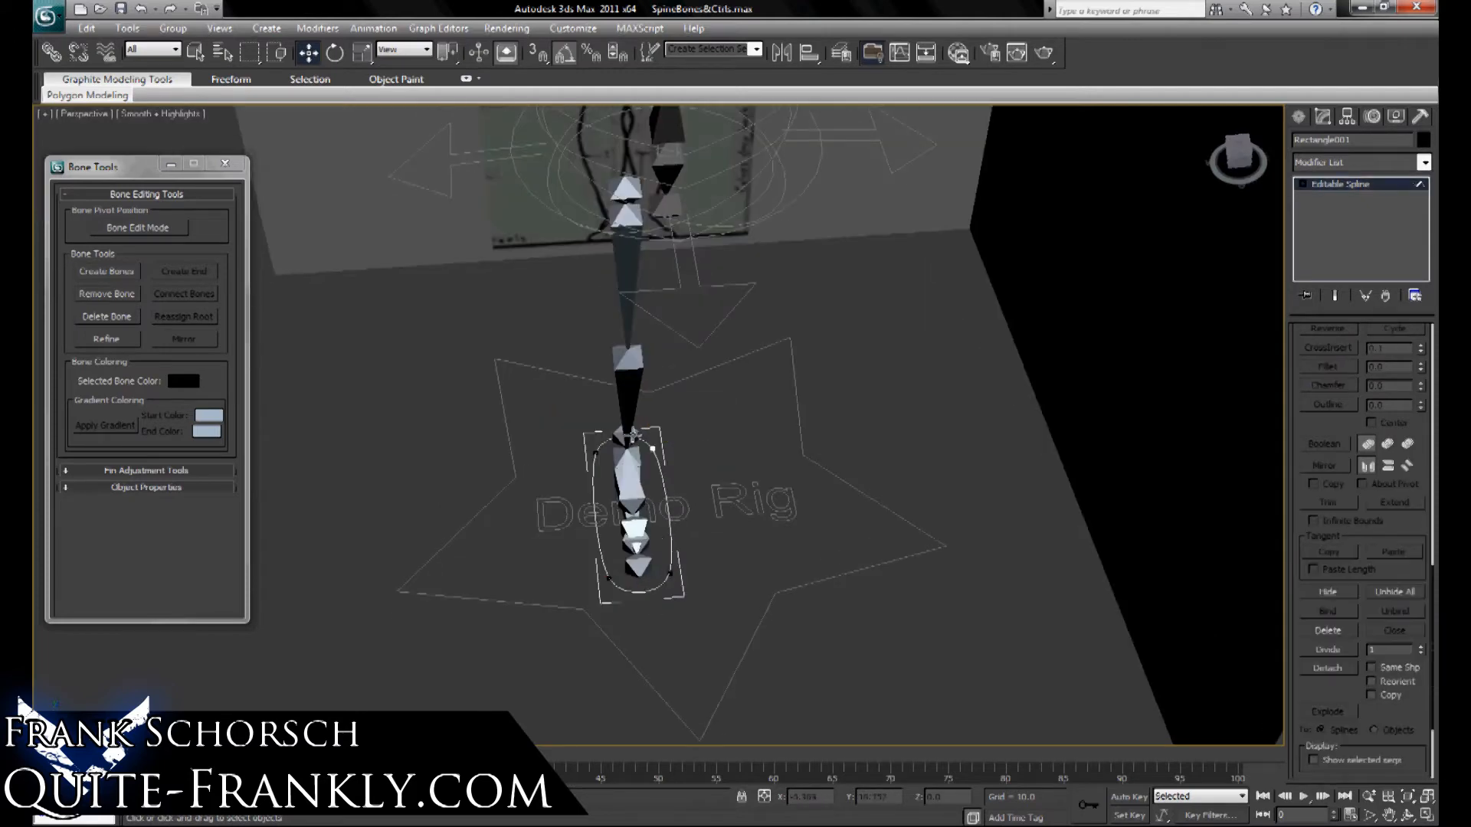
key("r")
left_click_drag(552, 457, 582, 467)
left_click_drag(663, 636, 582, 521)
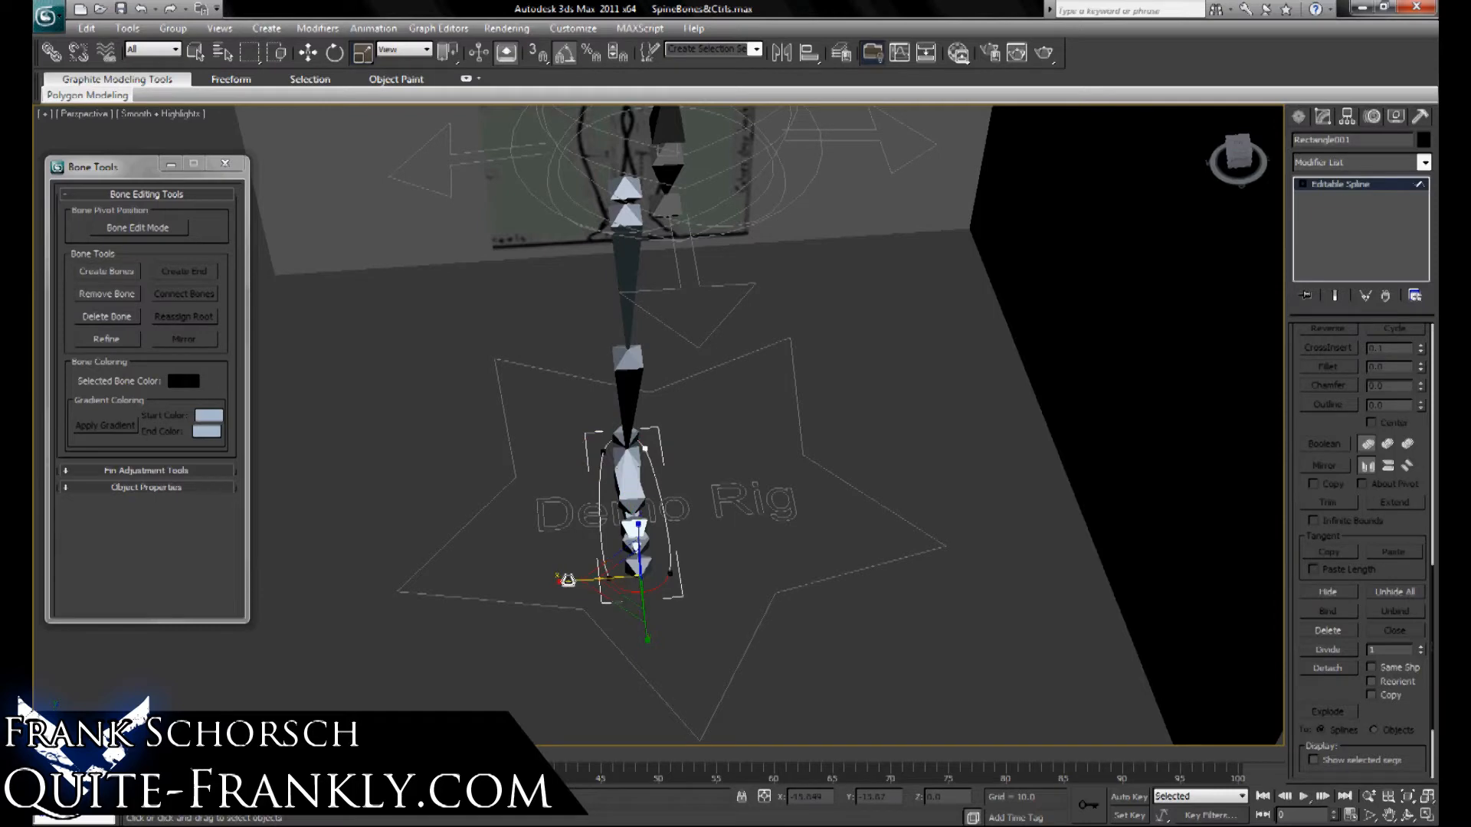
Divide the outline's inner side segment with one point and move the new vertex inward to shape the arch.
key("2")
key("2")
left_click(666, 522)
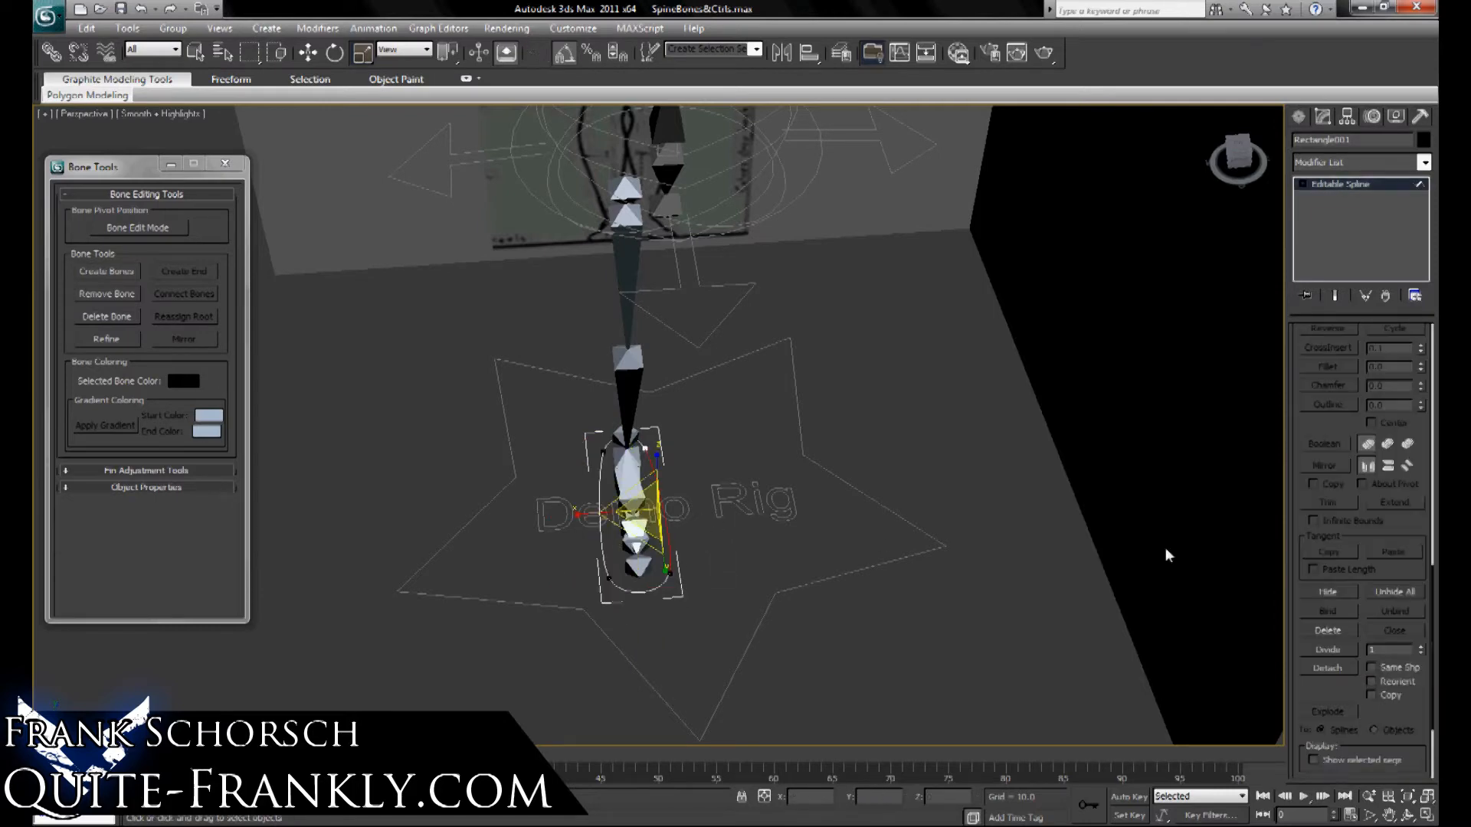
left_click(1340, 648)
key("1")
left_click_drag(691, 496, 653, 524)
middle_click_drag(724, 506, 706, 511, "alt")
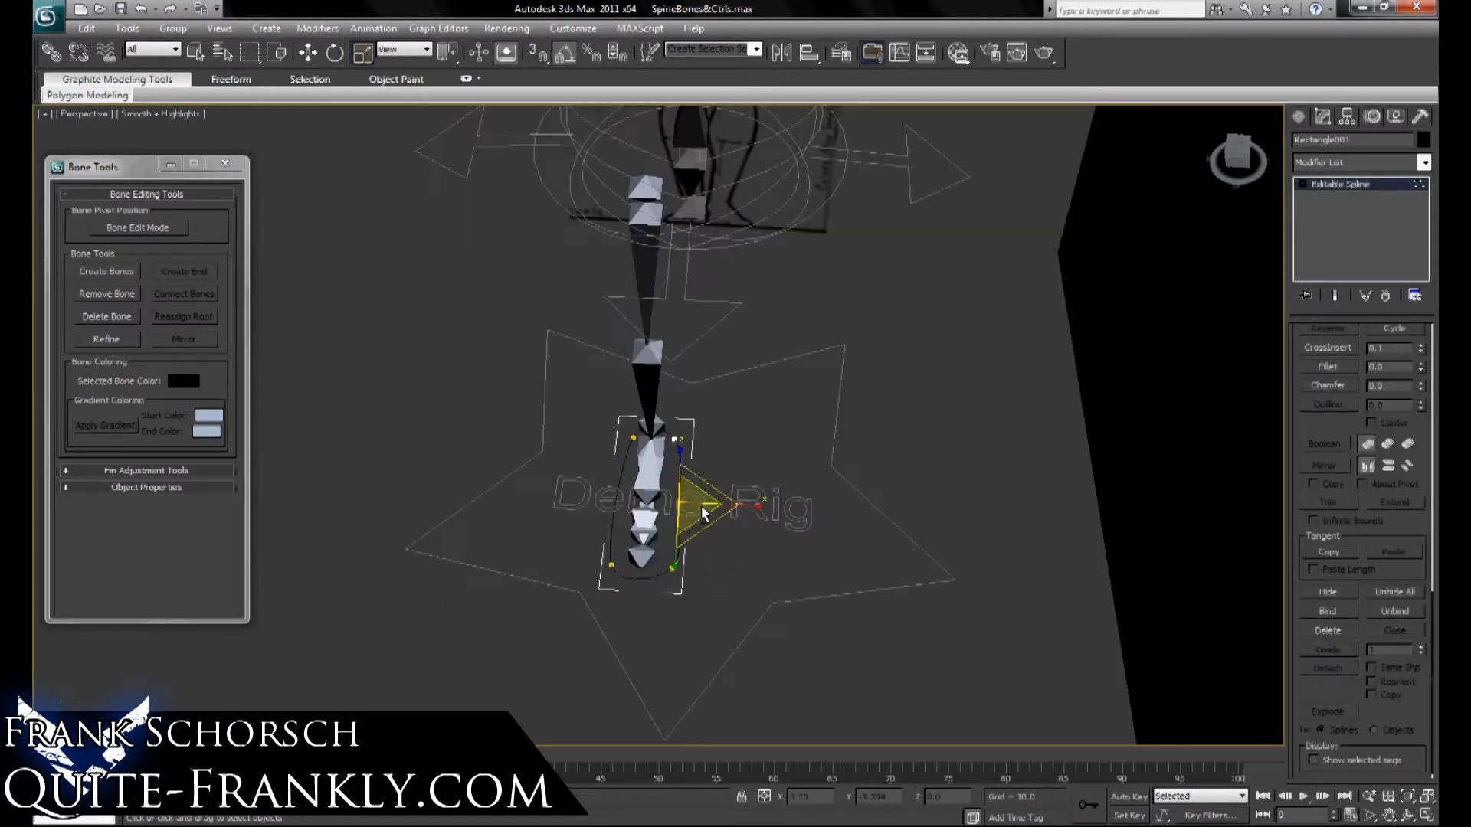
key("w")
left_click_drag(697, 499, 697, 495)
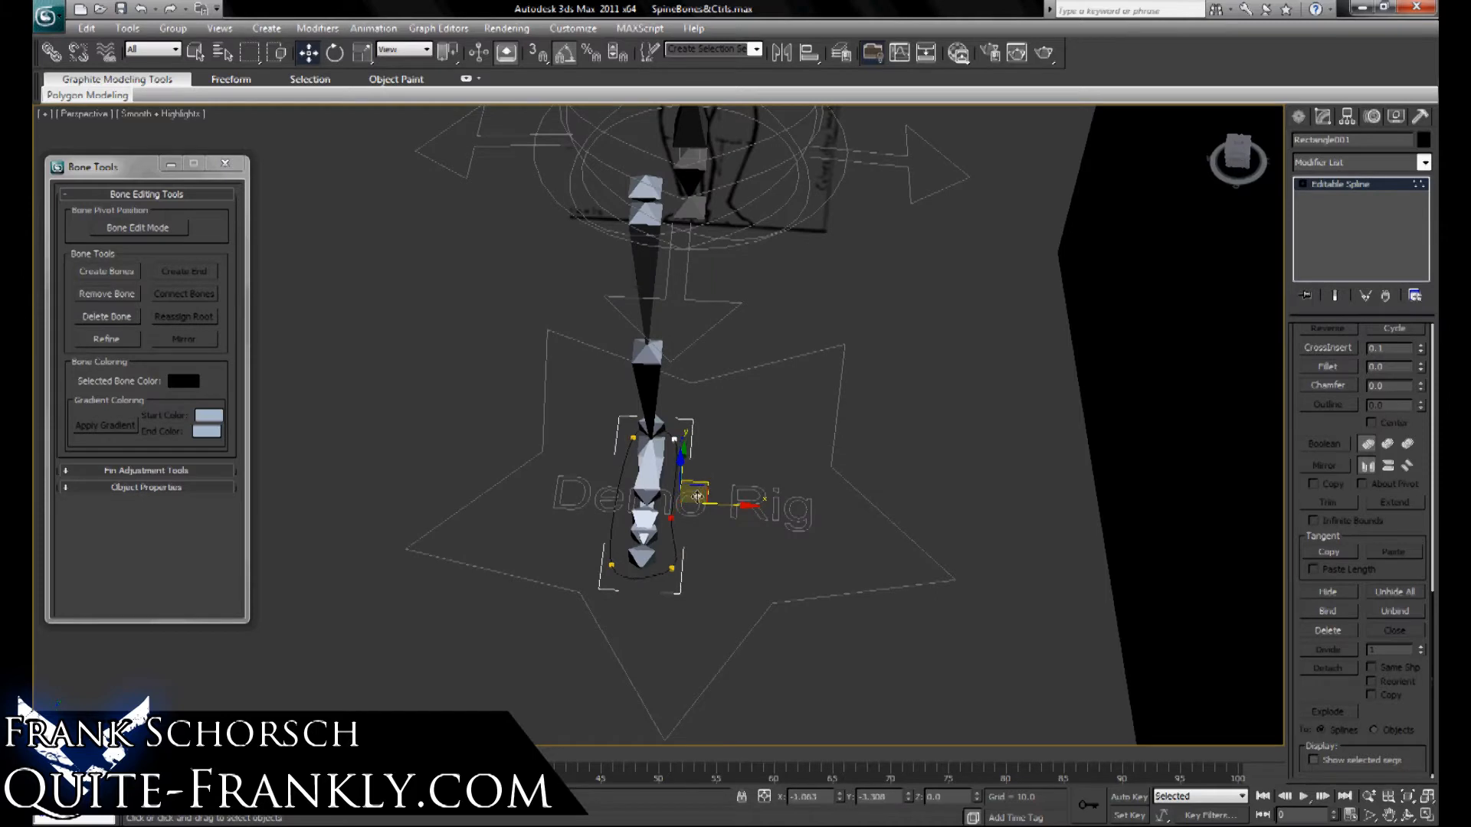
Adjust the heel end of the foot outline, shift the toe-end vertices slightly sideways, and leave sub-object editing.
key("2")
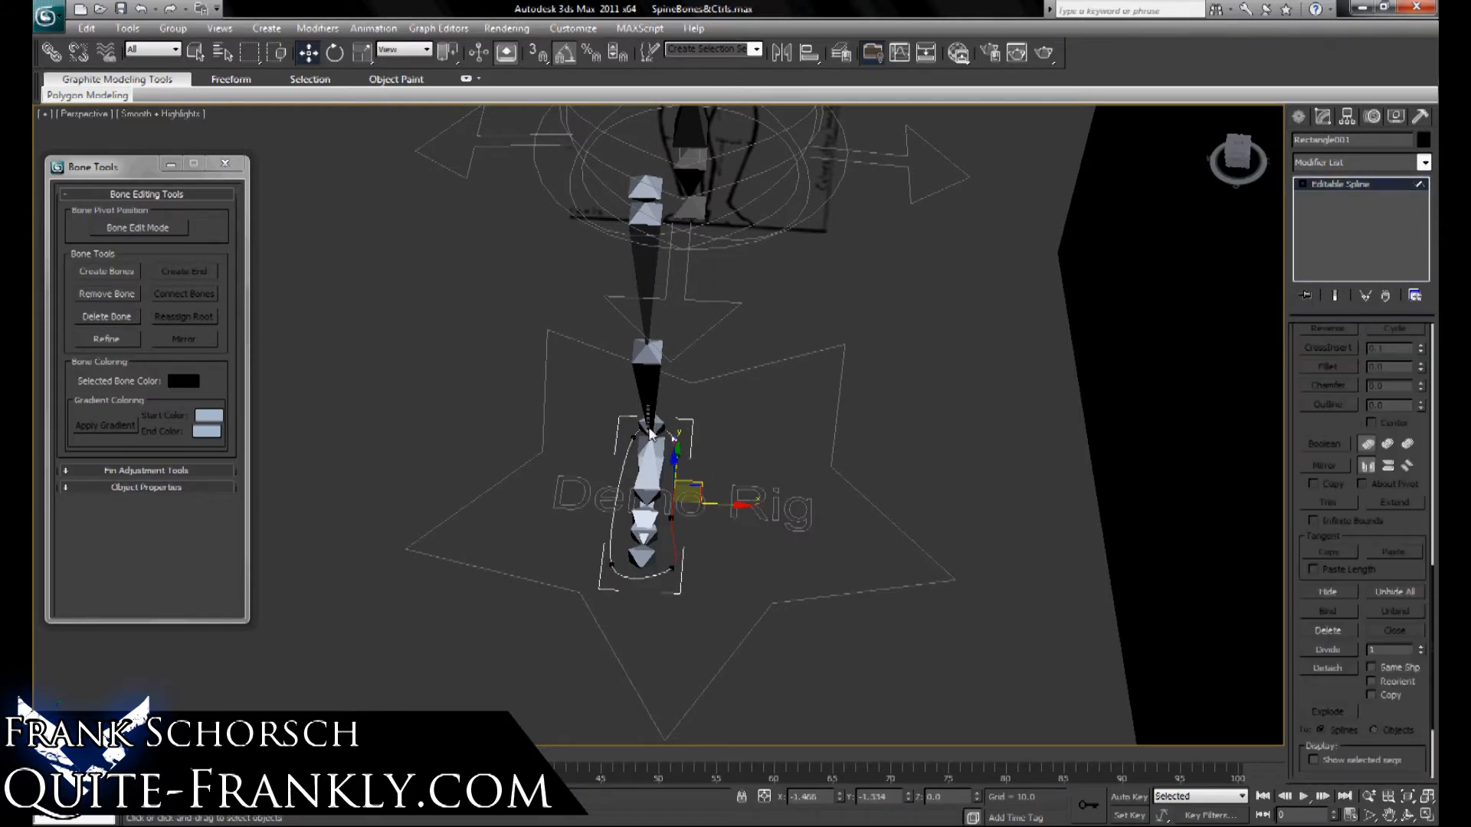
left_click(671, 433)
left_click_drag(718, 442, 706, 442)
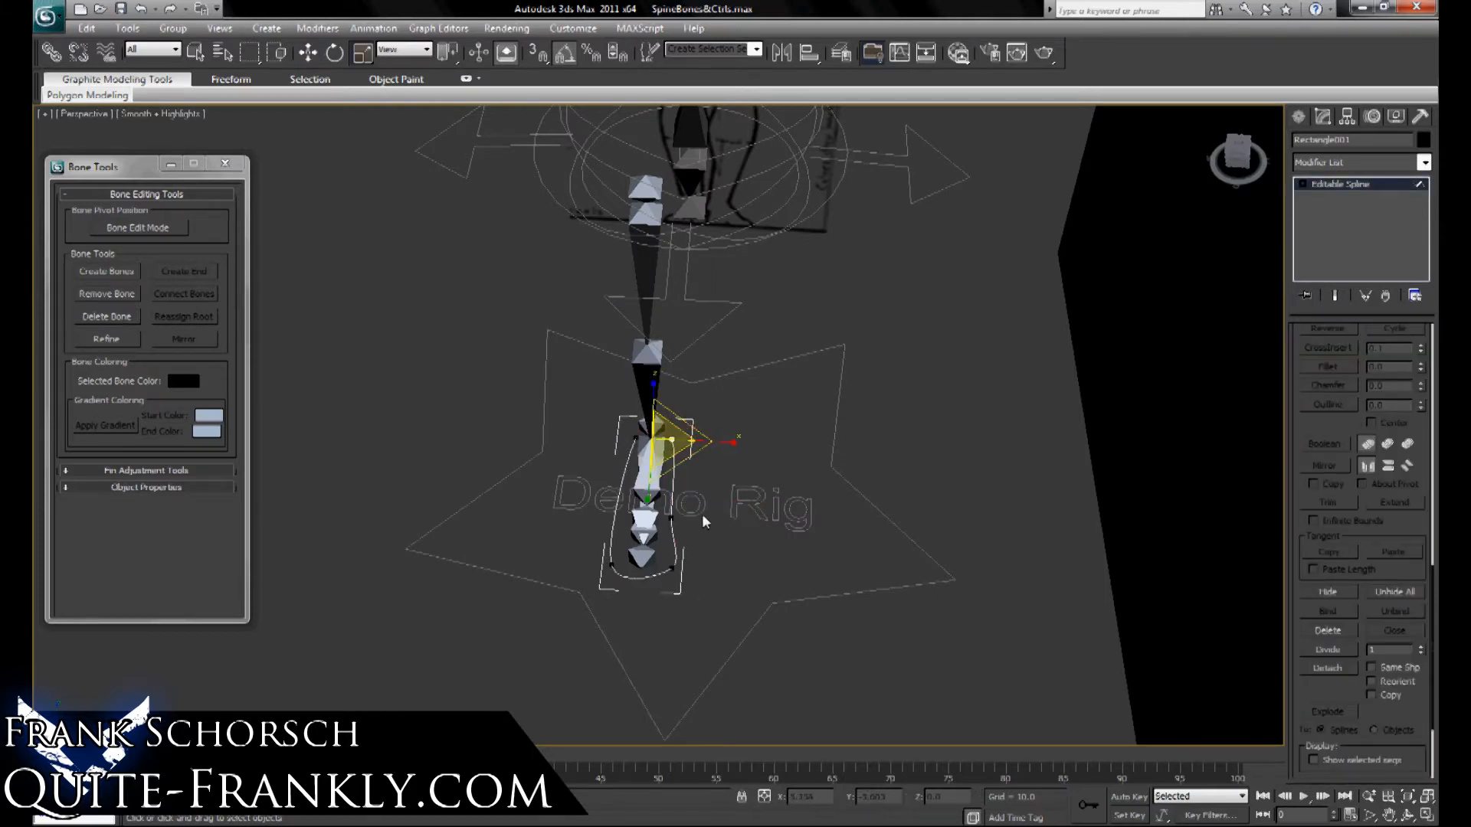
key("1")
left_click_drag(762, 502, 570, 604)
key("w")
left_click(677, 570)
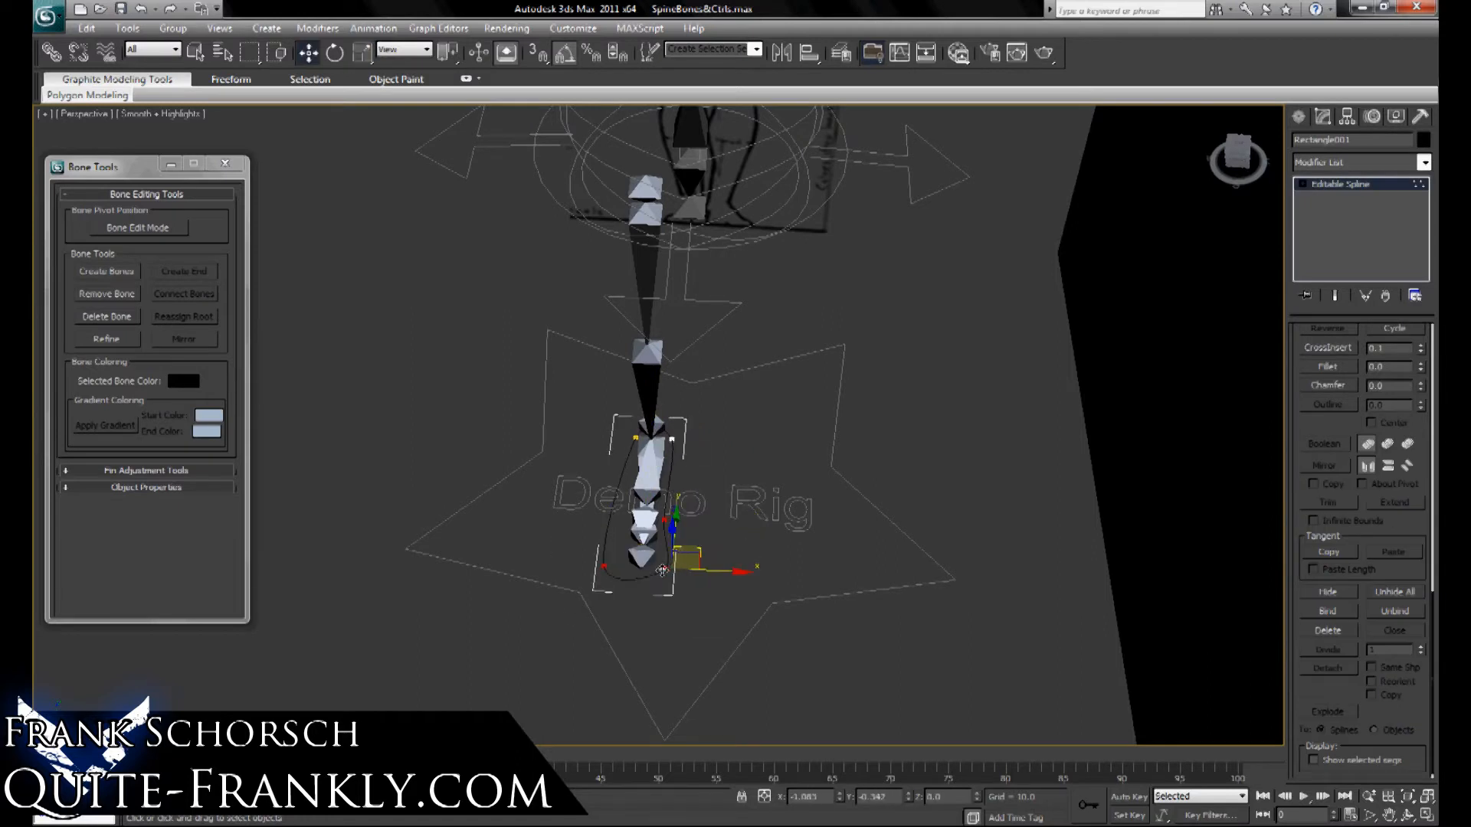
left_click_drag(722, 571, 713, 571)
left_click(1366, 190)
Align only the foot outline's pivot to Bone014 at the heel.
middle_click_drag(877, 411, 655, 455, "alt")
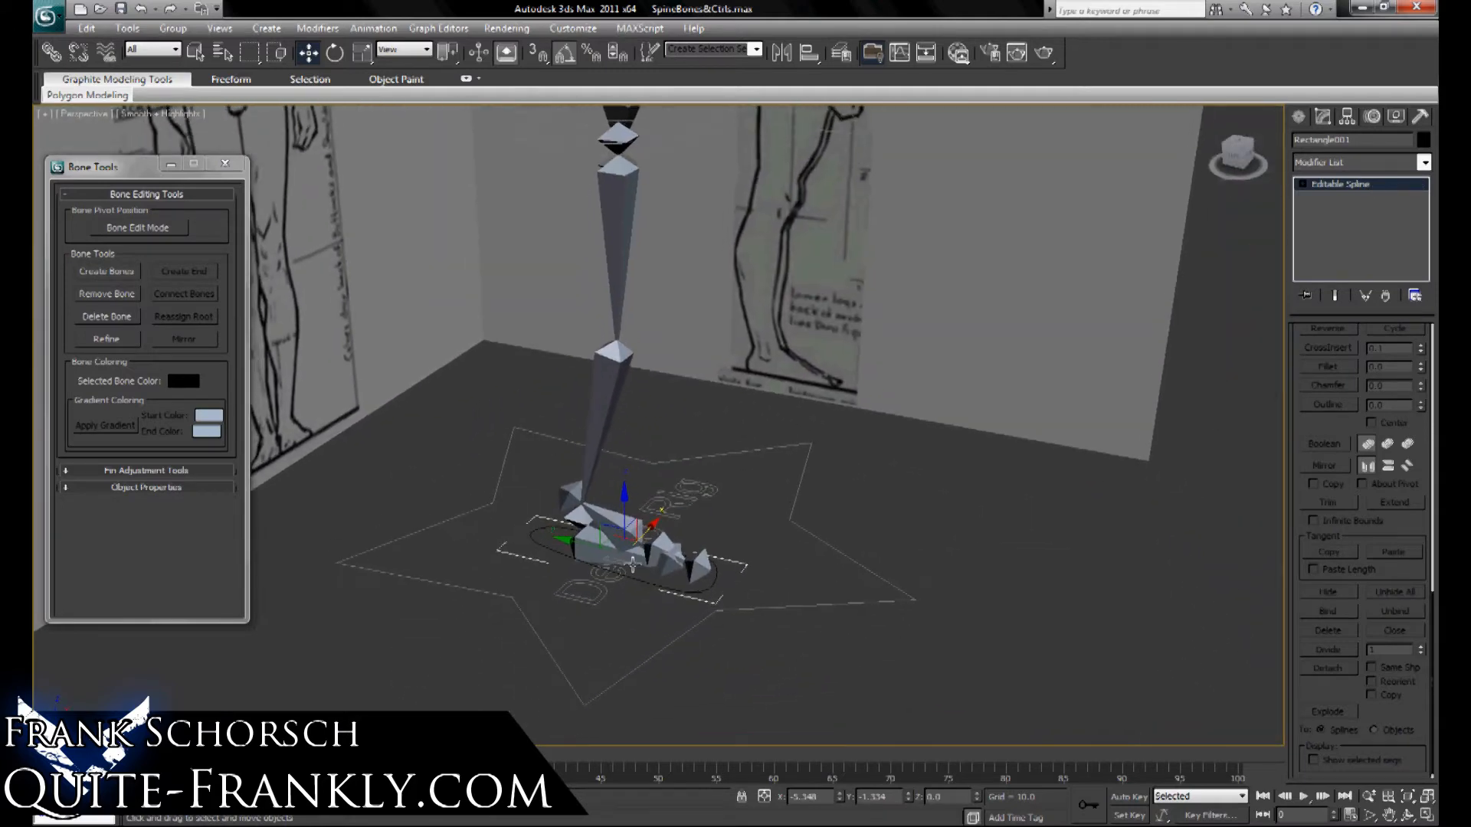
left_click(1350, 115)
left_click(1353, 222)
key("alt+a")
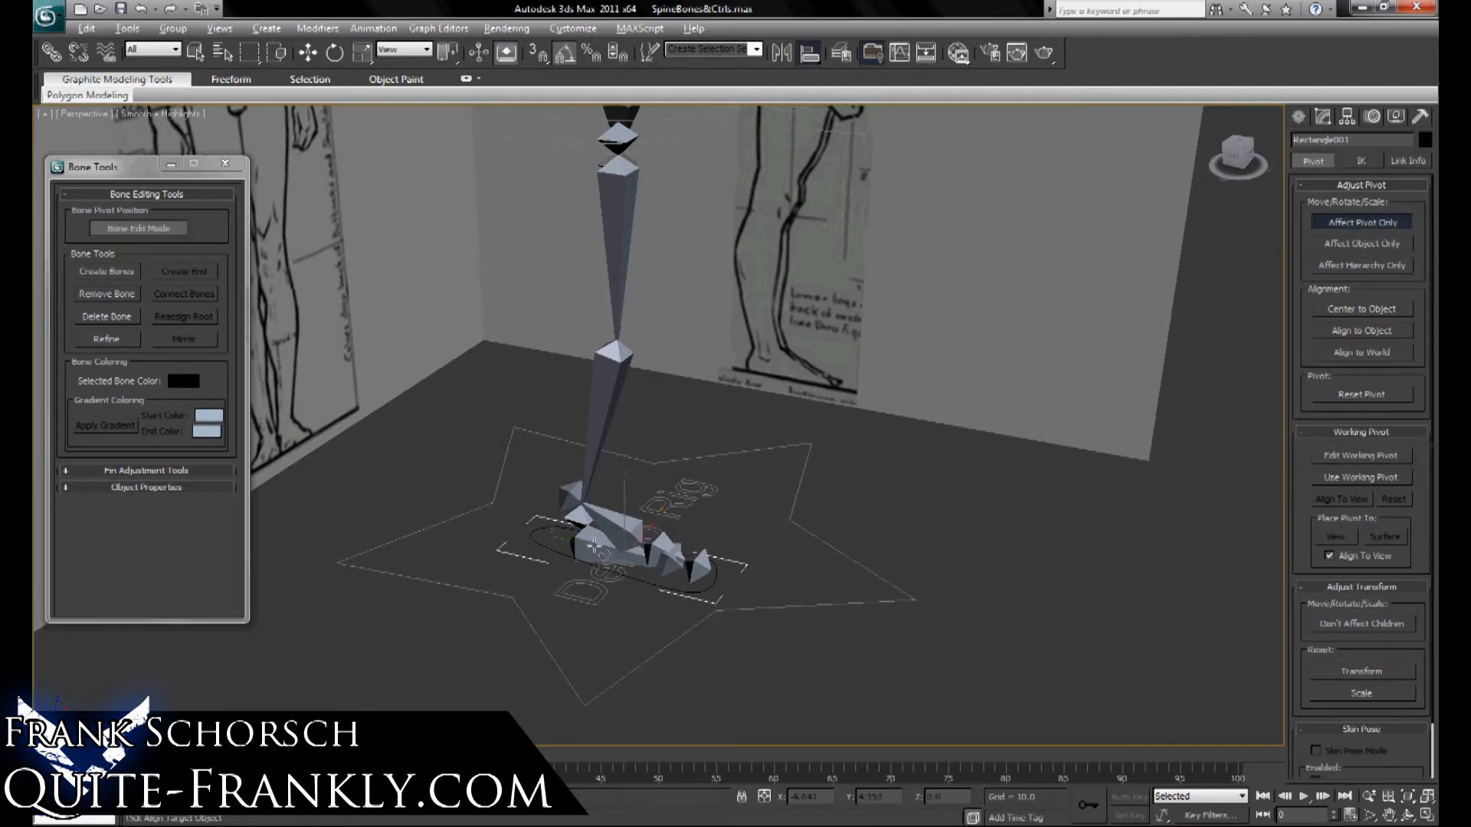
left_click(596, 546)
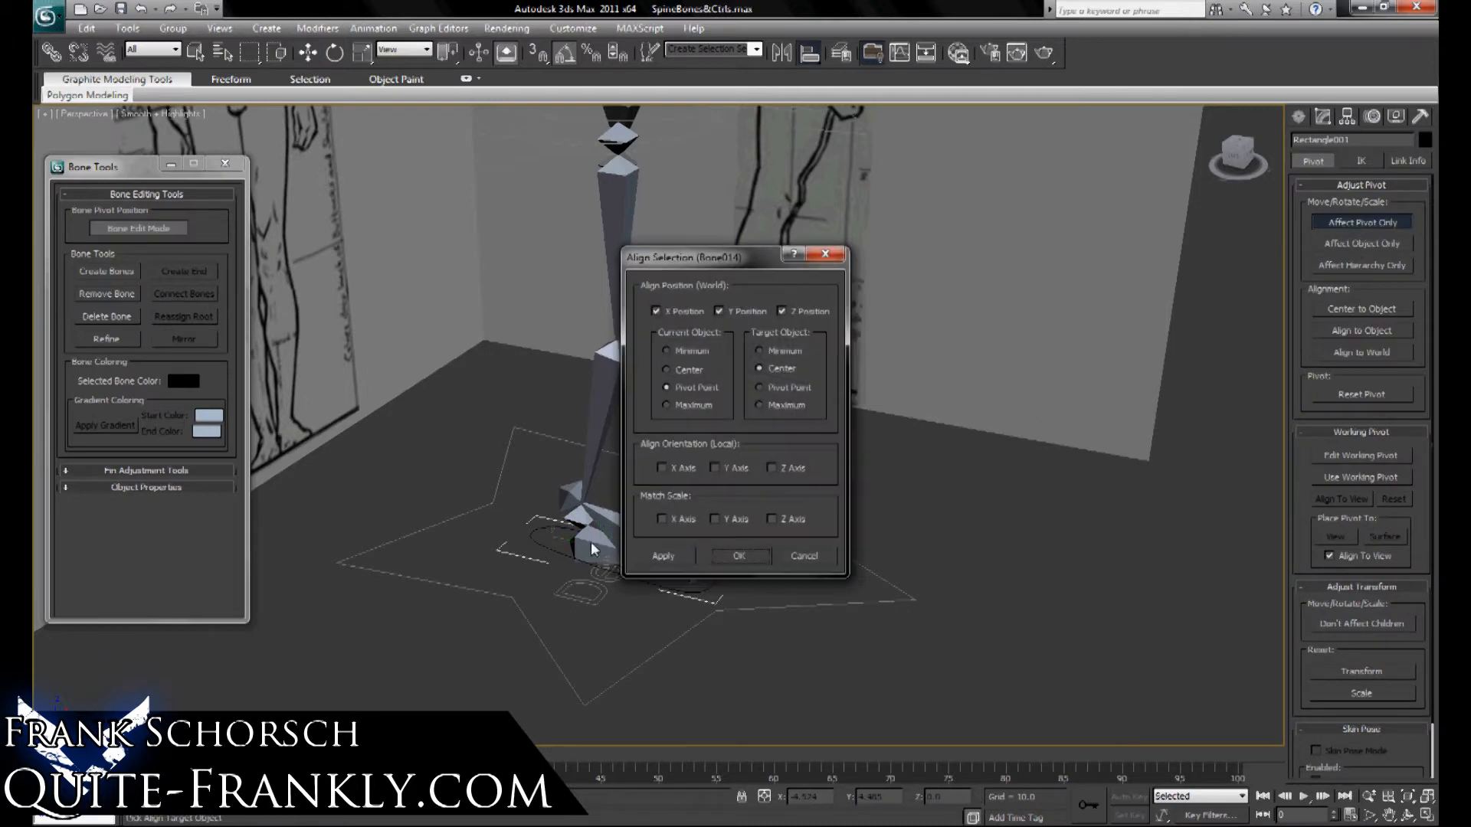
left_click(739, 555)
Link Bone014 to the foot outline and turn off Affect Pivot Only.
middle_click_drag(739, 555, 561, 570, "alt")
left_click(561, 570)
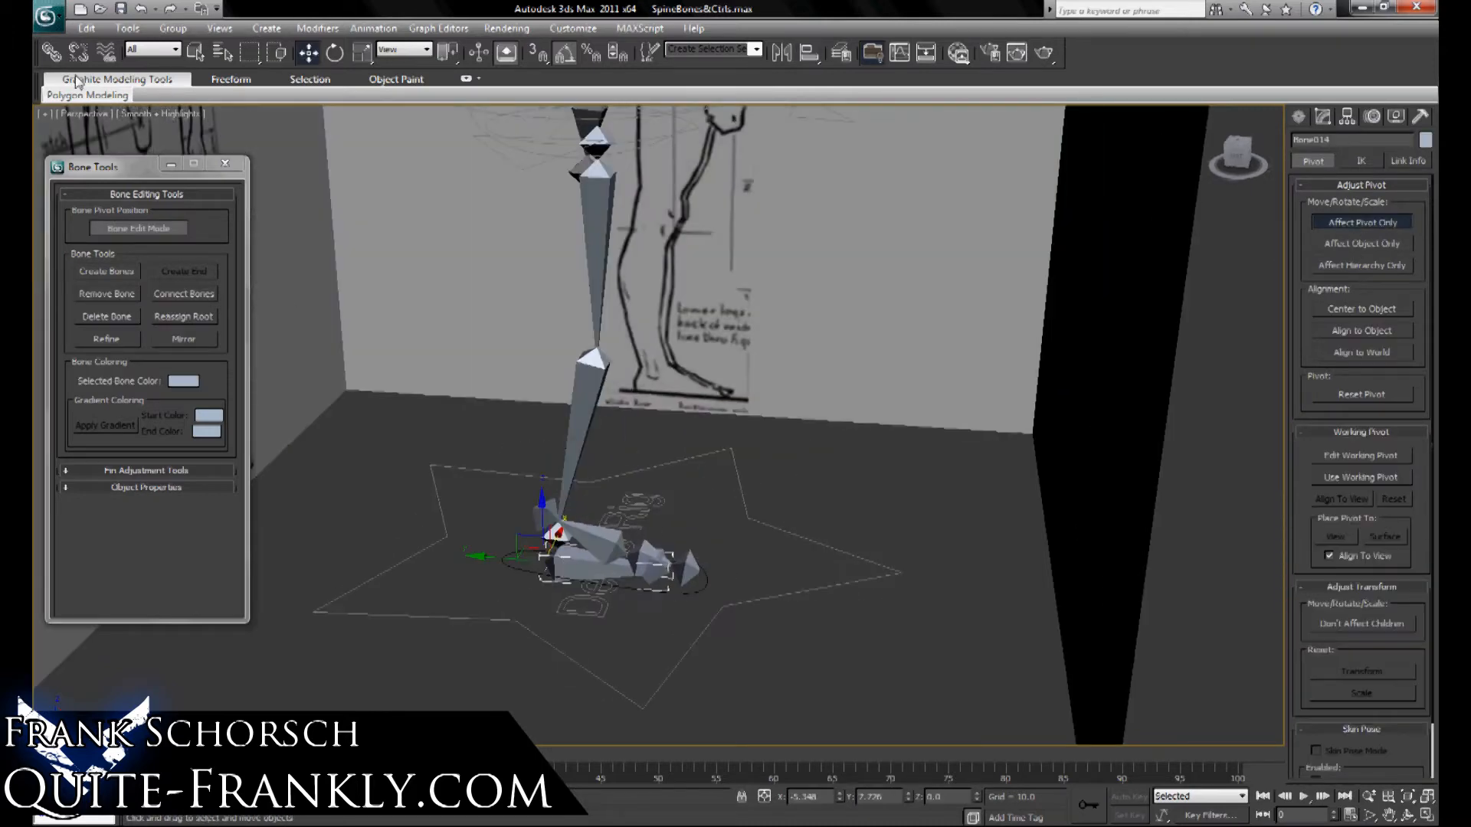
left_click(52, 52)
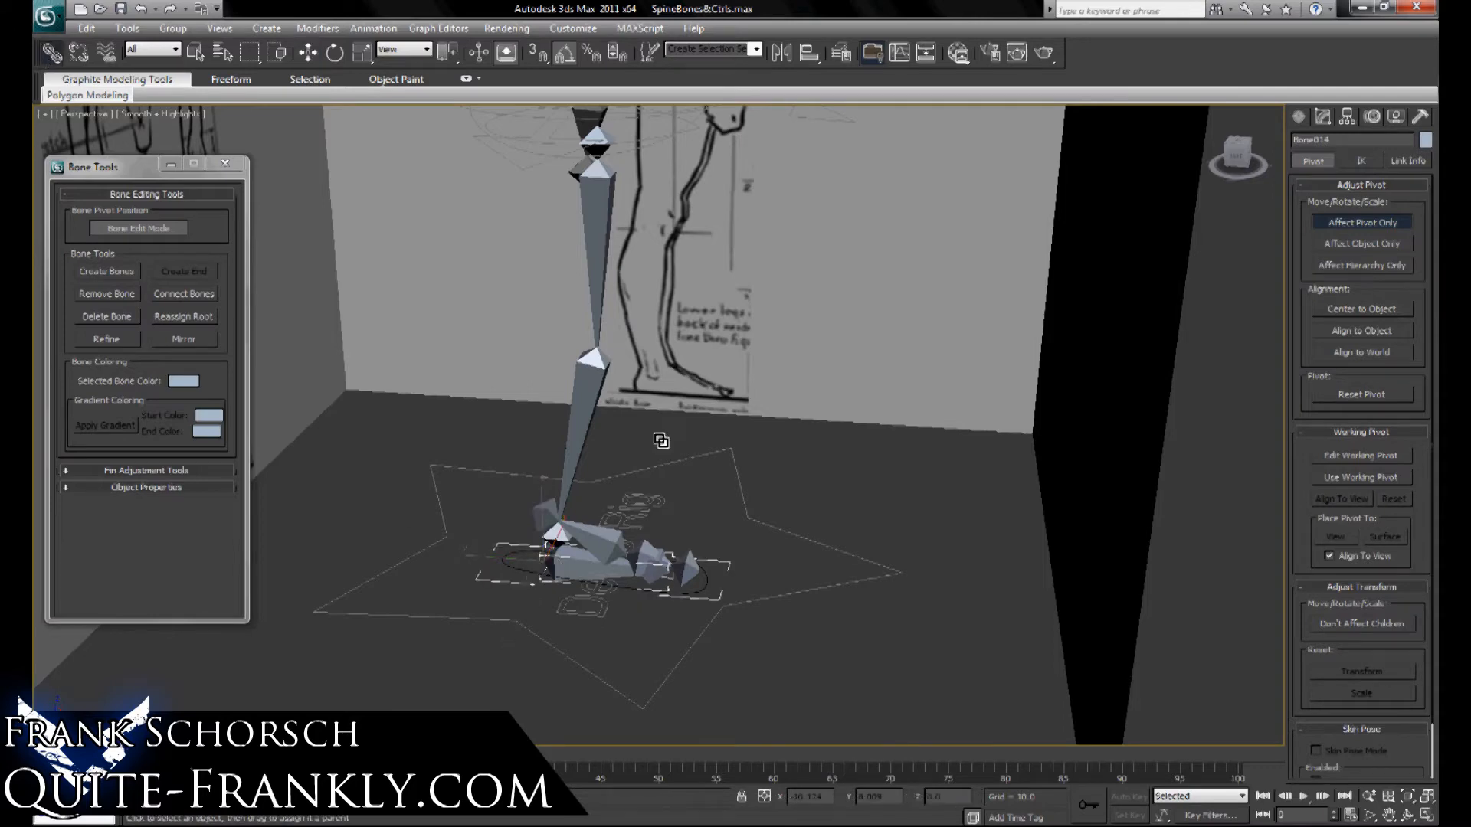
middle_click_drag(657, 437, 638, 481, "alt")
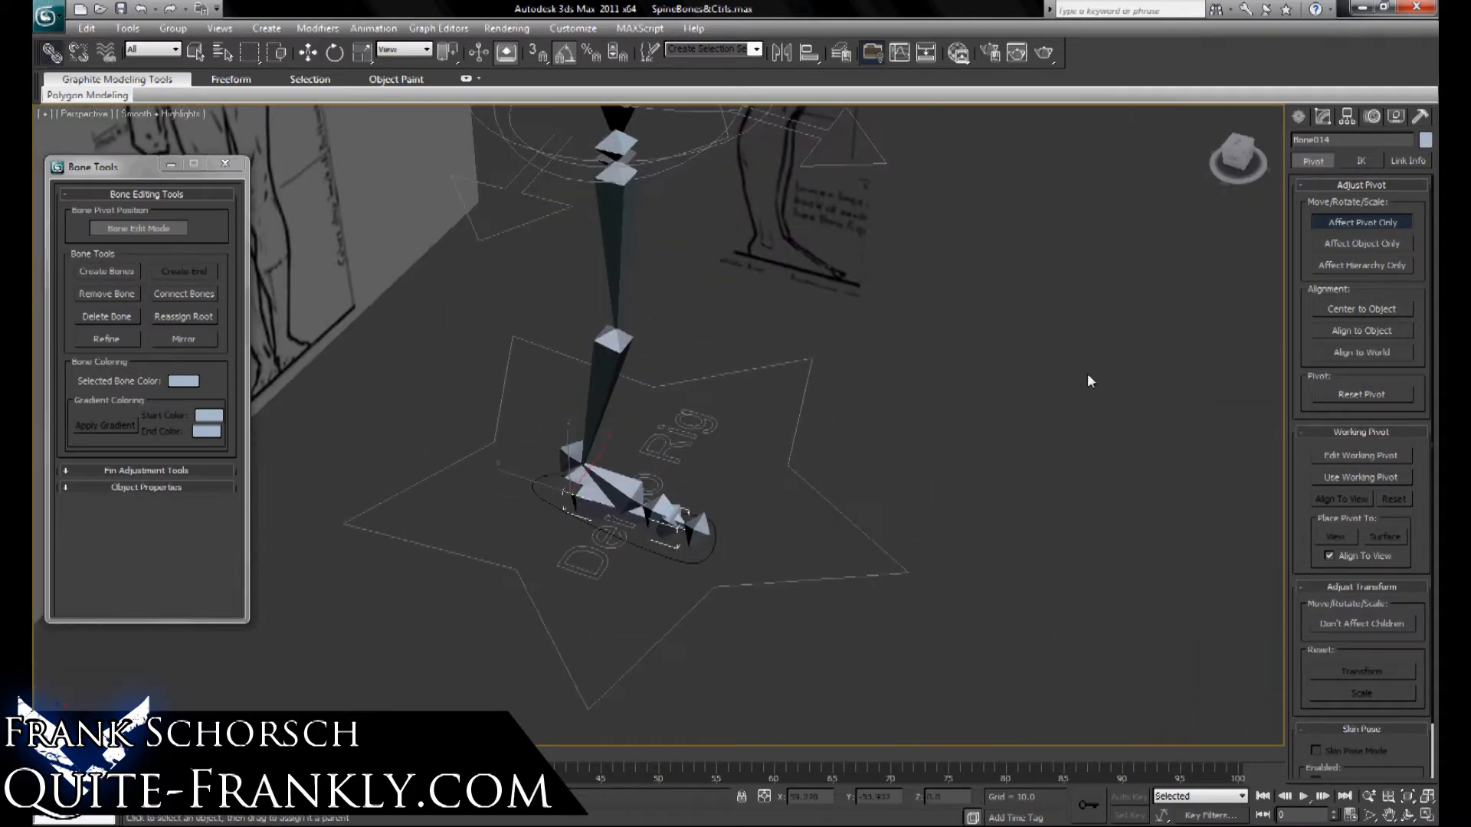
middle_click_drag(614, 308, 706, 368, "alt")
left_click(1363, 223)
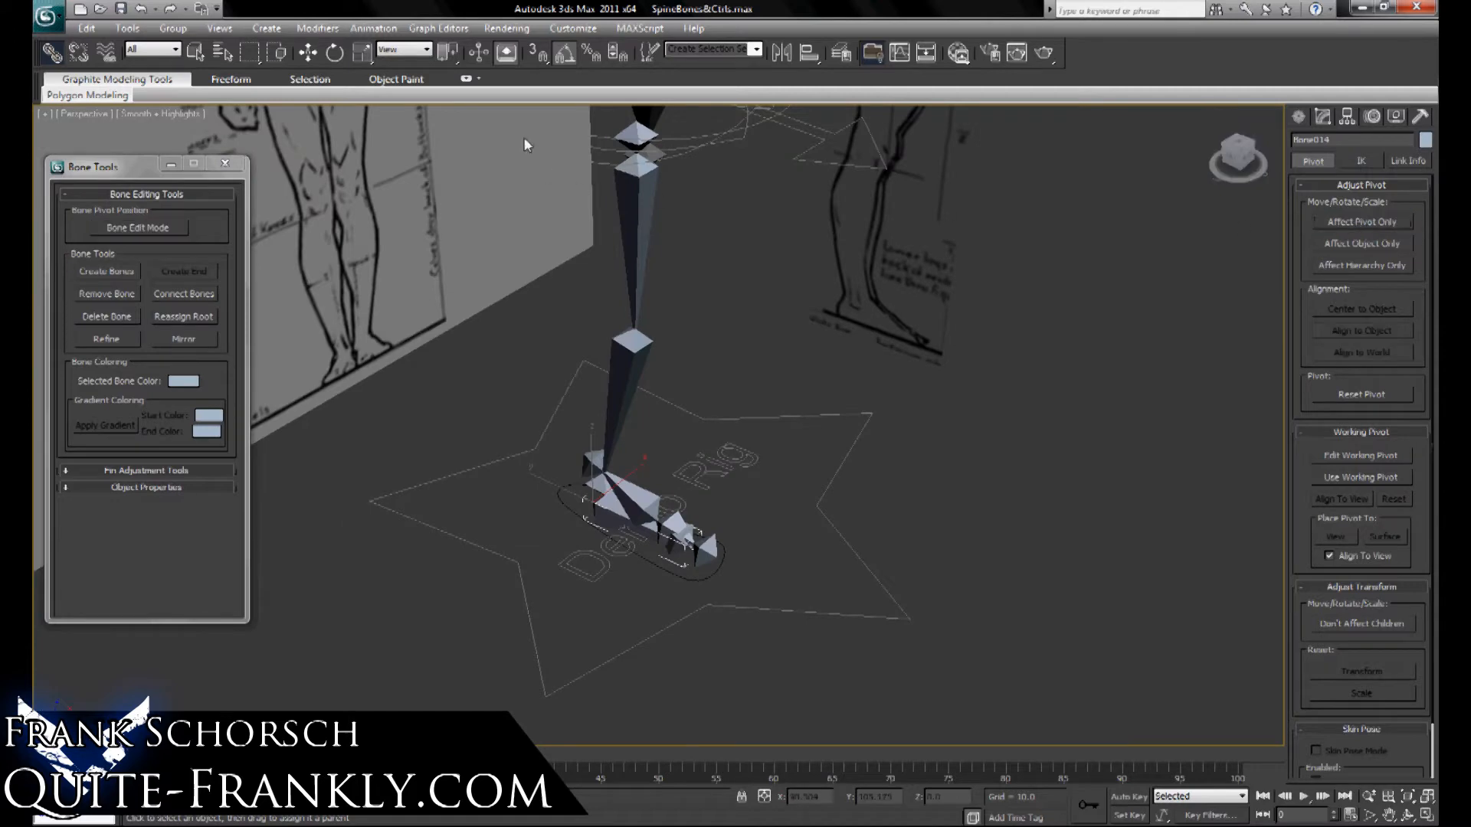
Select all the leg and foot bones together with the foot outline and freeze their transforms.
left_click_drag(525, 145, 796, 595)
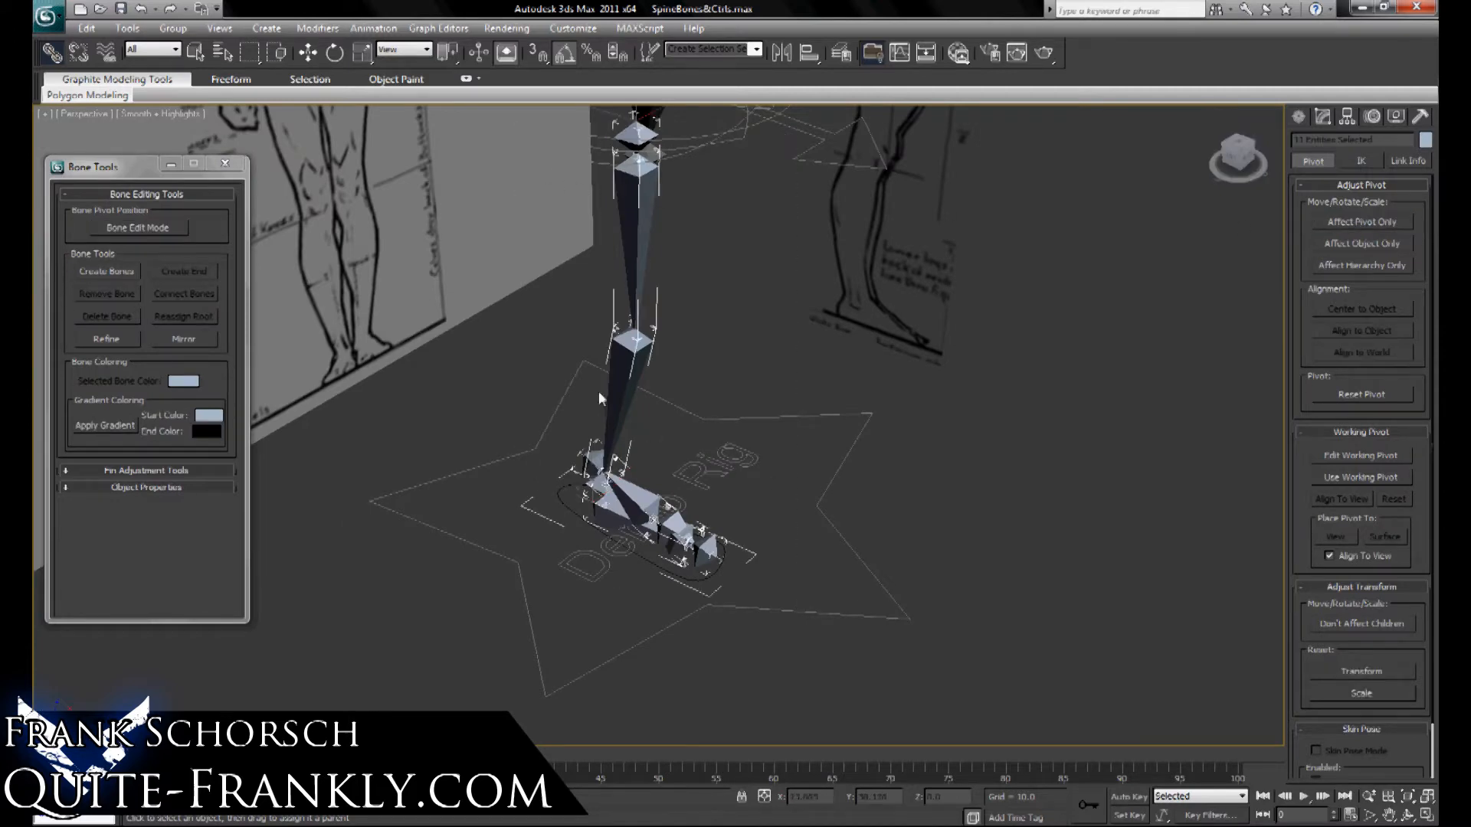
right_click(531, 374)
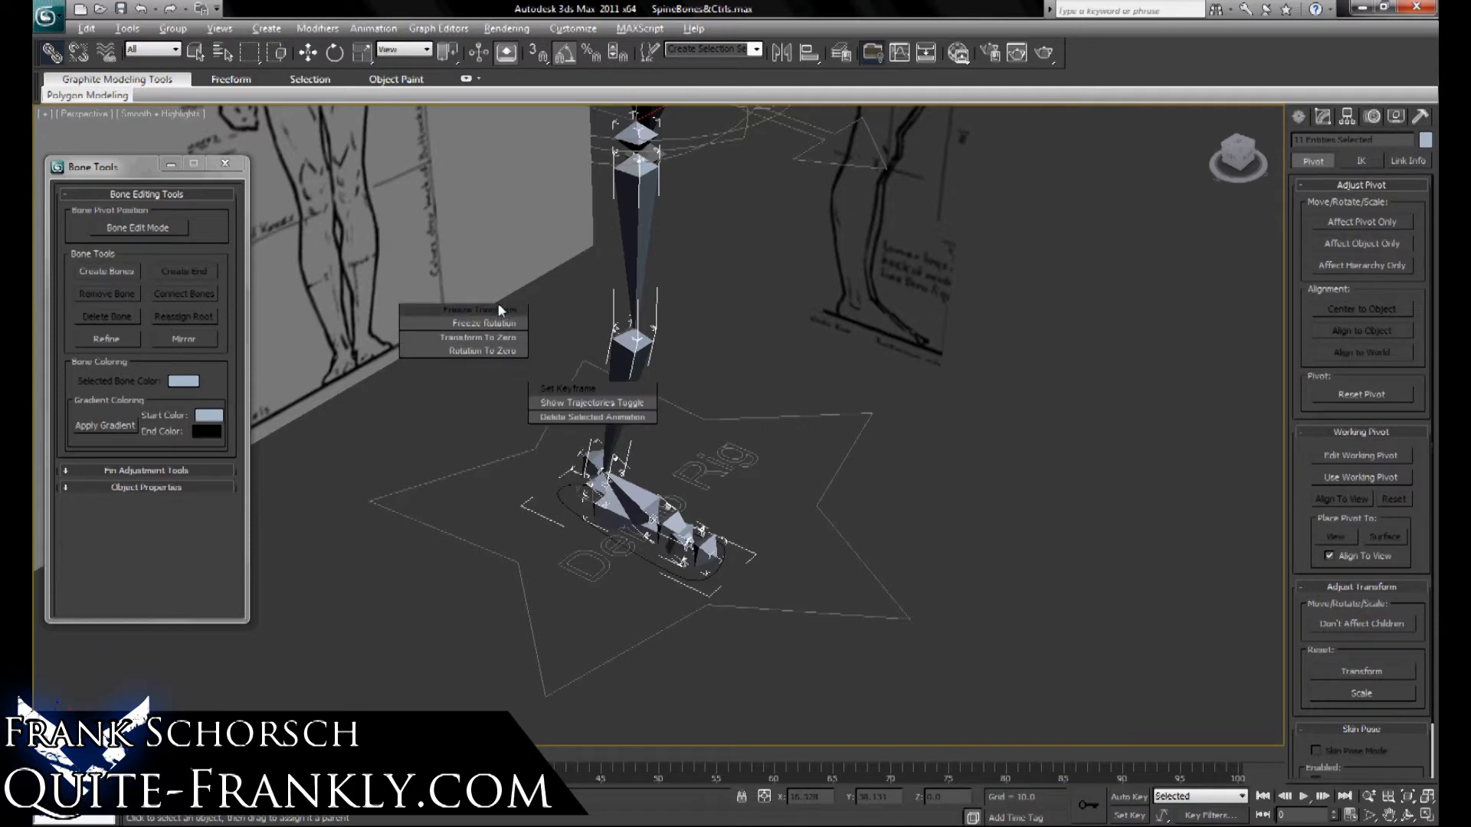
left_click(498, 310)
left_click(796, 515)
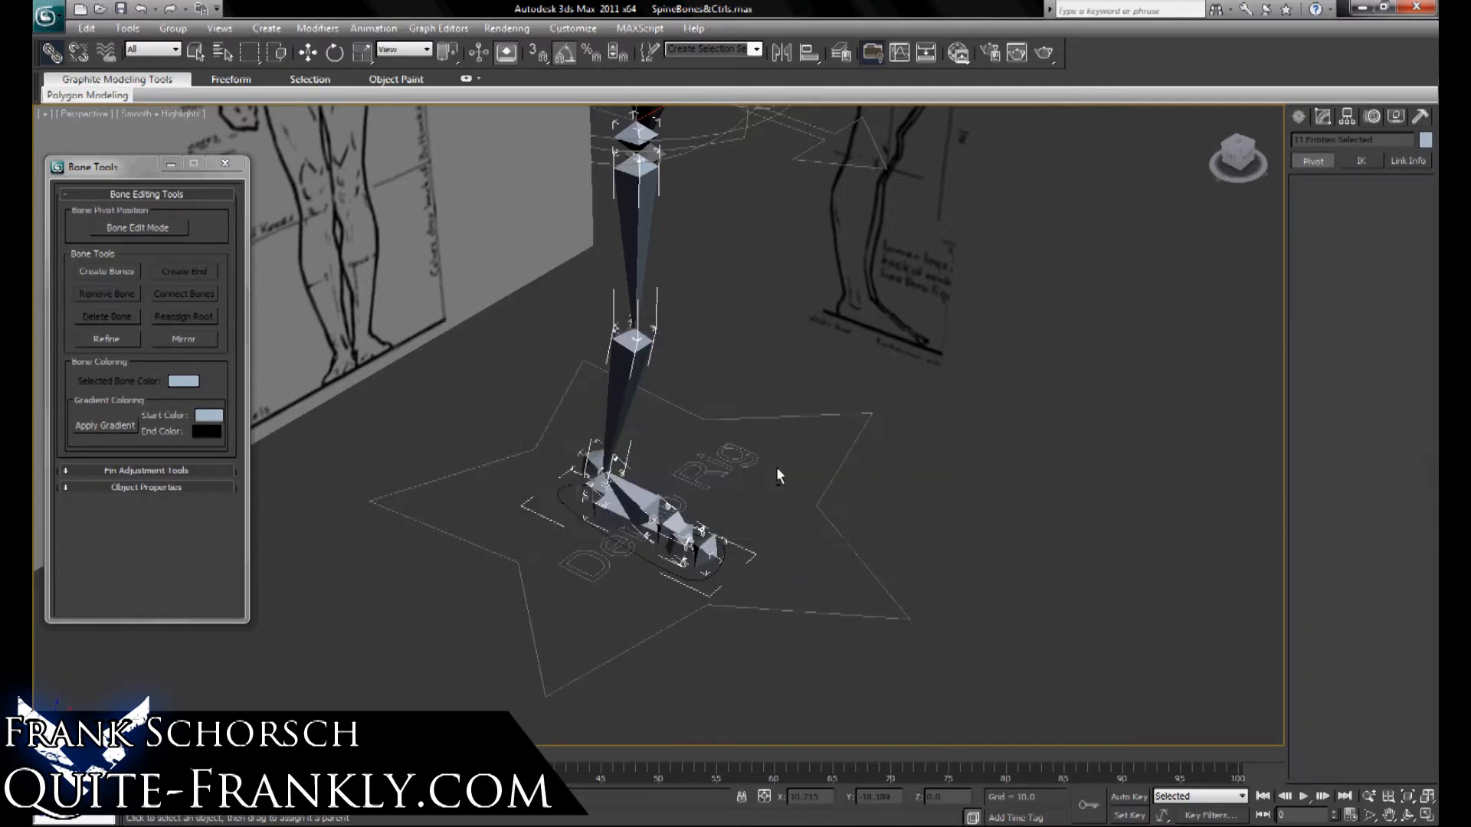
Add an HI Solver from the thigh bone to the ankle with IK Goal as parent space, and start linking the IK chain.
left_click(665, 335)
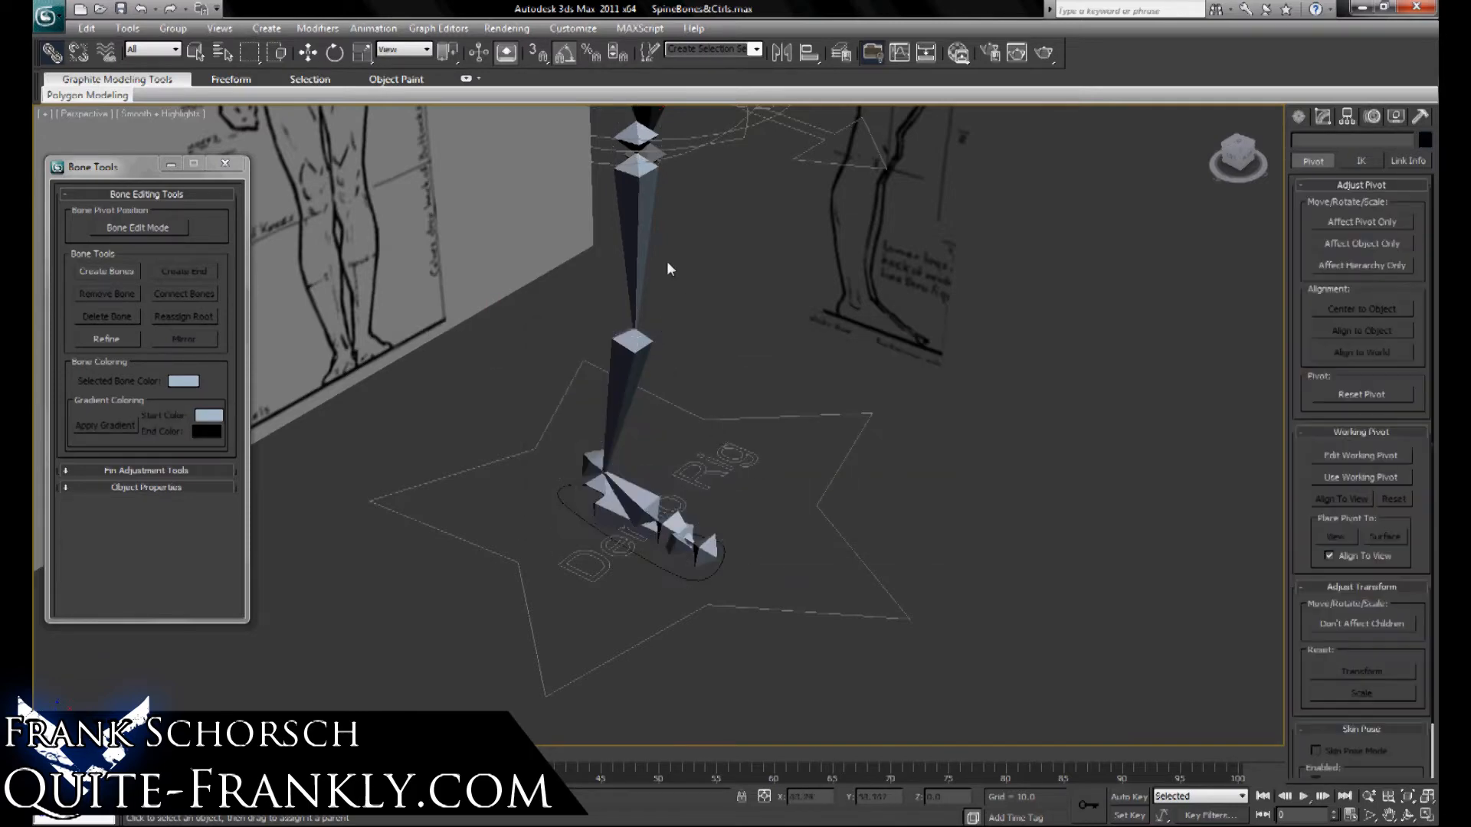
left_click(634, 185)
middle_click_drag(720, 233, 717, 263)
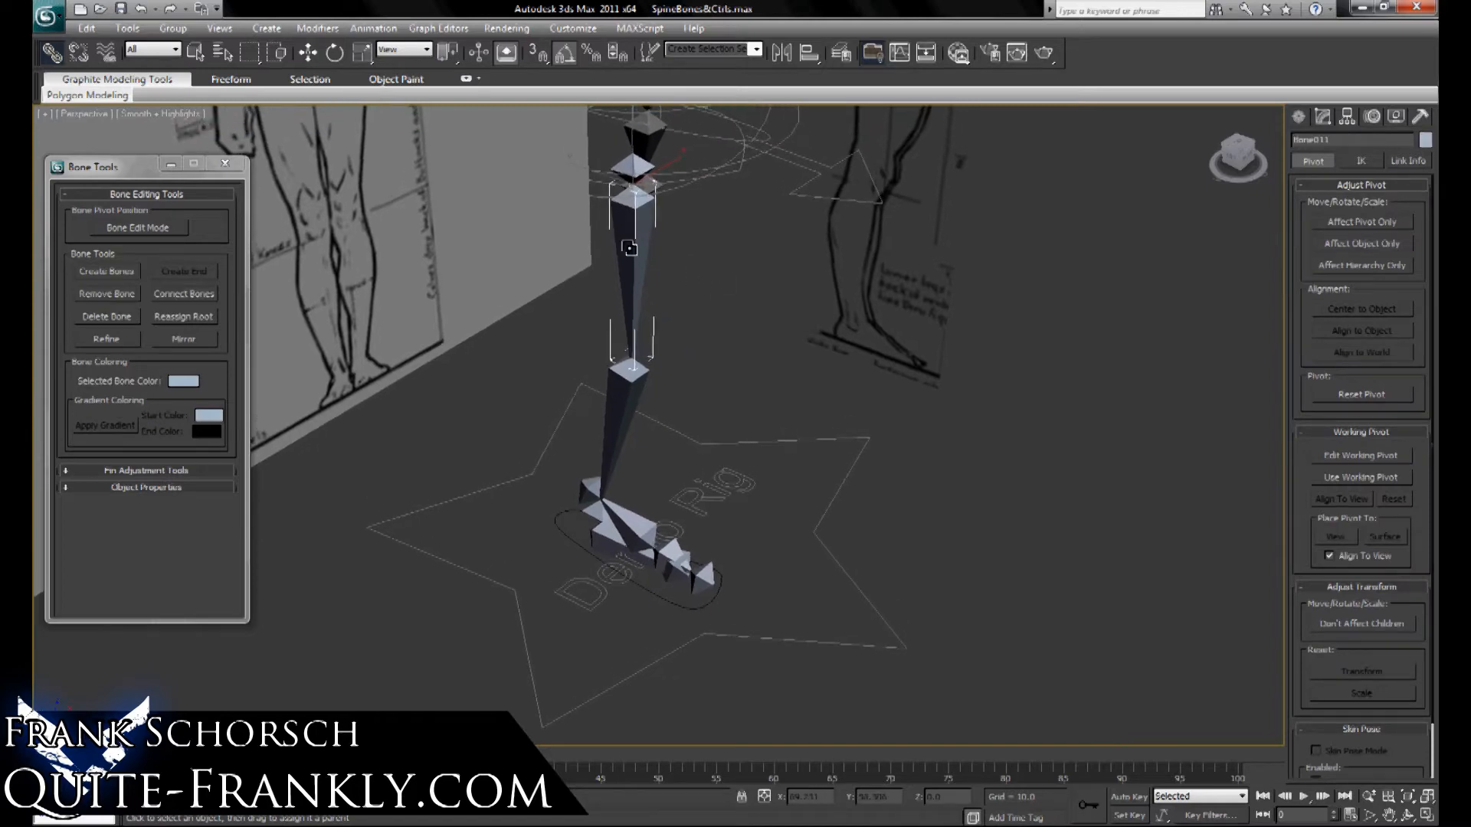
left_click(373, 29)
mouse_move(443, 93)
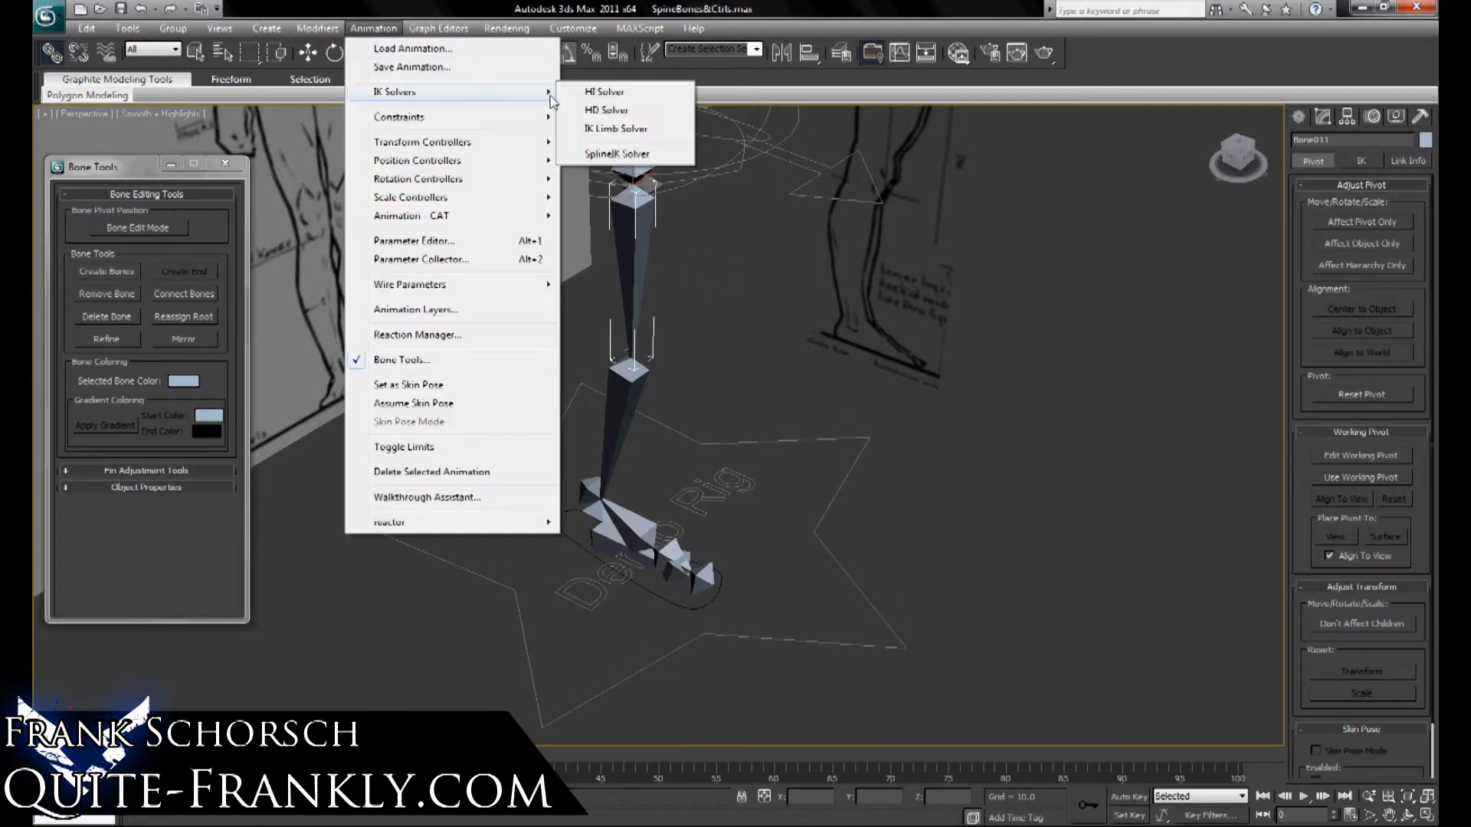
left_click(605, 92)
left_click(591, 512)
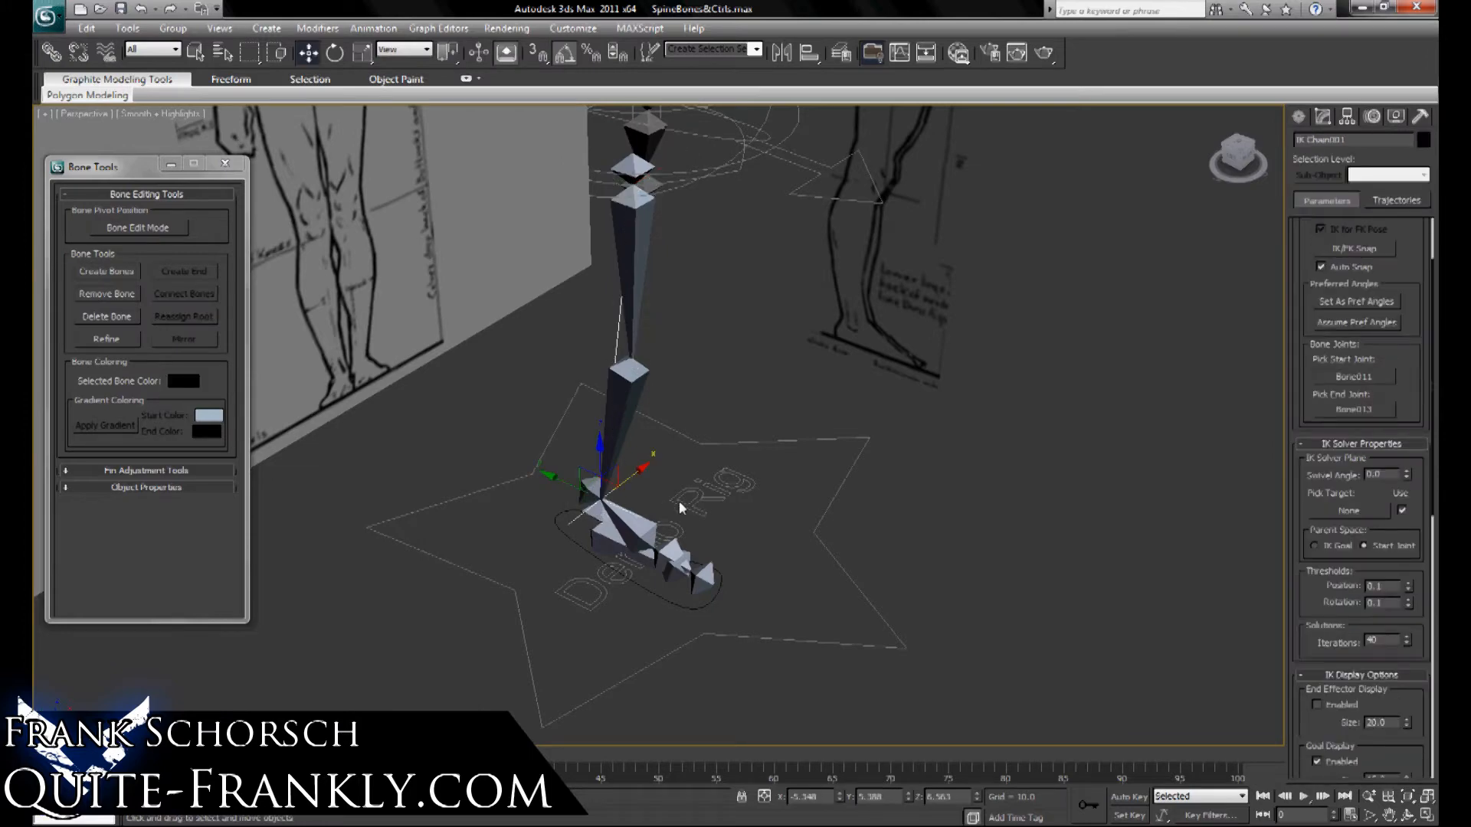
left_click(51, 52)
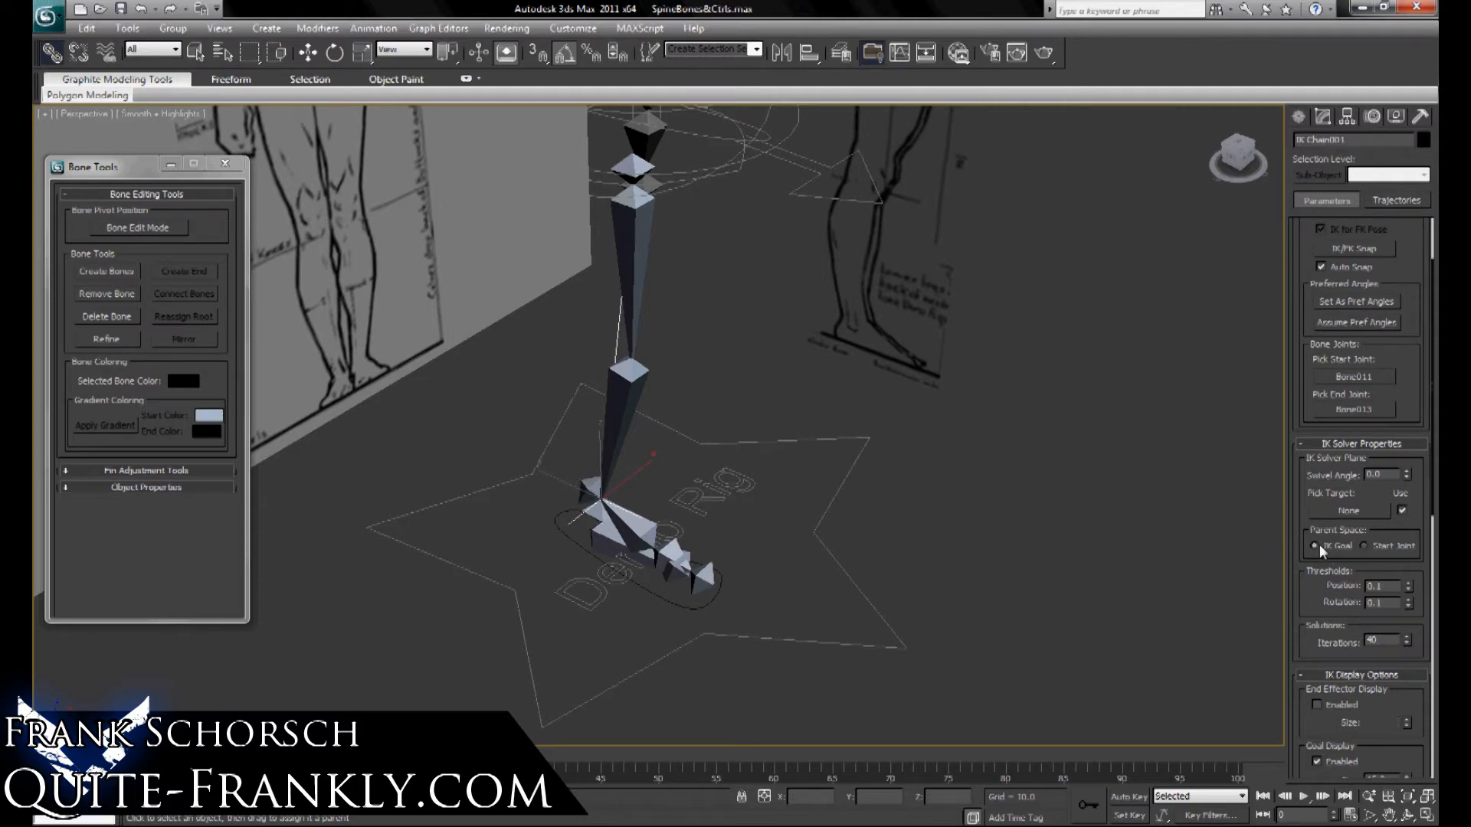
Test the foot control by rotating the foot outline around its heel pivot, and deselect it.
key("e")
left_click(640, 588)
mouse_move(584, 567)
left_mouse_down()
mouse_move(541, 572)
mouse_move(582, 572)
left_mouse_up()
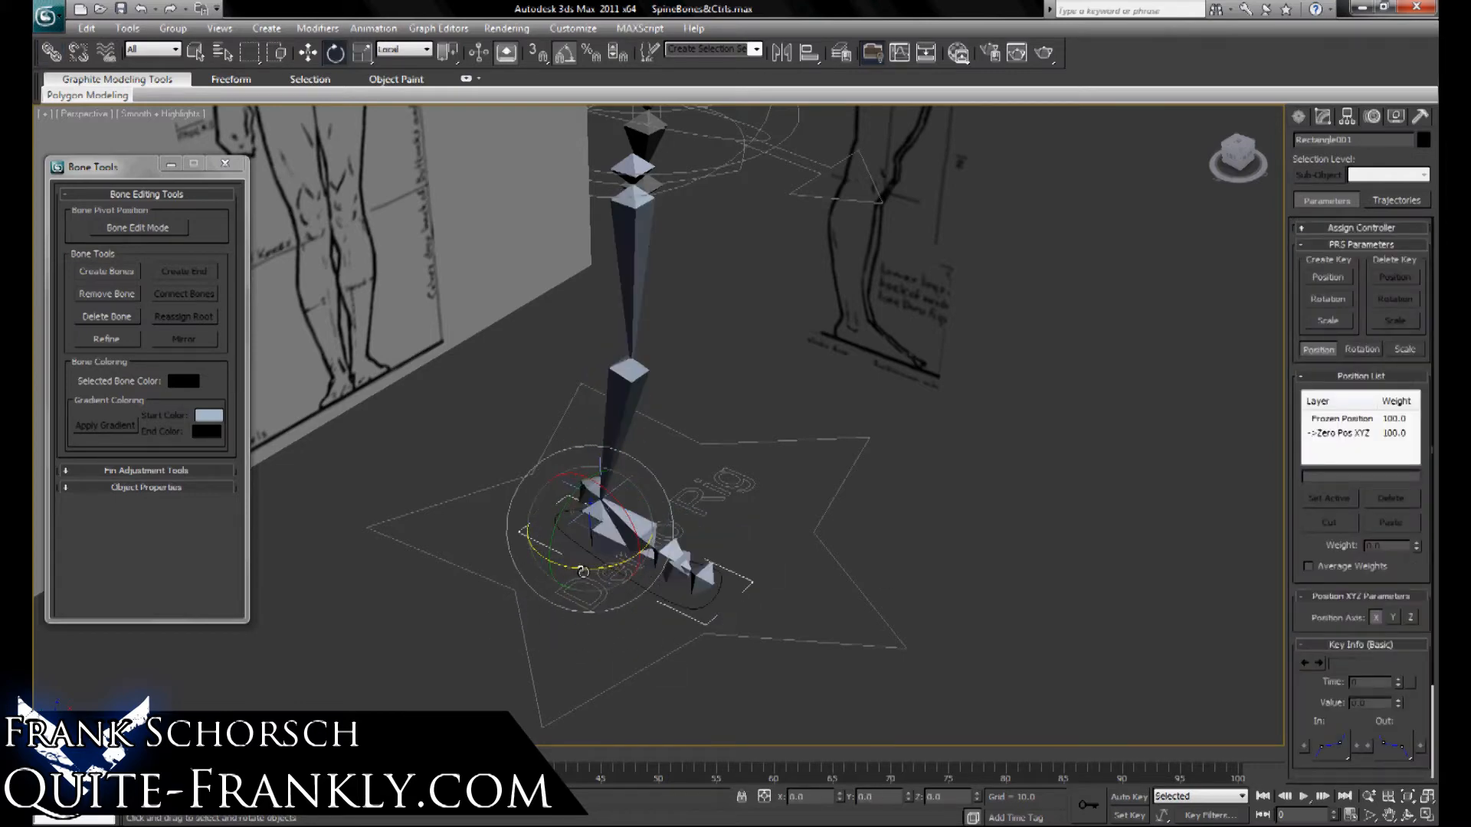
left_click(820, 490)
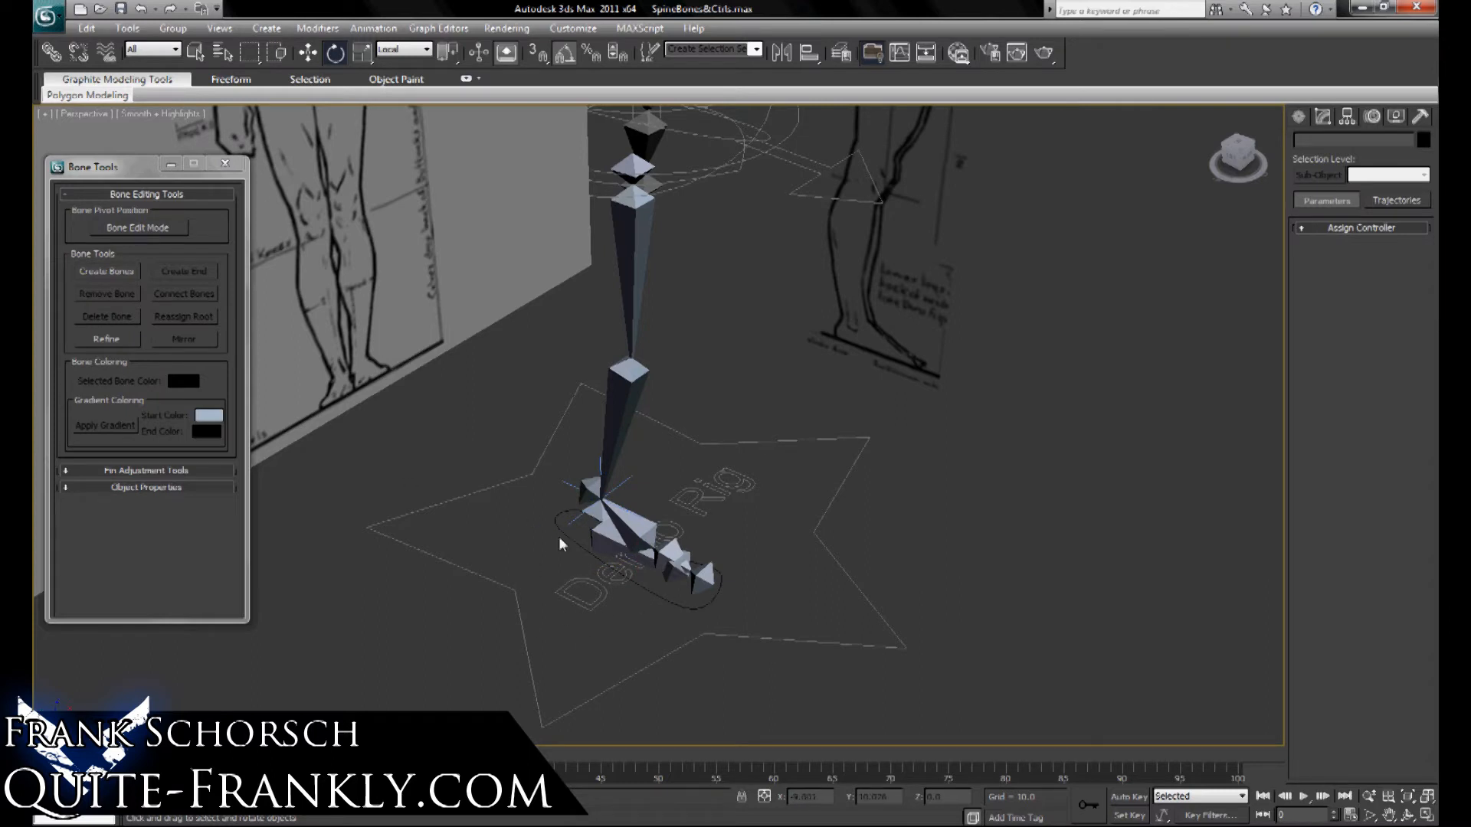
Create a dummy helper and align it to the hip bone Bone010 on X, Y and Z, pivot point to pivot point.
left_click(1299, 116)
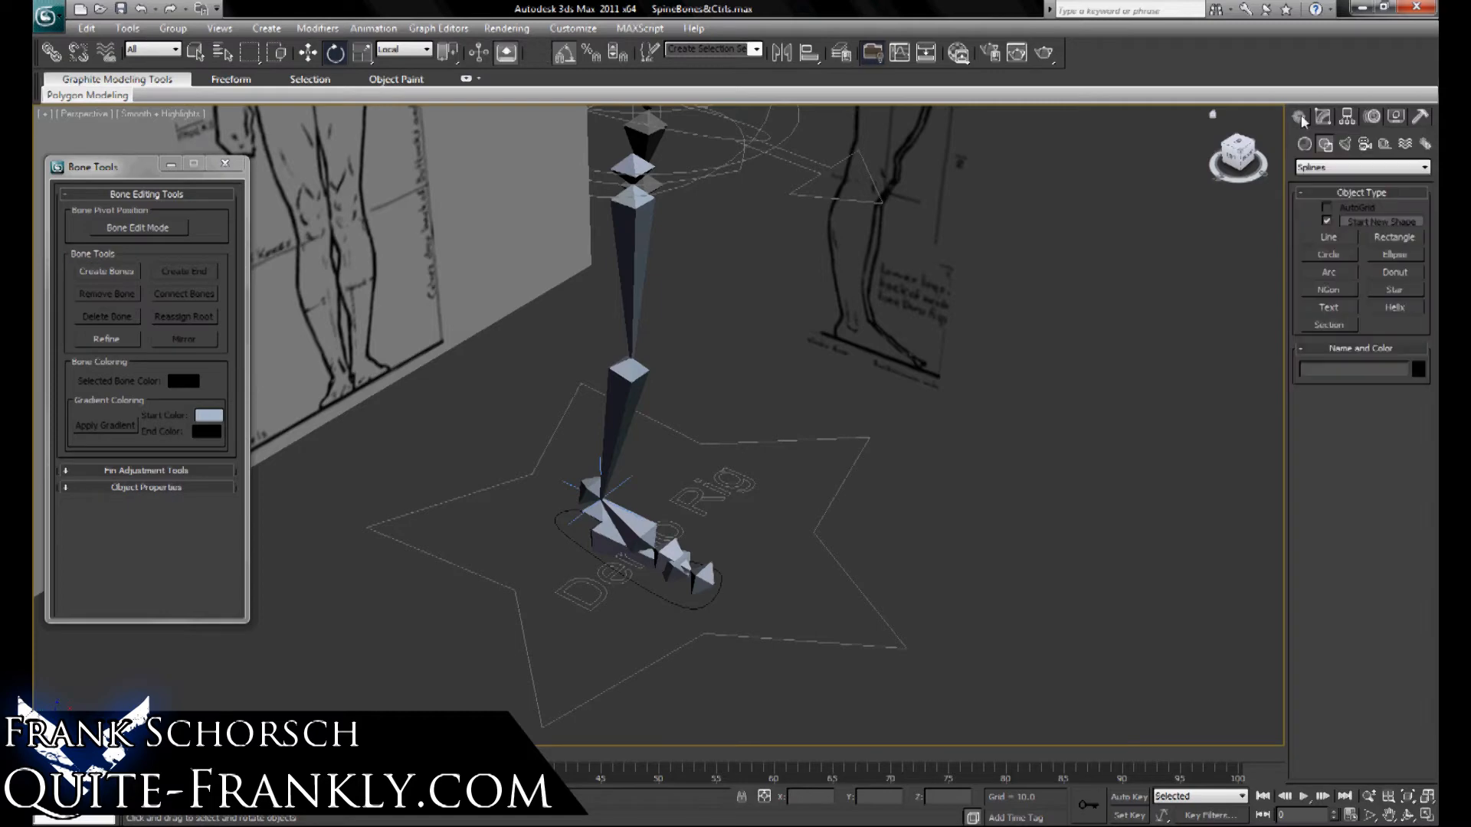
left_click(1386, 143)
left_click(1329, 223)
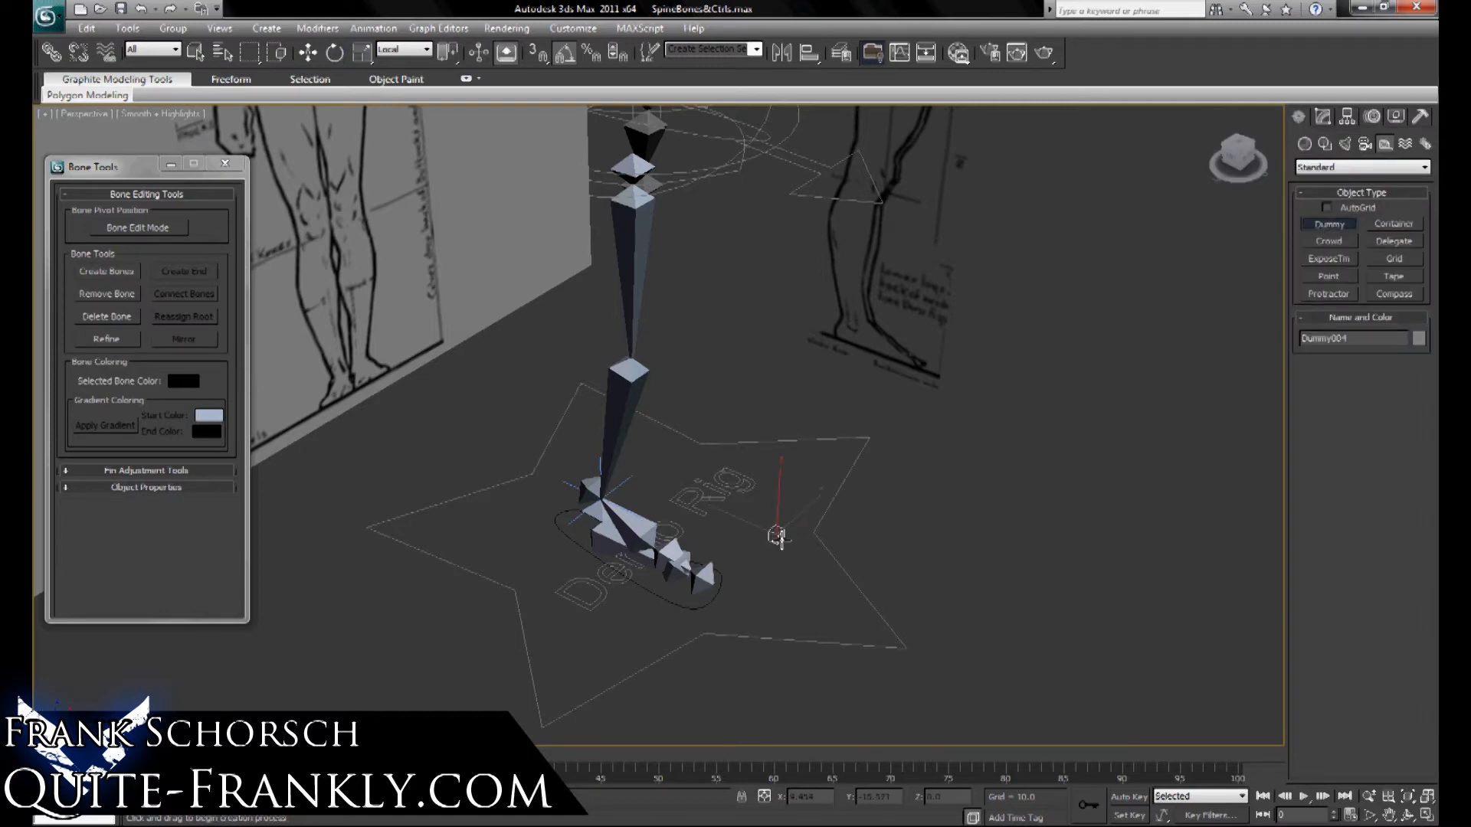
key("w")
key("alt+a")
left_click(645, 212)
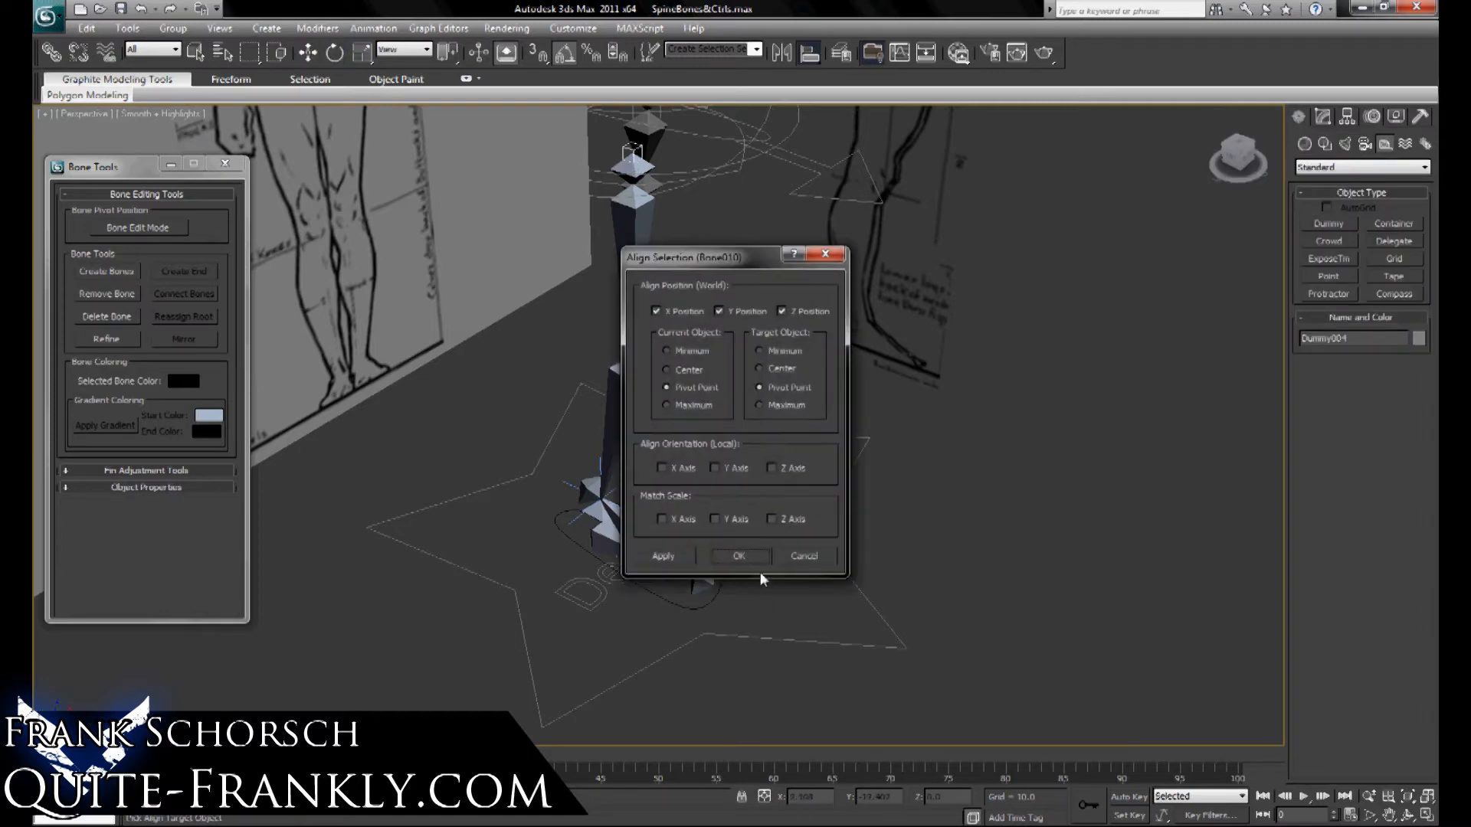
left_click(750, 557)
Link the hip bone Bone010 to the new dummy at its pivot.
left_click(611, 218)
left_click(51, 52)
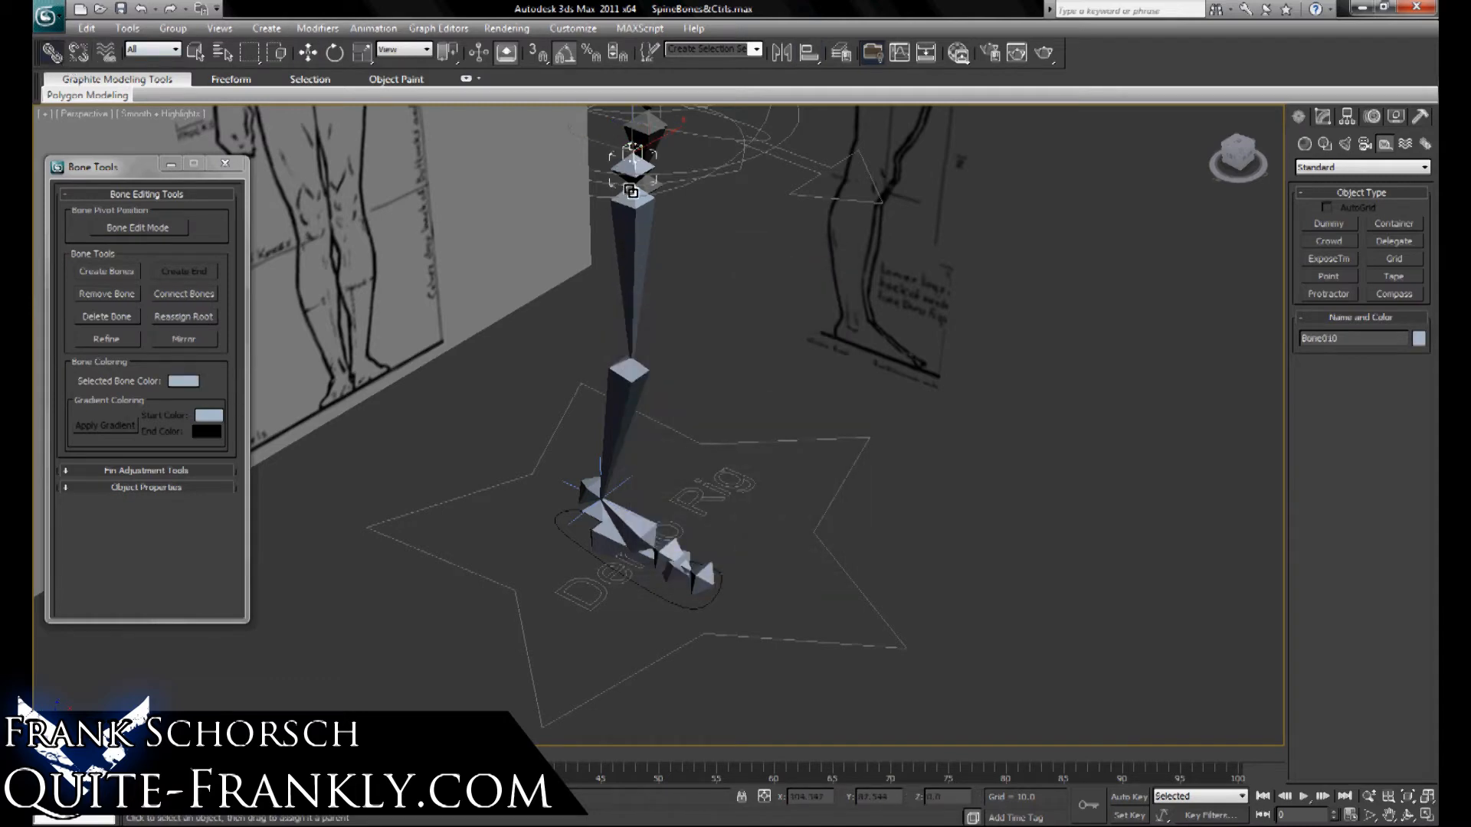
middle_click_drag(745, 202, 699, 333)
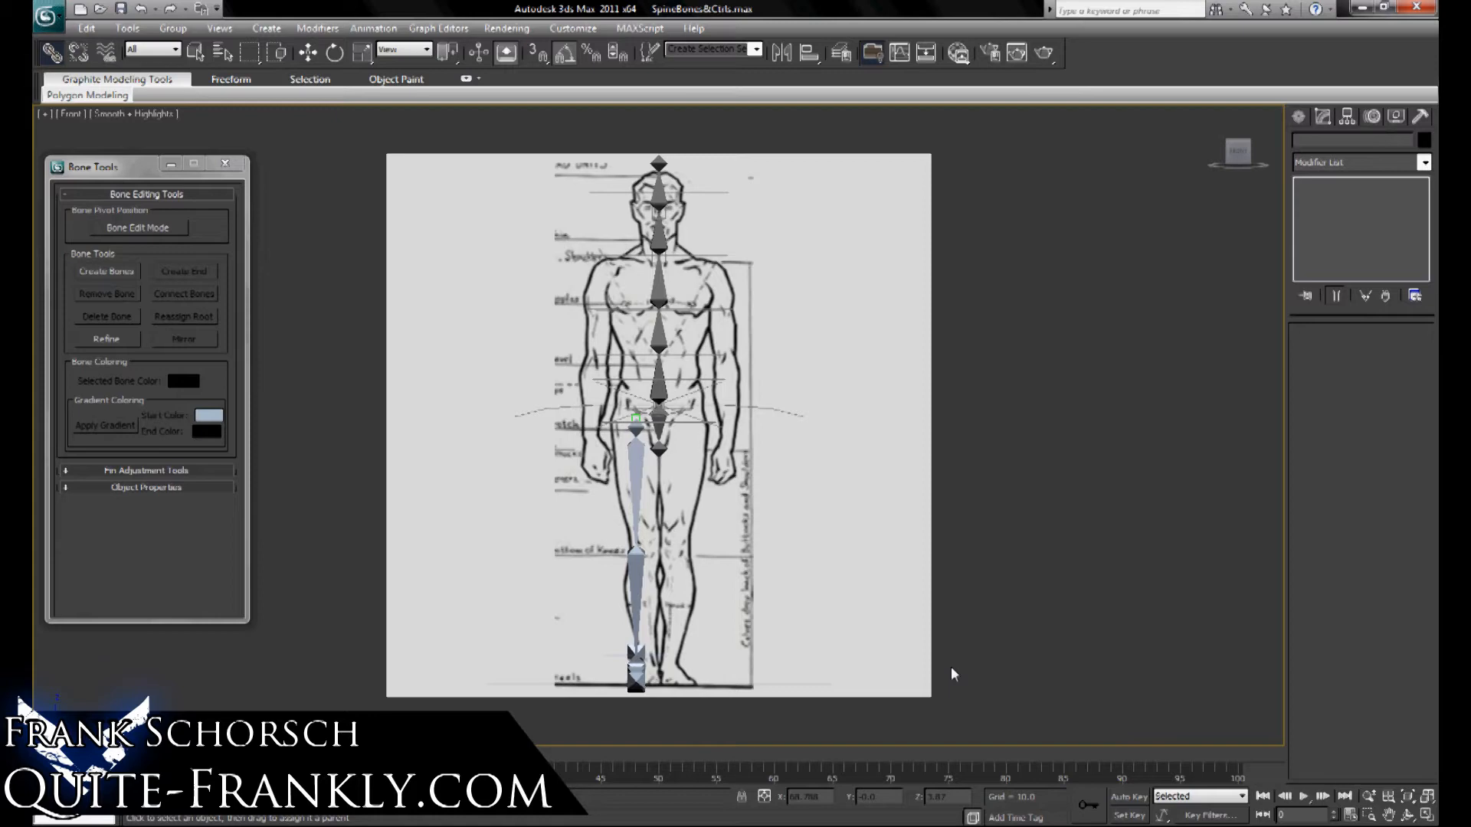
Select the foot outline in the perspective view and add an Attribute Holder modifier to it.
key("p")
middle_click_drag(826, 362, 672, 690, "alt")
left_click(671, 689)
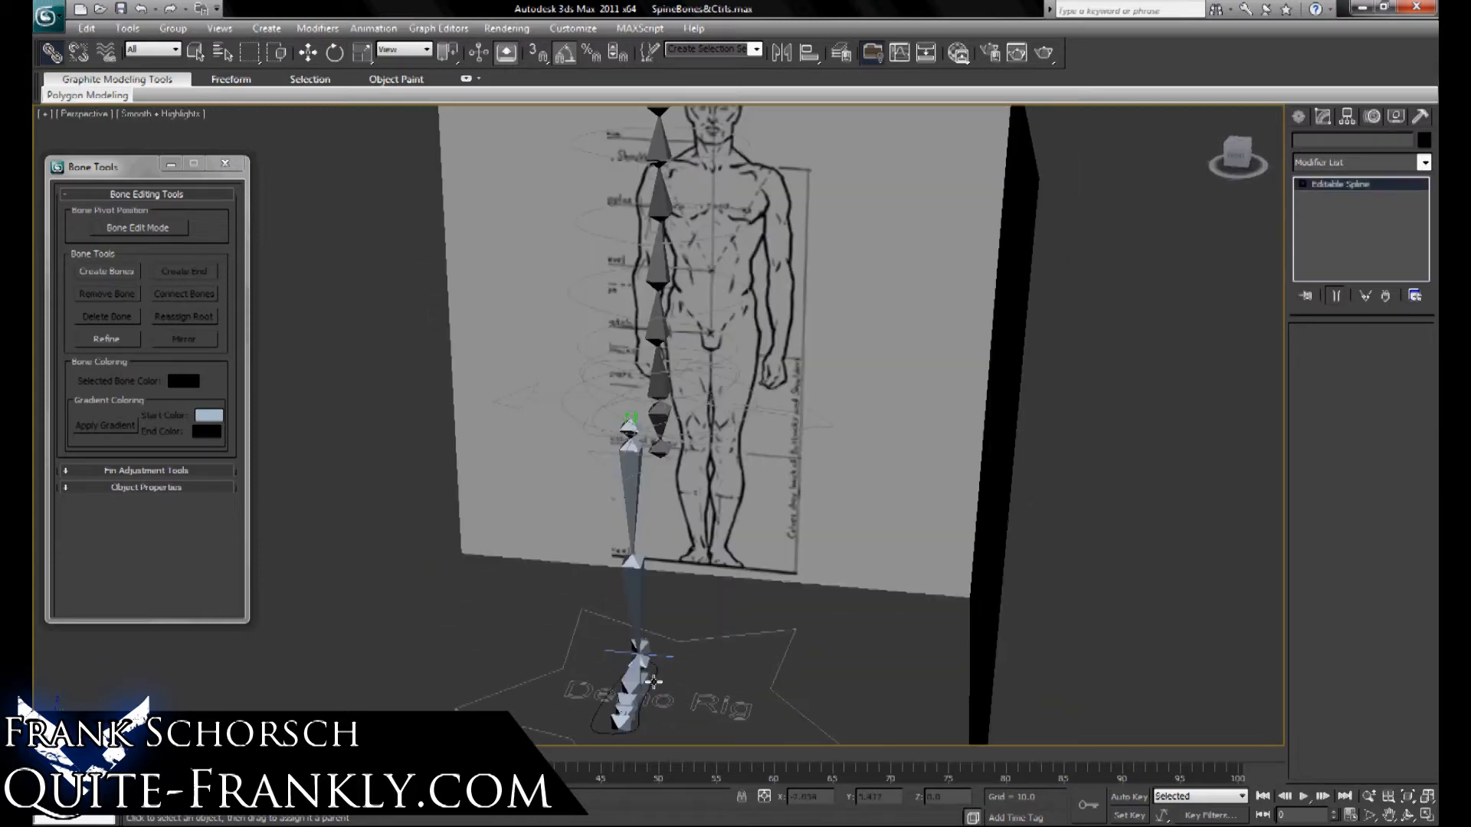
left_click(1335, 164)
left_click(1350, 462)
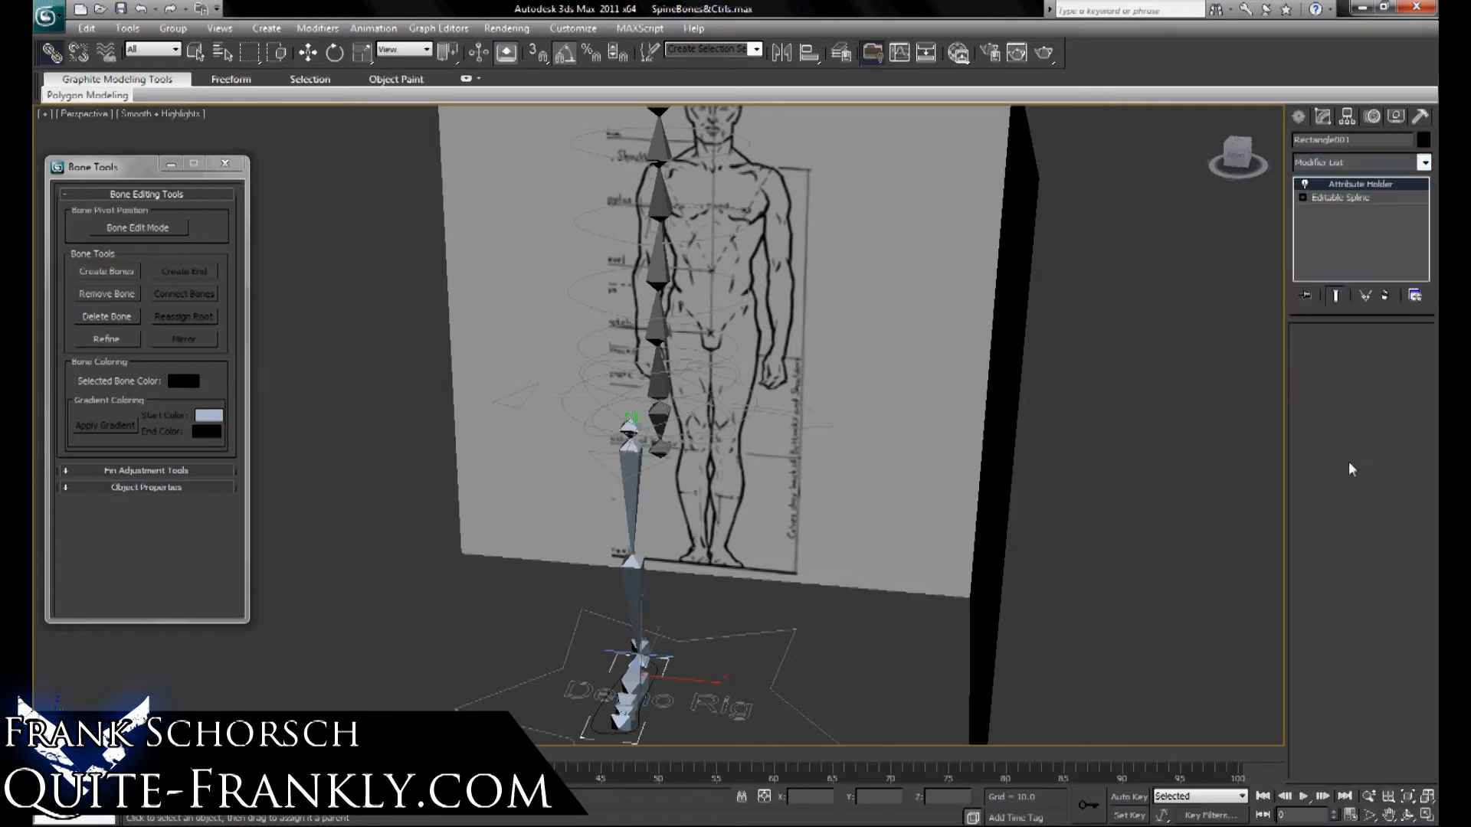
Open the Foot_DemoCTRL.ms script in the MAXScript editor and show the MAXScript Listener beside it.
left_click(639, 28)
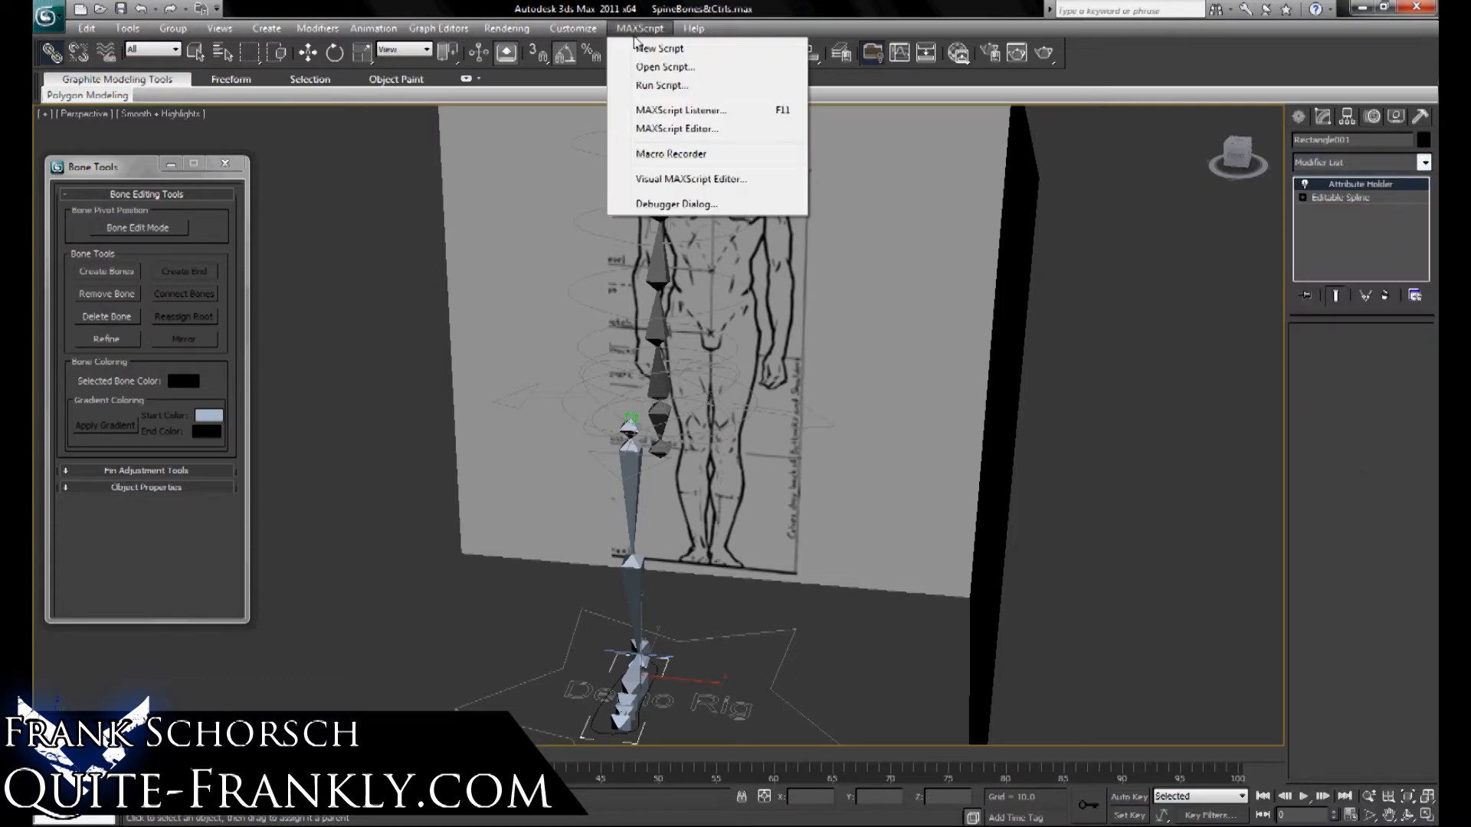
left_click(675, 74)
left_click(119, 138)
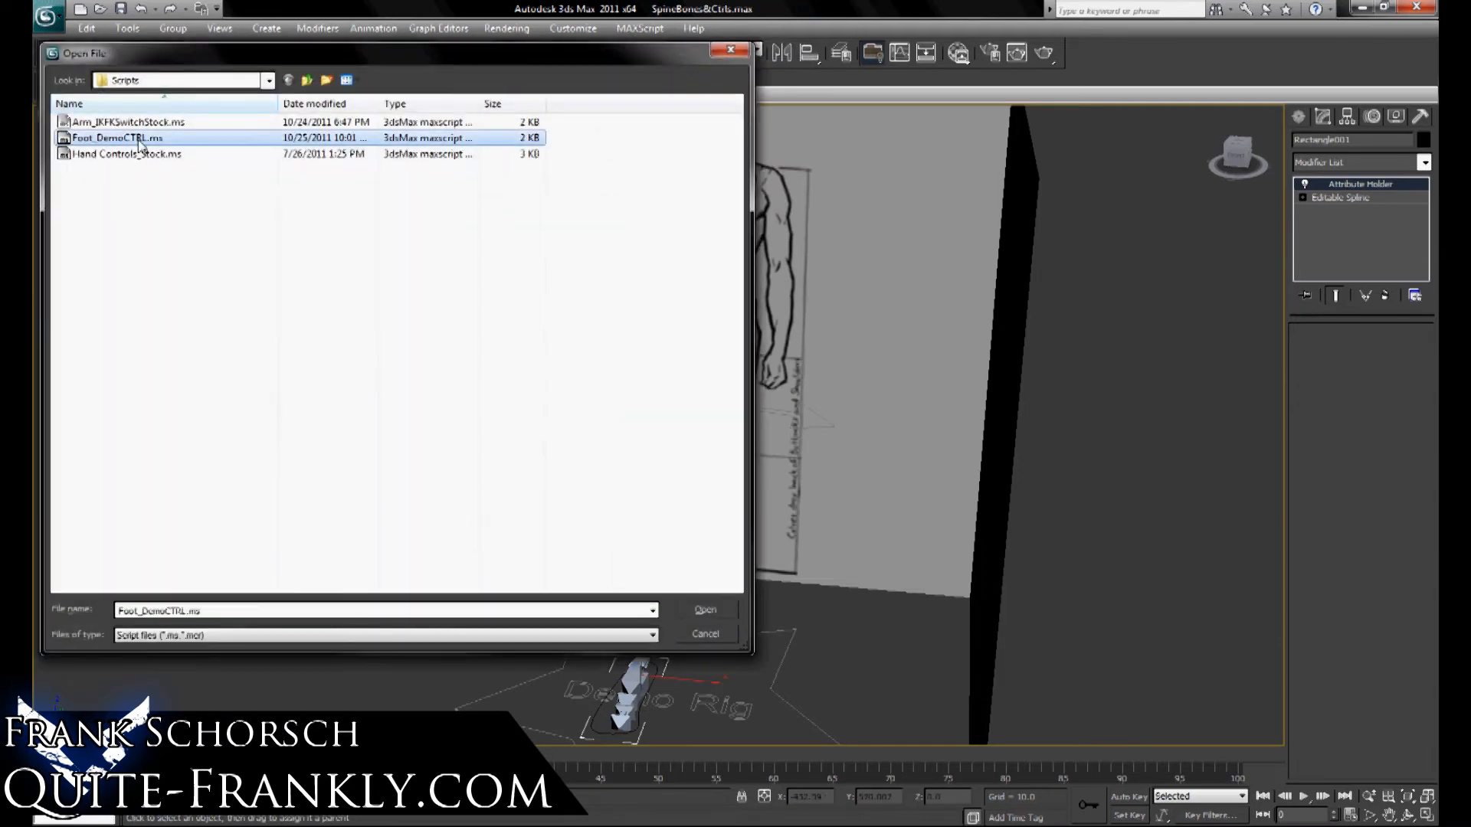
left_click(712, 609)
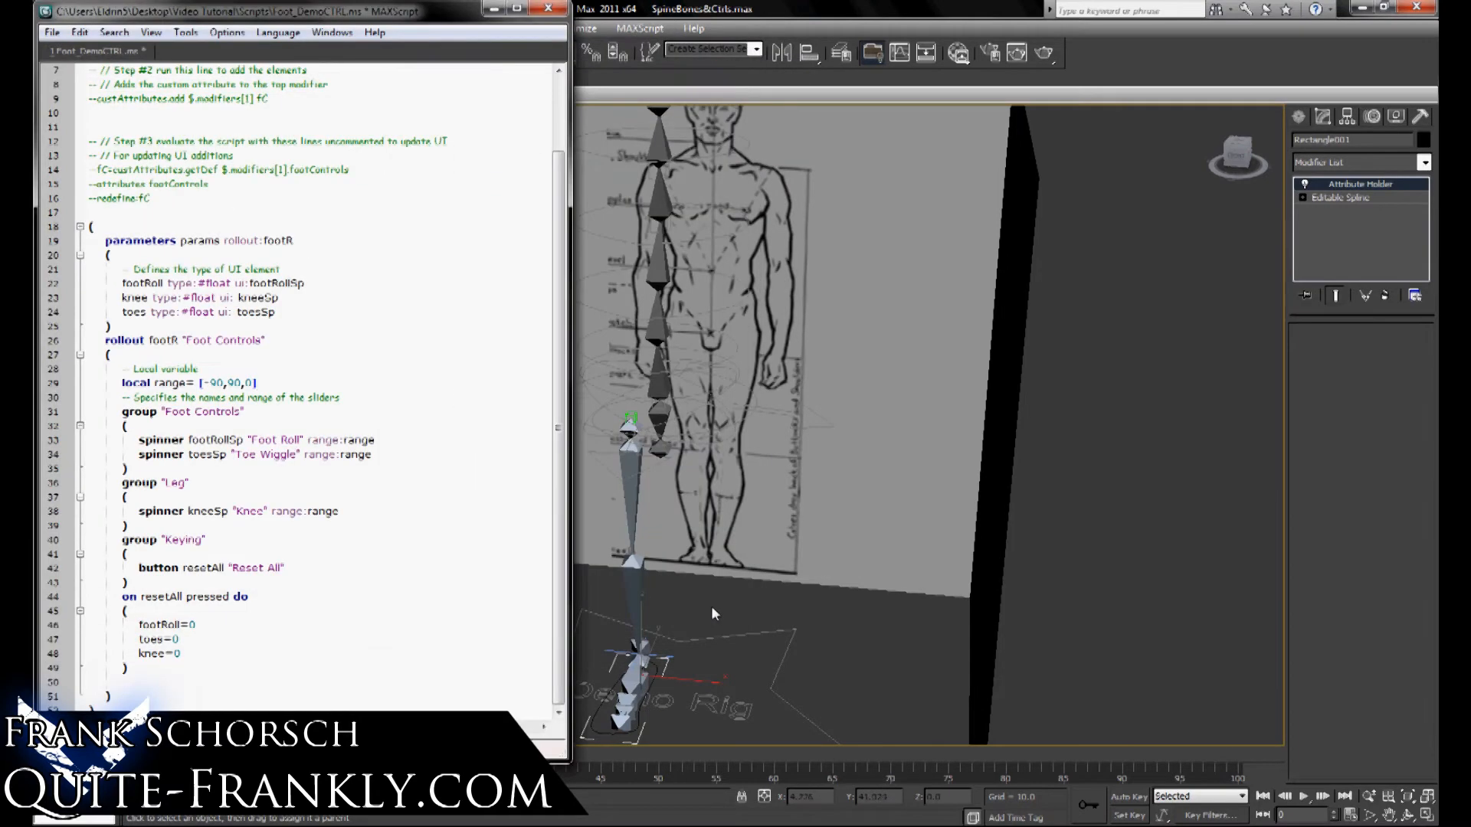
left_click_drag(309, 688, 84, 229)
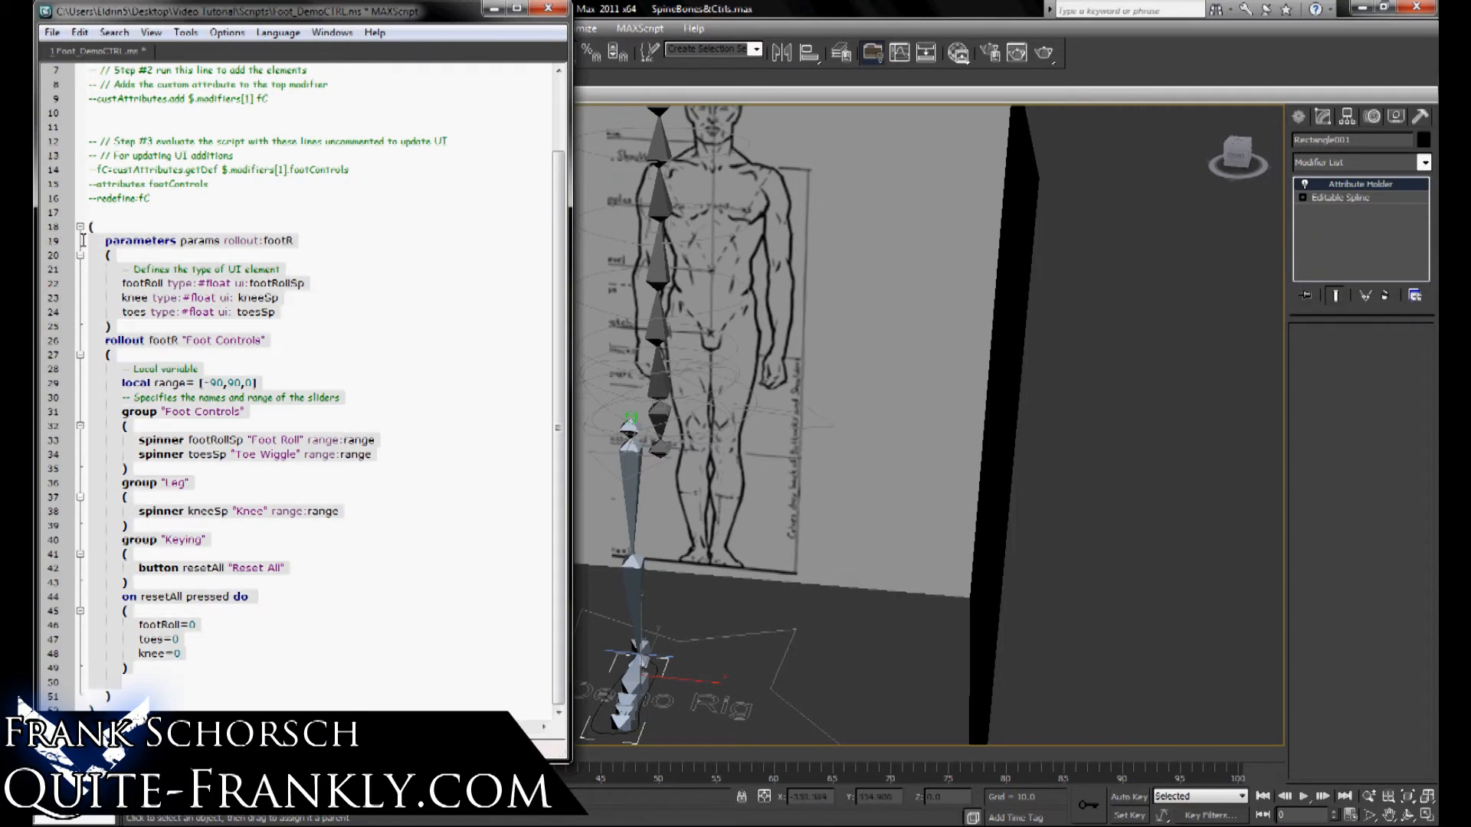
left_click(390, 239)
scroll(389, 239, "up", 1)
left_click(642, 29)
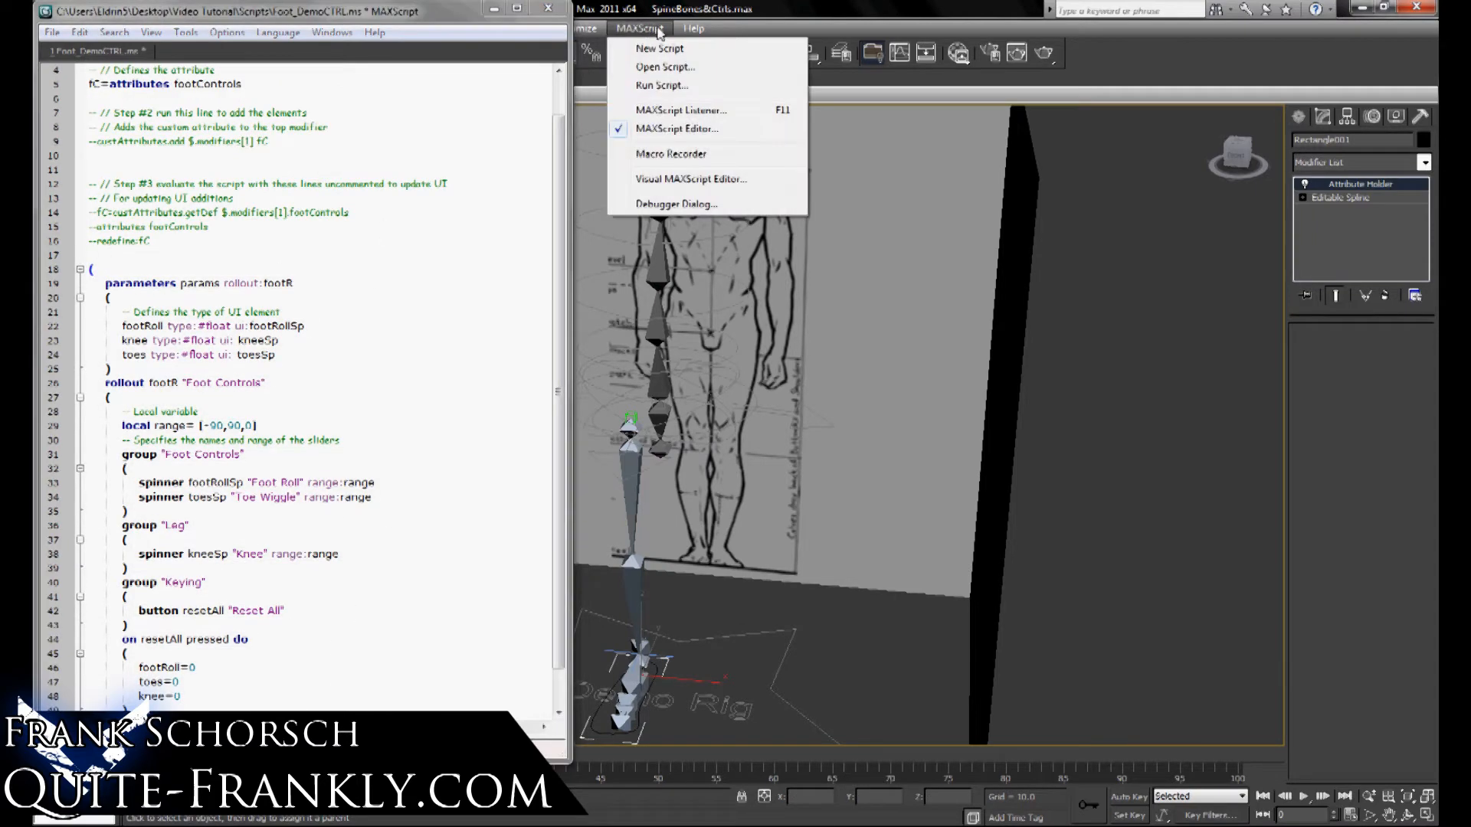
left_click(705, 115)
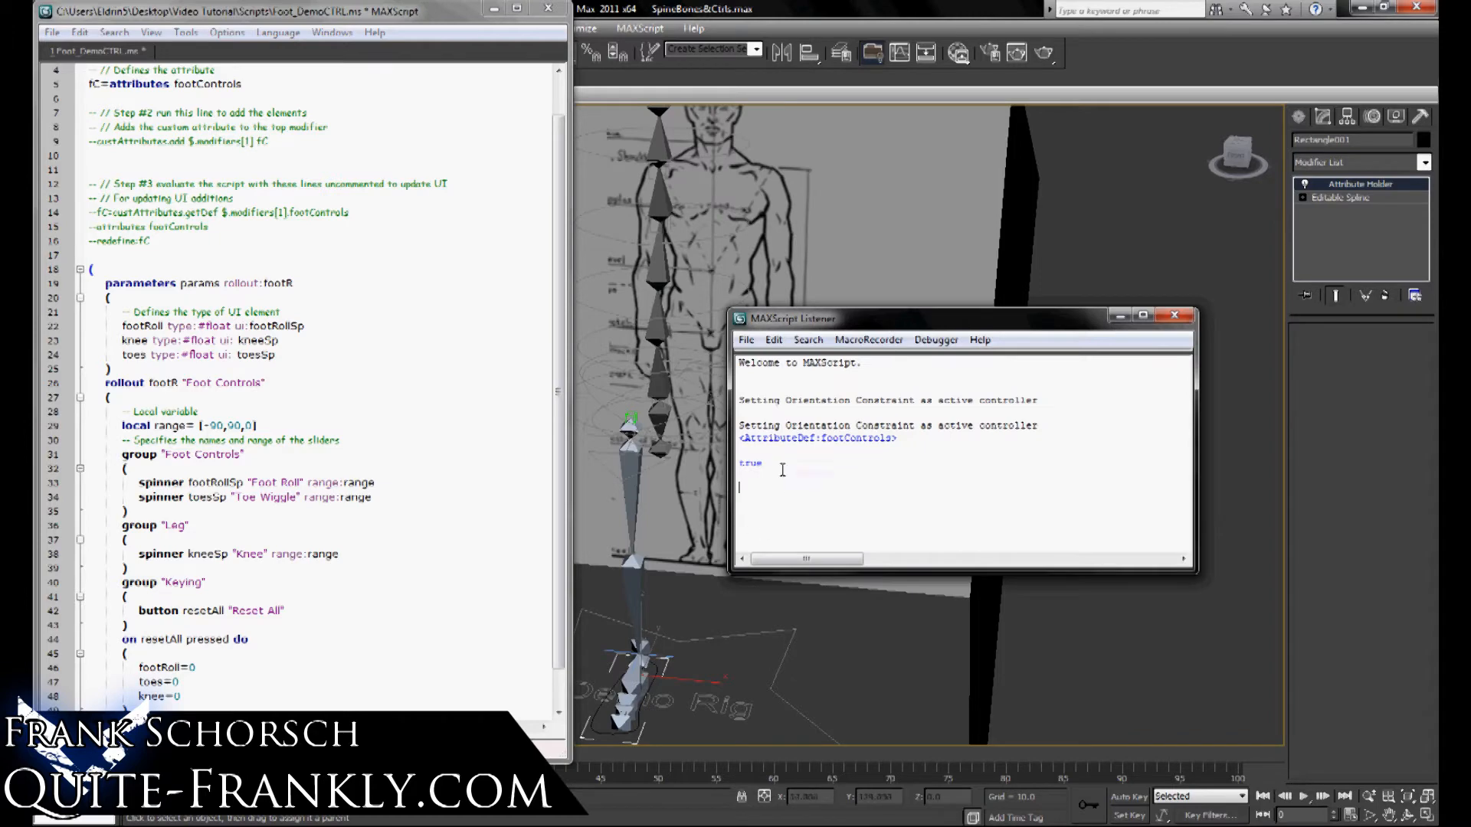
Examine the script's commented setup steps, the parameters line and the rollout definition line.
left_click(279, 425)
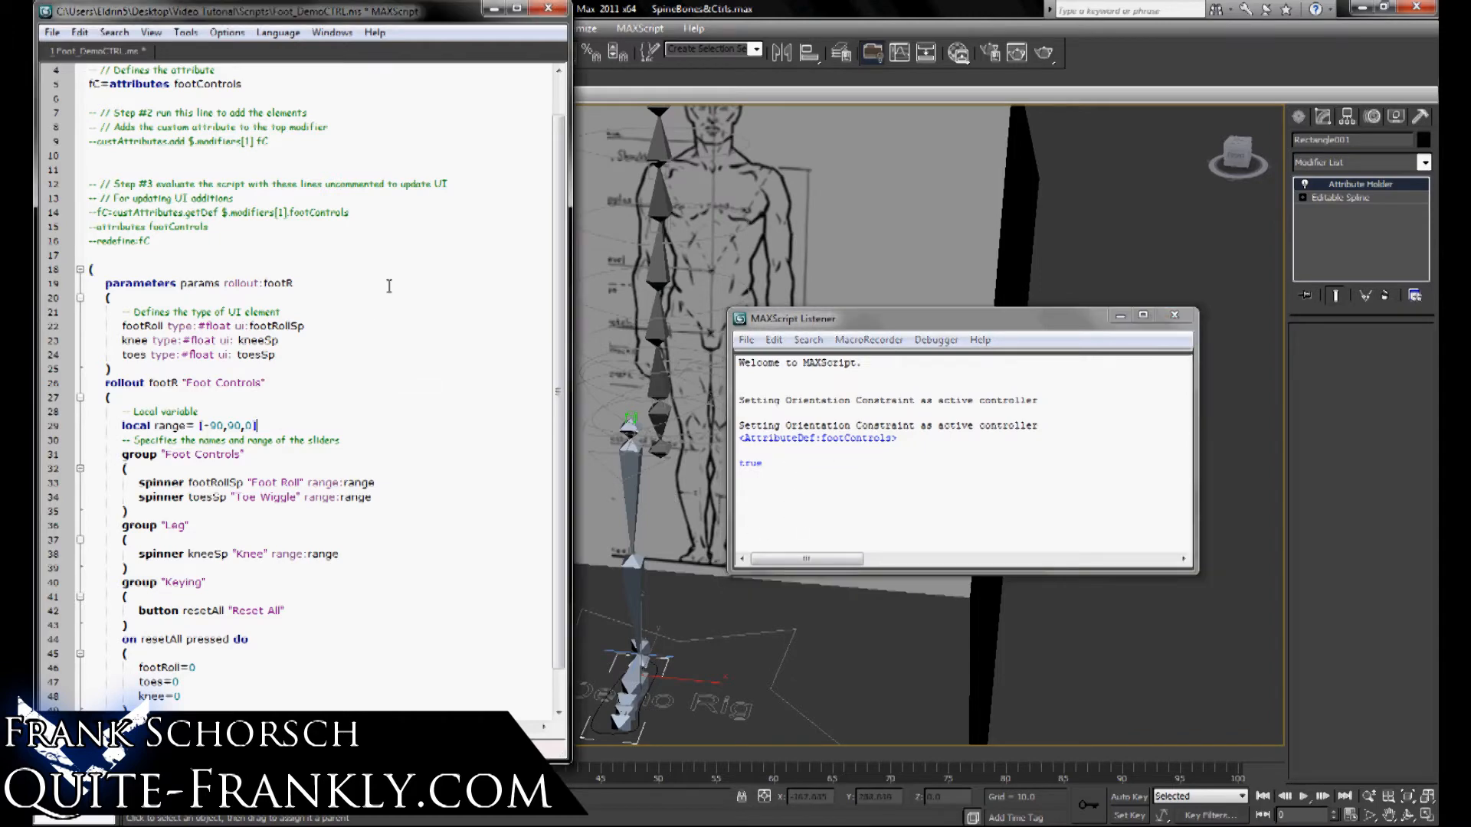
scroll(335, 299, "up", 1)
left_click_drag(189, 285, 71, 74)
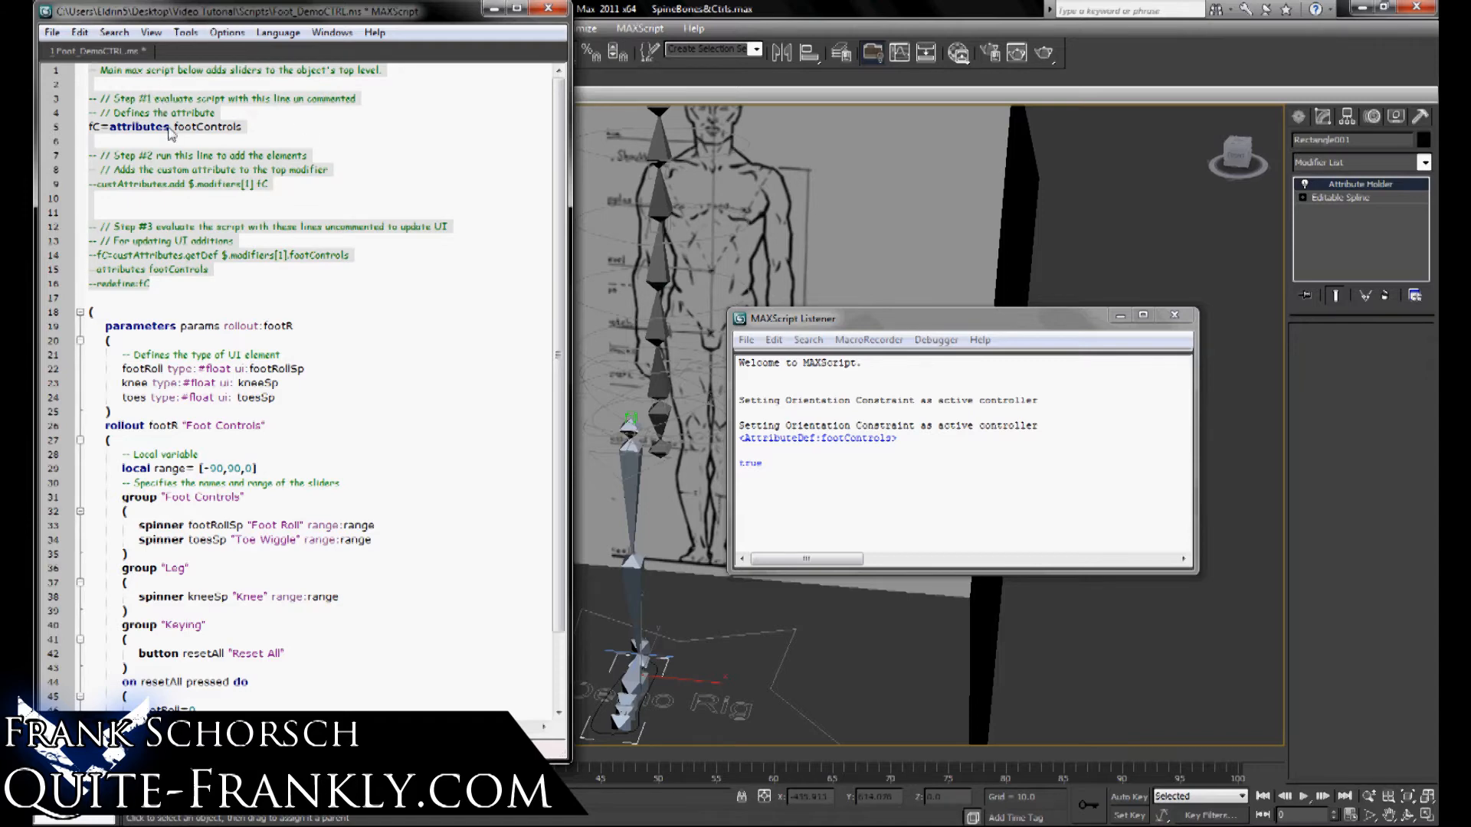
left_click(234, 257)
scroll(241, 253, "down", 1)
double_click(284, 283)
left_click_drag(286, 282, 108, 288)
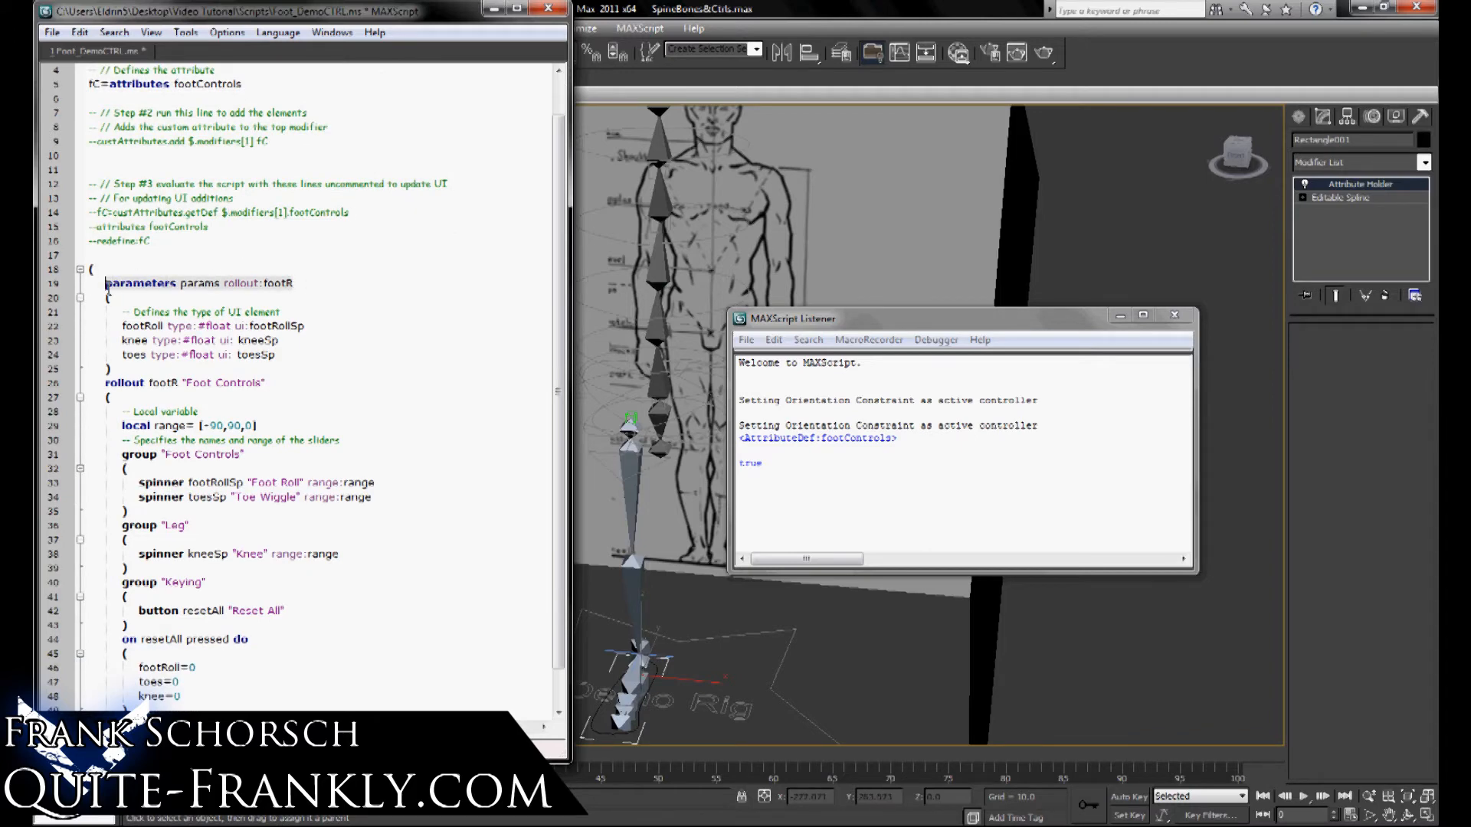
scroll(108, 291, "down", 1)
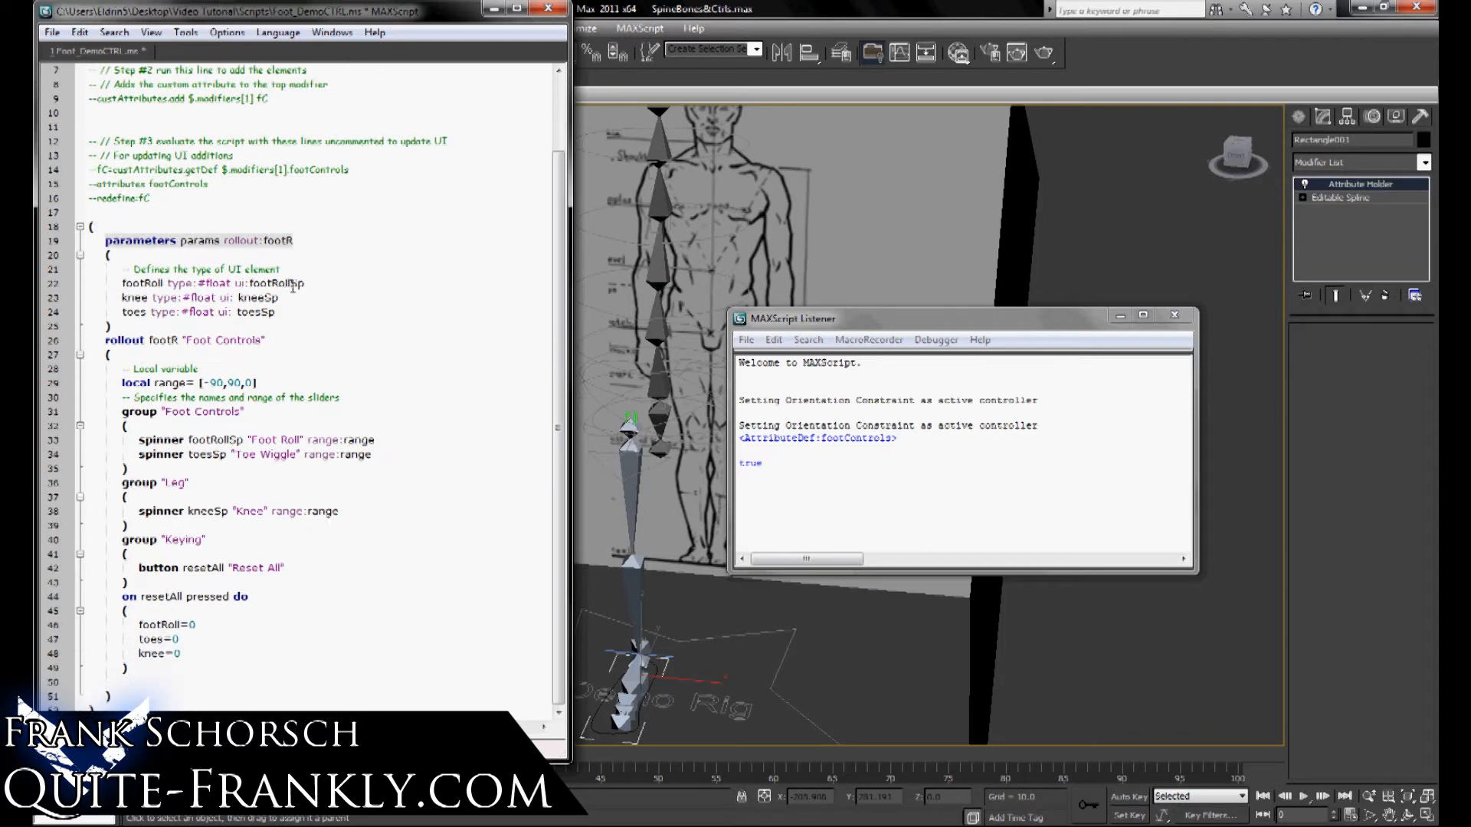
left_click_drag(291, 341, 109, 346)
left_click(109, 347)
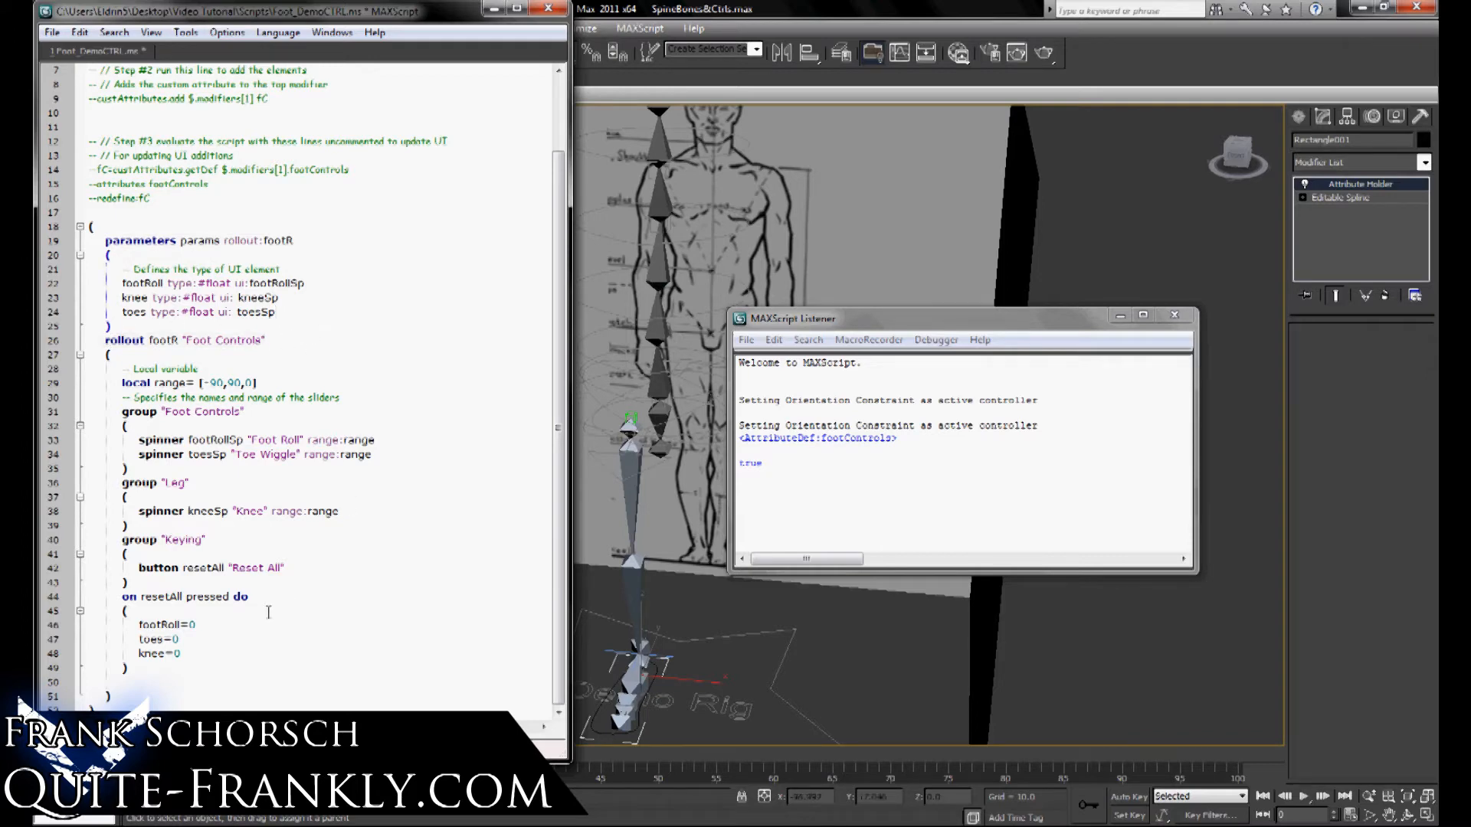
Examine the rollout body and the footRoll parameter's float type and its linked UI spinner name.
left_click_drag(192, 656, 54, 382)
left_click(355, 335)
left_click_drag(295, 309, 165, 287)
left_click(120, 283)
left_click(218, 283)
left_click_drag(168, 284, 230, 289)
left_click(287, 319)
double_click(255, 283)
left_click(292, 308)
Examine the local range variable, the Foot Controls group and the name, label and range of its spinners.
left_click_drag(120, 382, 201, 383)
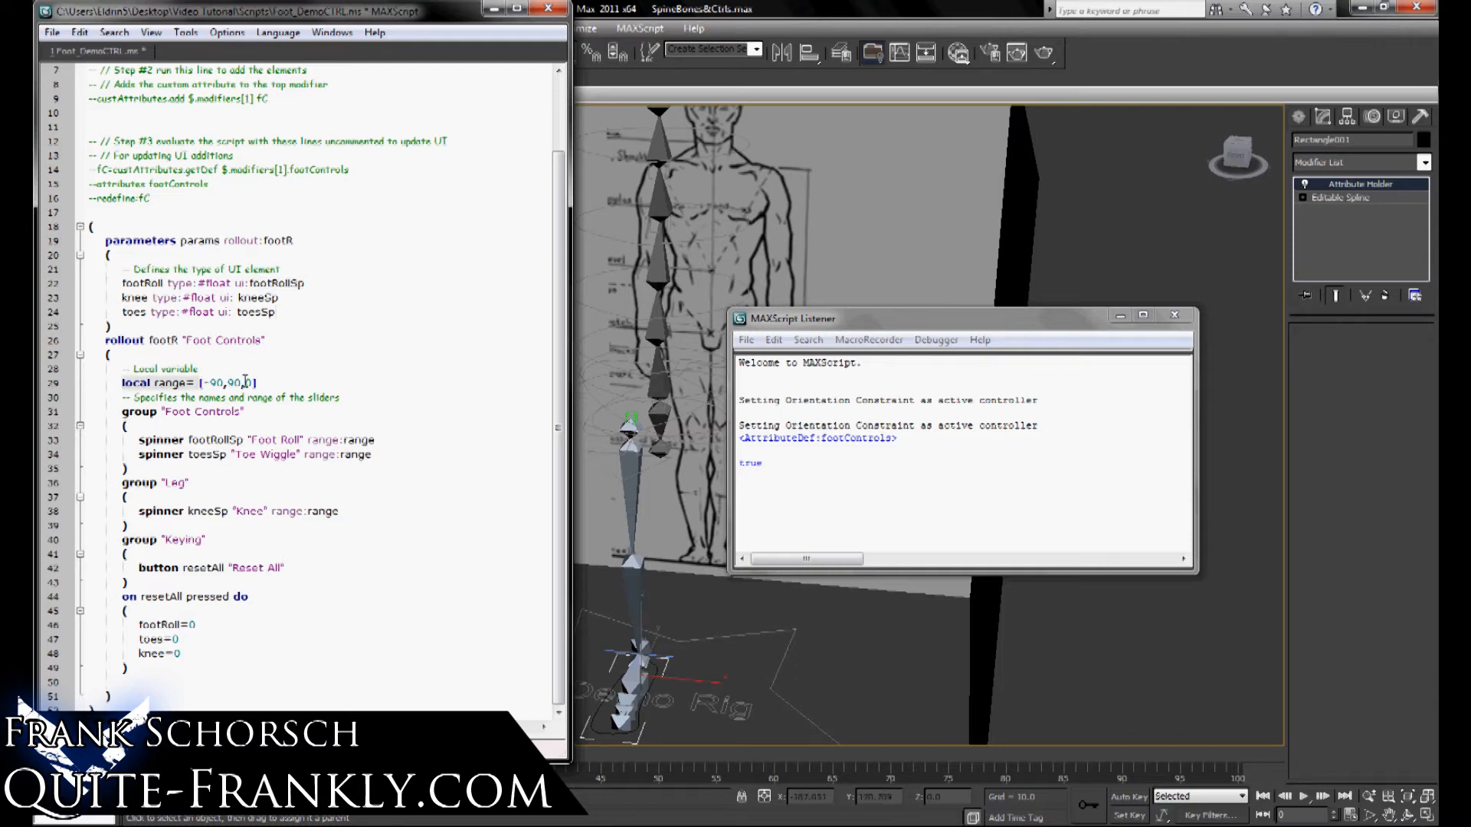
left_click(272, 384)
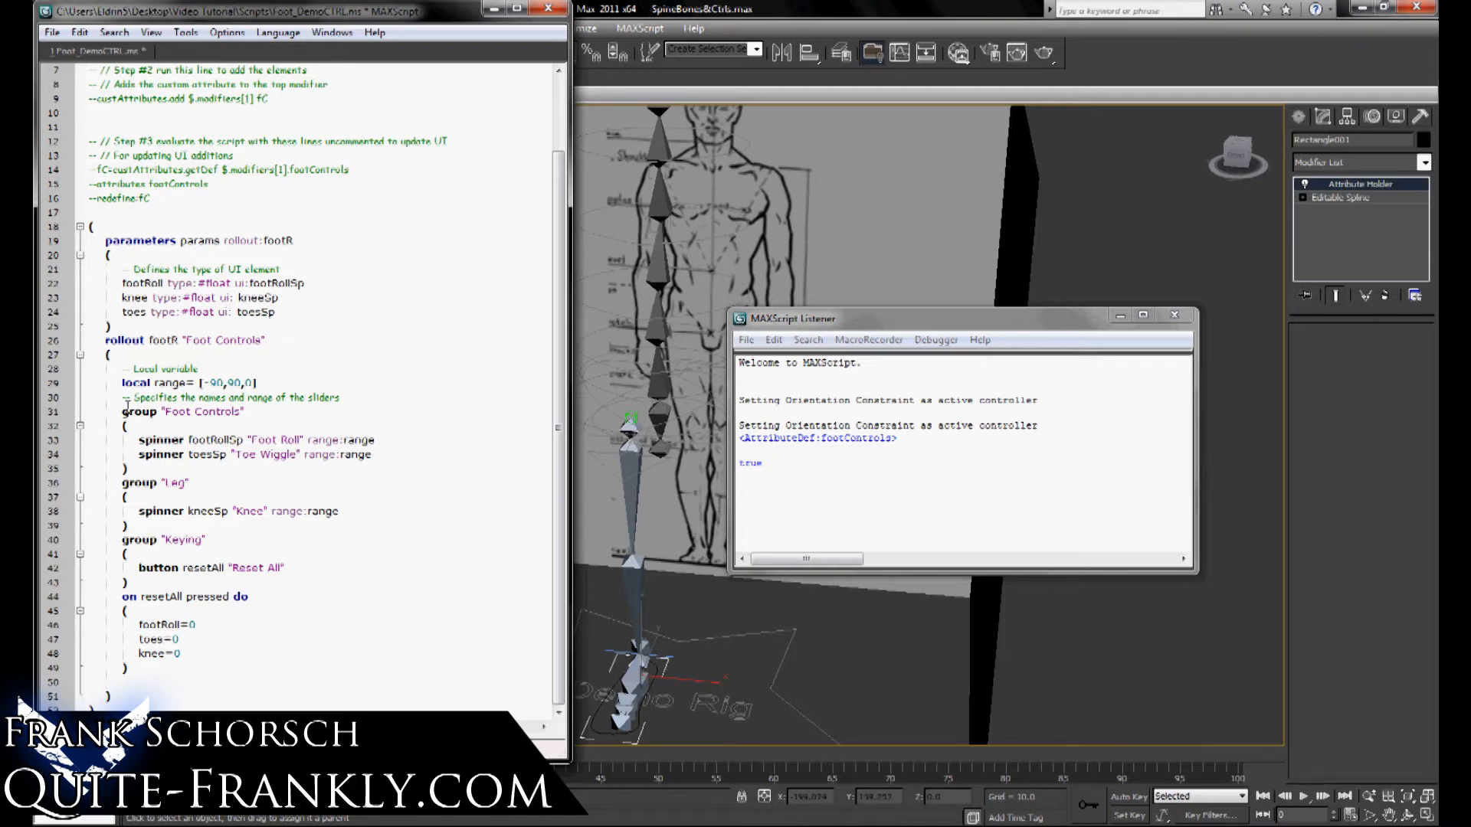
left_click_drag(123, 409, 242, 409)
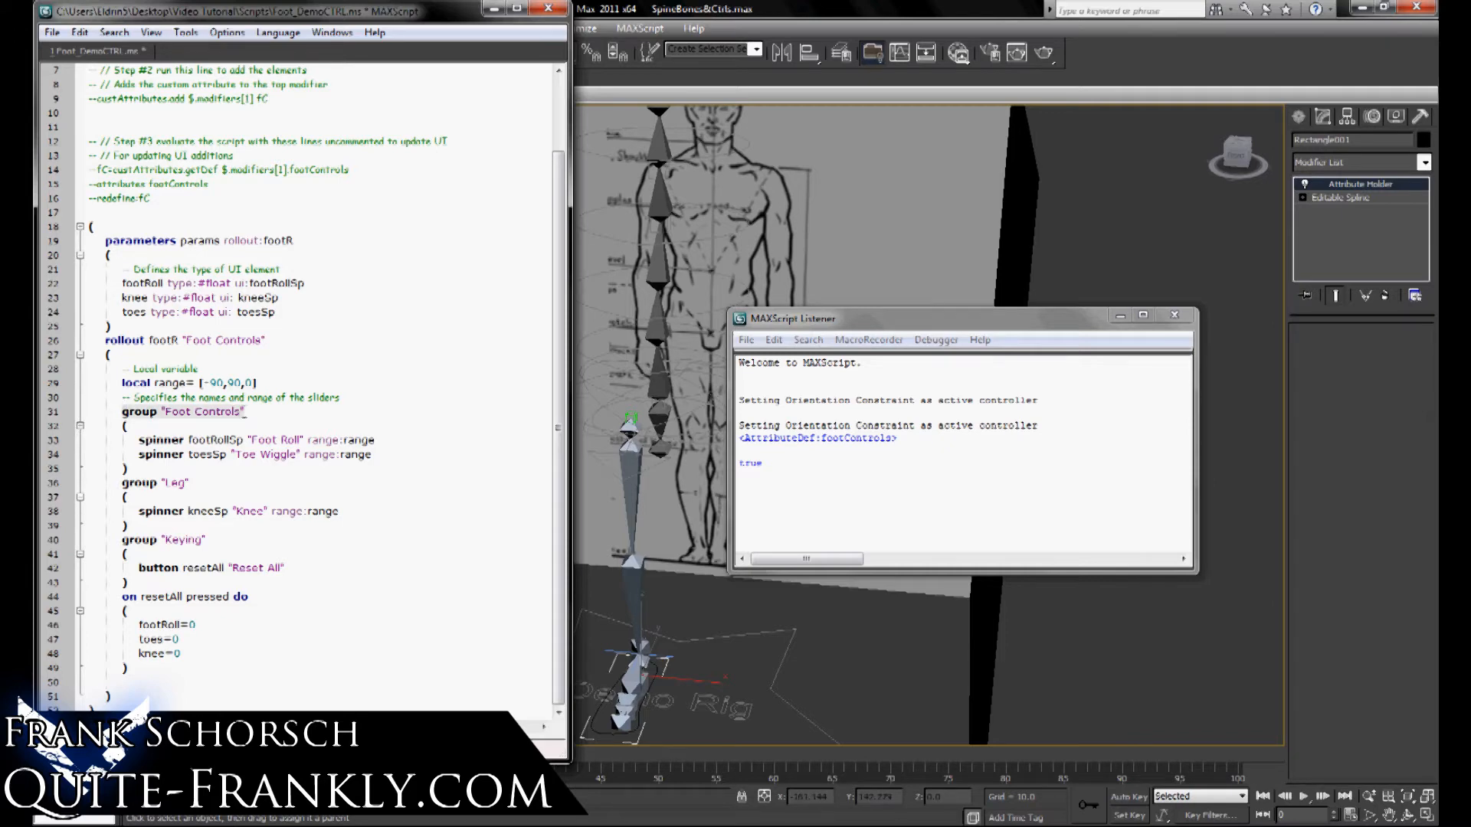
left_click(285, 412)
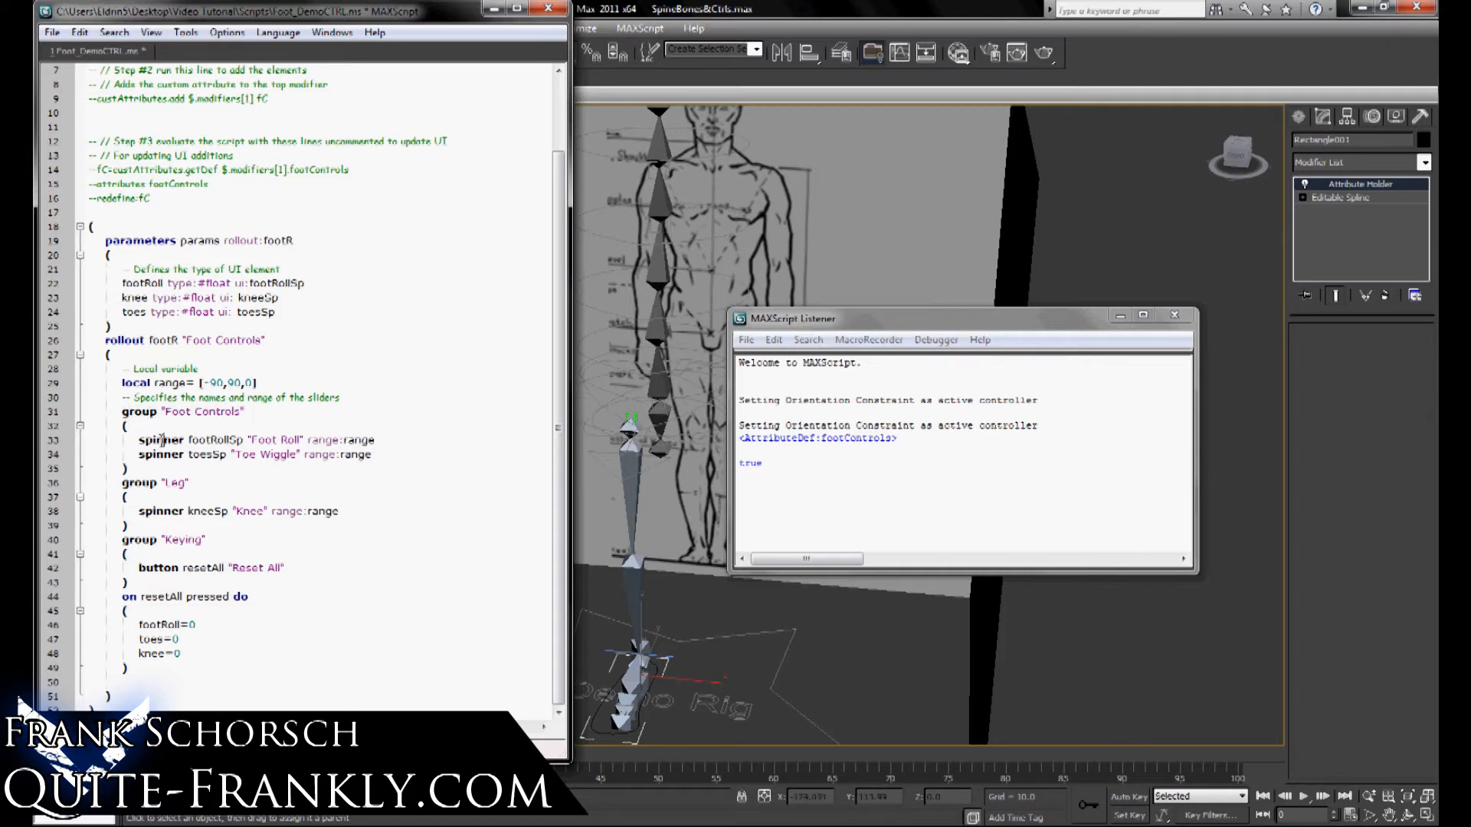
left_click_drag(139, 441, 363, 443)
left_click(204, 431)
left_click(313, 442)
left_click(383, 468)
left_click(342, 553)
Evaluate the fC=attributes footControls definition in the script and check the Listener output.
scroll(404, 464, "up", 2)
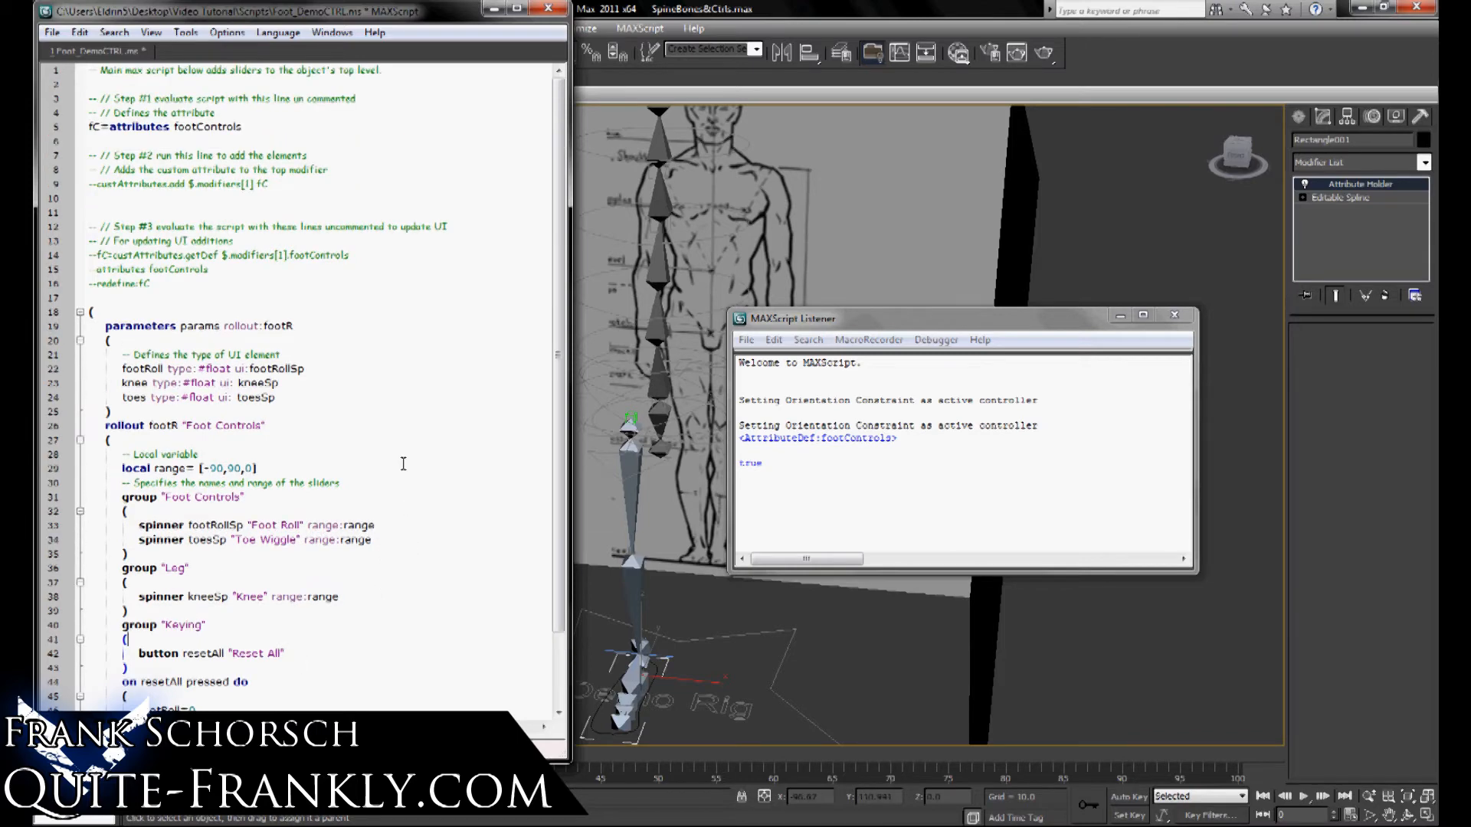
left_click(92, 130)
key("shift+Return")
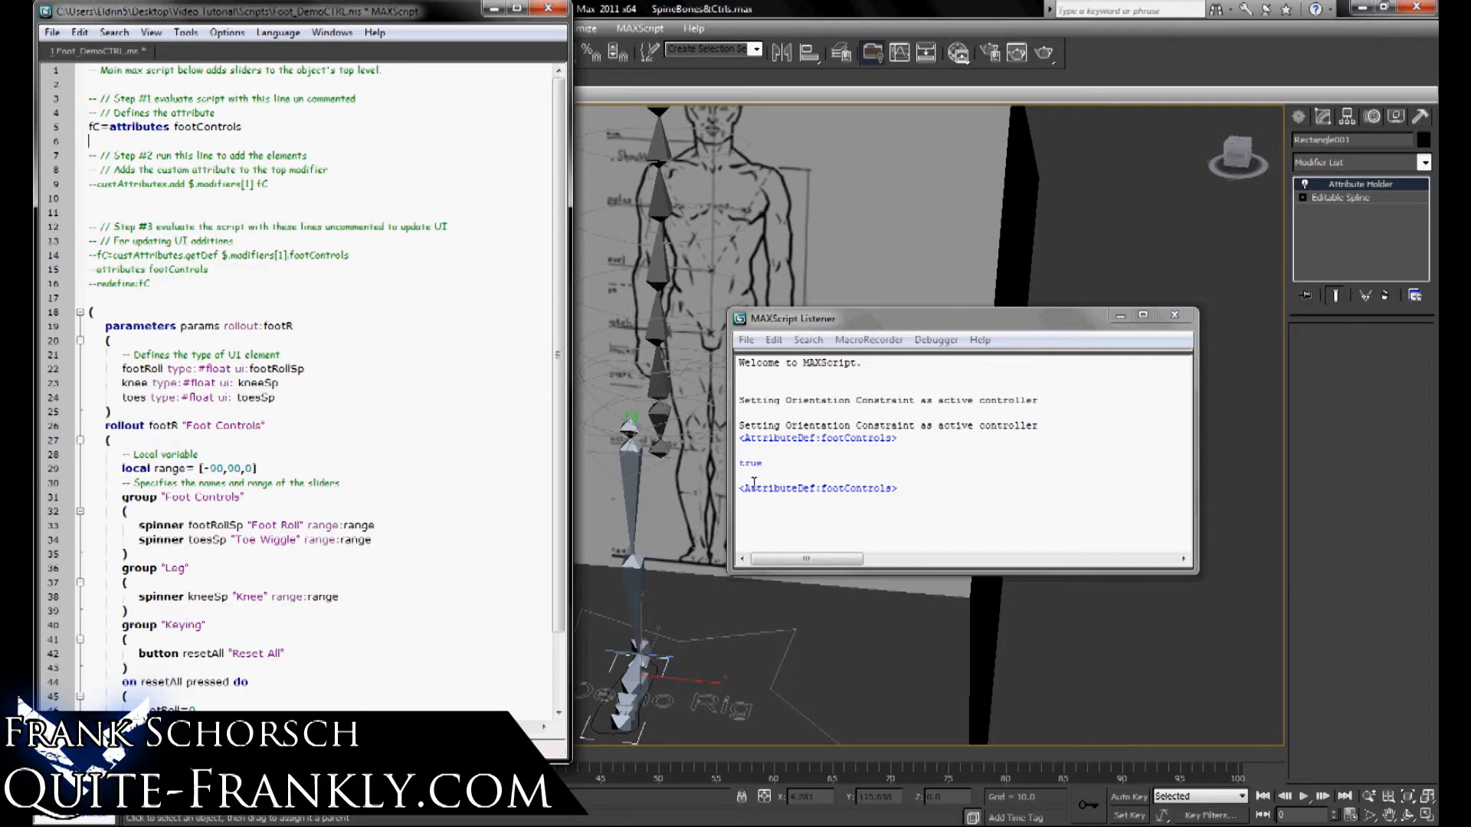
left_click_drag(750, 487, 889, 492)
left_click(838, 505)
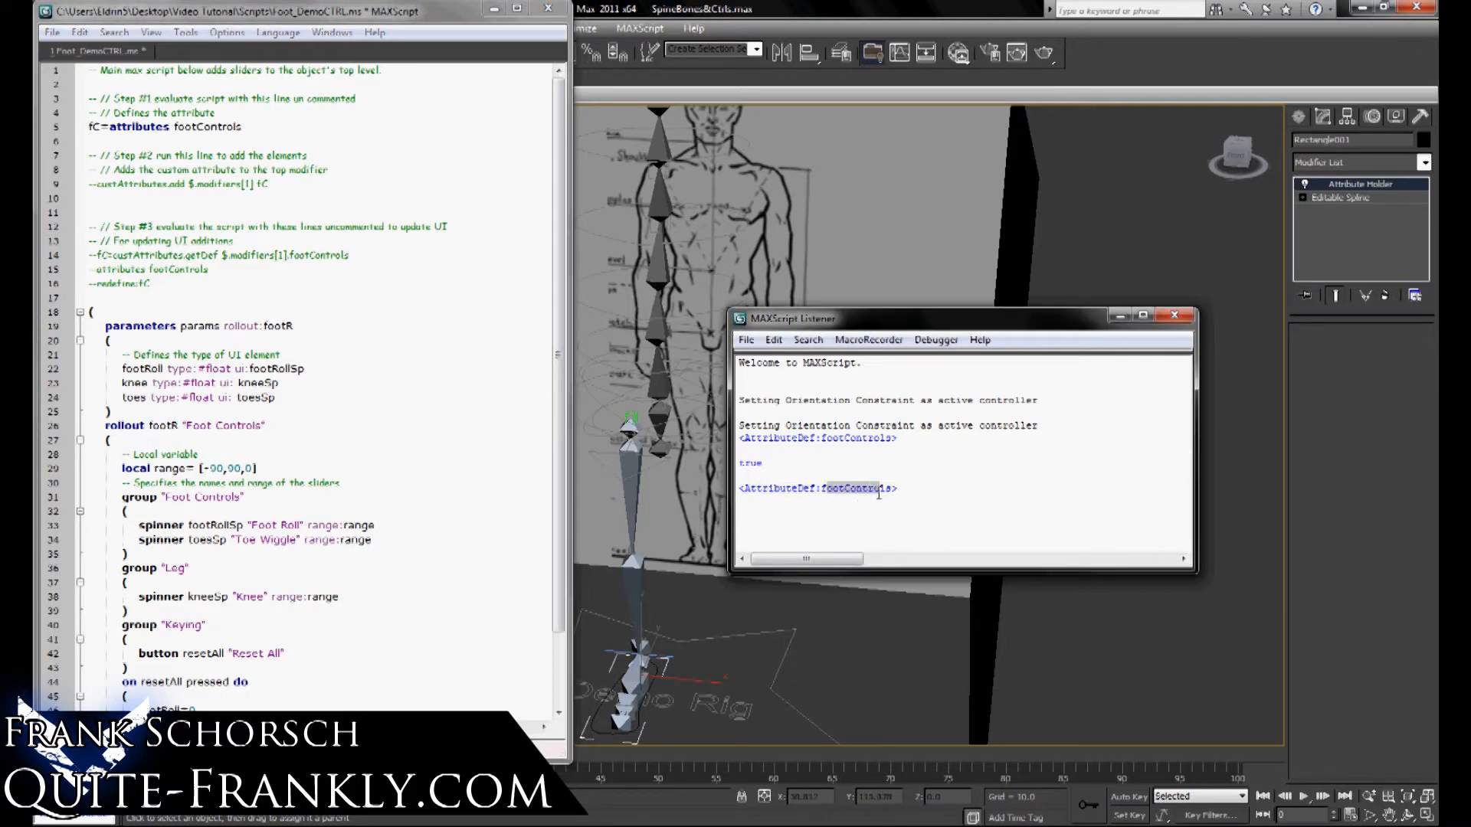
Run custAttributes.add $.modifiers[1] fC to add the foot controls to the foot outline's Attribute Holder.
left_click(222, 316)
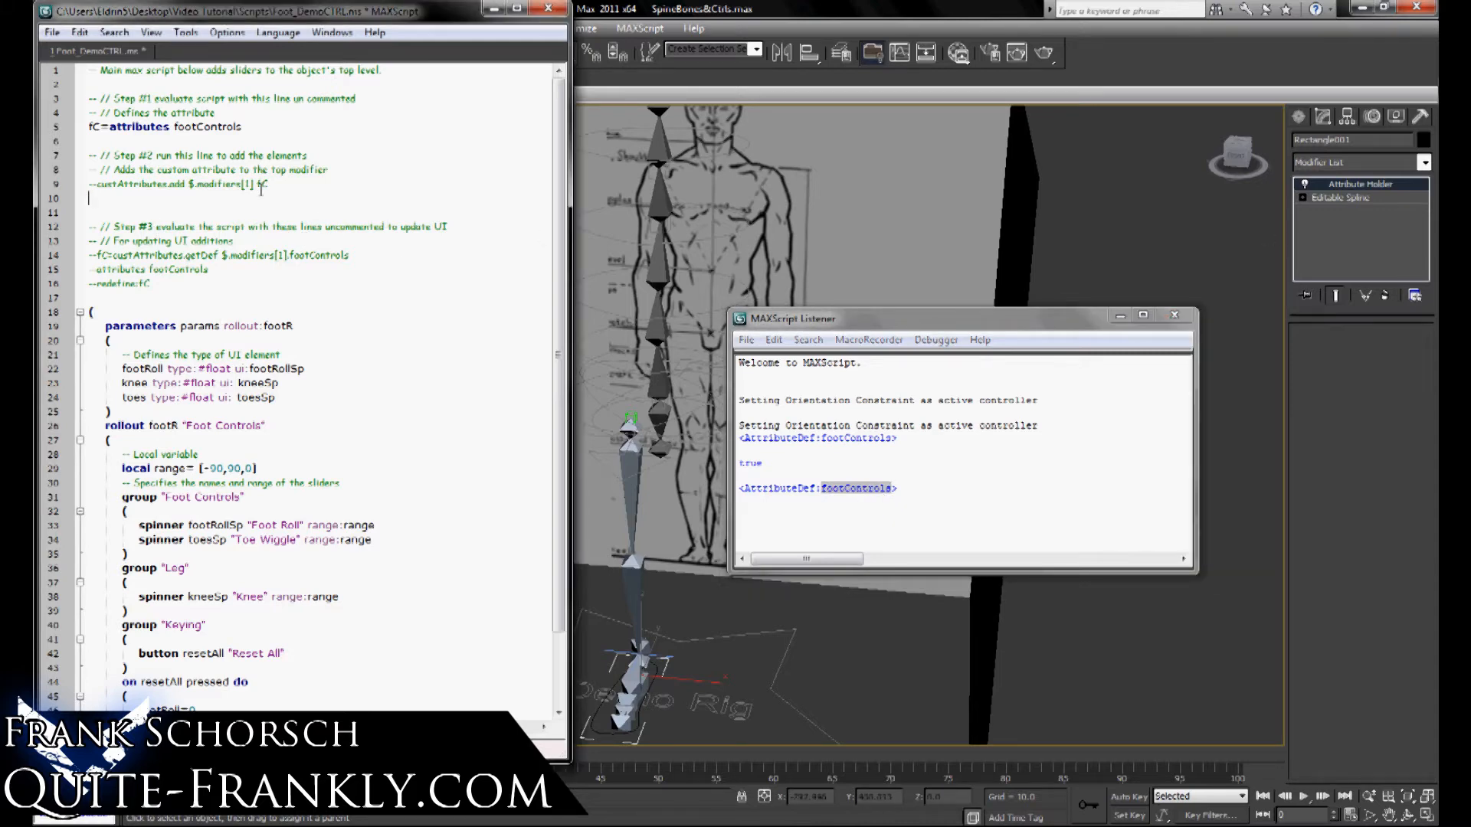
left_click_drag(268, 185, 98, 185)
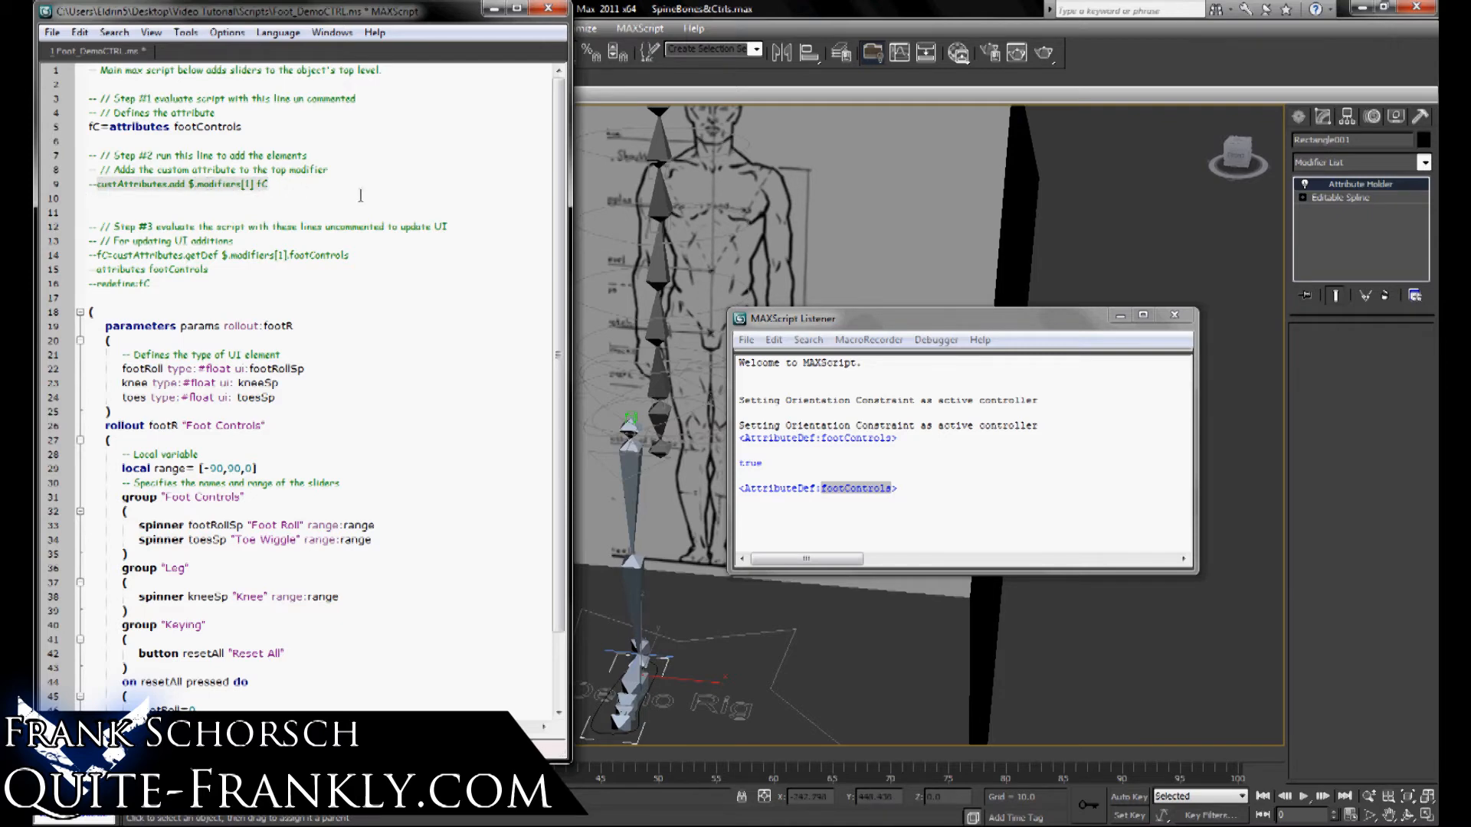
key("shift+Return")
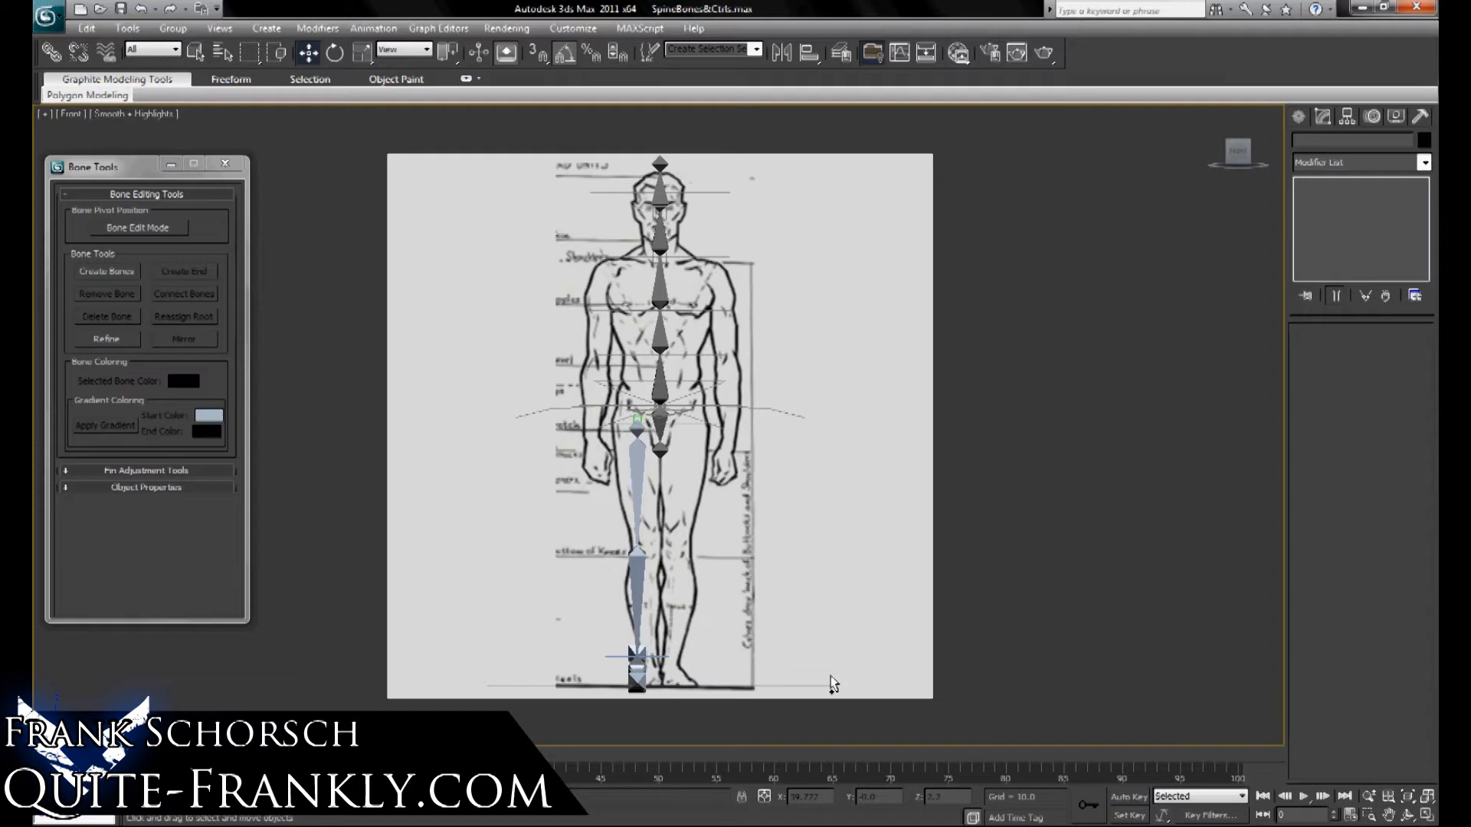
Select the foot outline in the perspective view and start wiring its Attribute Holder footControls toes parameter.
key("p")
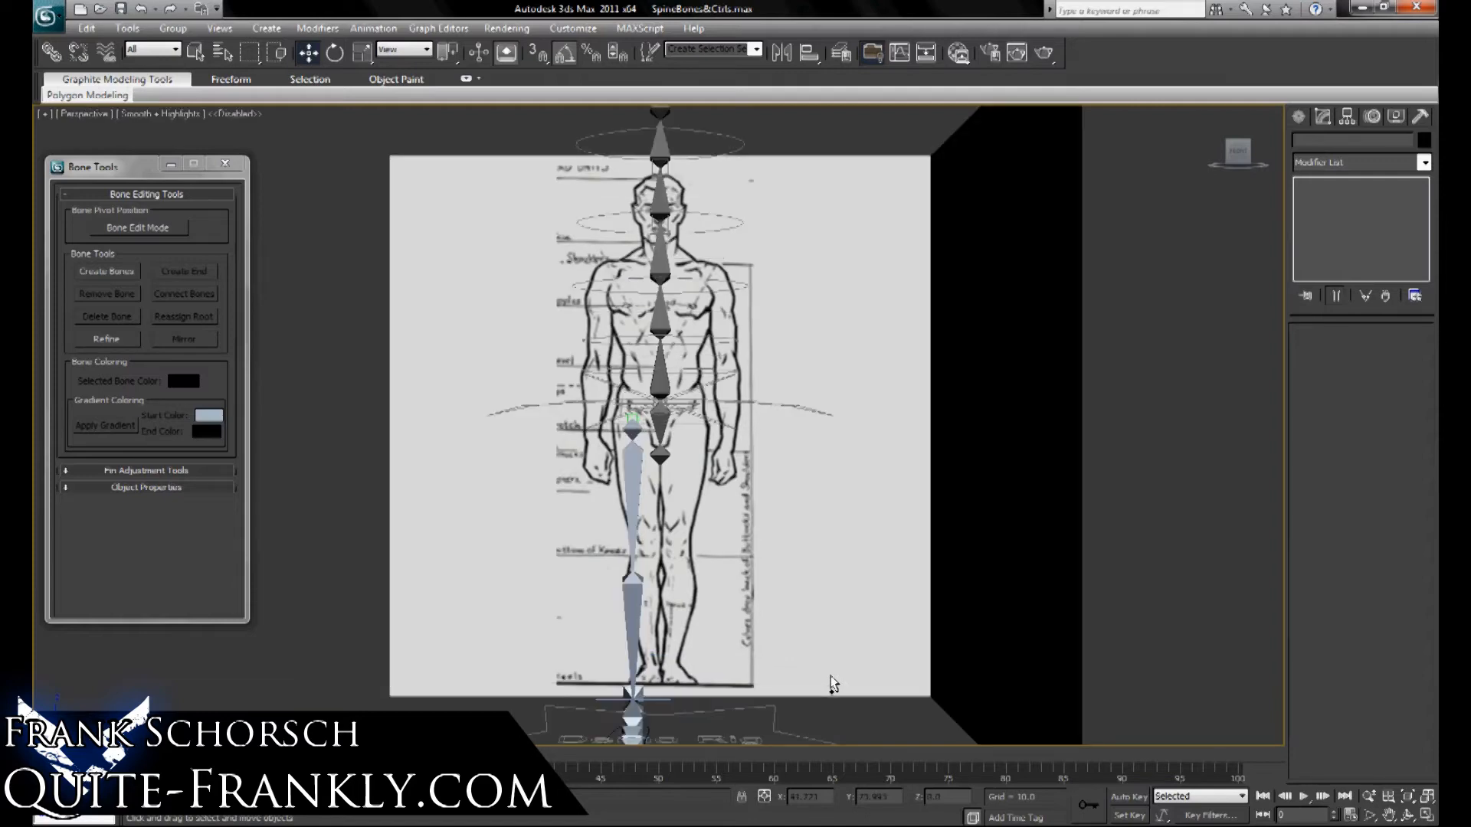
middle_click_drag(834, 684, 670, 594, "alt")
left_click(671, 594)
right_click(668, 598)
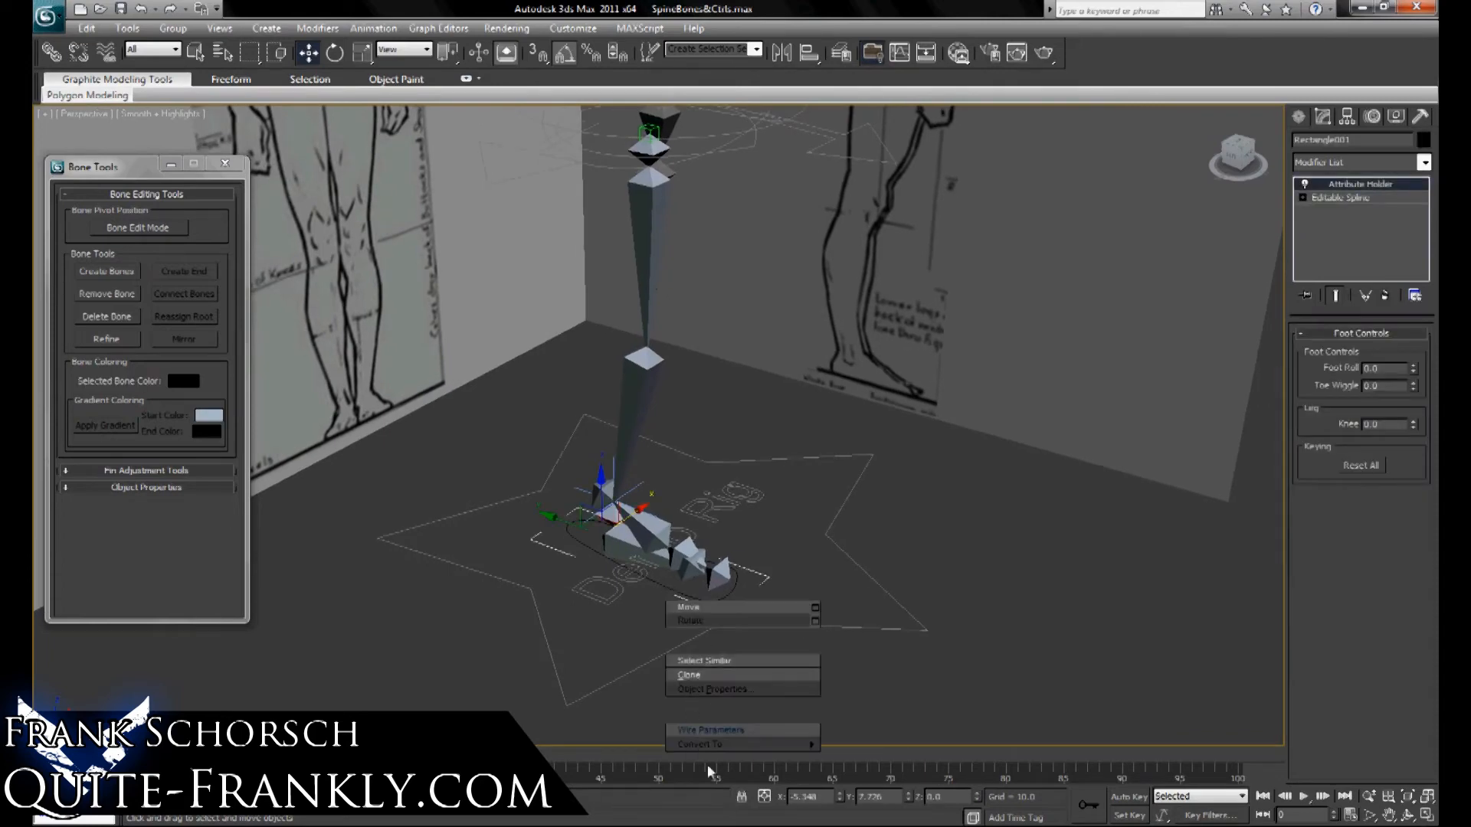
left_click(737, 731)
mouse_move(613, 565)
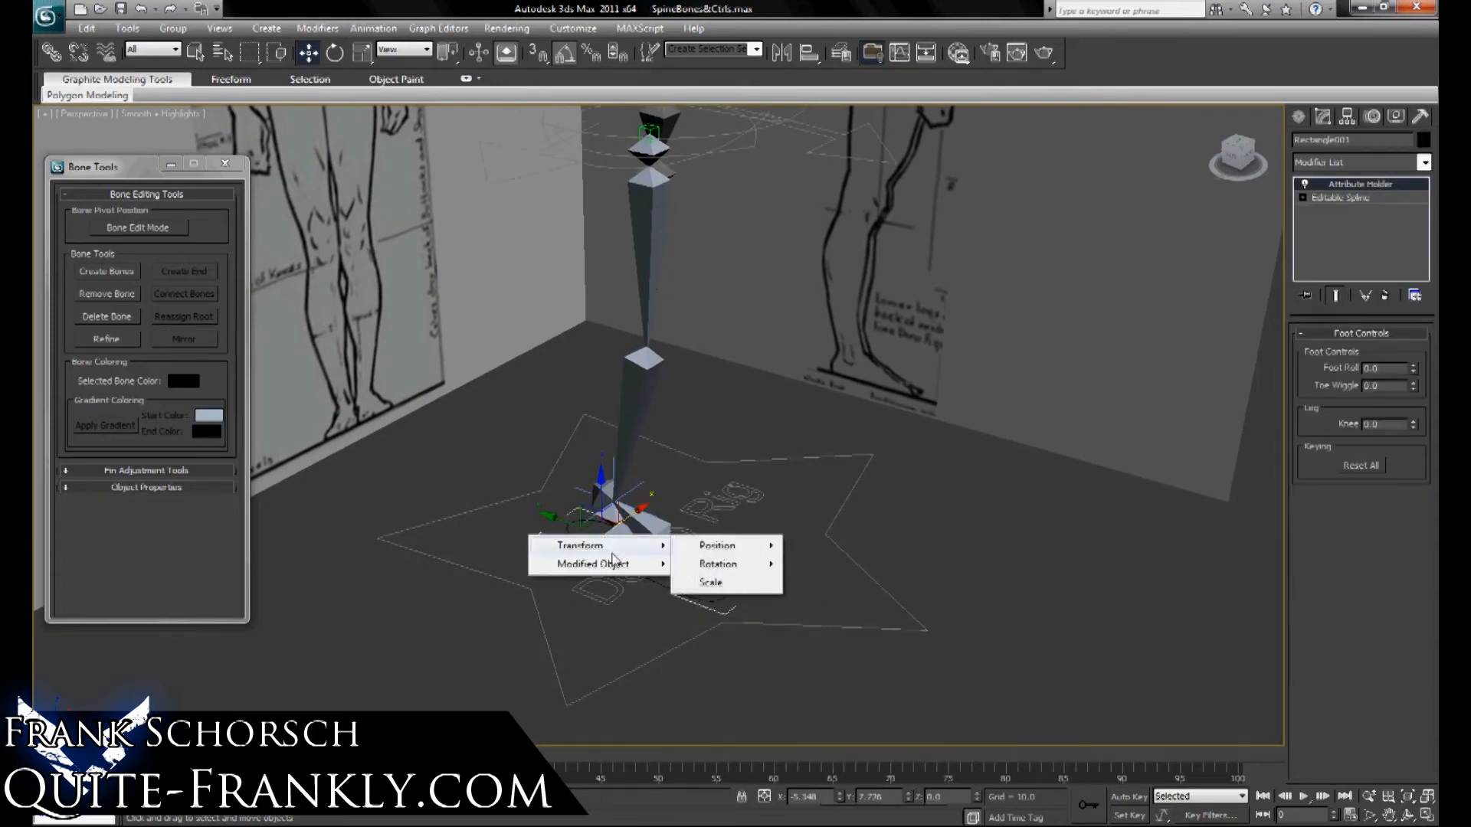
mouse_move(766, 567)
mouse_move(957, 576)
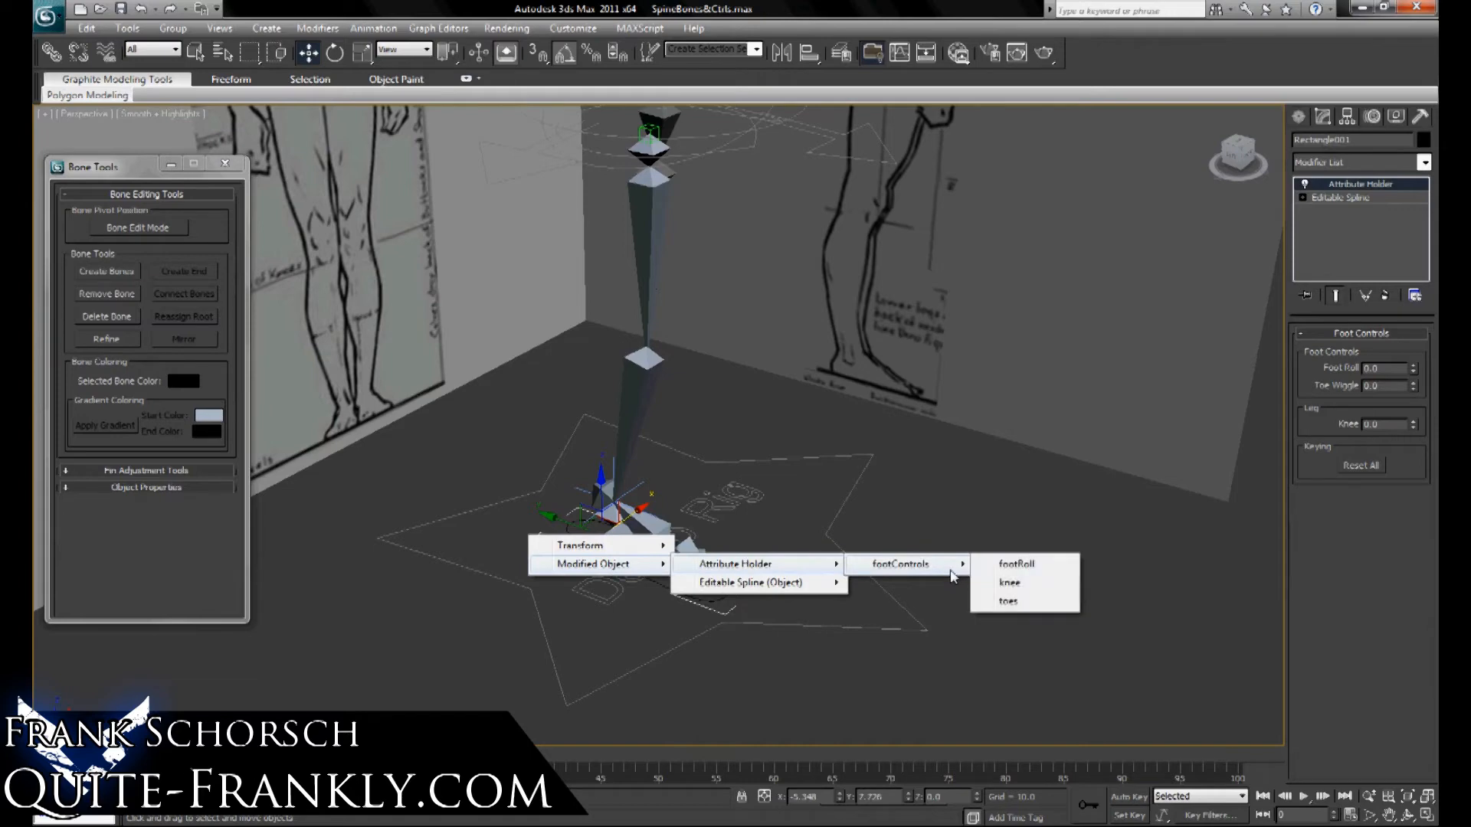
left_click(1008, 601)
Wire the foot outline's toes parameter one-way to the Zero Euler XYZ Z Rotation of Bone018 in the foot.
scroll(632, 613, "up", 5)
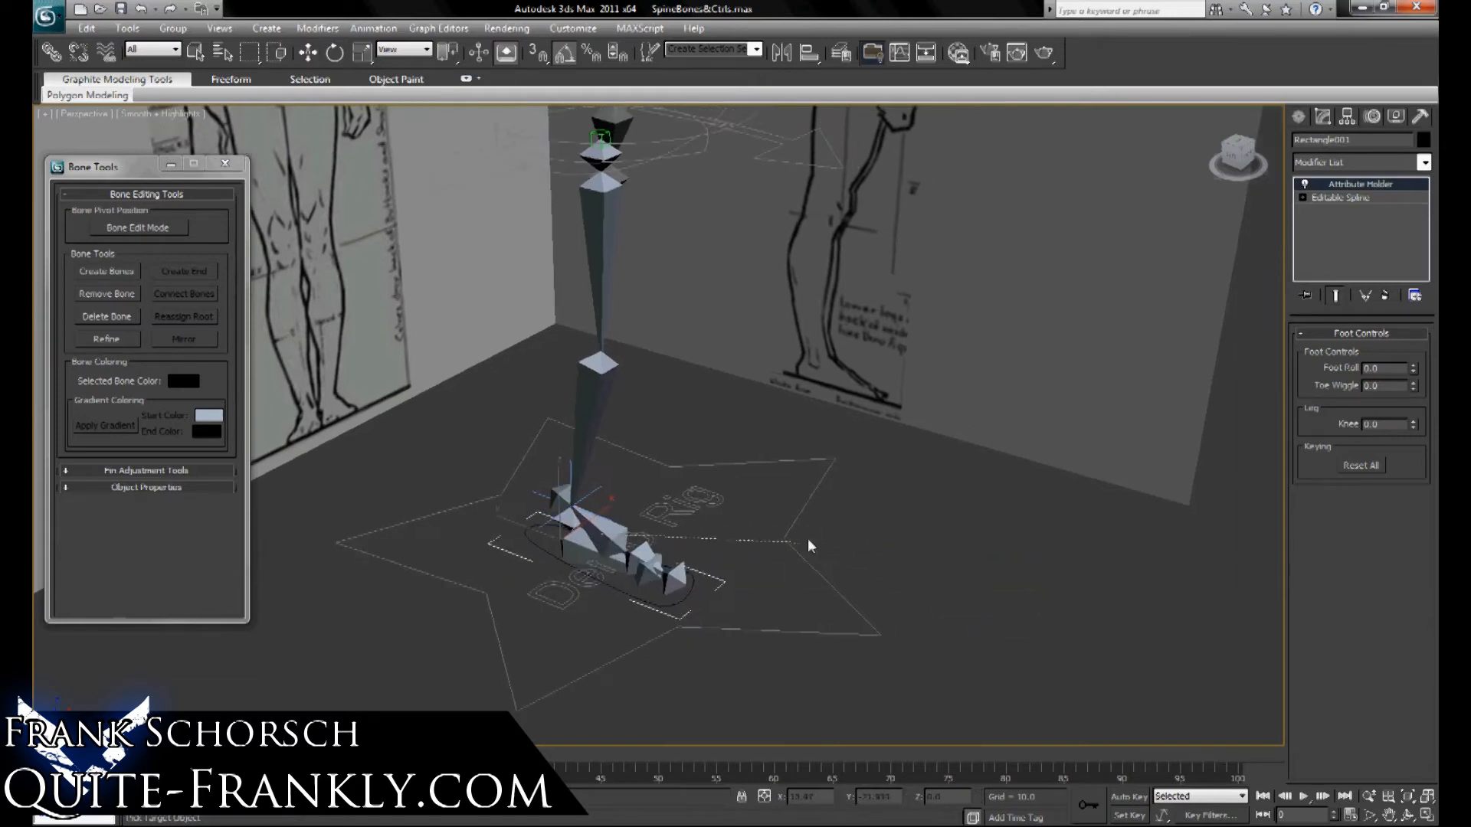
left_click(630, 667)
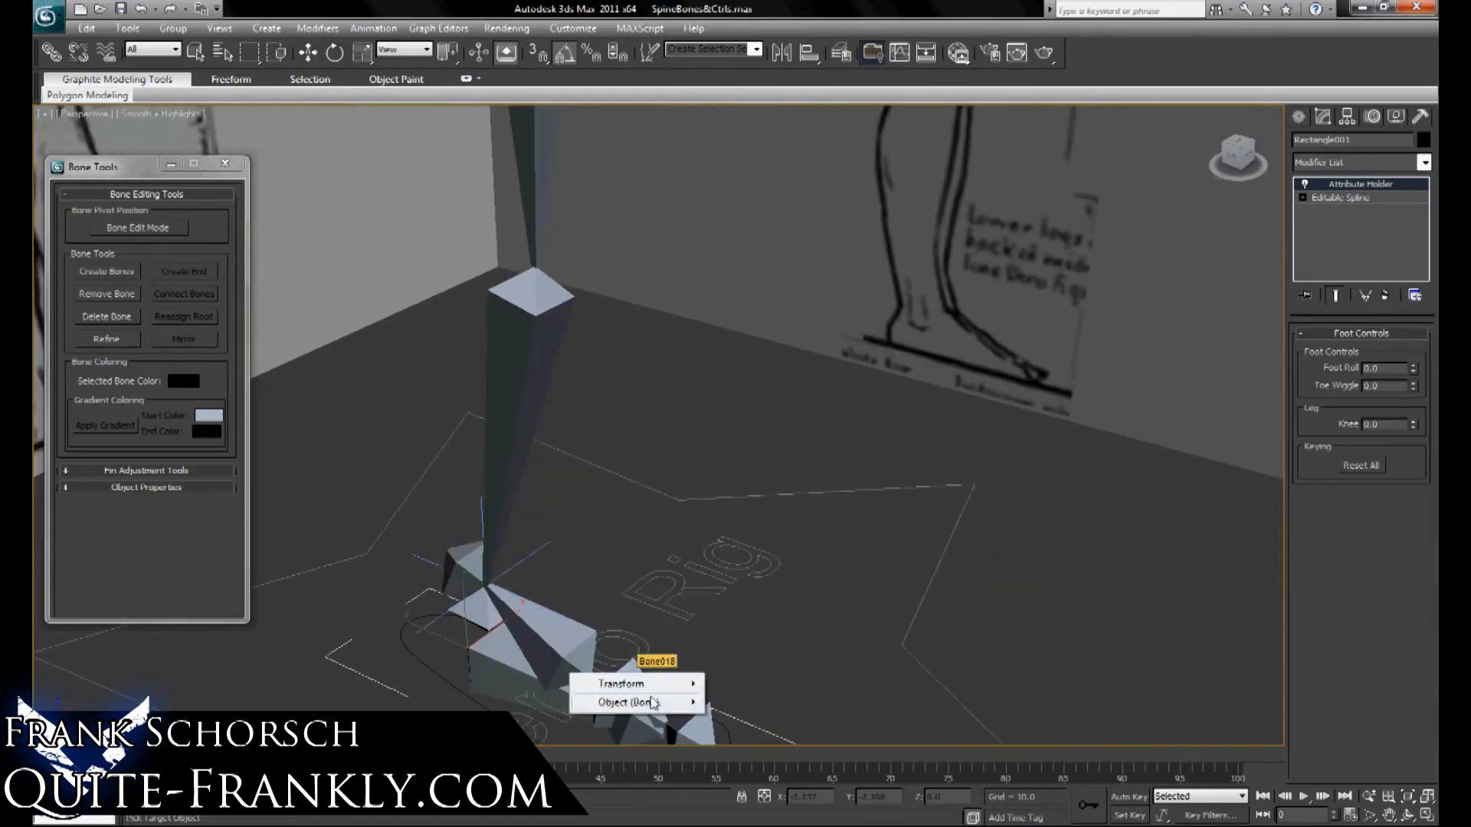
mouse_move(656, 693)
mouse_move(747, 702)
mouse_move(870, 720)
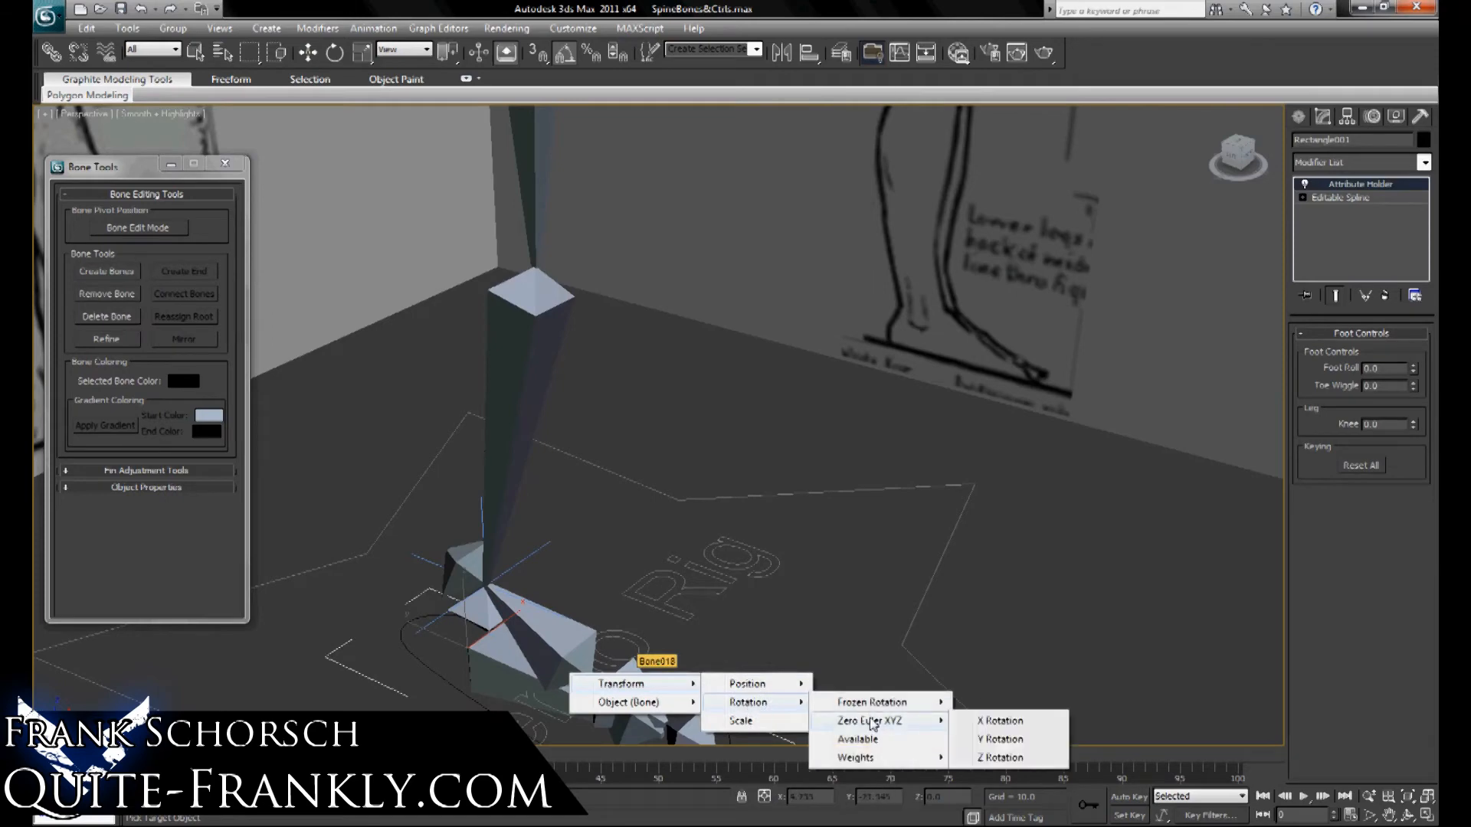
left_click(1006, 757)
scroll(928, 652, "down", 3)
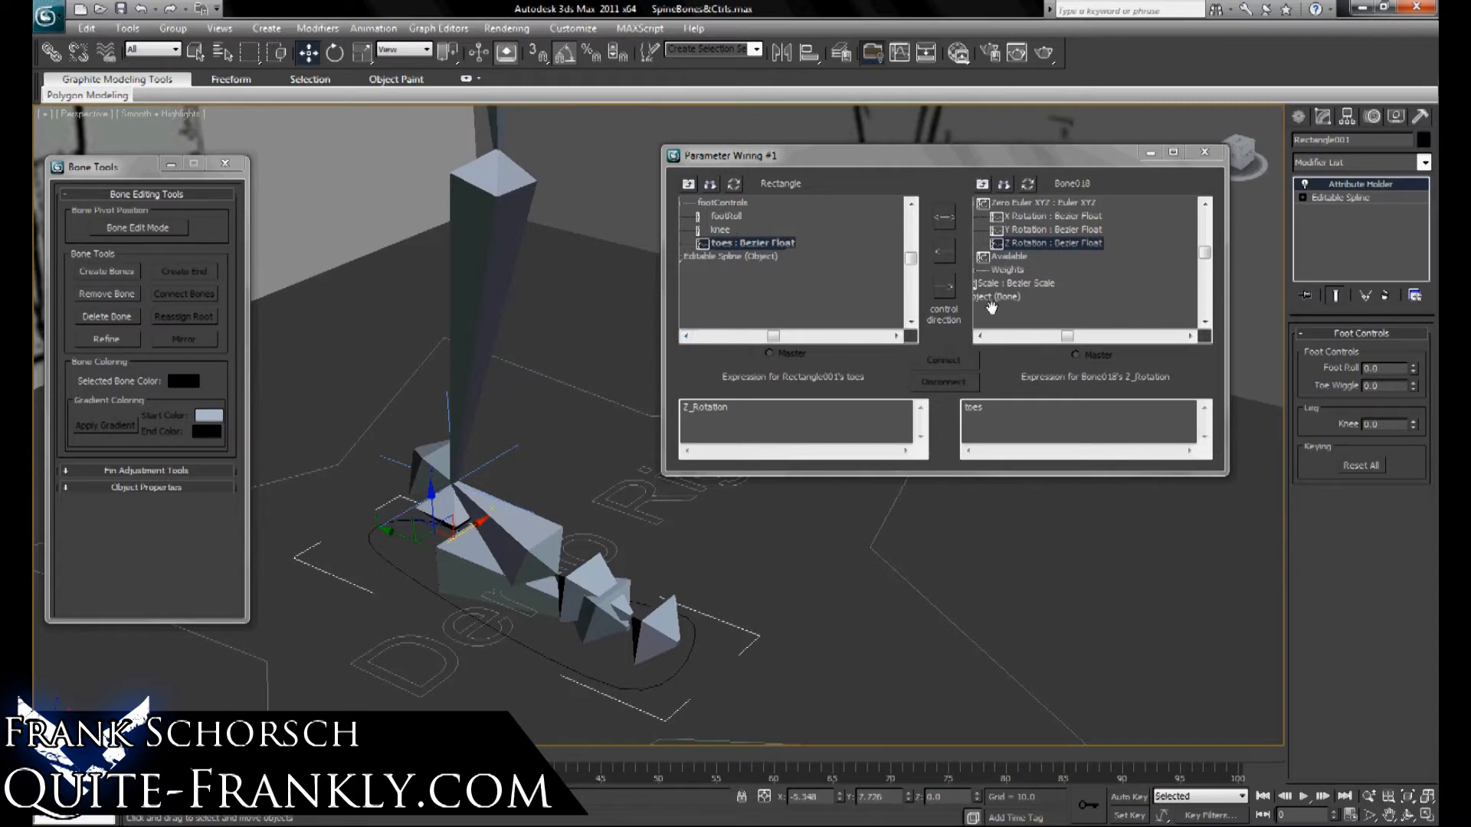
left_click(944, 287)
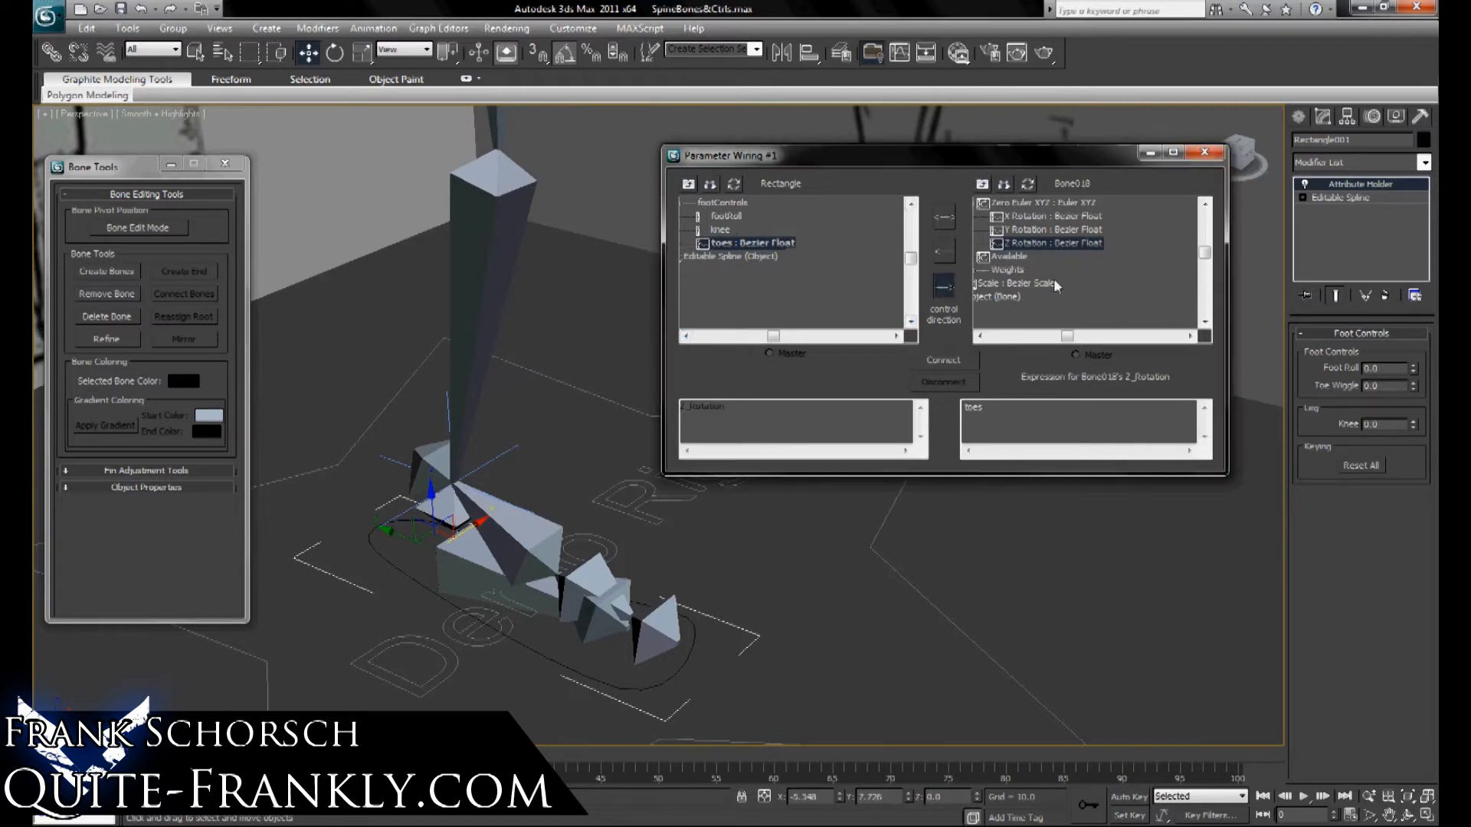
left_click(943, 359)
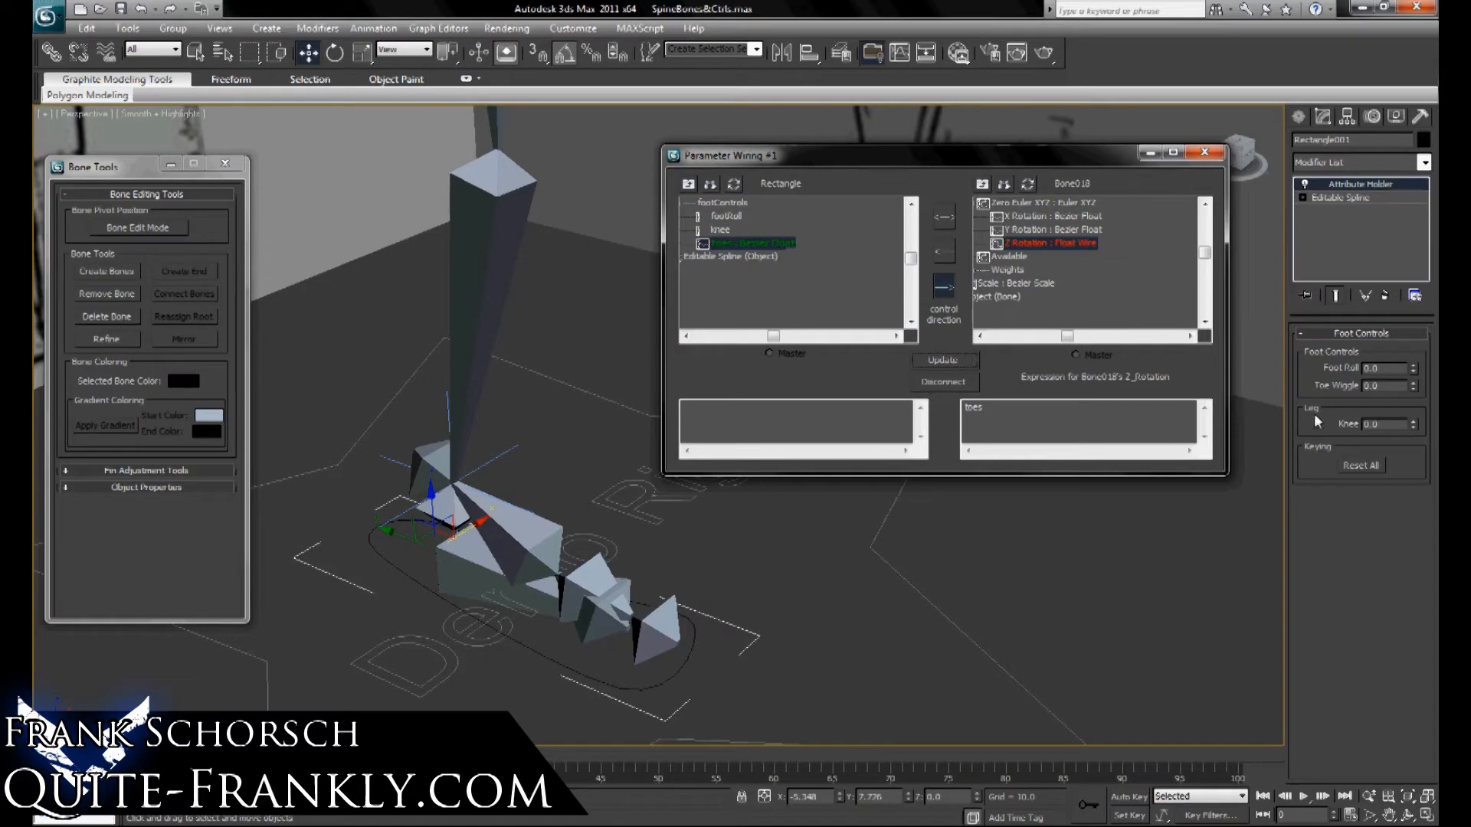
Test the Foot Roll and Toe Wiggle spinners and reset them to zero.
left_click_drag(1414, 370, 1406, 319)
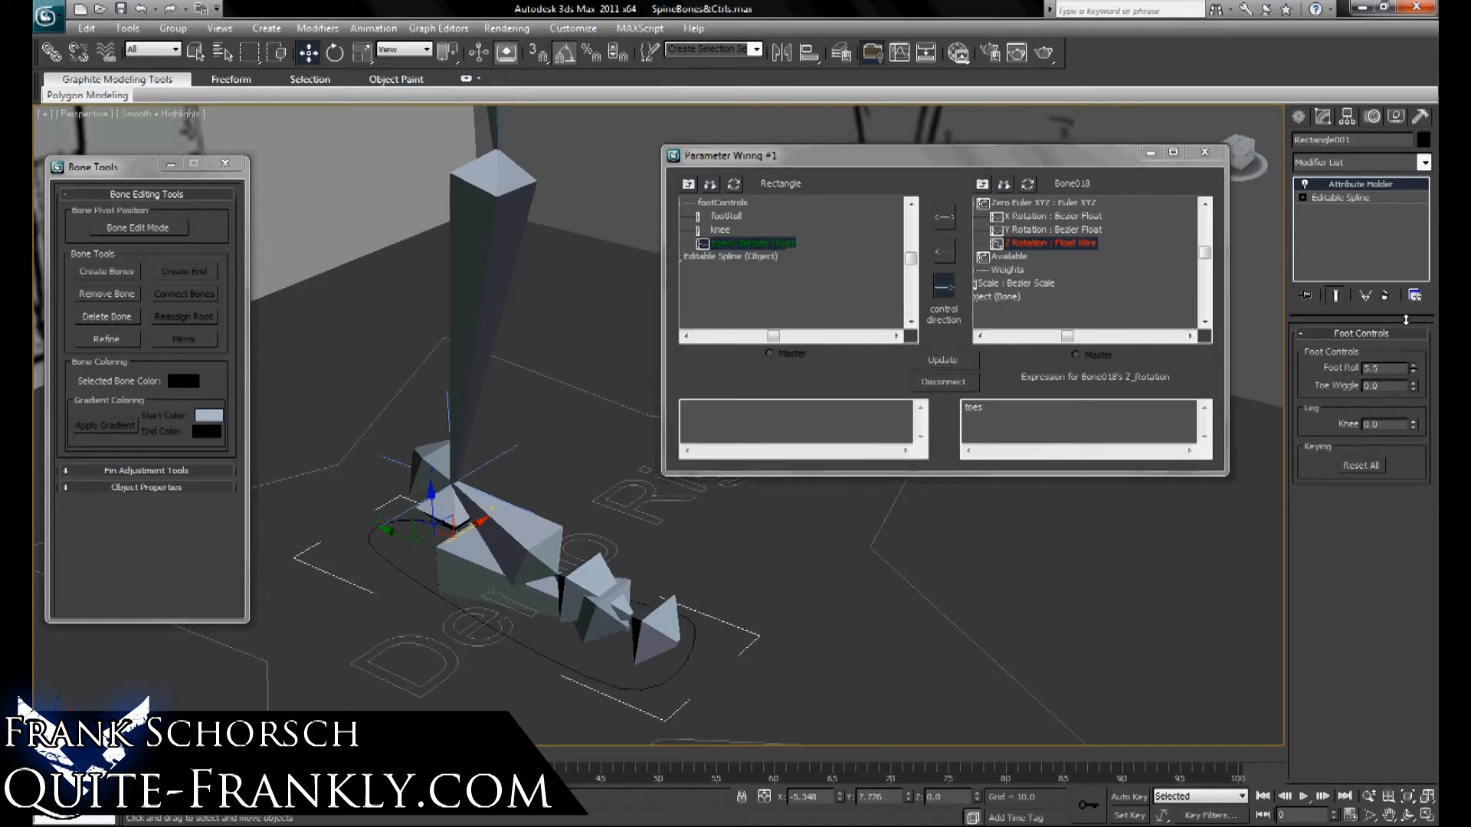
left_click_drag(1414, 387, 1411, 423)
right_click(1414, 385)
Update the toes wiring expression to (degtorad)toes, test Toe Wiggle again and close the wiring dialog.
left_click(1023, 410)
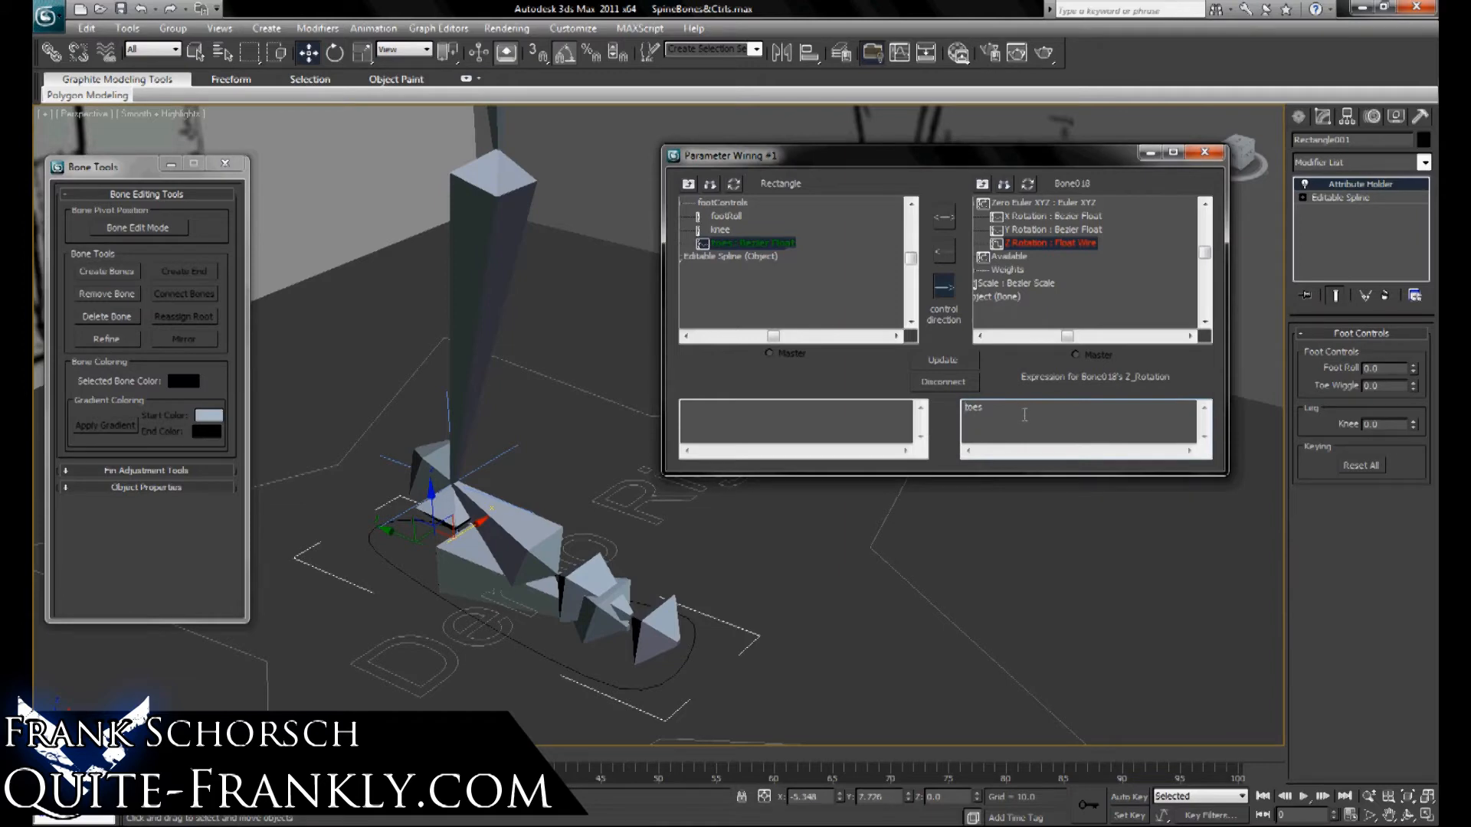
type("degtorad")
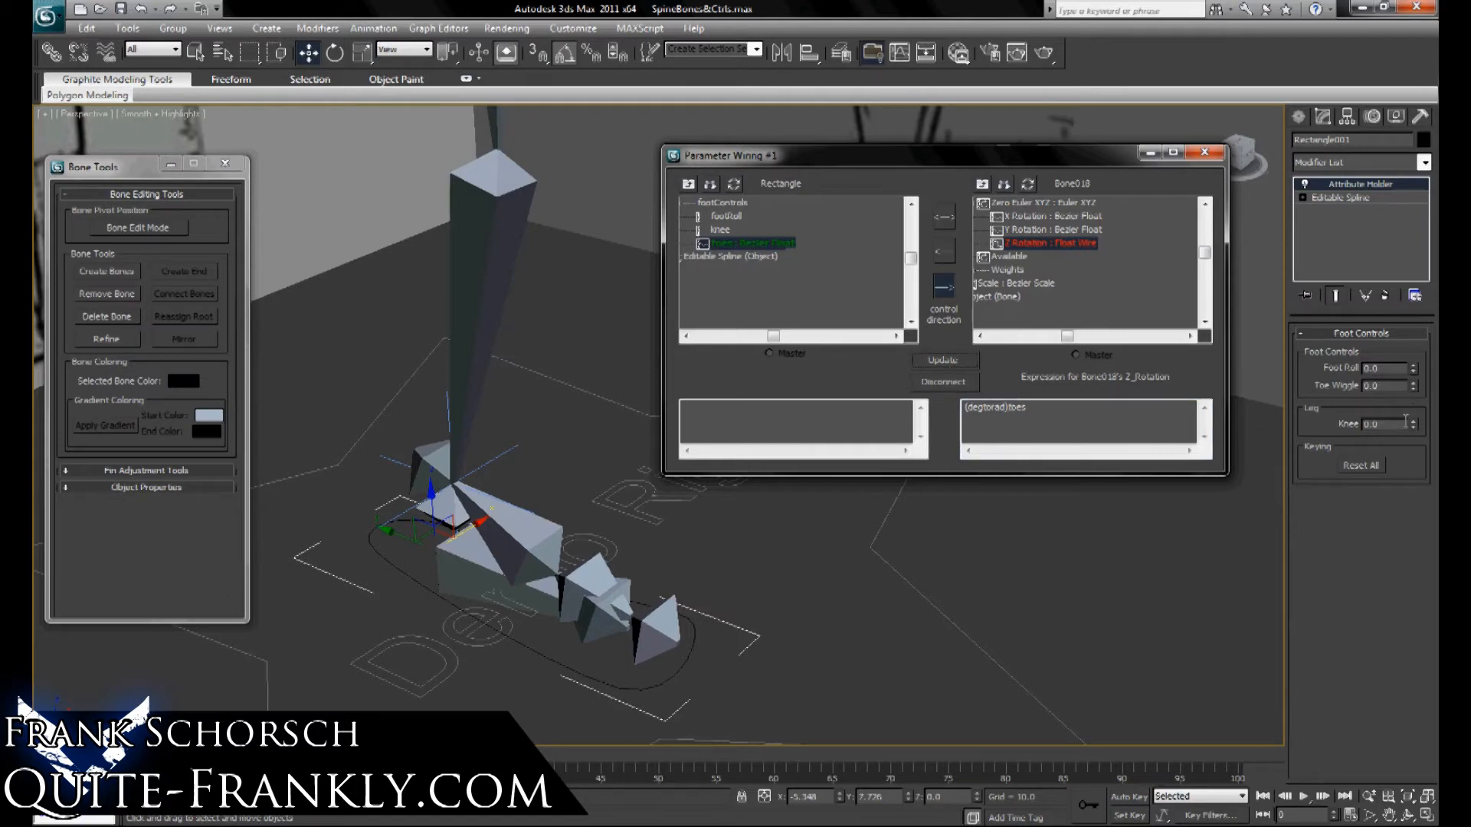
left_click_drag(1416, 384, 1379, 408)
right_click(1414, 388)
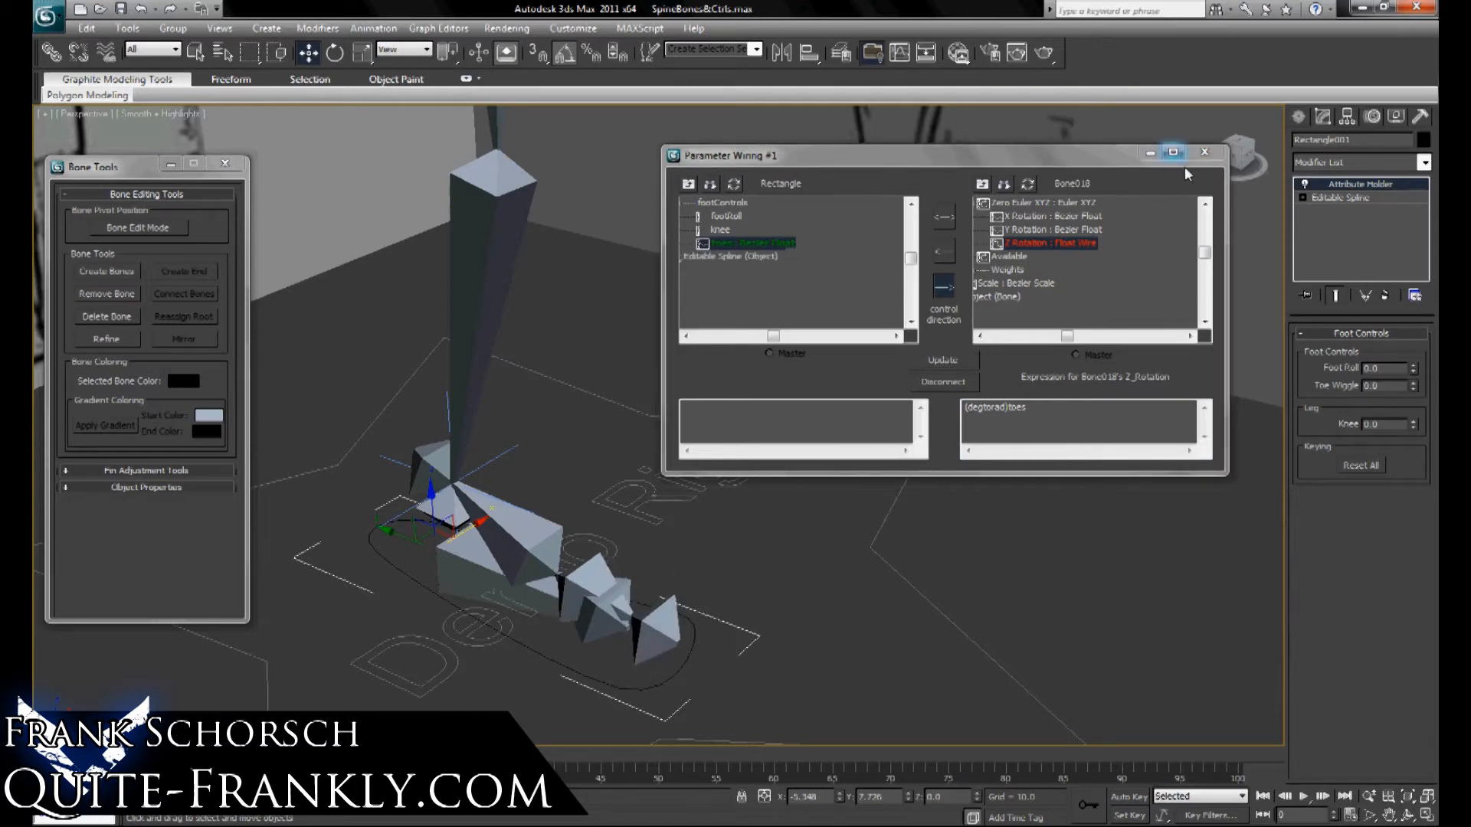
left_click(1205, 153)
Start wiring the foot outline's footControls knee parameter to the Swivel Angle of the leg's IK chain.
right_click(529, 642)
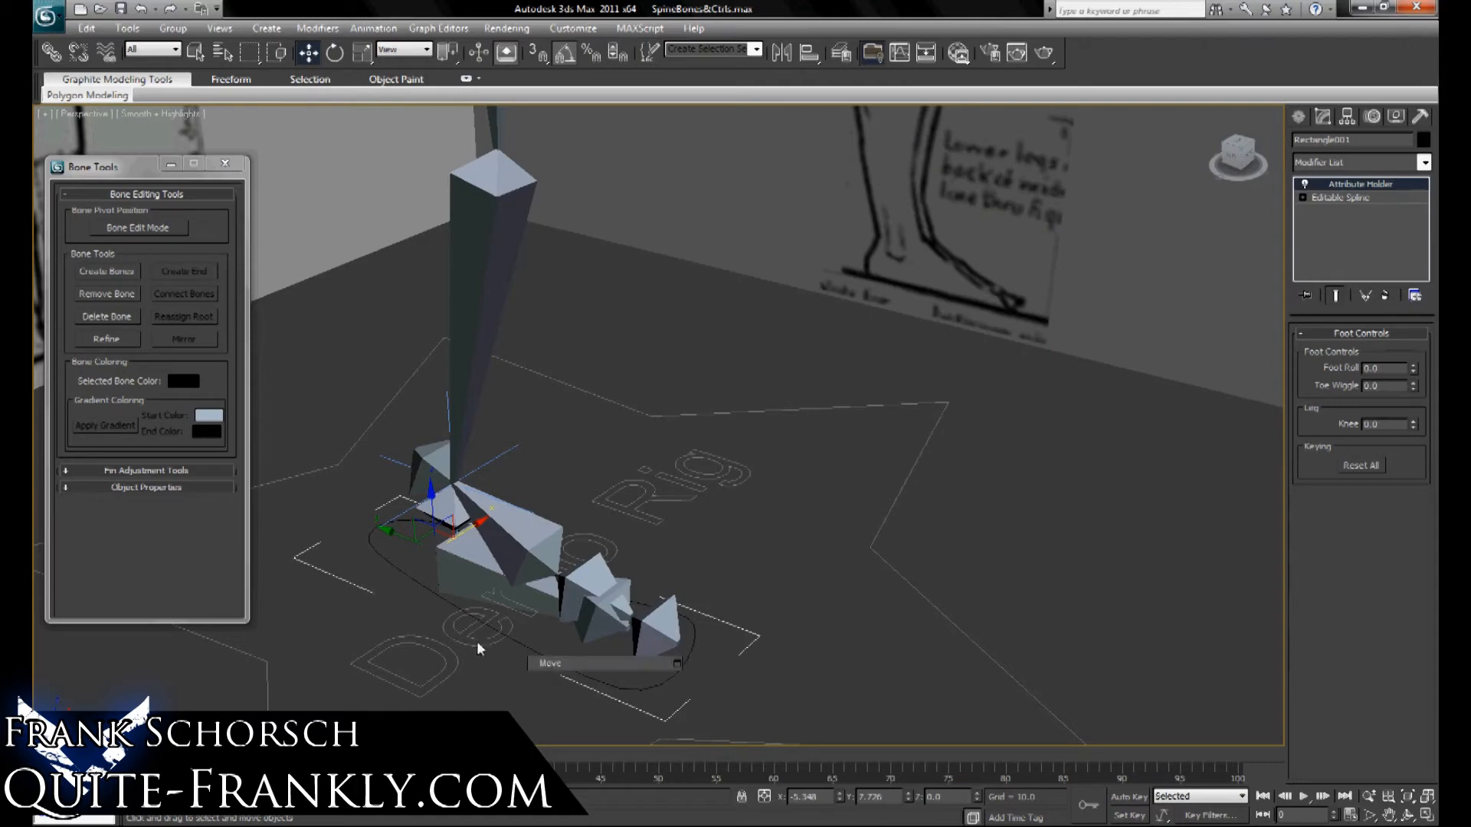
left_click(582, 783)
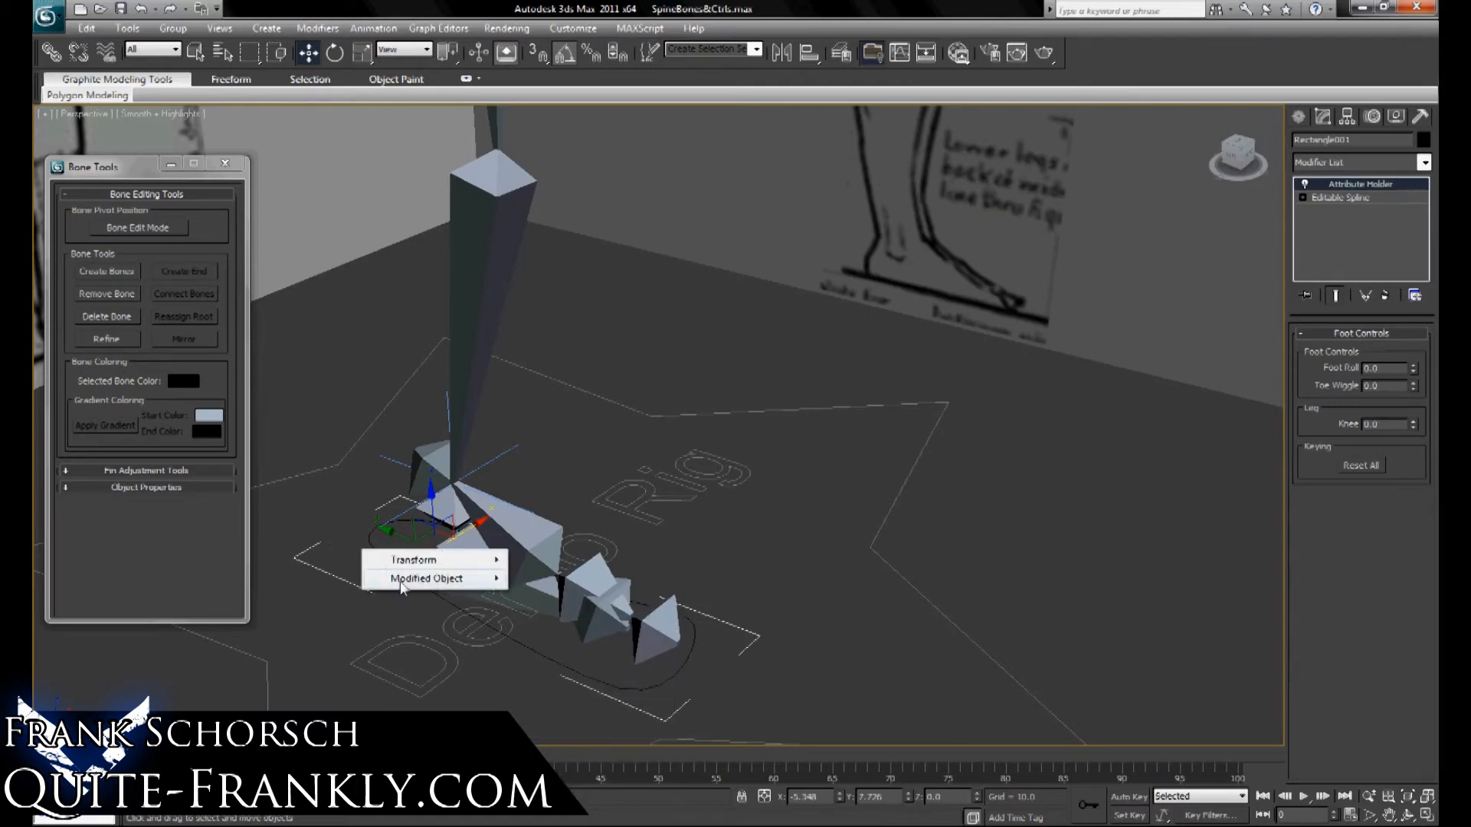
mouse_move(427, 581)
mouse_move(570, 584)
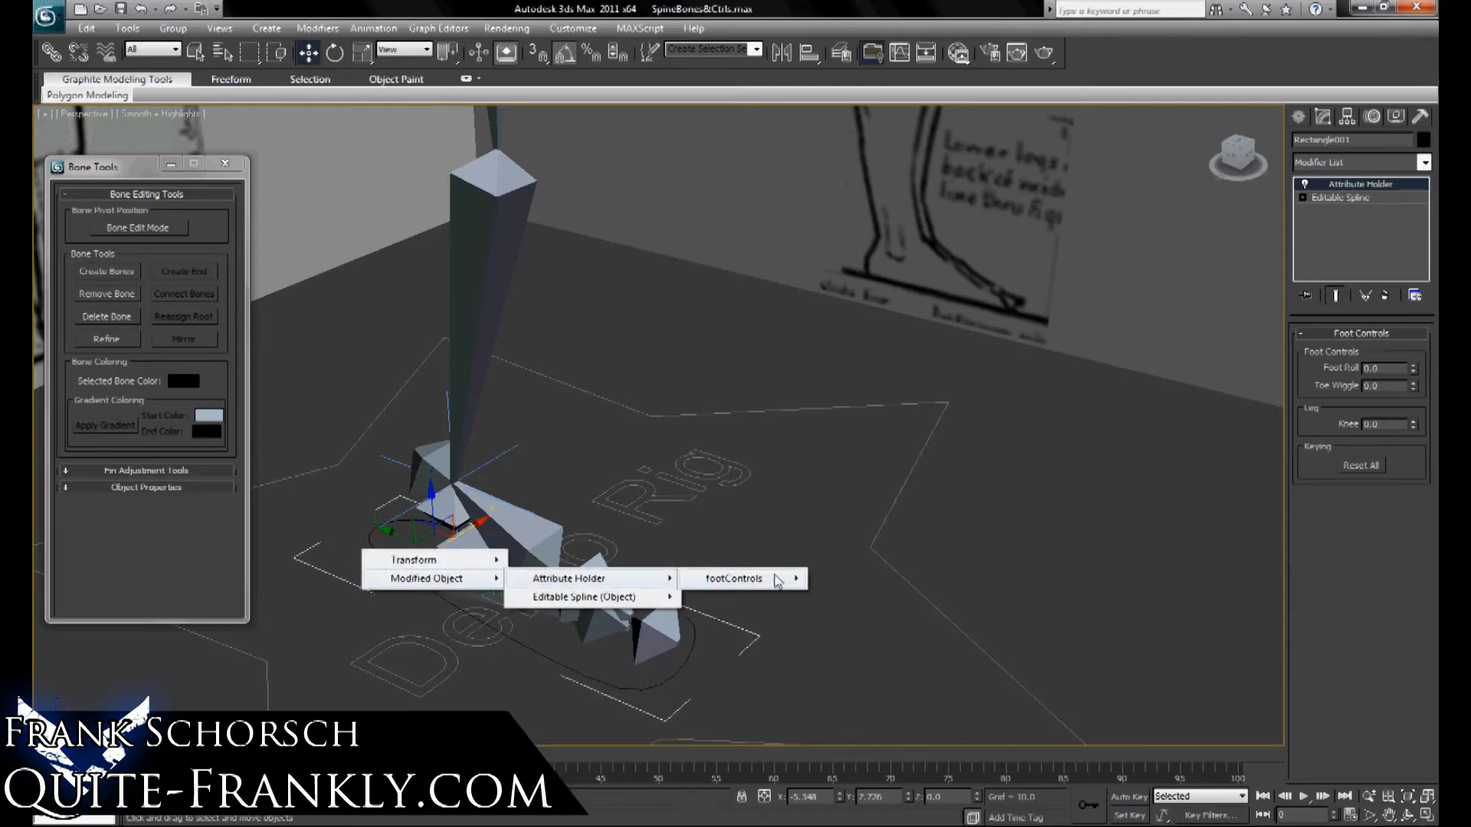
mouse_move(774, 581)
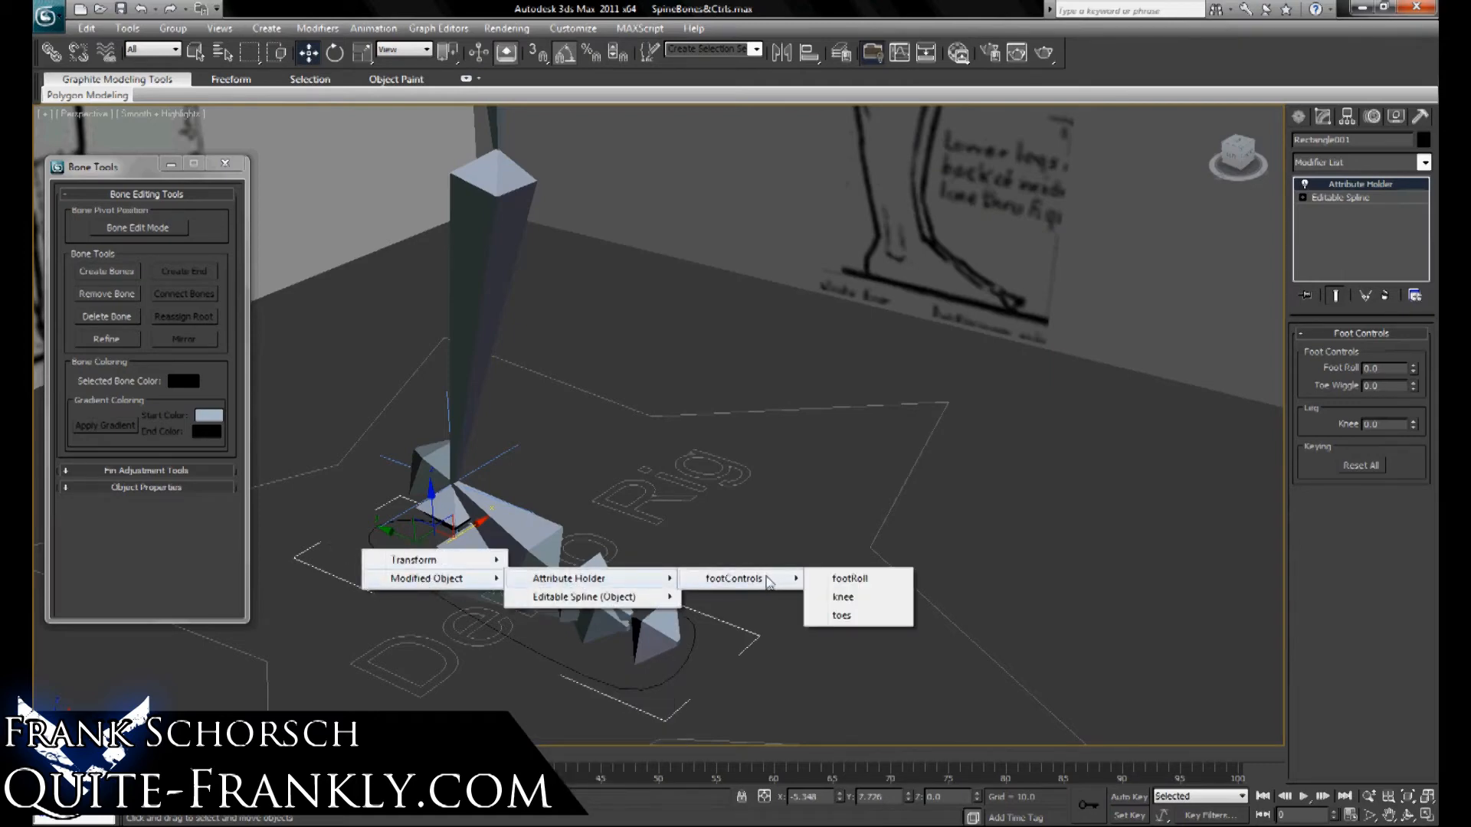
left_click(862, 597)
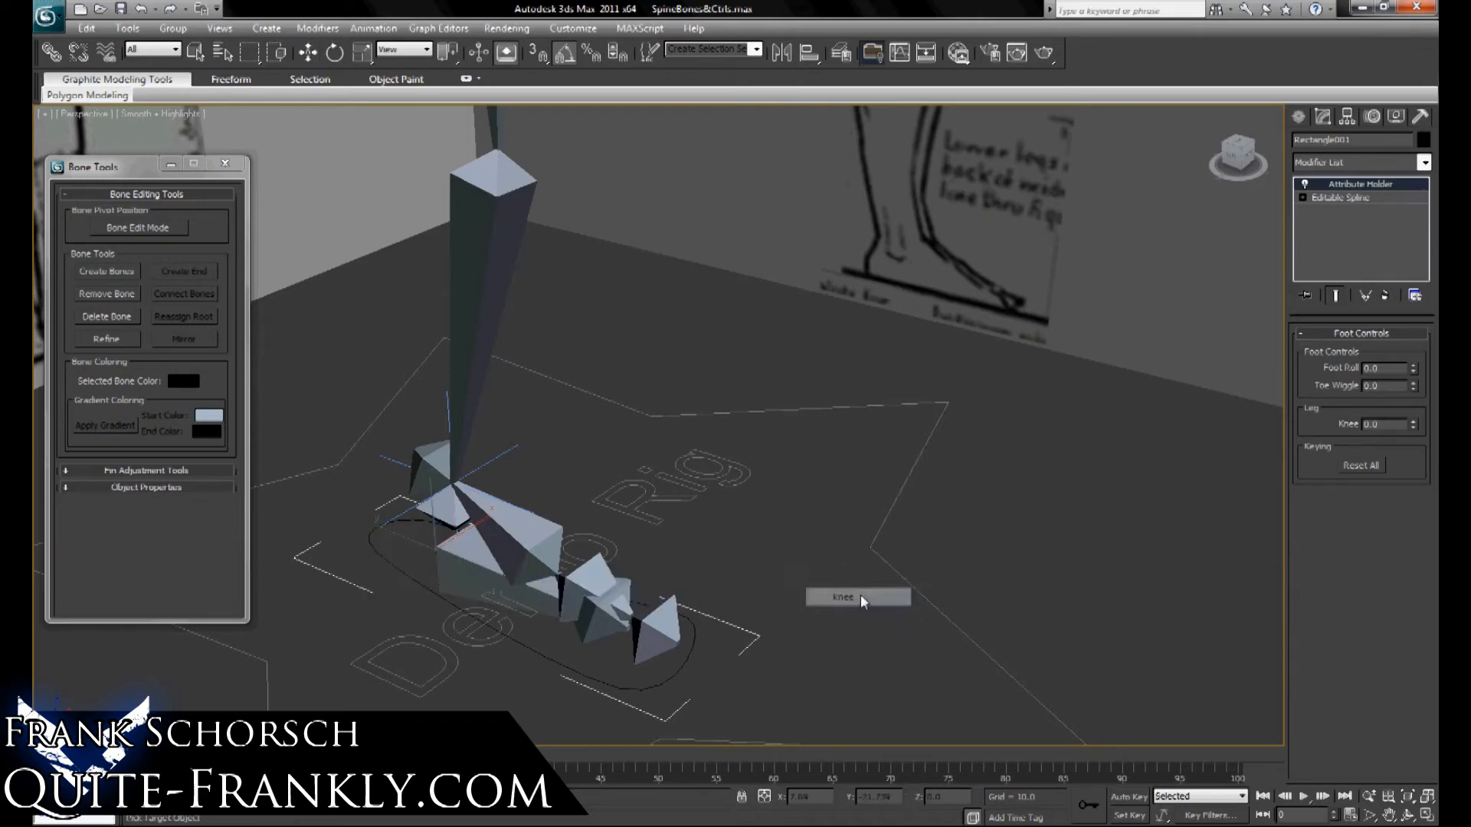
left_click(484, 466)
mouse_move(528, 468)
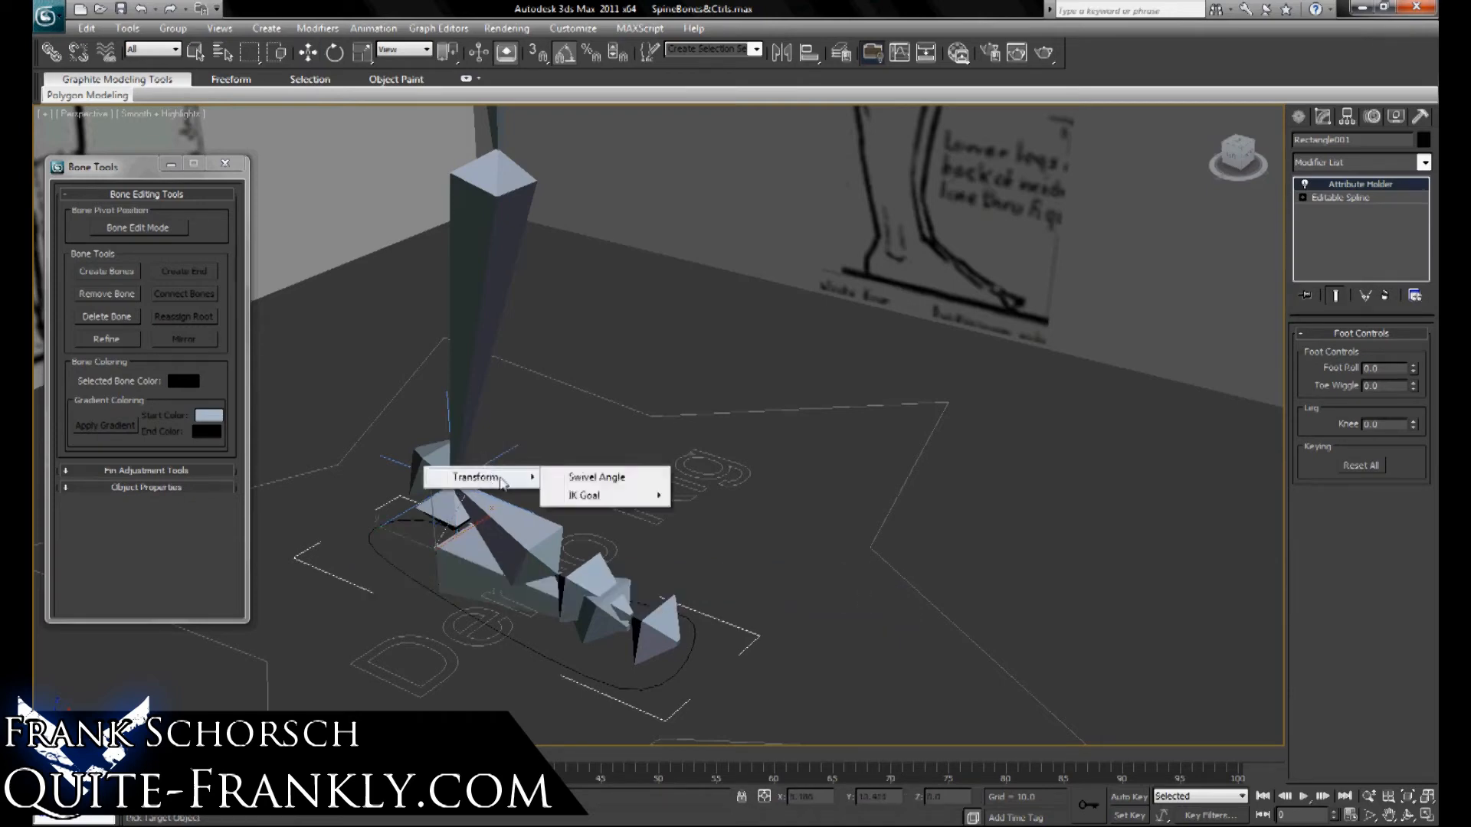
left_click(586, 476)
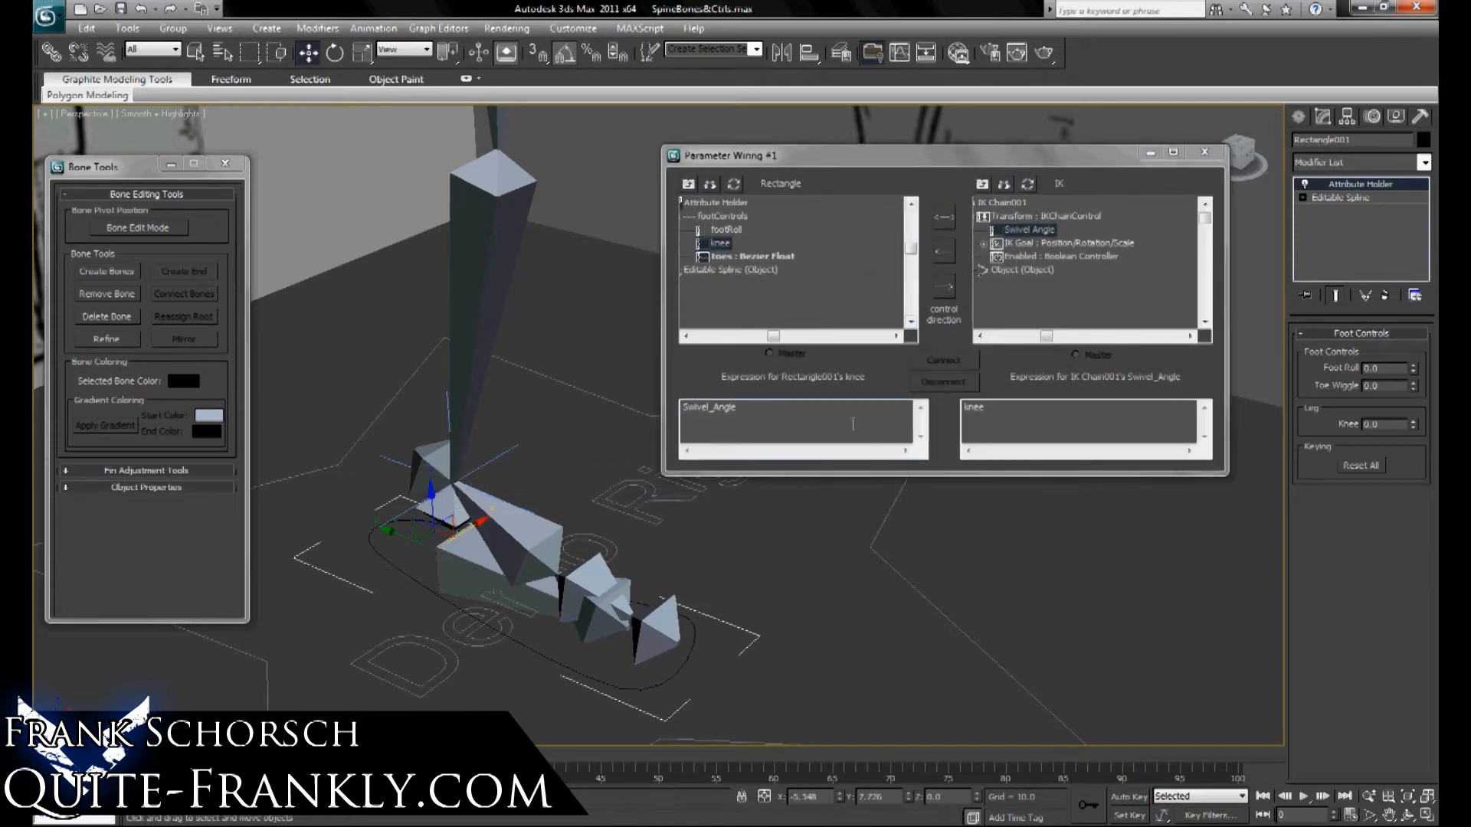
Connect knee one-way to the Swivel Angle with the expression (degtorad)knee and close the wiring dialog.
left_click(944, 286)
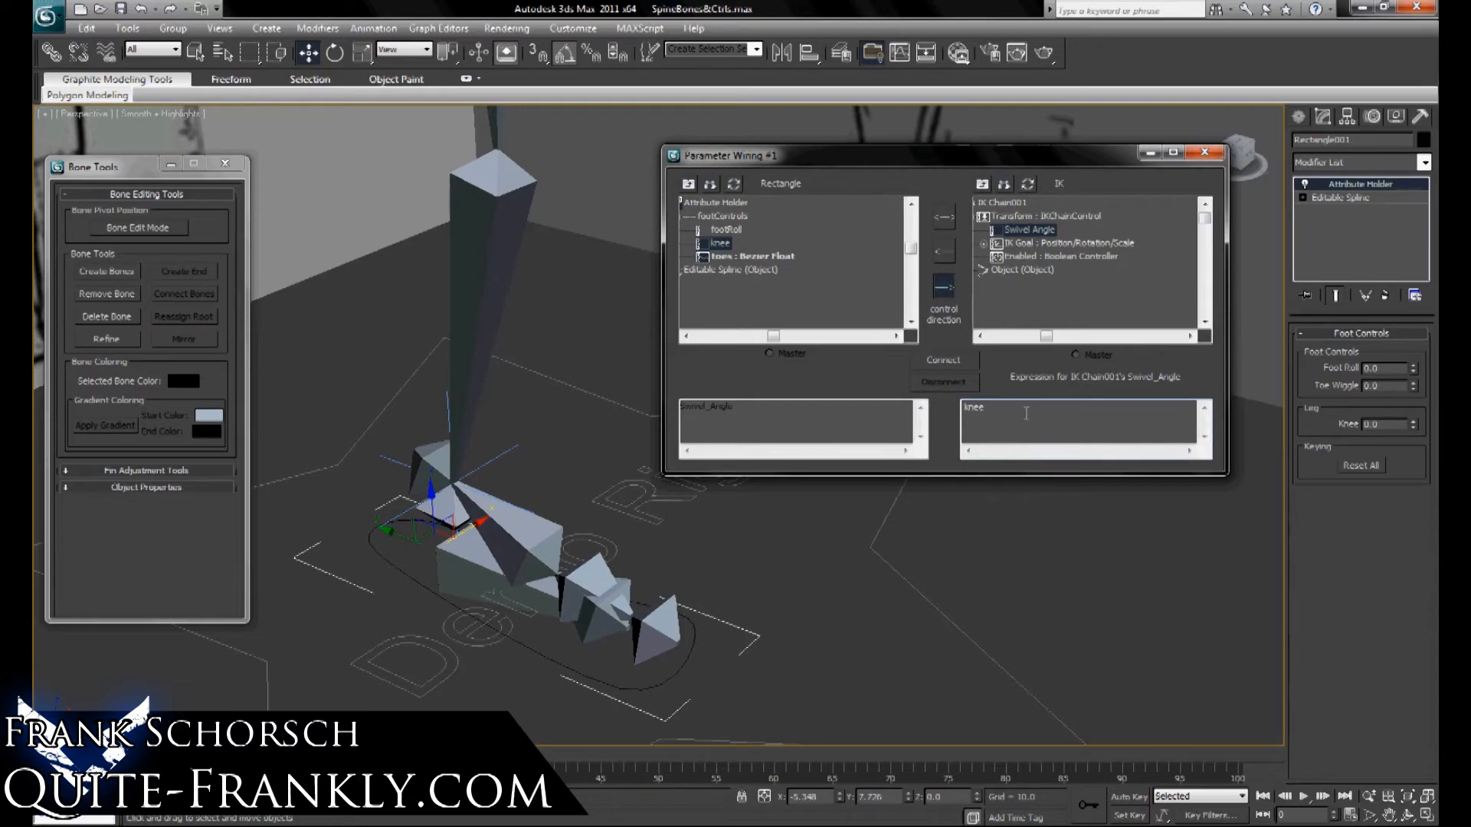
type("3.998*")
key("BackSpace")
key("BackSpace")
key("BackSpace")
key("BackSpace")
key("BackSpace")
type("(deg")
left_click(963, 360)
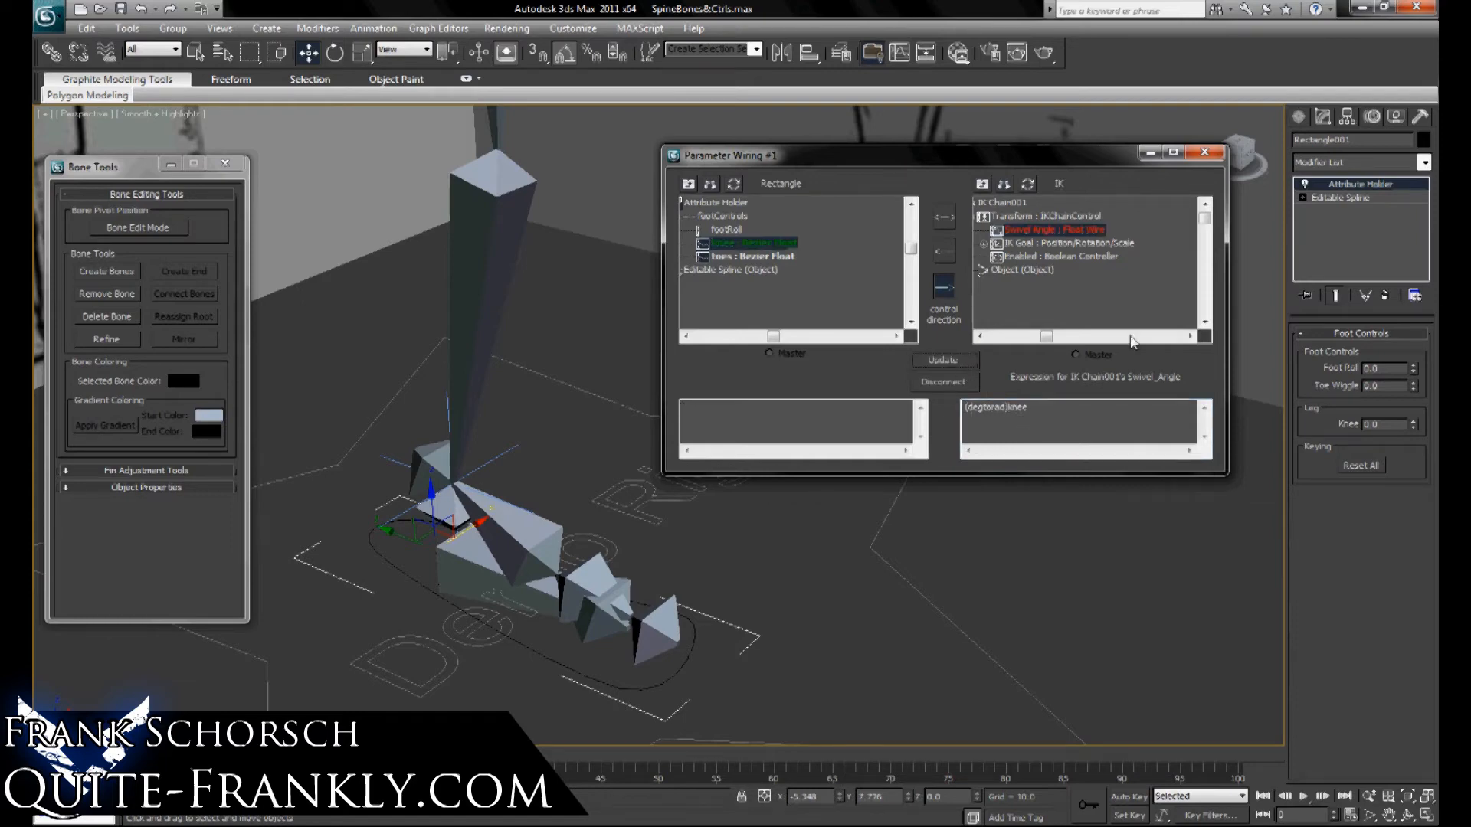
left_click(1212, 157)
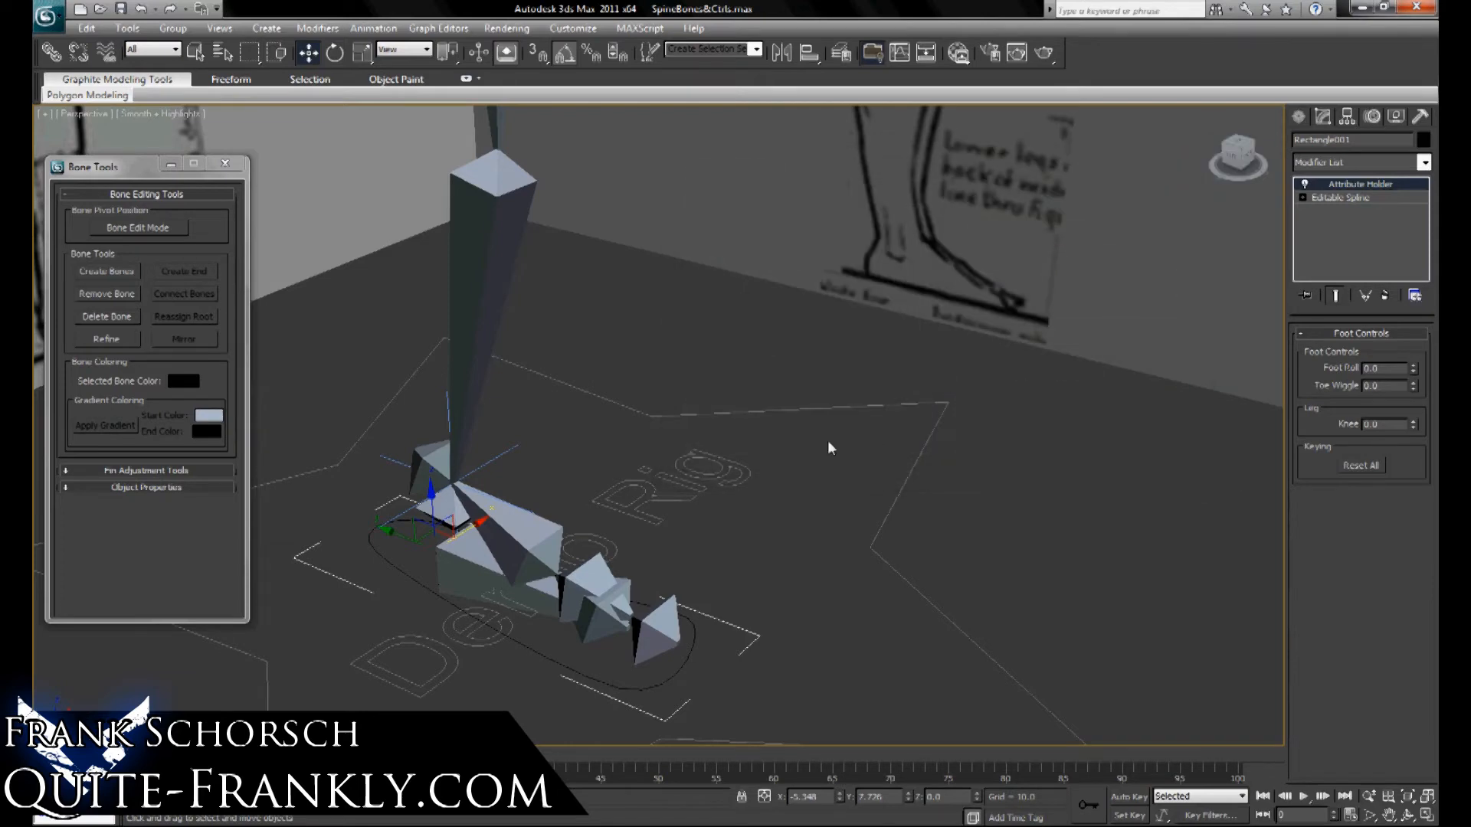
Limit the selection filter to Bone and select all the bones of the leg and foot.
left_click(733, 389)
scroll(680, 363, "down", 4)
mouse_move(680, 363)
middle_mouse_down()
mouse_move(673, 412)
mouse_move(709, 375)
mouse_move(669, 429)
middle_mouse_up()
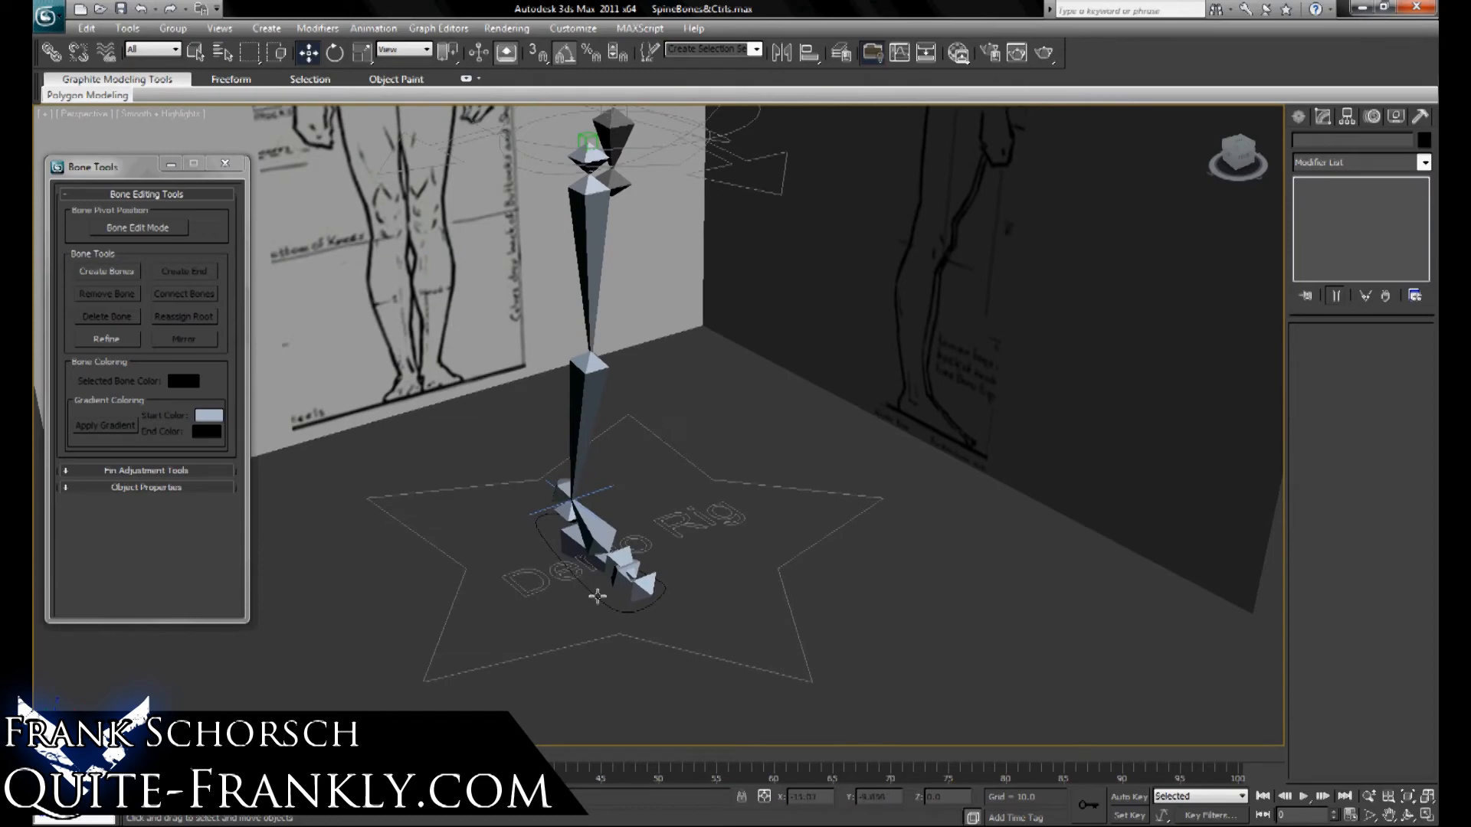
left_click(153, 49)
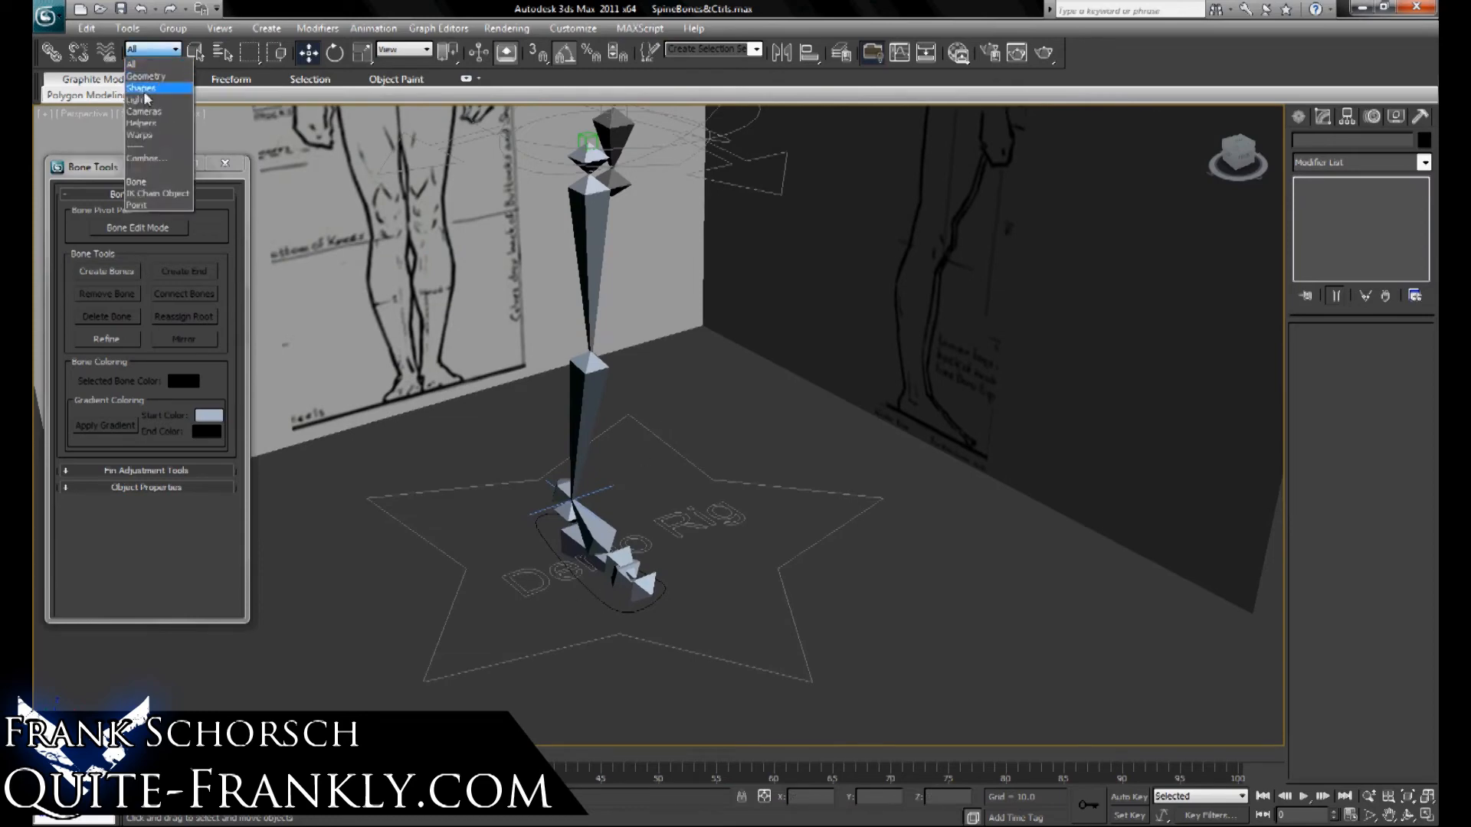
left_click(154, 187)
left_click_drag(490, 115, 759, 693)
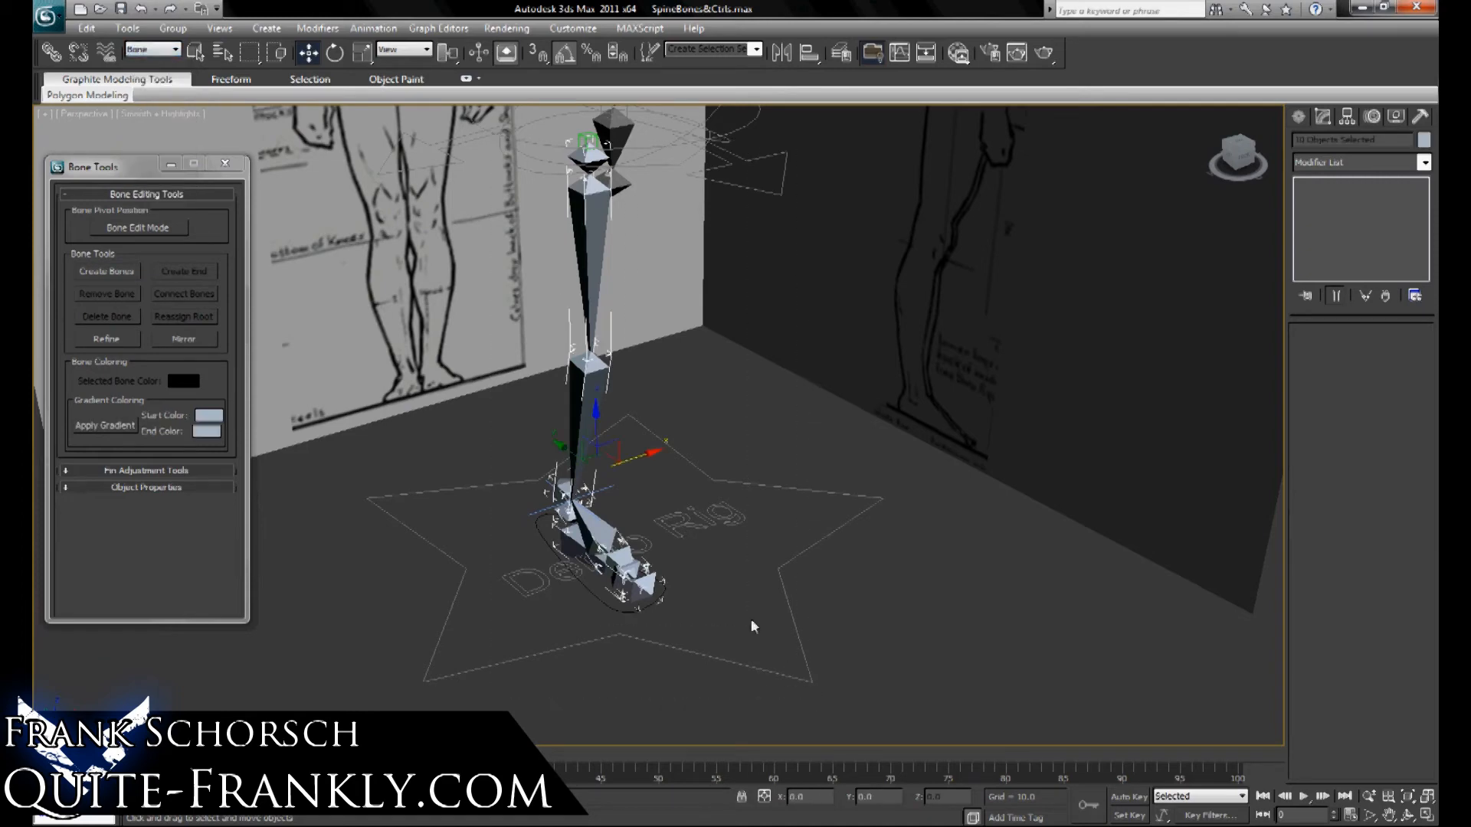
Open Rename Objects for the selected bones and enter the base name Bone_NameofCharacter_NameofBone_R.
left_click(127, 28)
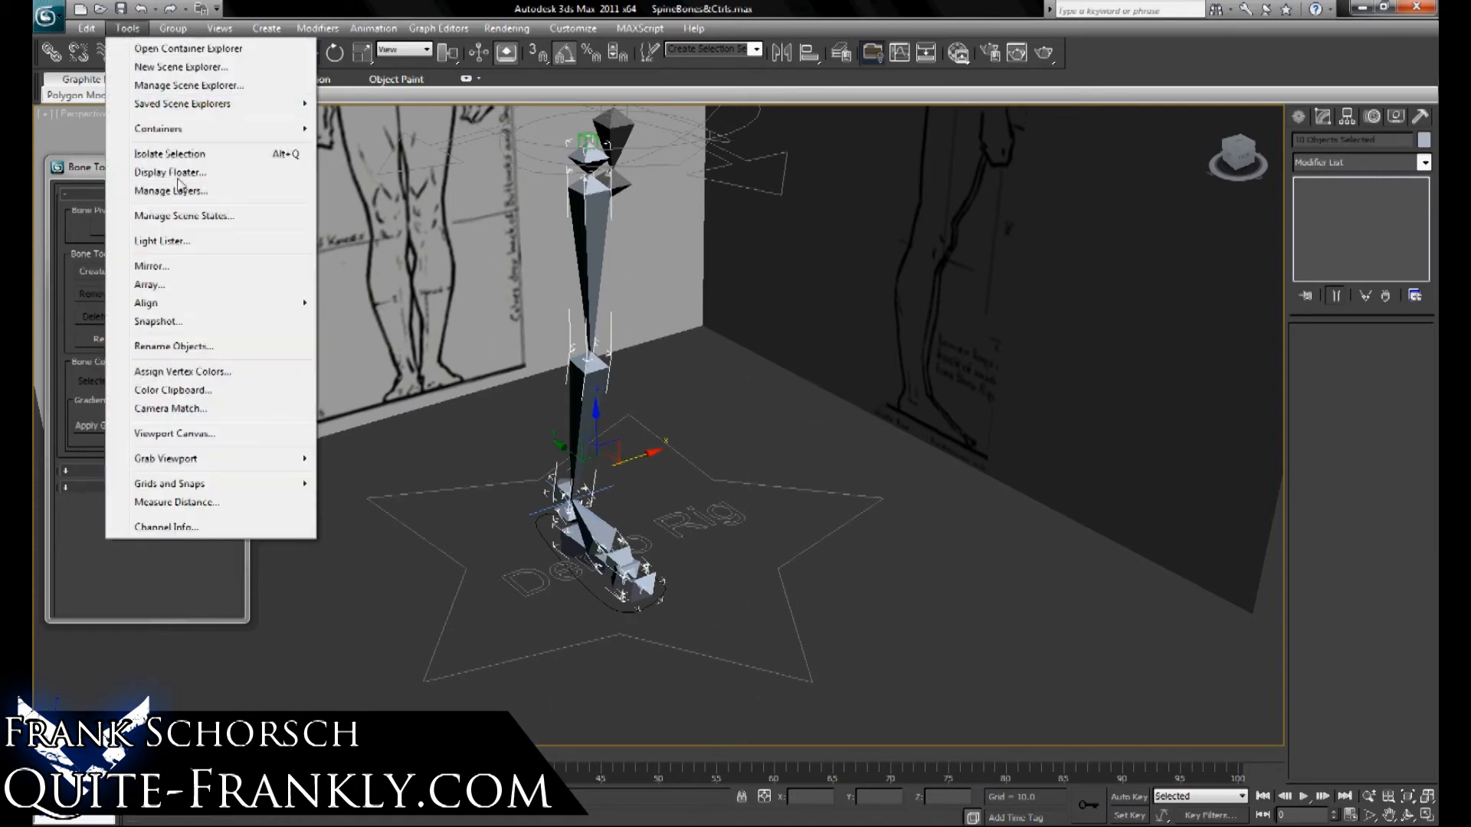
left_click(181, 347)
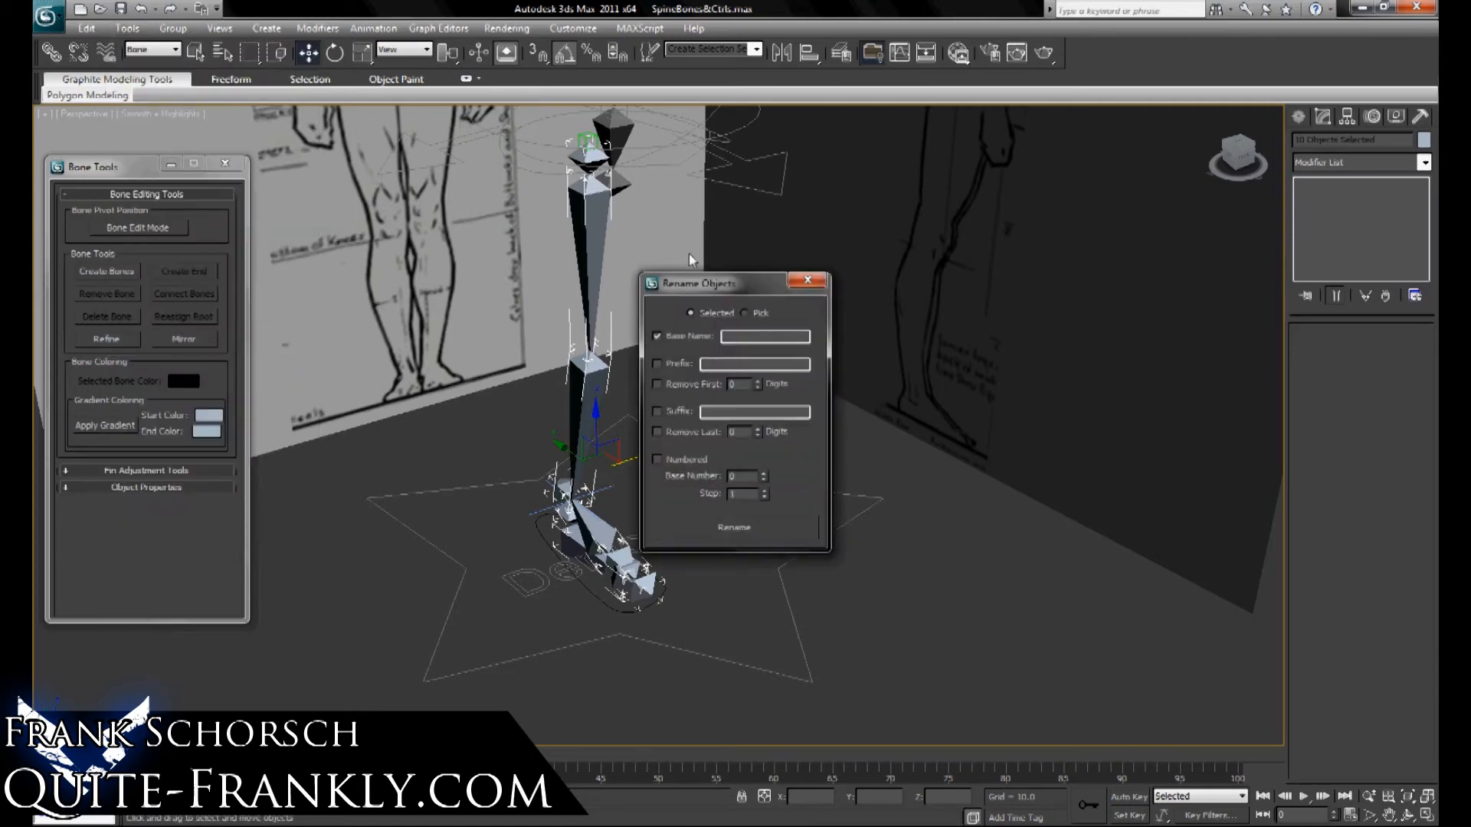
left_click_drag(679, 296, 862, 300)
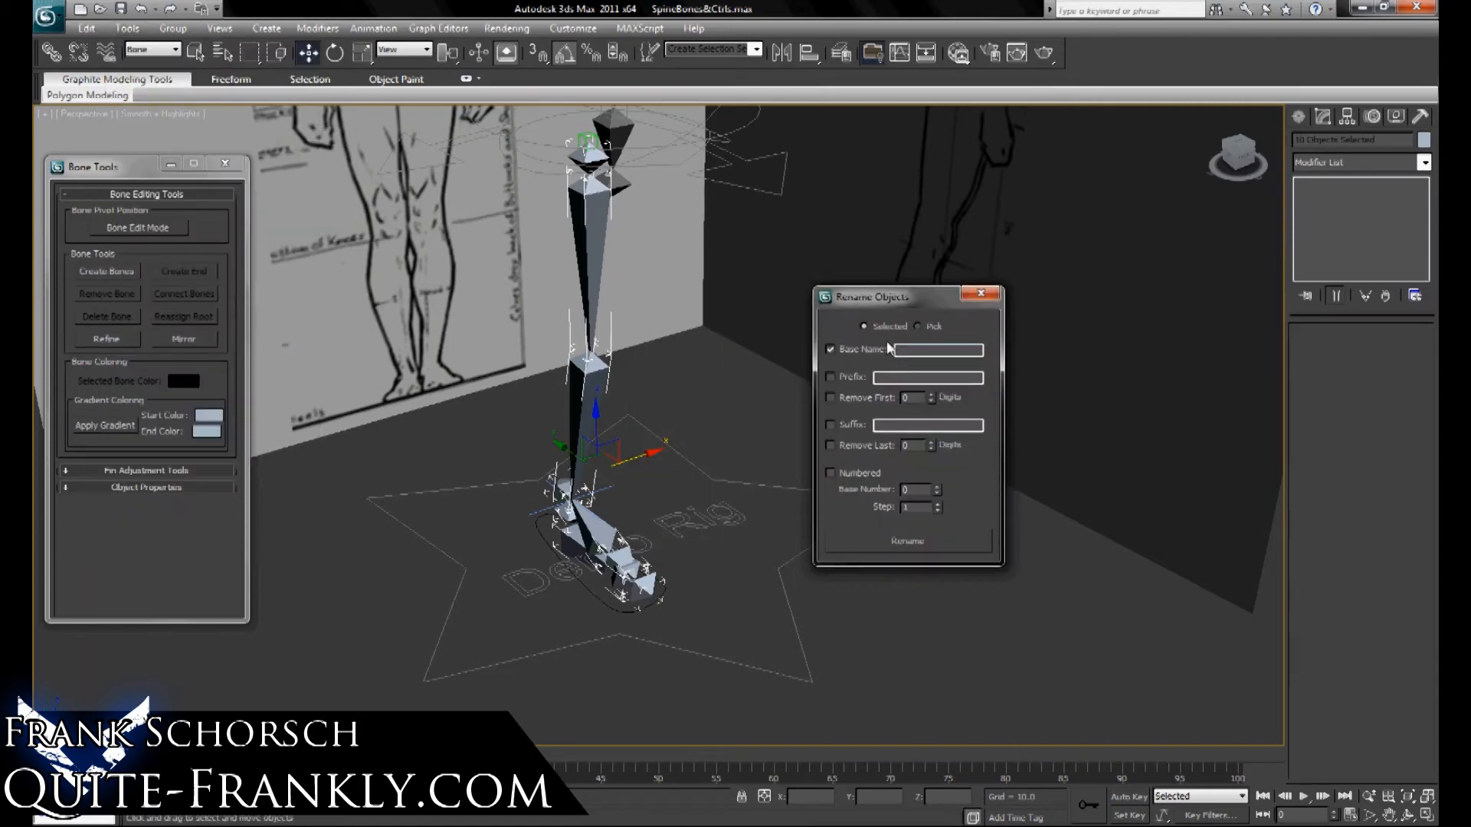
type("Bone")
type("_NameofCharacter")
type("_")
type("NameofBone")
type("_R")
left_click_drag(848, 300, 899, 314)
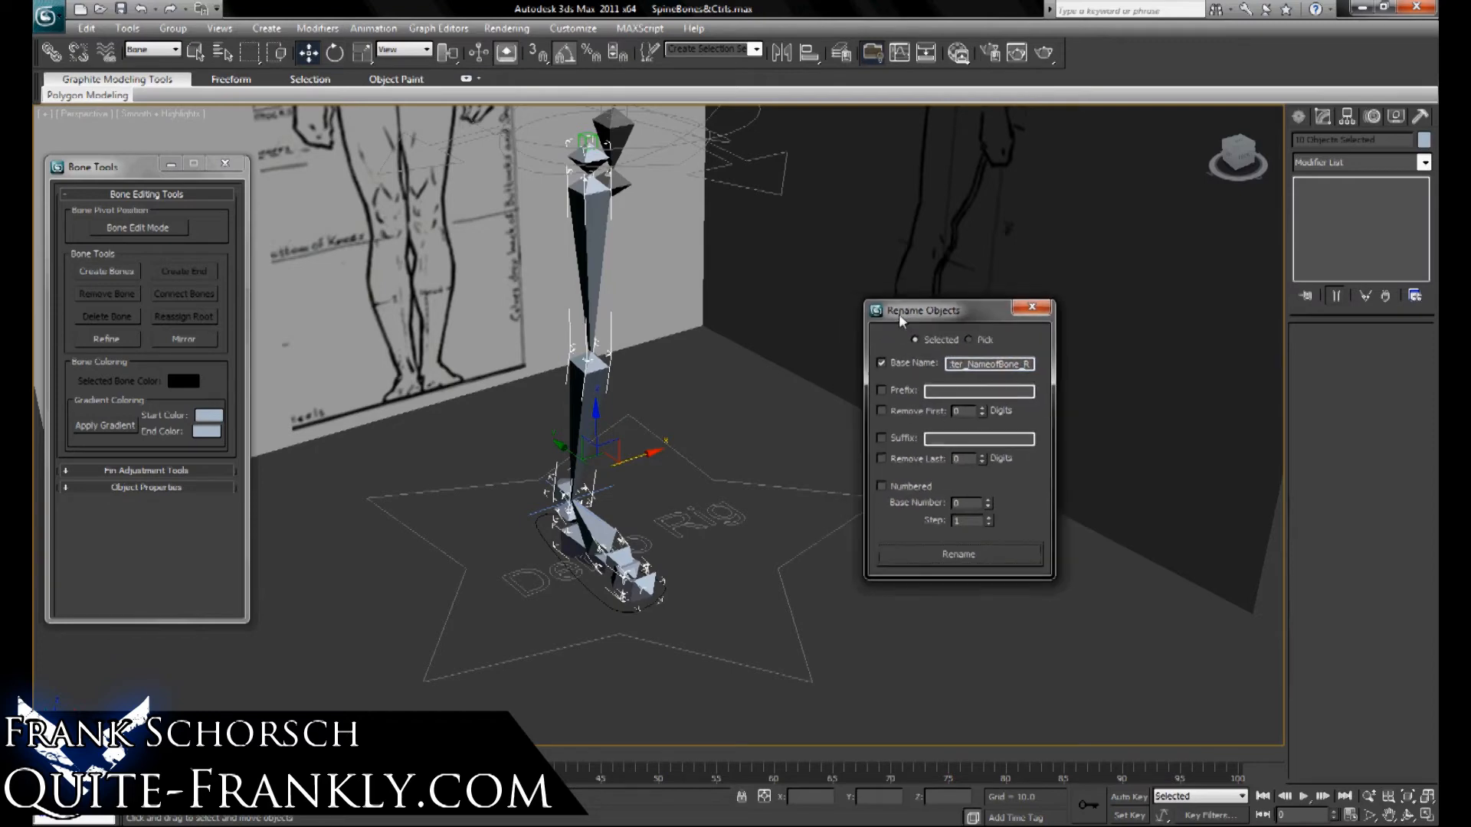
Select the three small end bones at the ankle and toe tip, and set the rename to the prefix Terminator instead of a base name.
middle_click_drag(835, 368, 702, 387, "alt")
scroll(703, 390, "up", 5)
left_click(702, 458)
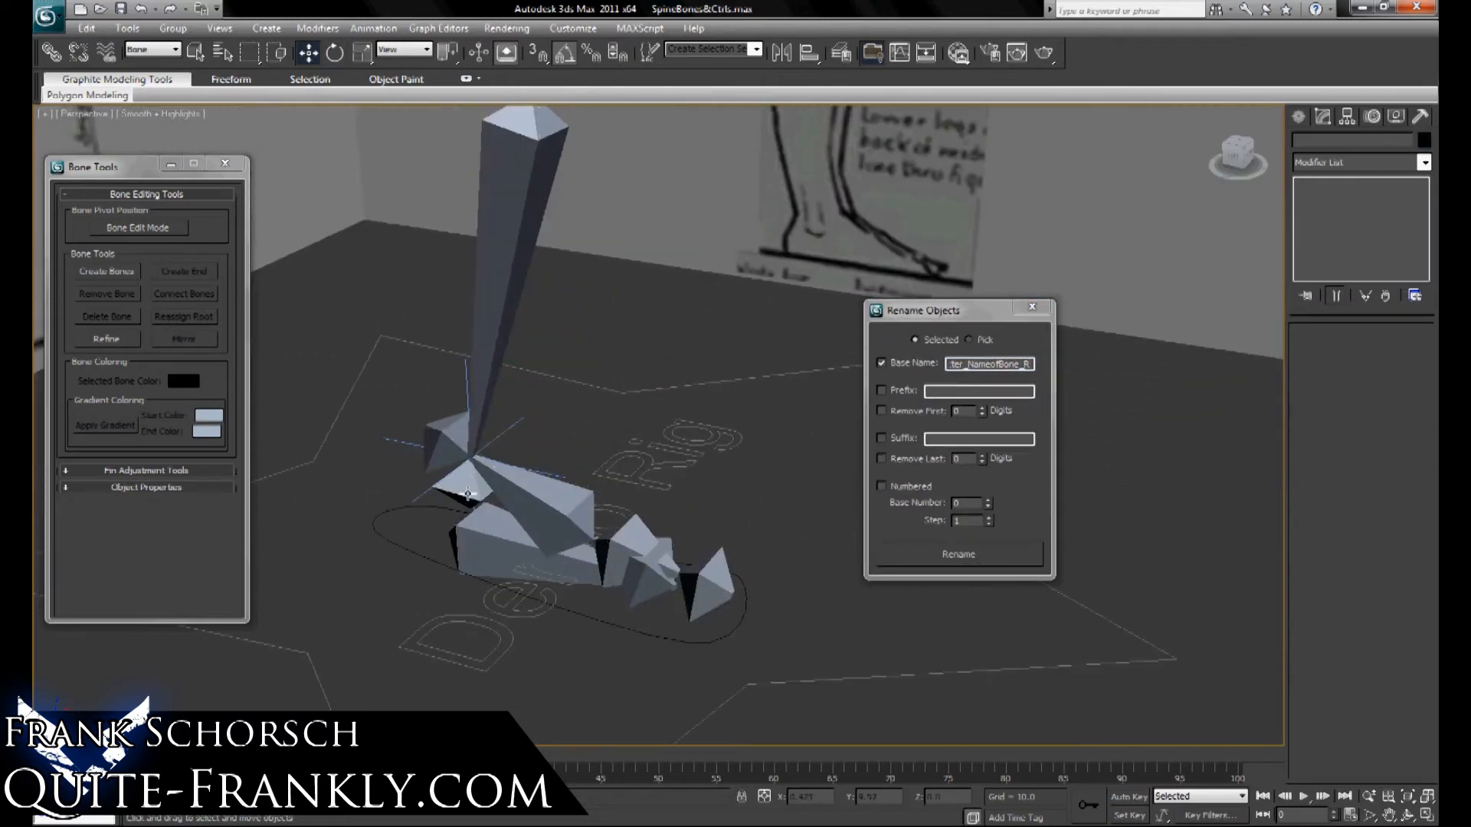
left_click(468, 493)
left_click(435, 430, "ctrl")
left_click(709, 584, "ctrl")
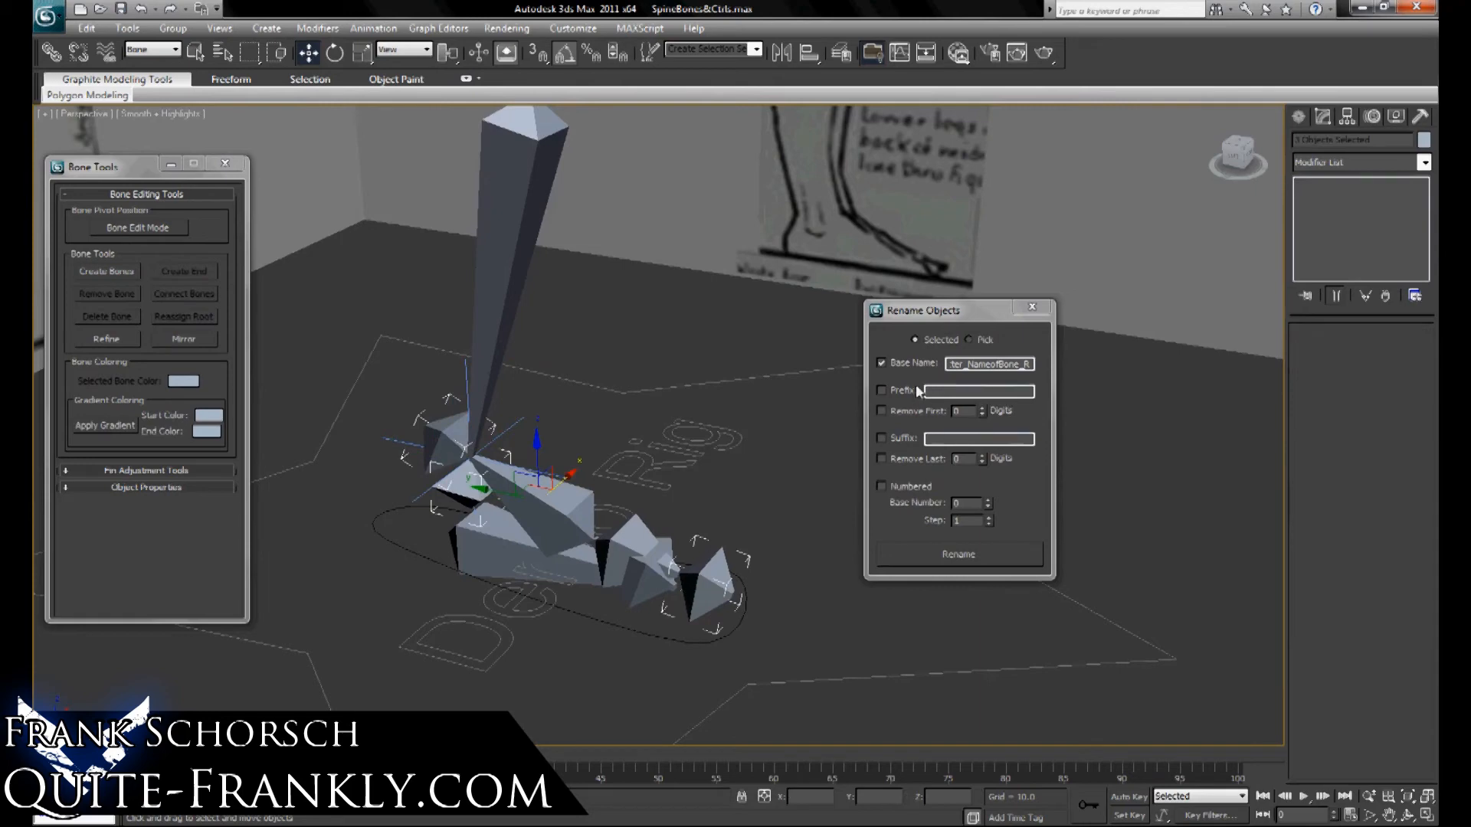
left_click(881, 363)
left_click(881, 390)
Select the two lower reverse foot bones, rename them with the prefix Null and close Rename Objects.
left_click(482, 571)
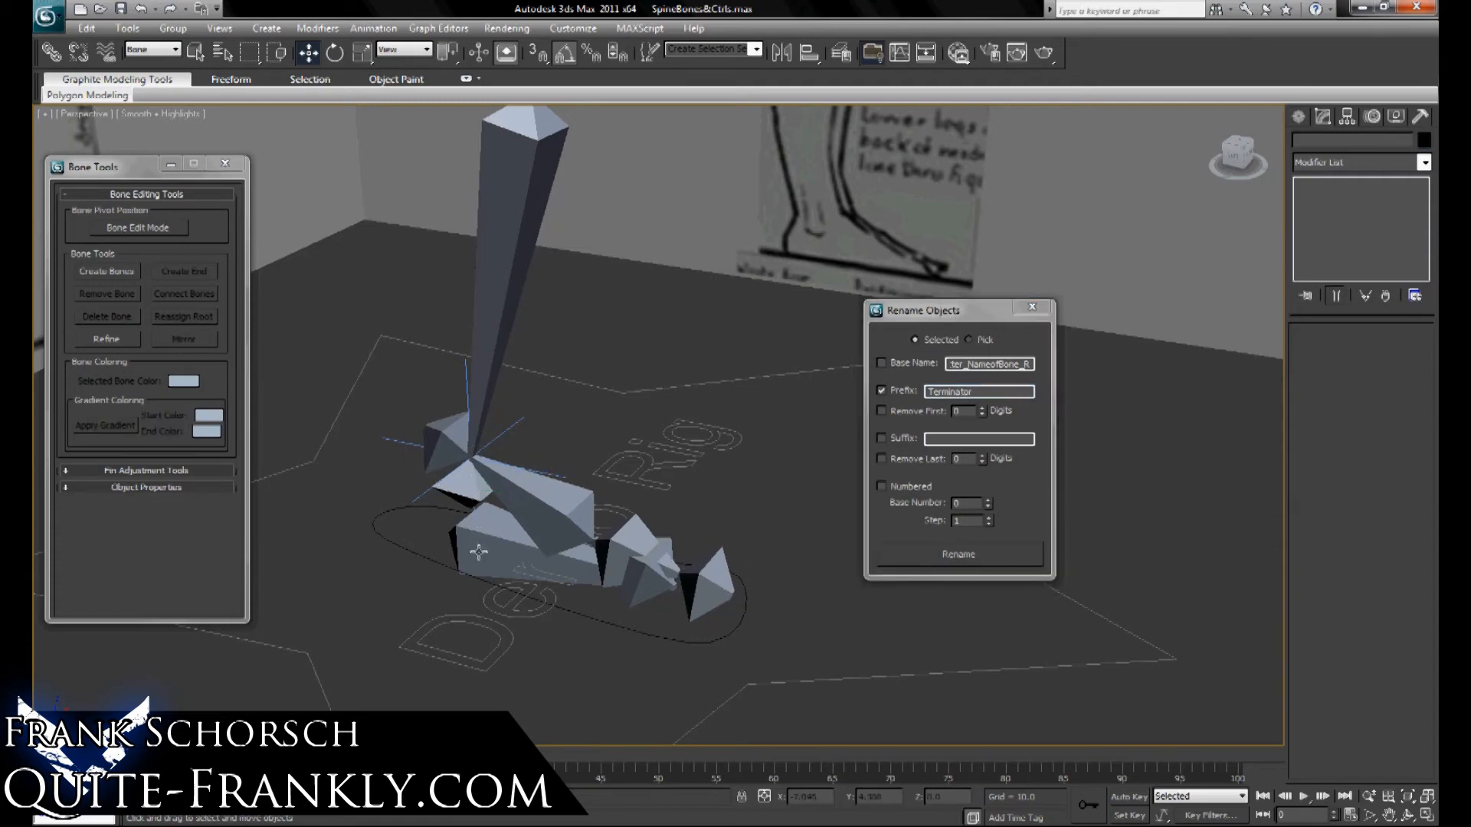
left_click(639, 576, "ctrl")
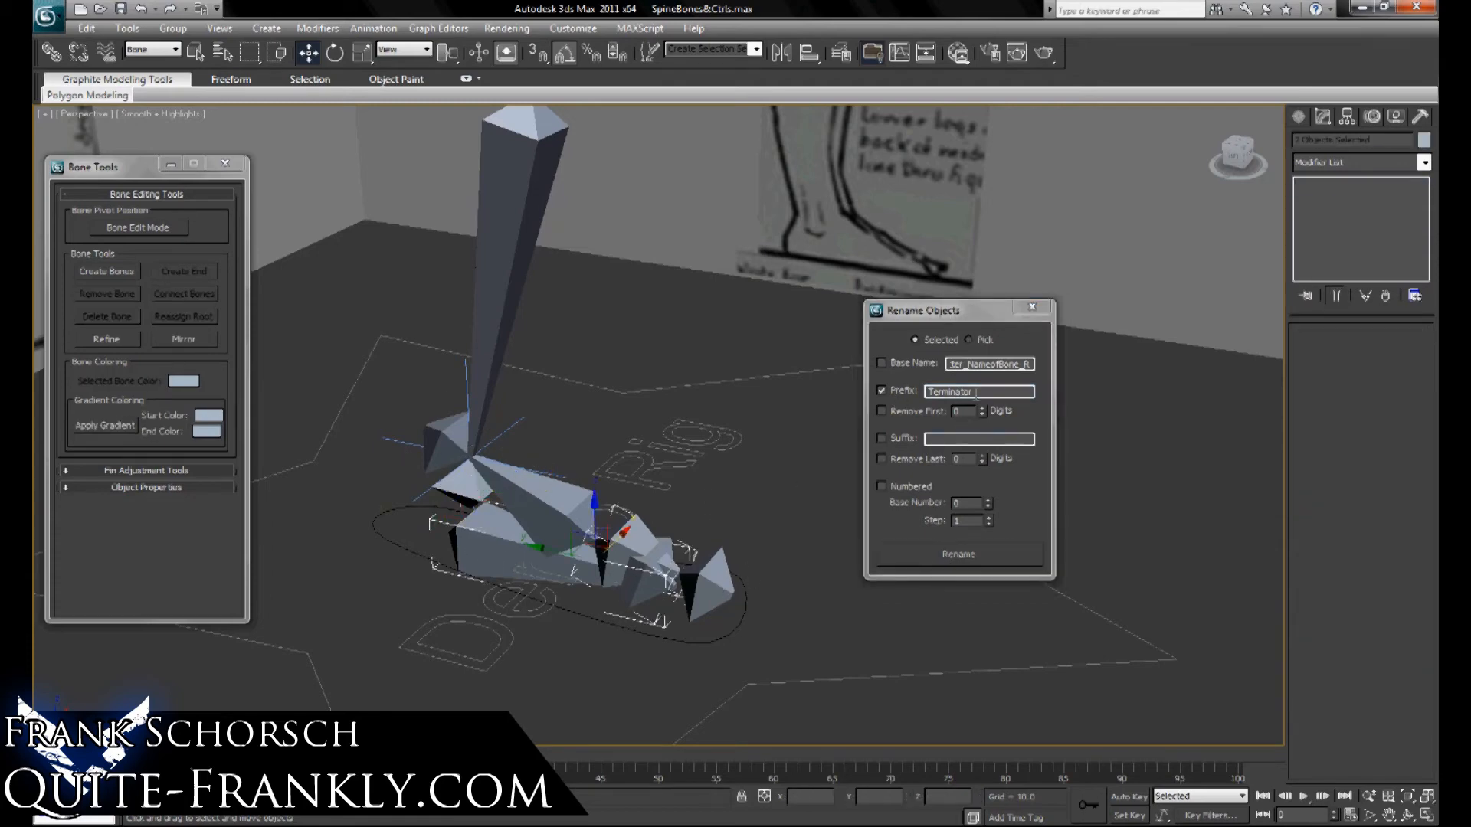
double_click(977, 393)
type("Null")
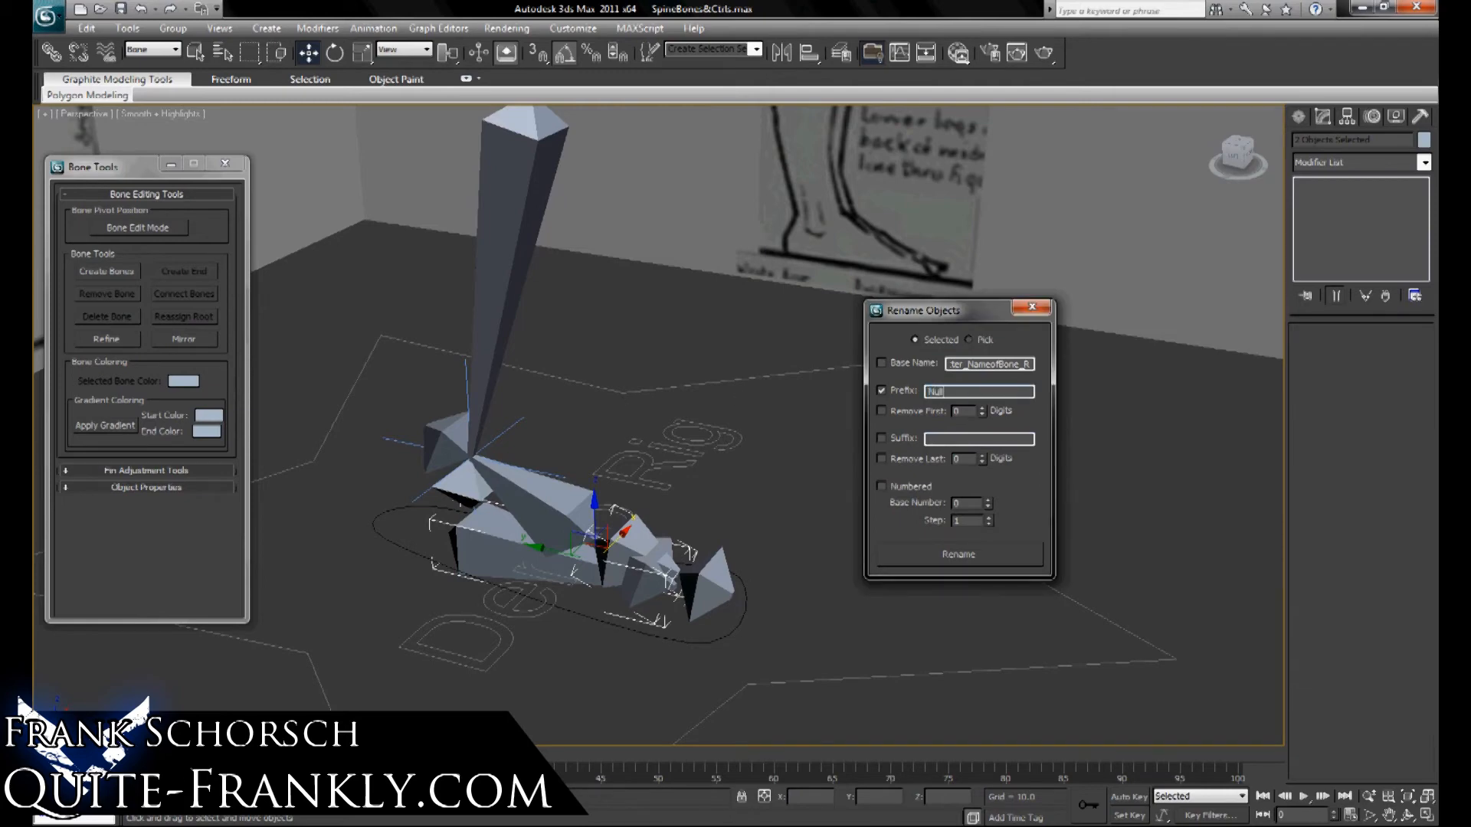
left_click(931, 559)
left_click(1040, 310)
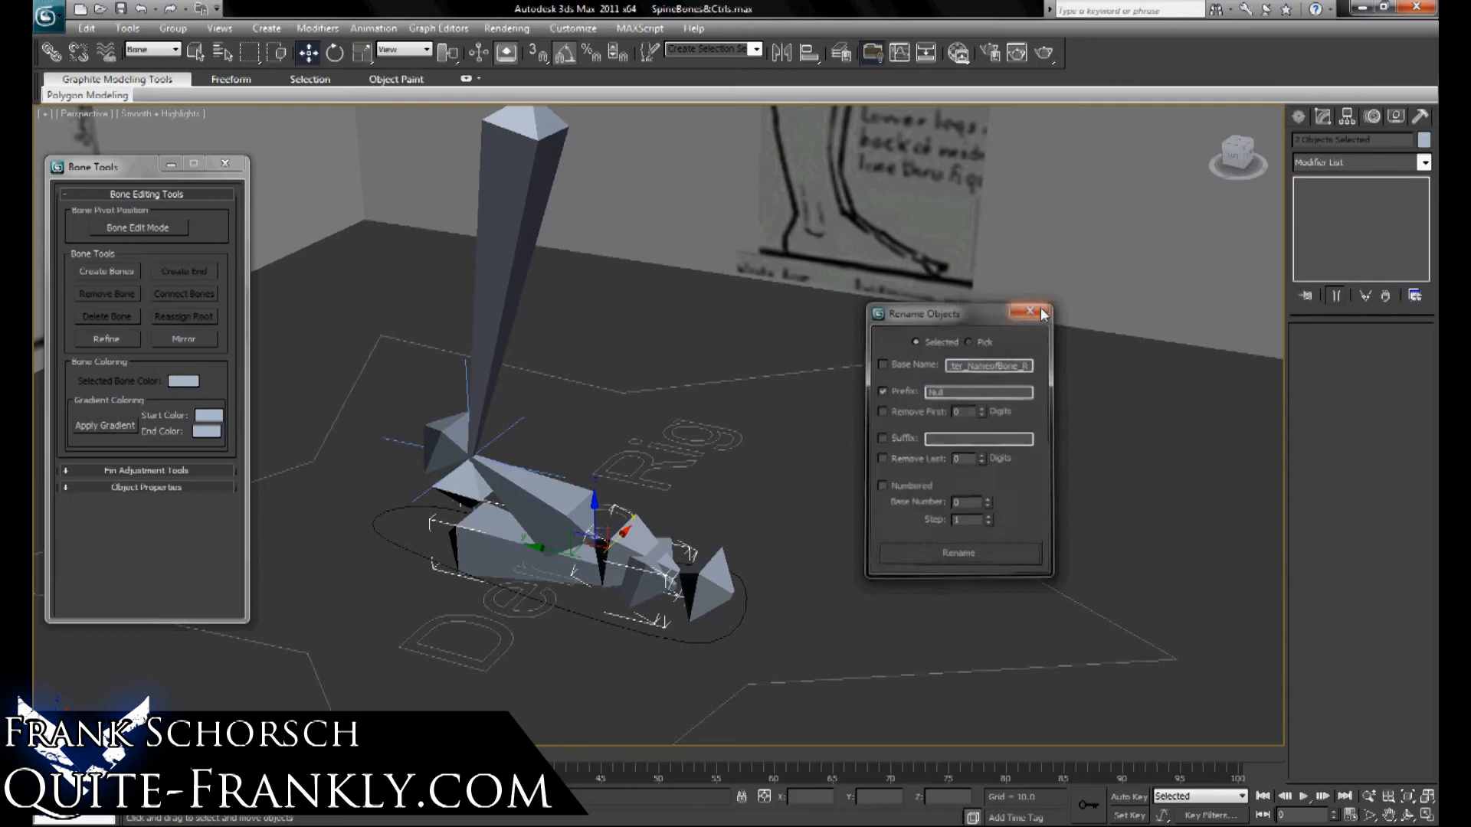
Add the toe-tip and ankle end bones to the selected null bones and set their object color to dark red.
left_click(710, 607, "ctrl")
left_click(432, 446, "ctrl")
left_click(455, 487, "ctrl")
left_click(1420, 117)
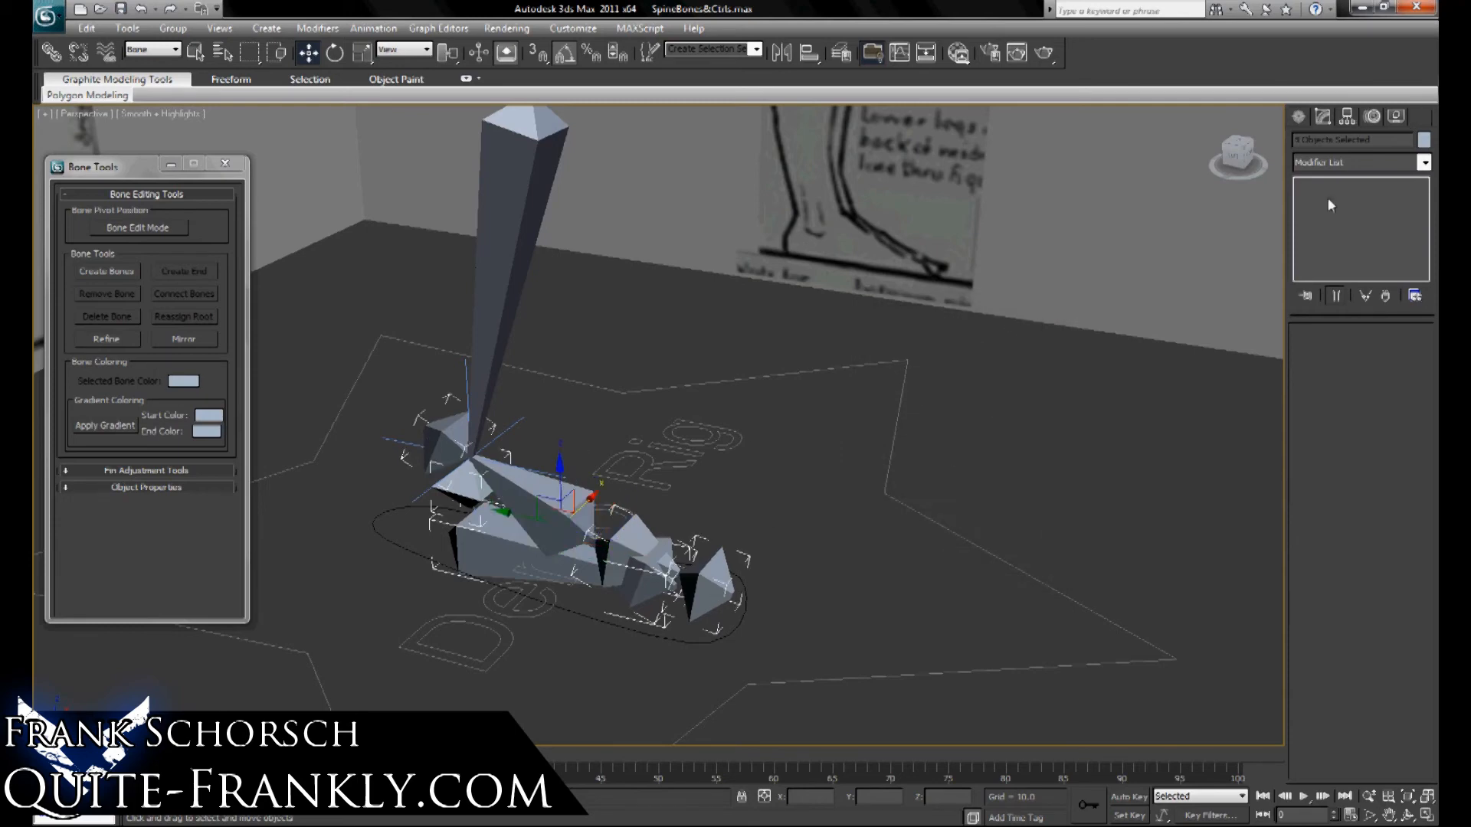
left_click(1424, 140)
left_click(603, 412)
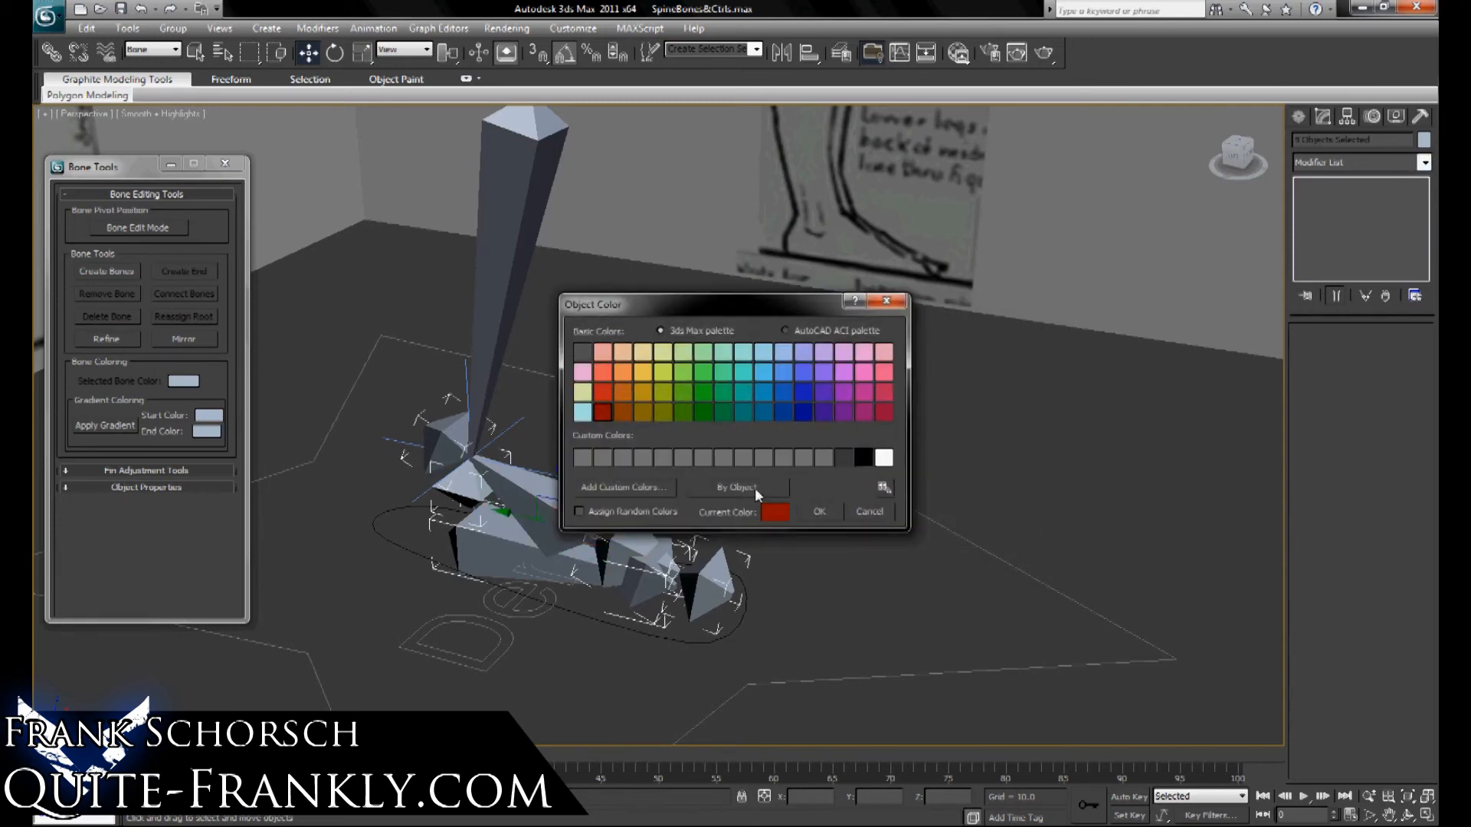
left_click(831, 512)
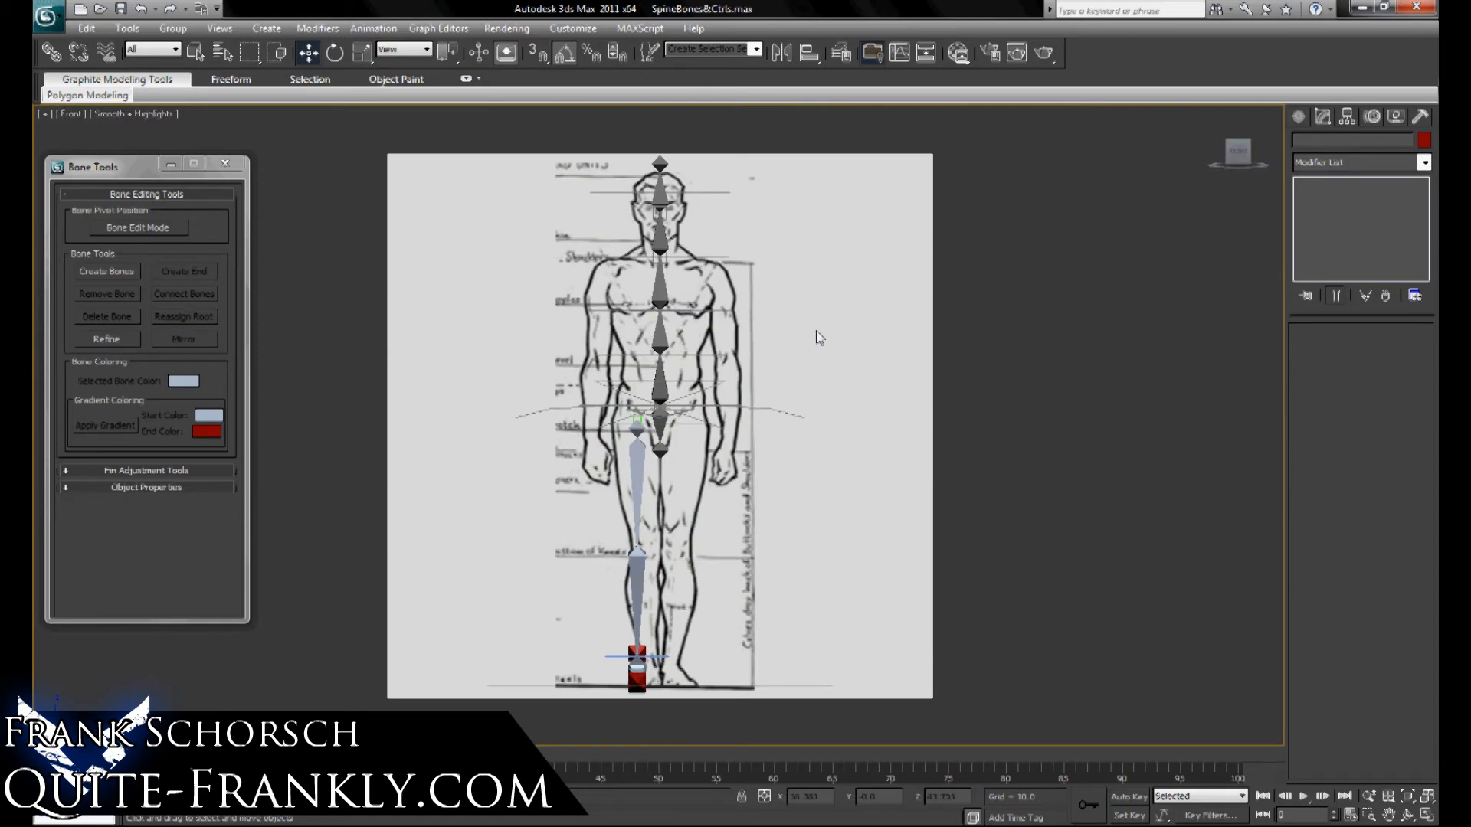
Select the complete leg rig from hip to foot in the front view and group it.
left_click_drag(816, 330, 469, 742)
key("p")
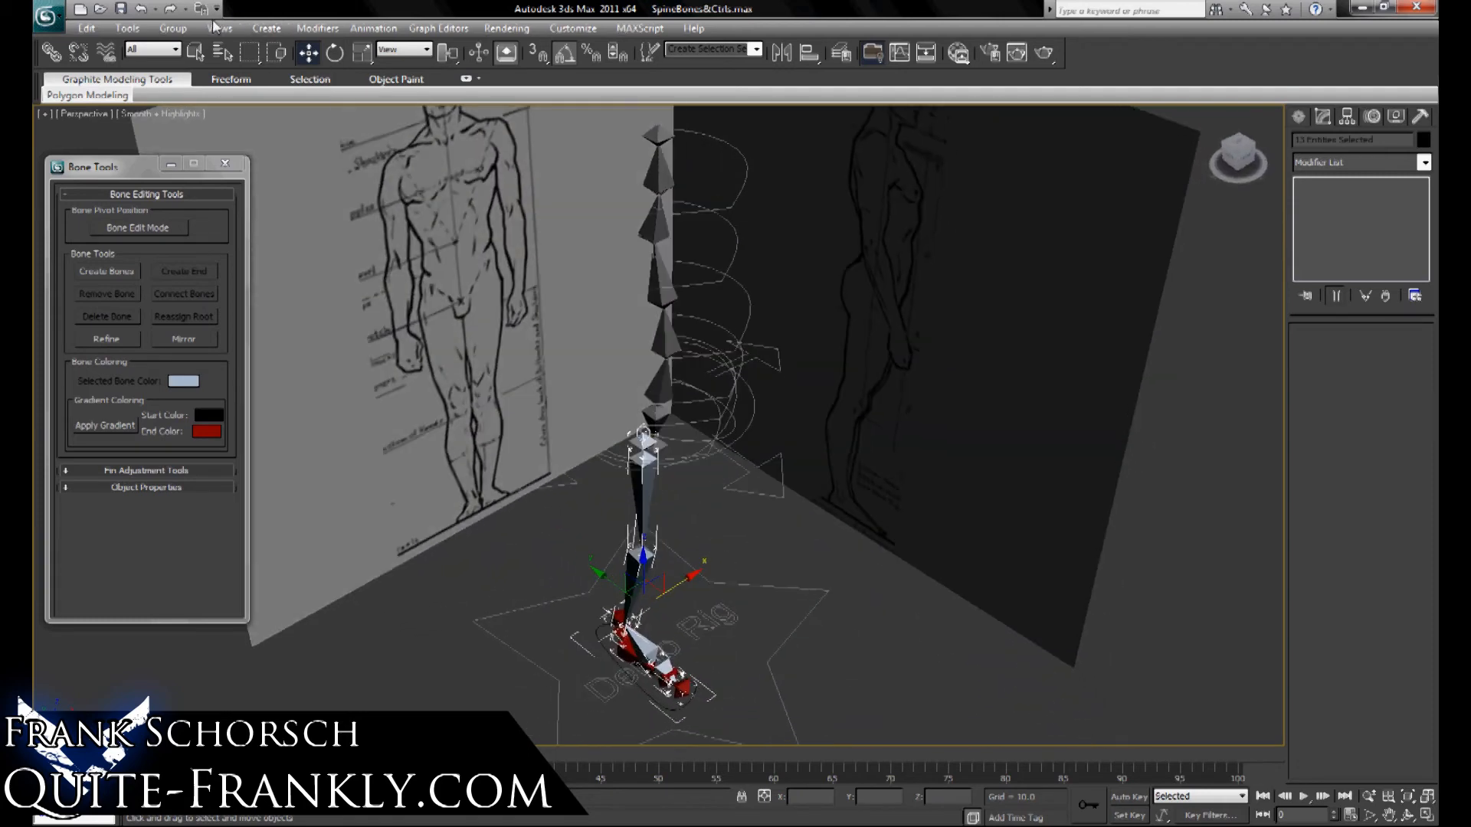
left_click(173, 27)
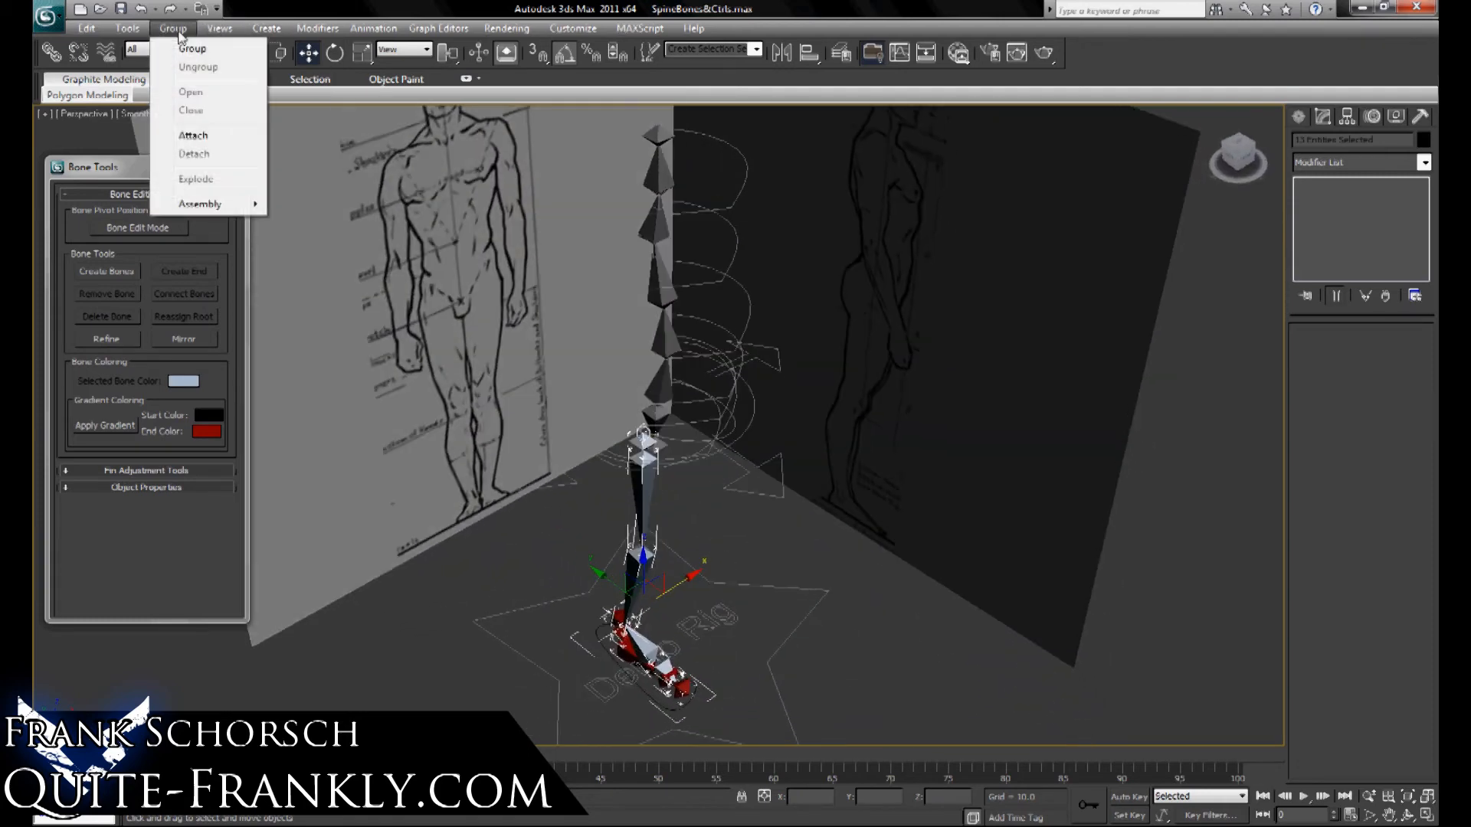
left_click(184, 46)
key("Return")
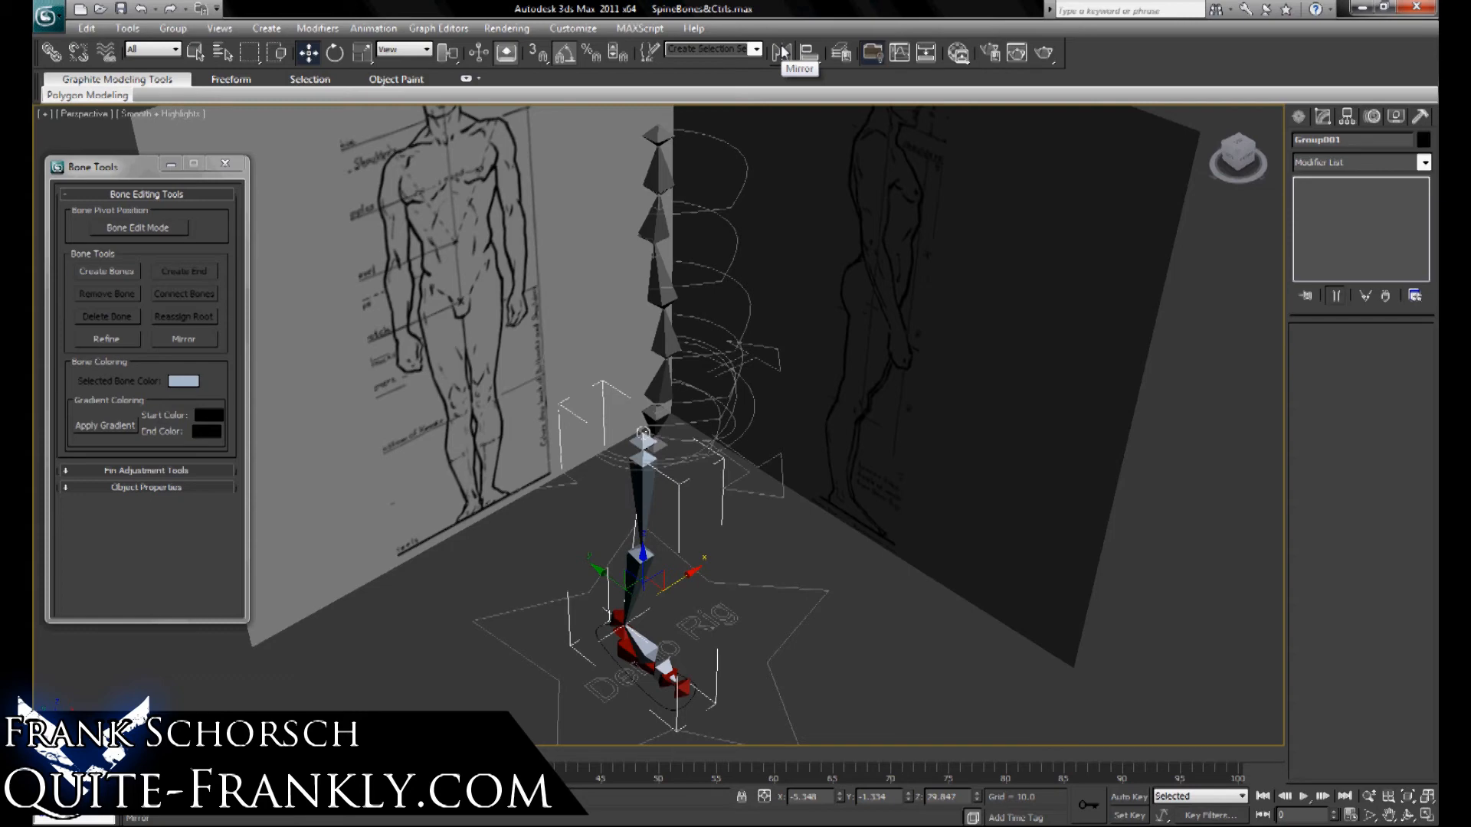
Mirror the leg group along X as a copy and make its X position positive to place it on the opposite side.
left_click(782, 52)
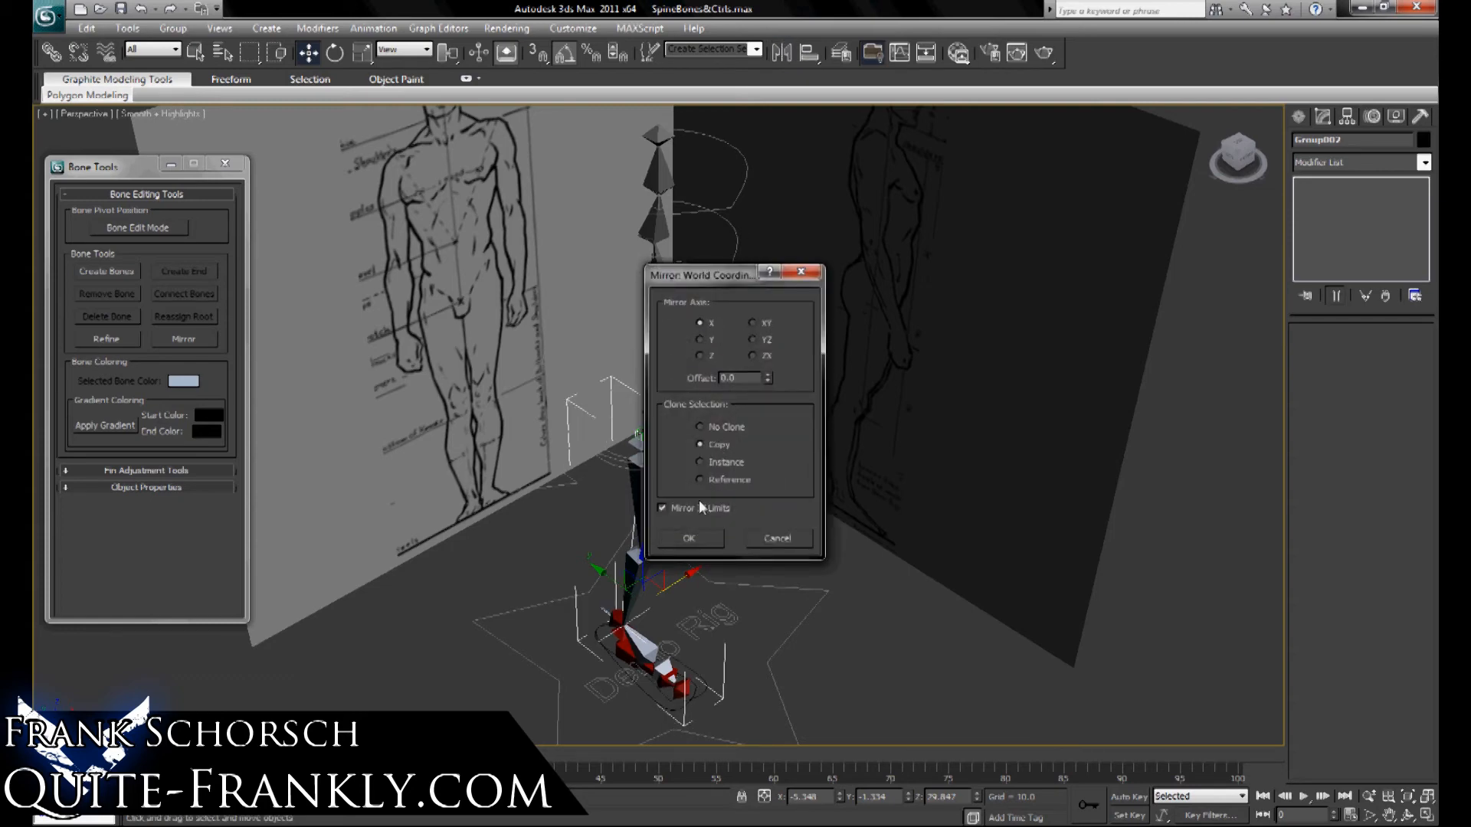
left_click(690, 539)
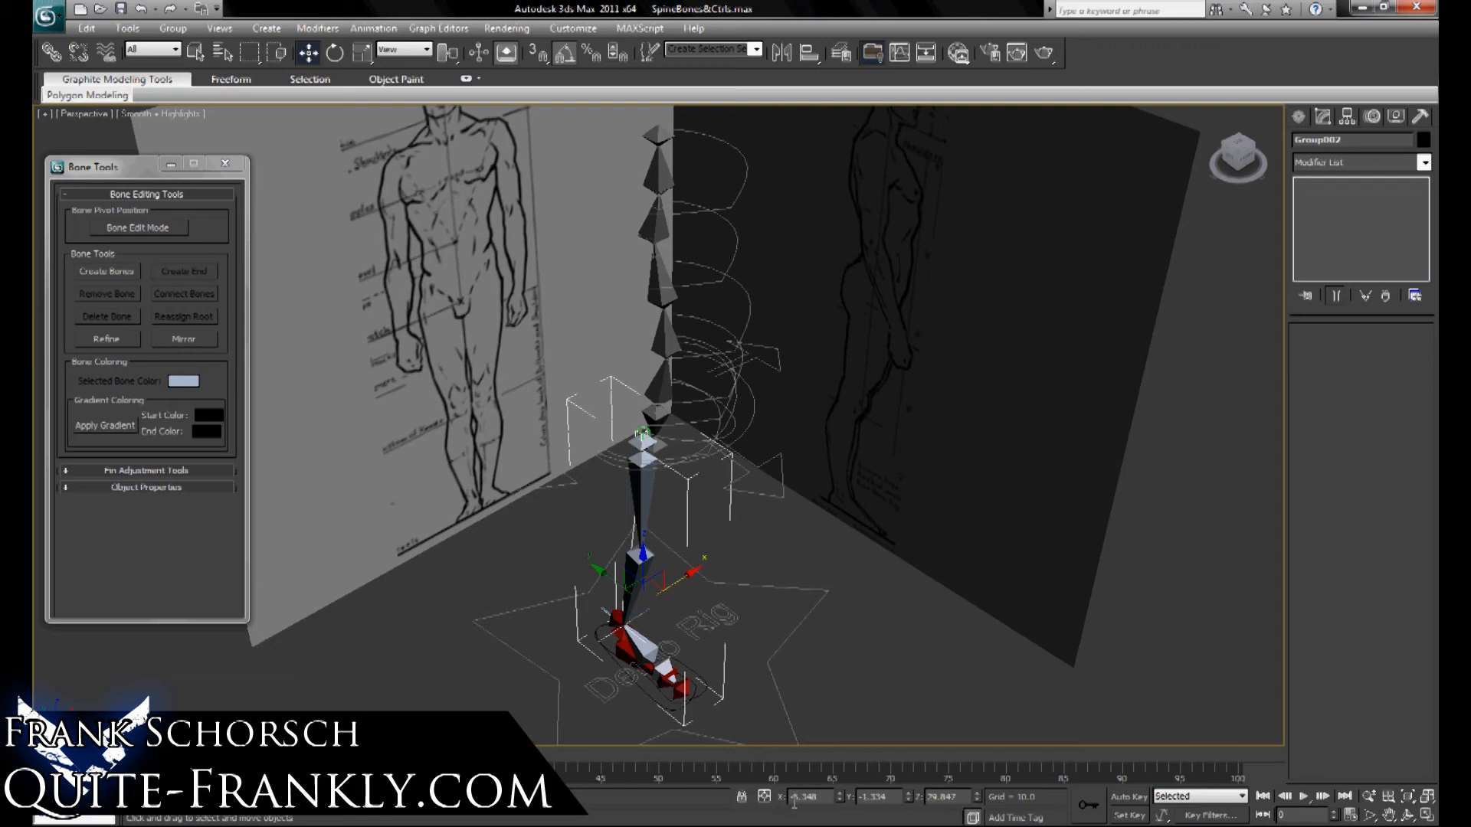
key("Delete")
key("Return")
middle_click_drag(713, 546, 682, 528, "alt")
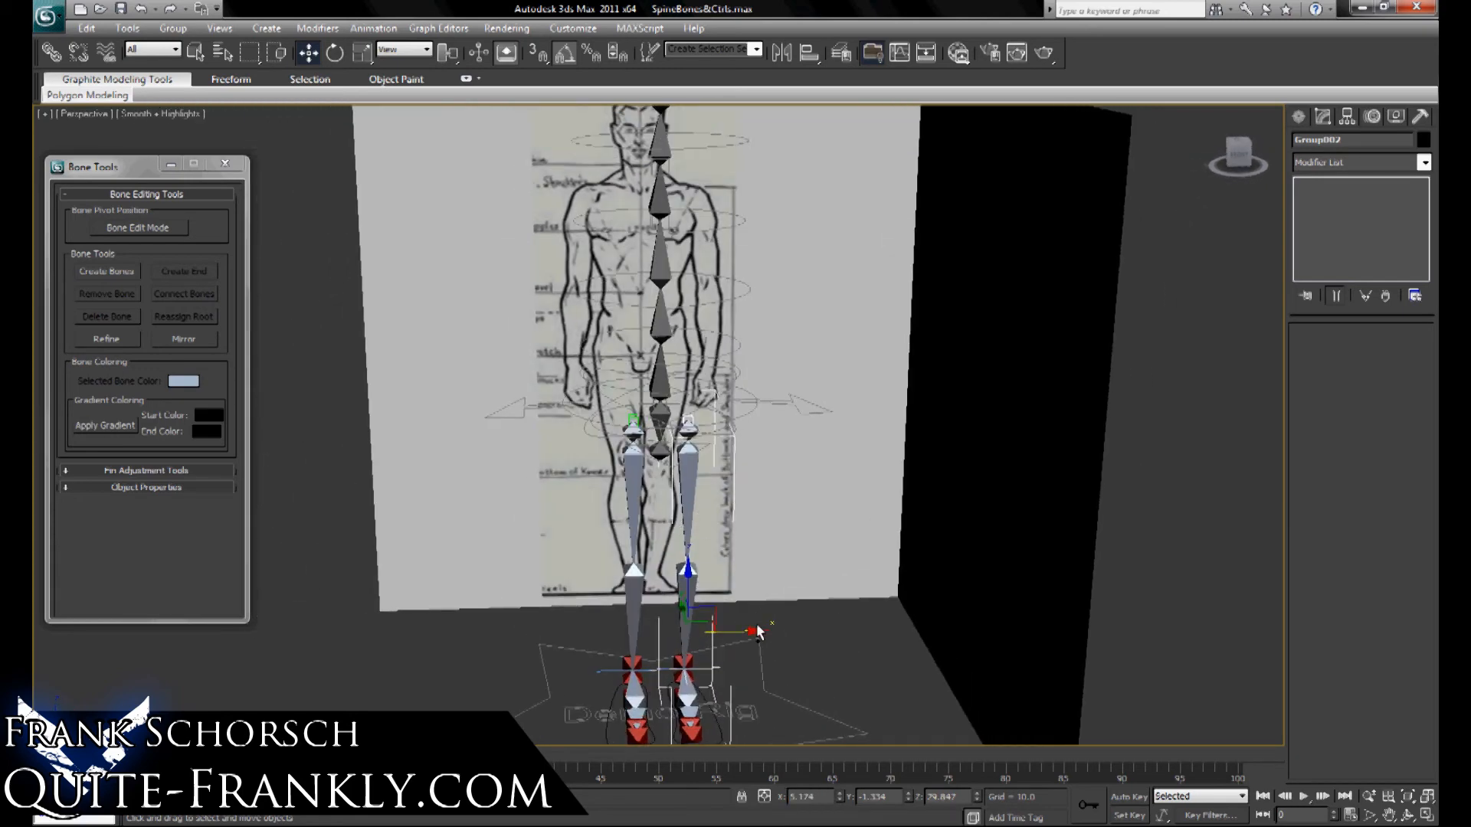
Select both leg groups and ungroup them.
left_click(633, 541, "ctrl")
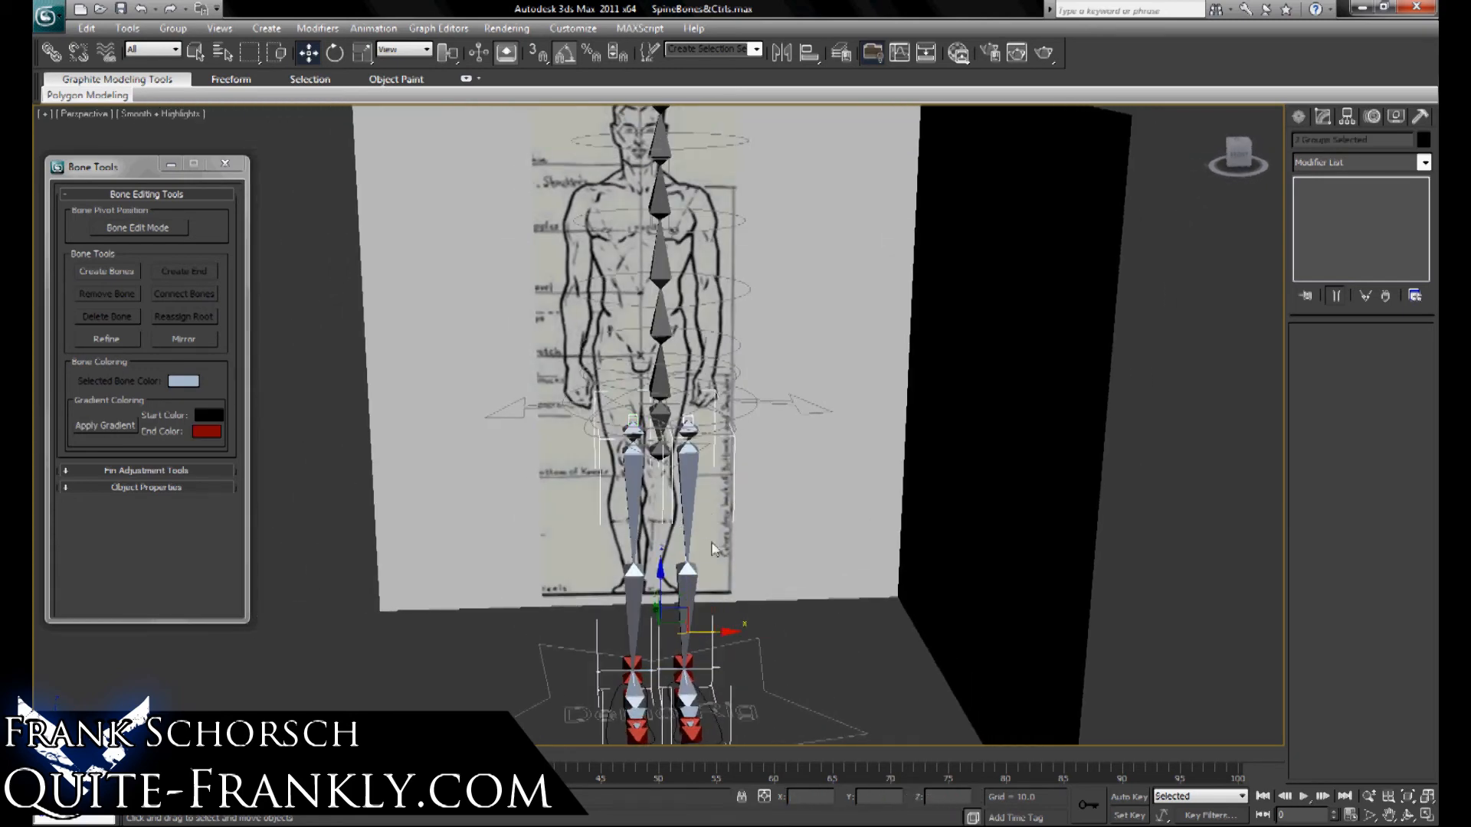
left_click(172, 29)
left_click(183, 68)
Select the mirrored leg's femur bone and examine the ending of its name.
middle_click_drag(777, 550, 685, 416)
left_click(681, 416)
left_click(604, 420)
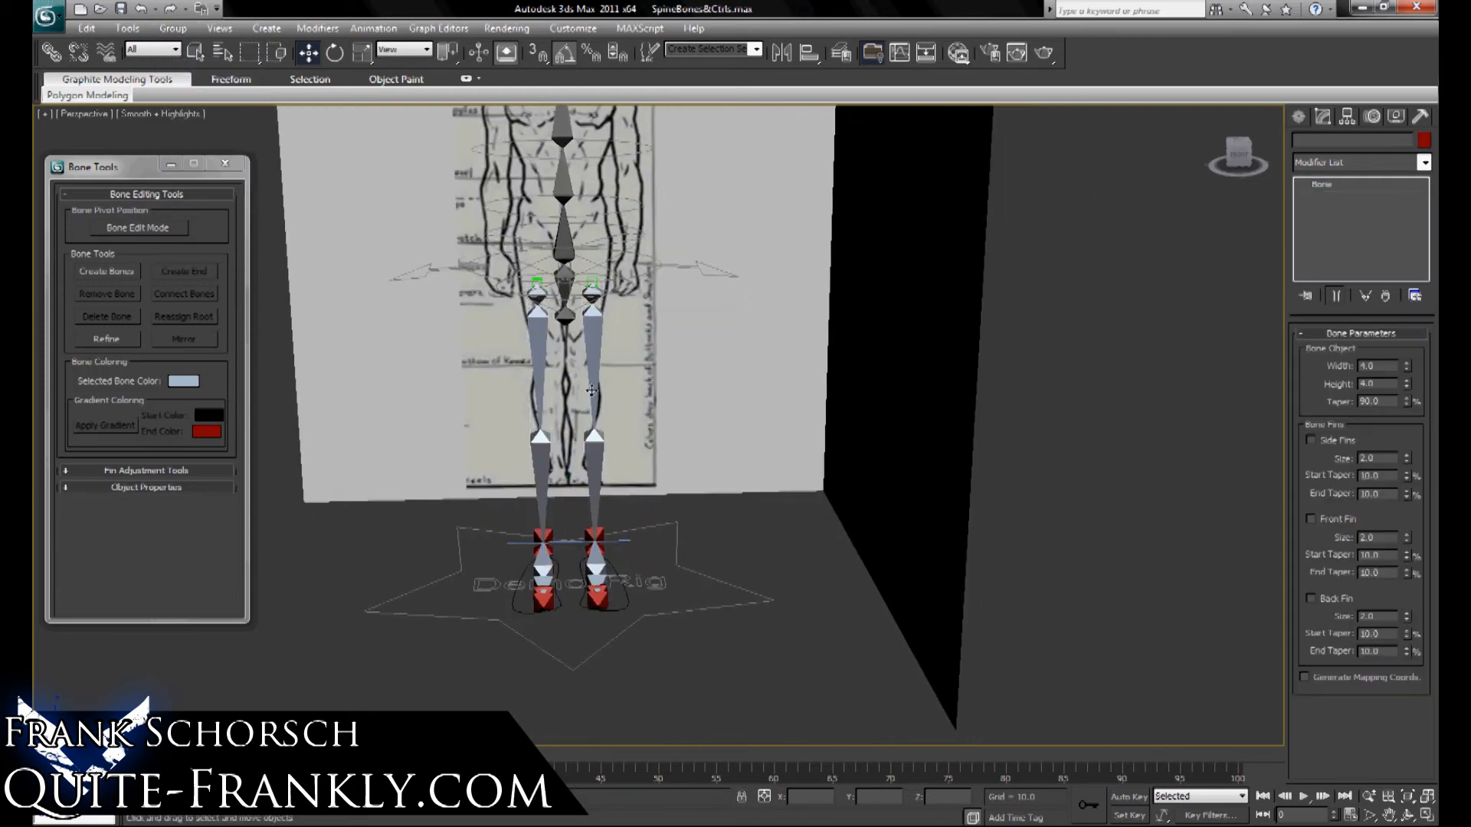
double_click(1399, 139)
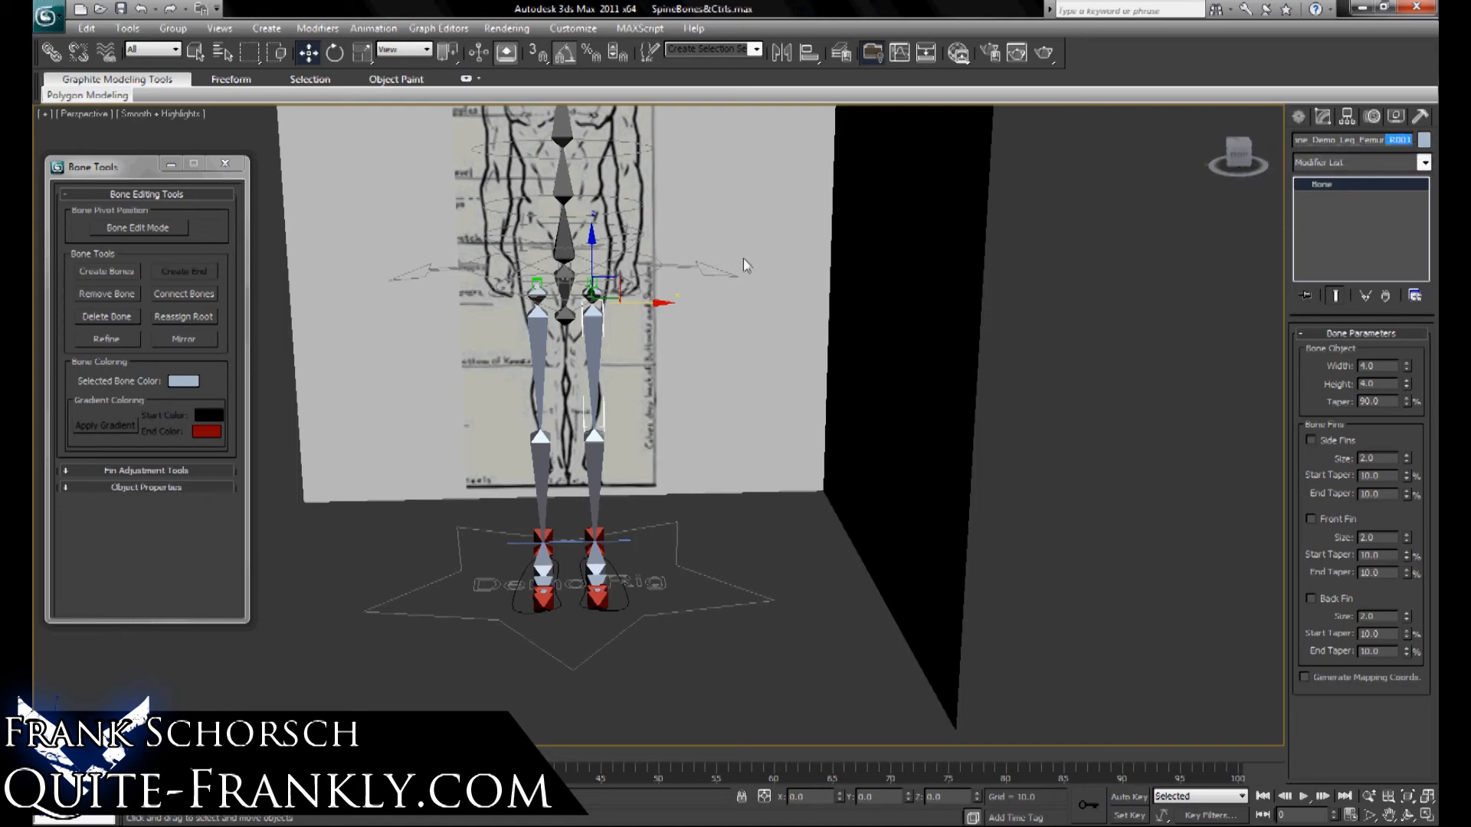
Reselect the mirrored leg's objects including its hip and set Rename Objects to replace the names' last digits with a new suffix, without a base name.
key("ctrl+z")
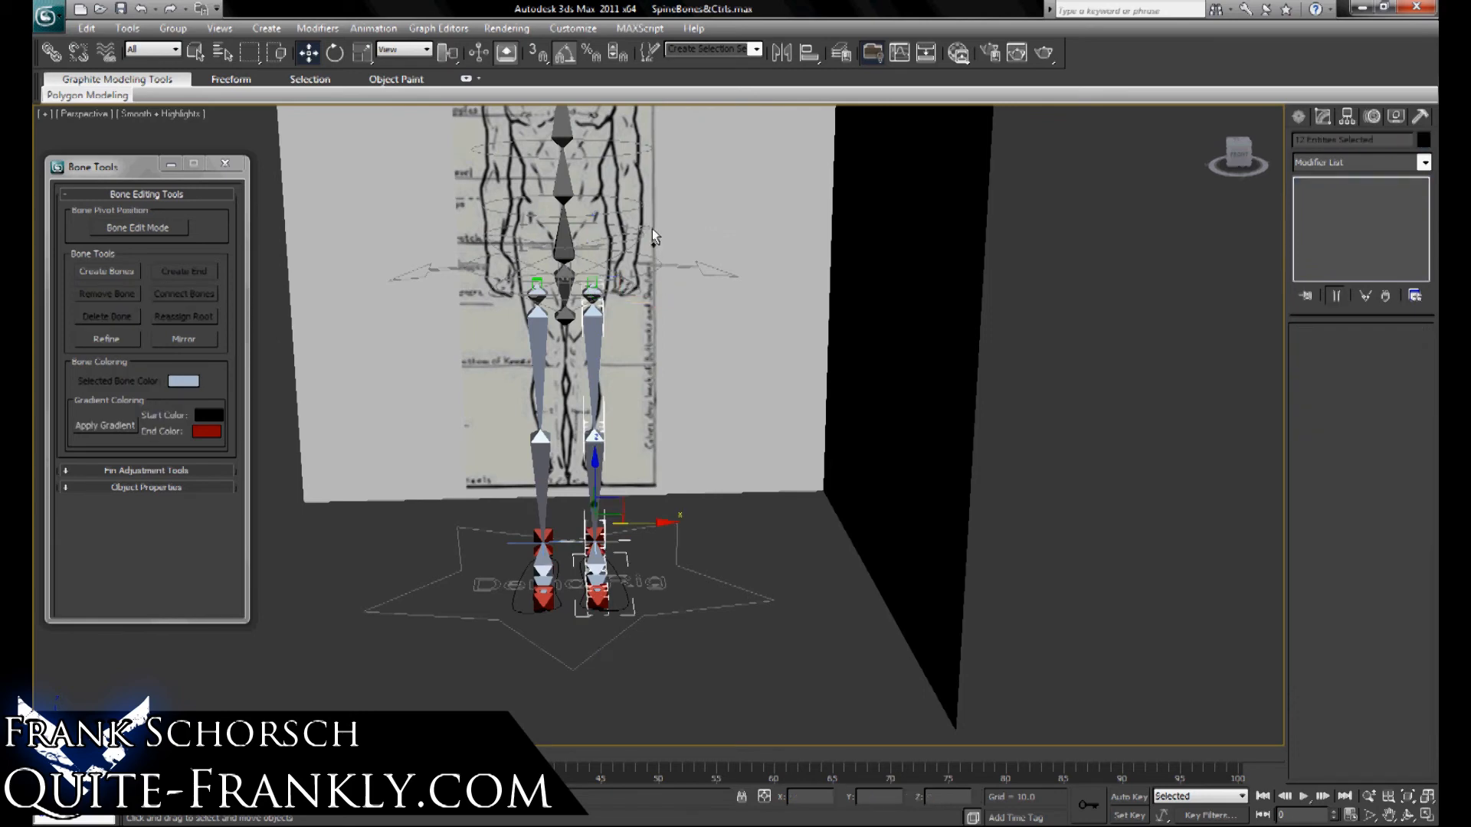
left_click(592, 295, "ctrl")
left_click(127, 28)
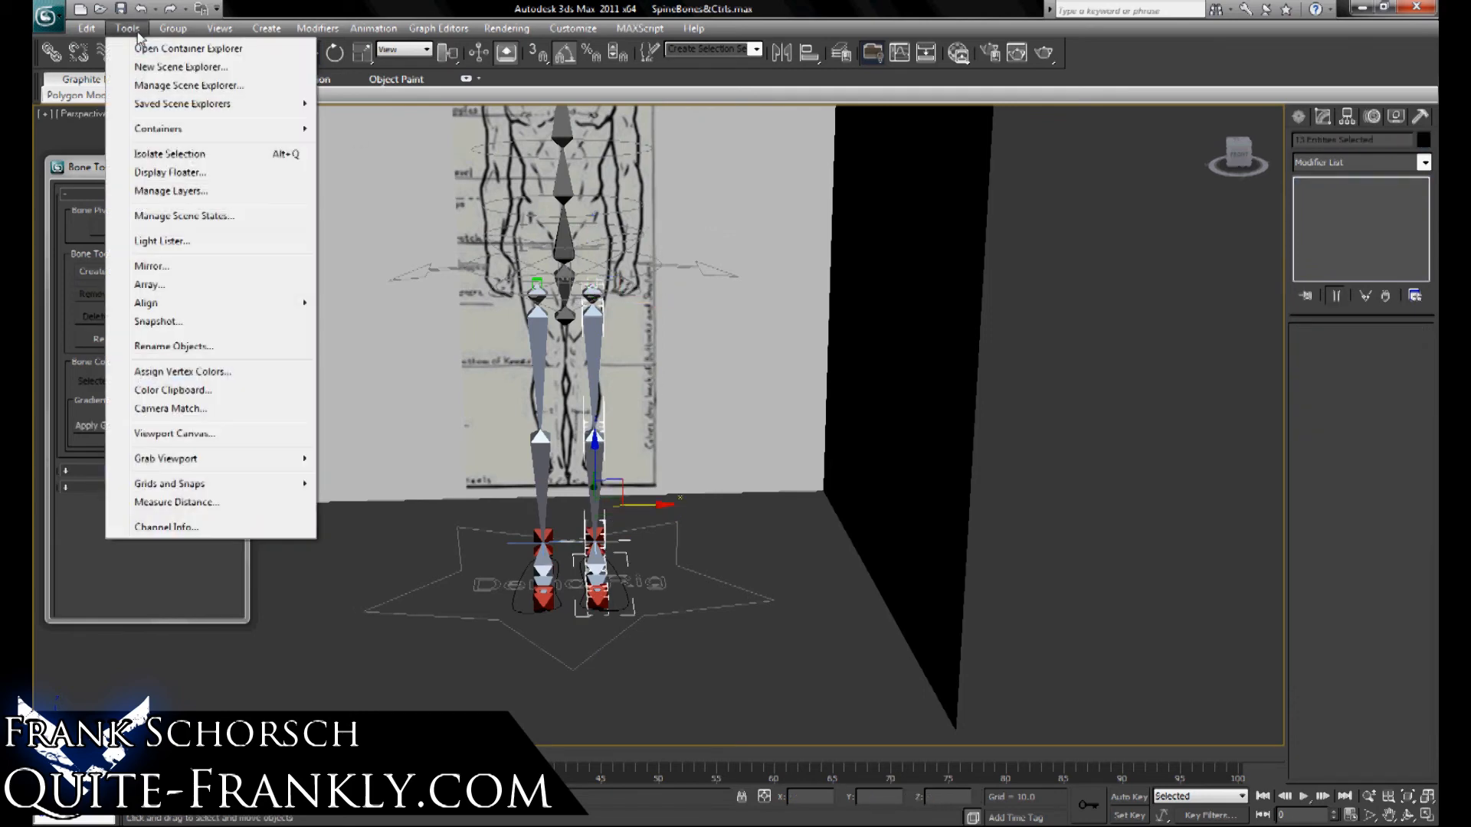
left_click(173, 346)
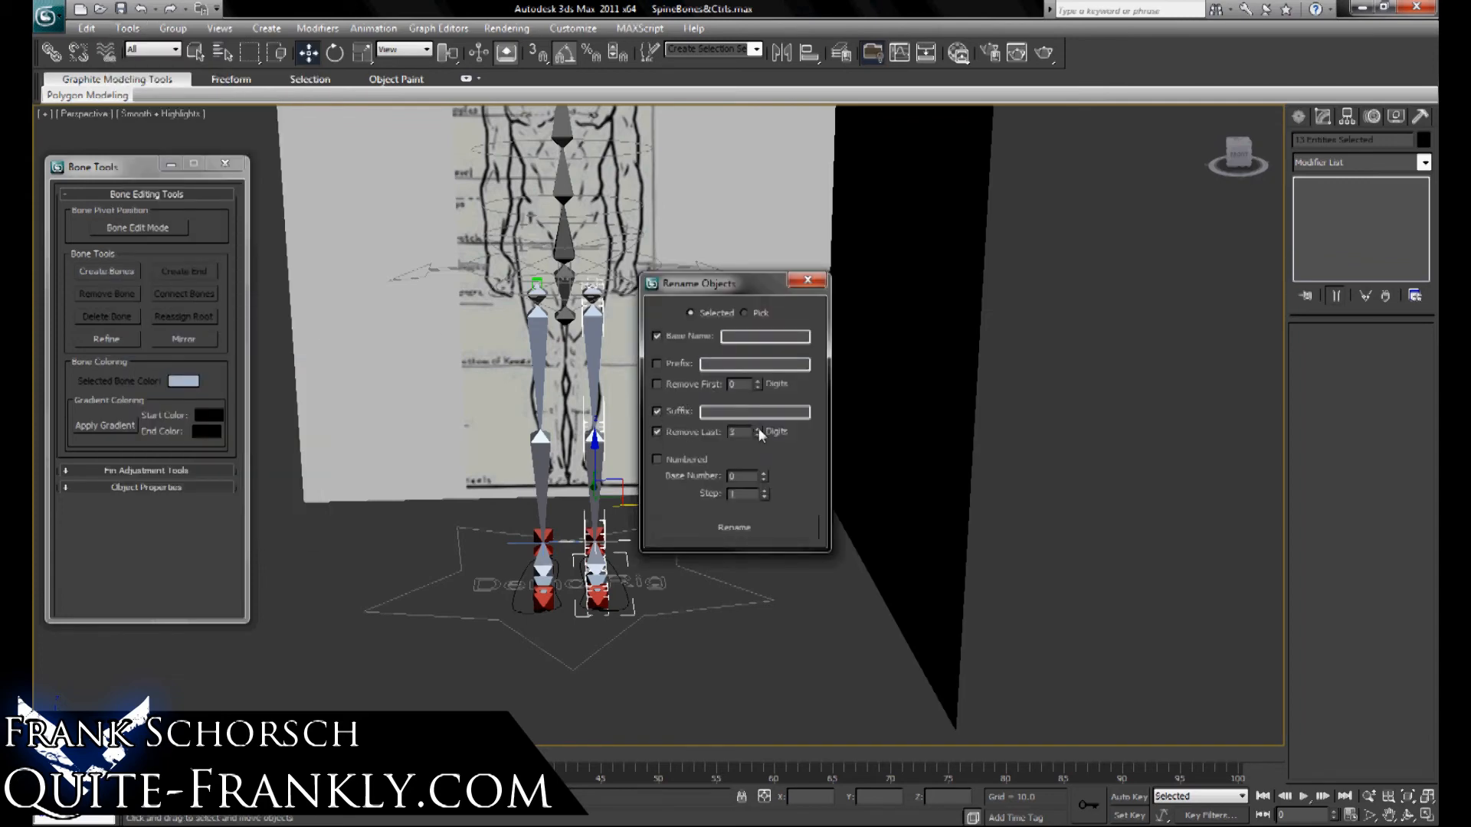
left_click(657, 335)
left_click(719, 412)
left_click_drag(723, 282, 299, 348)
left_click(594, 358)
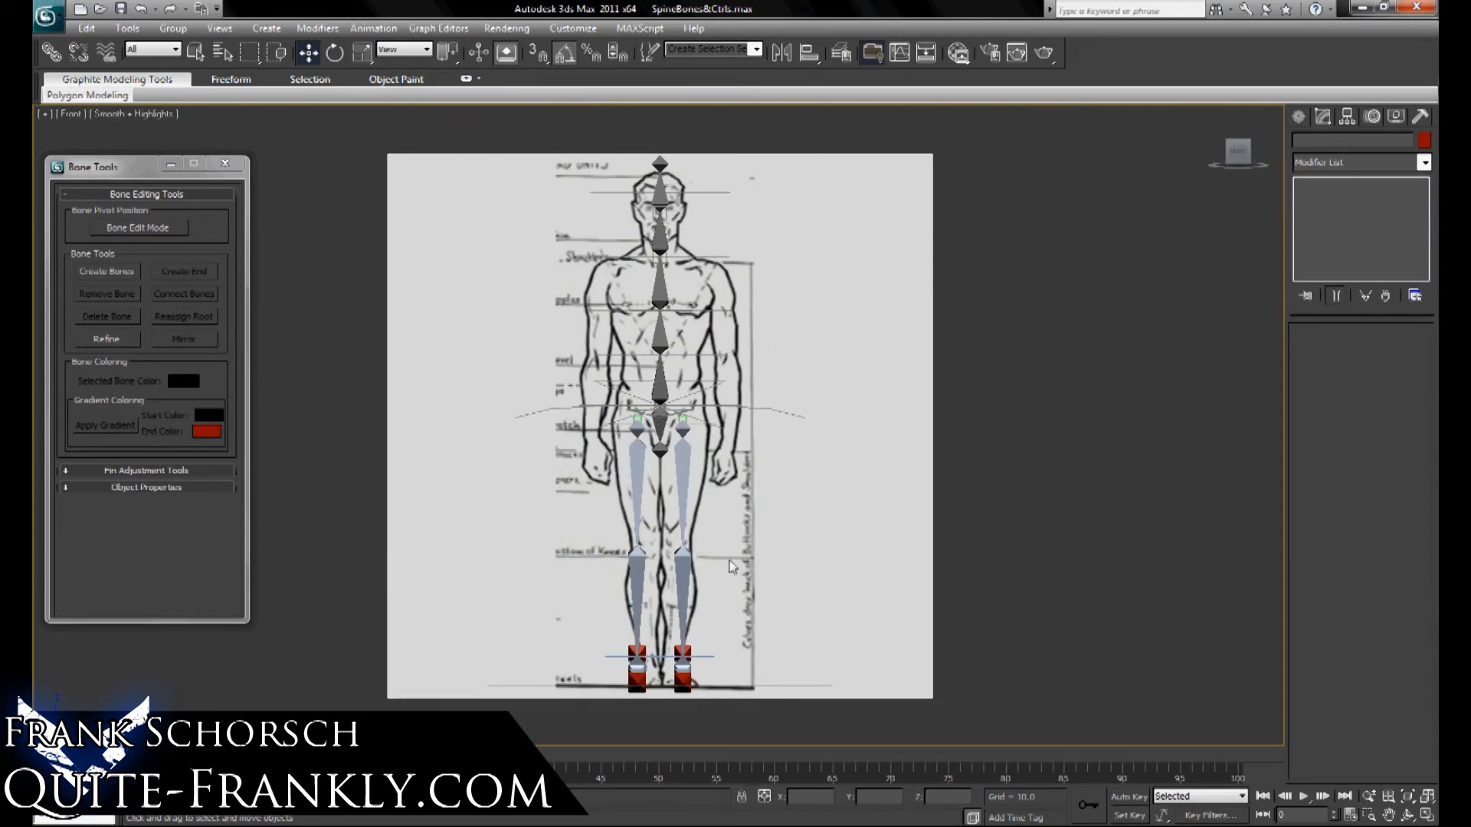
Open the Reaction Manager and add the footRoll attribute of CTRL_Demo_Foot's footControls as the master.
key("p")
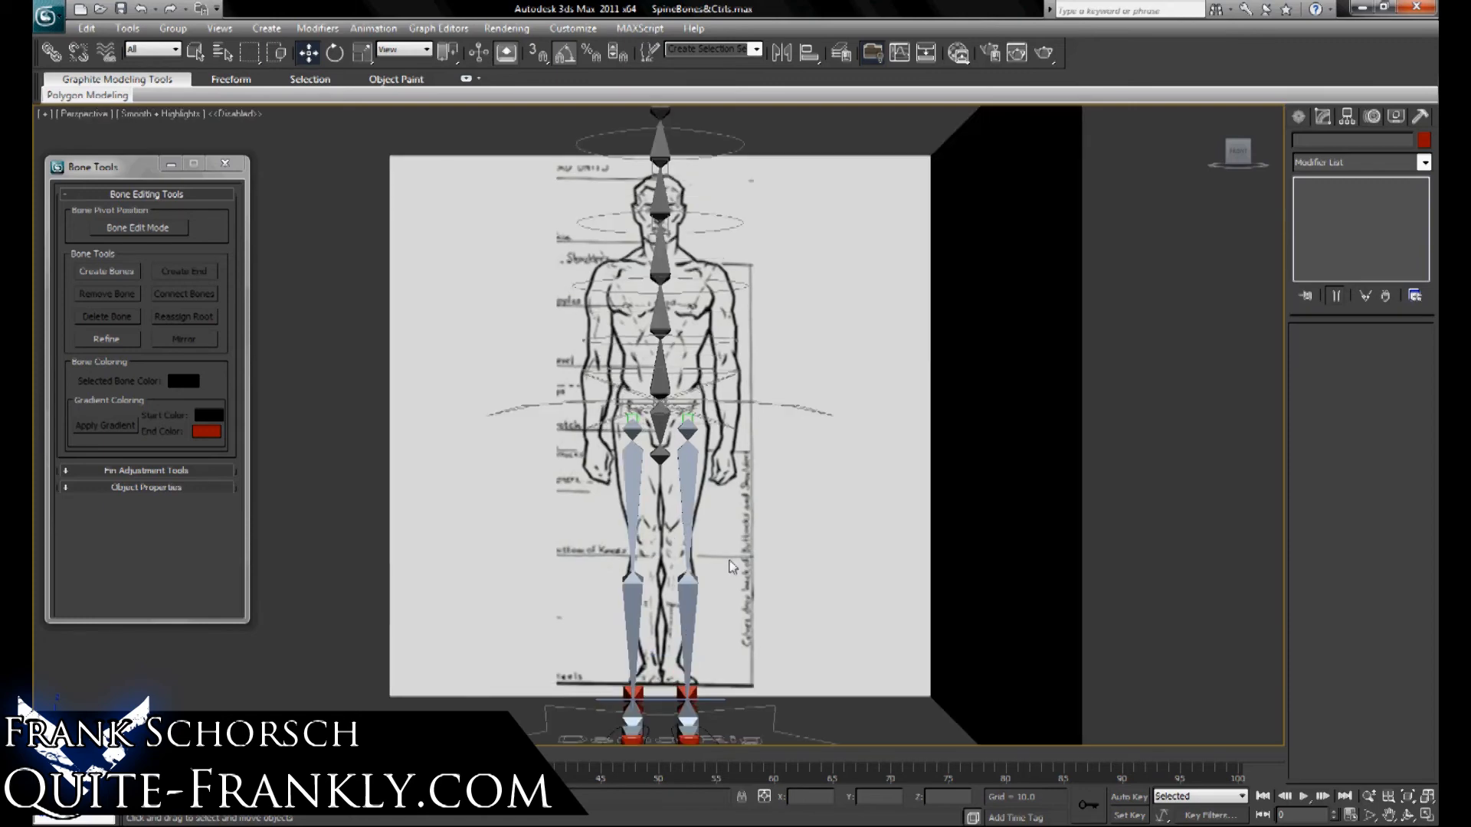
middle_click_drag(731, 567, 764, 601, "alt")
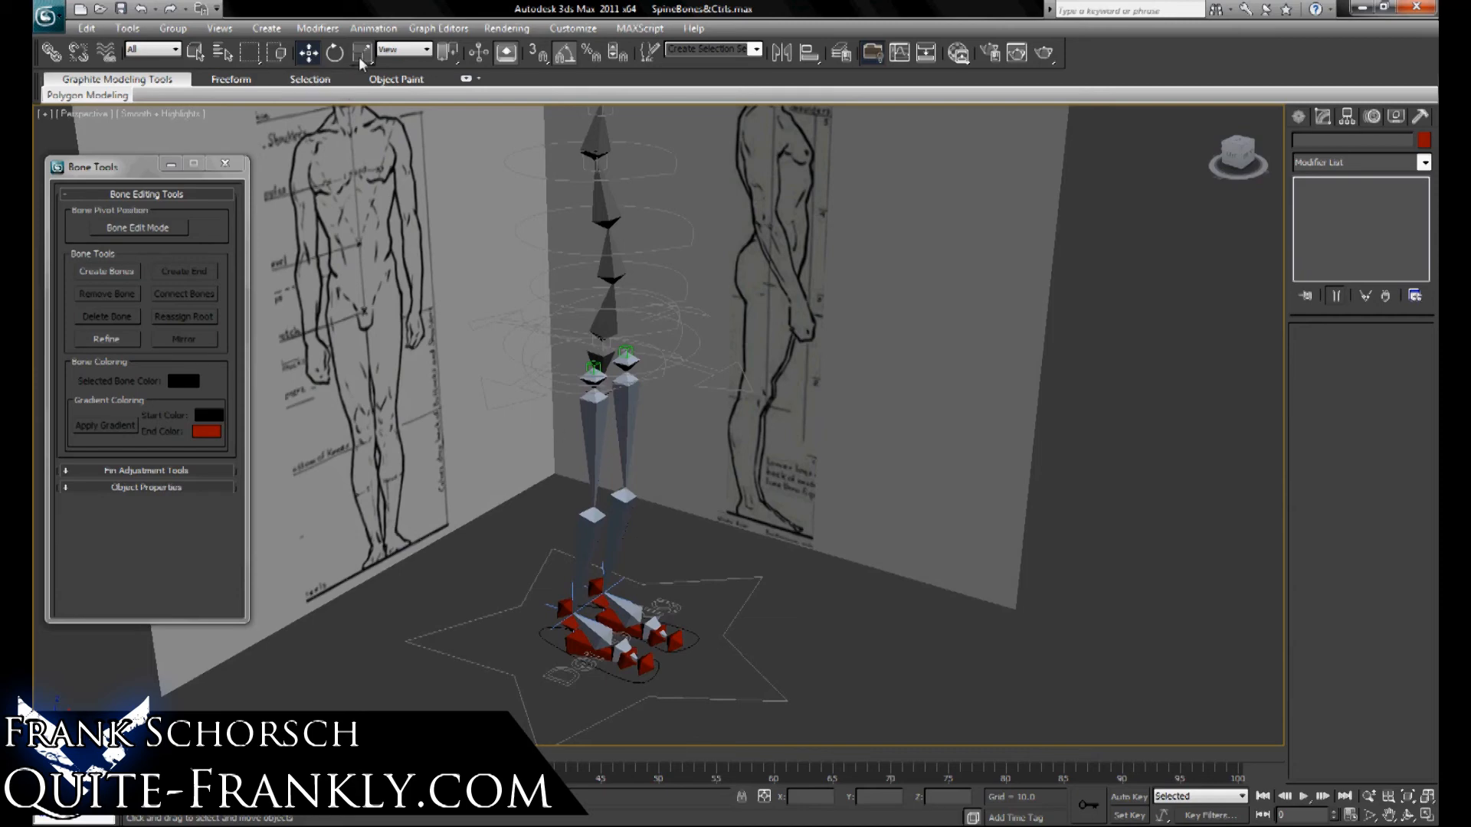
left_click(374, 28)
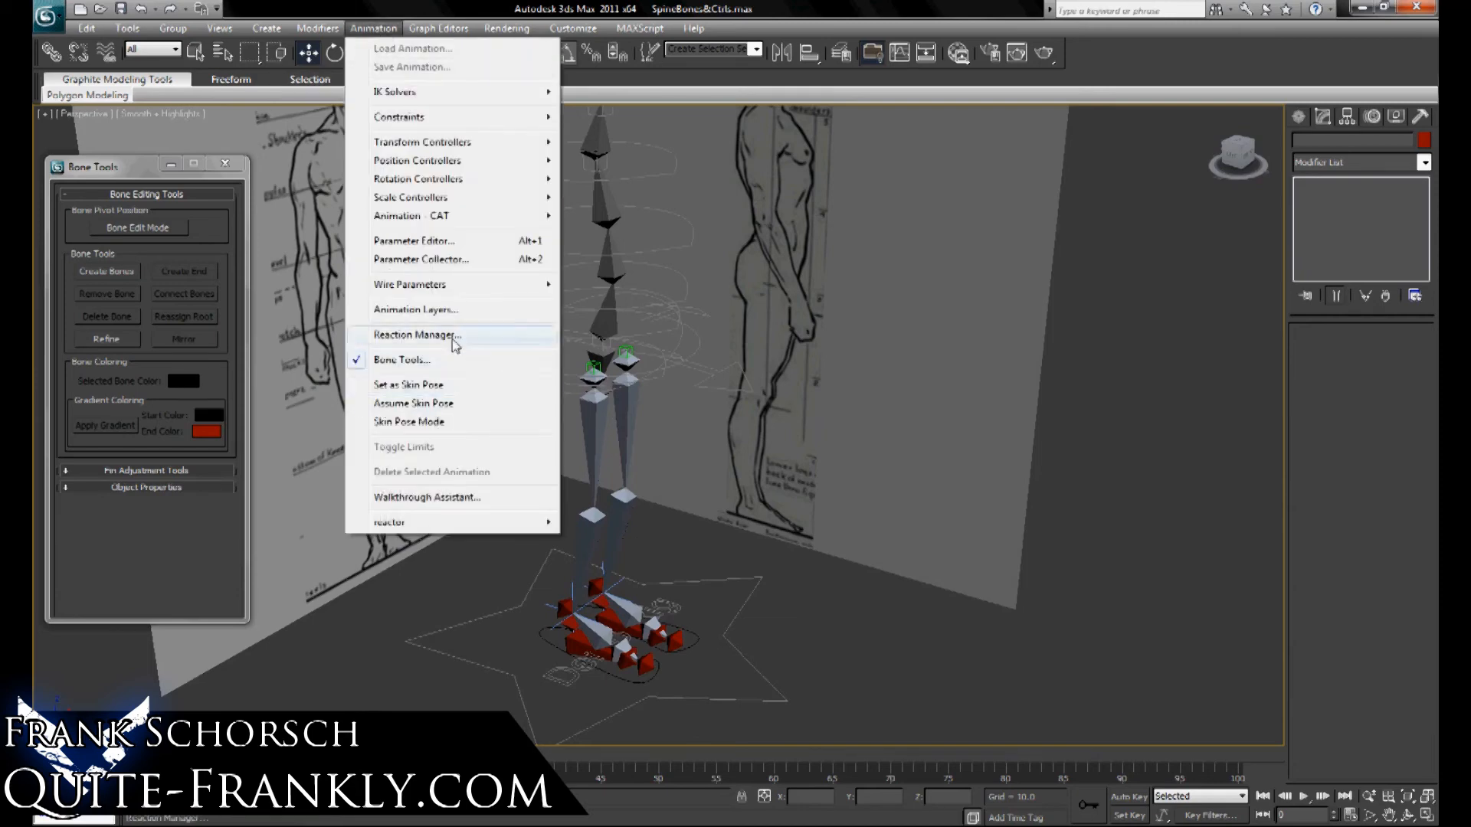
left_click(449, 345)
left_click_drag(691, 158, 962, 193)
left_click(825, 220)
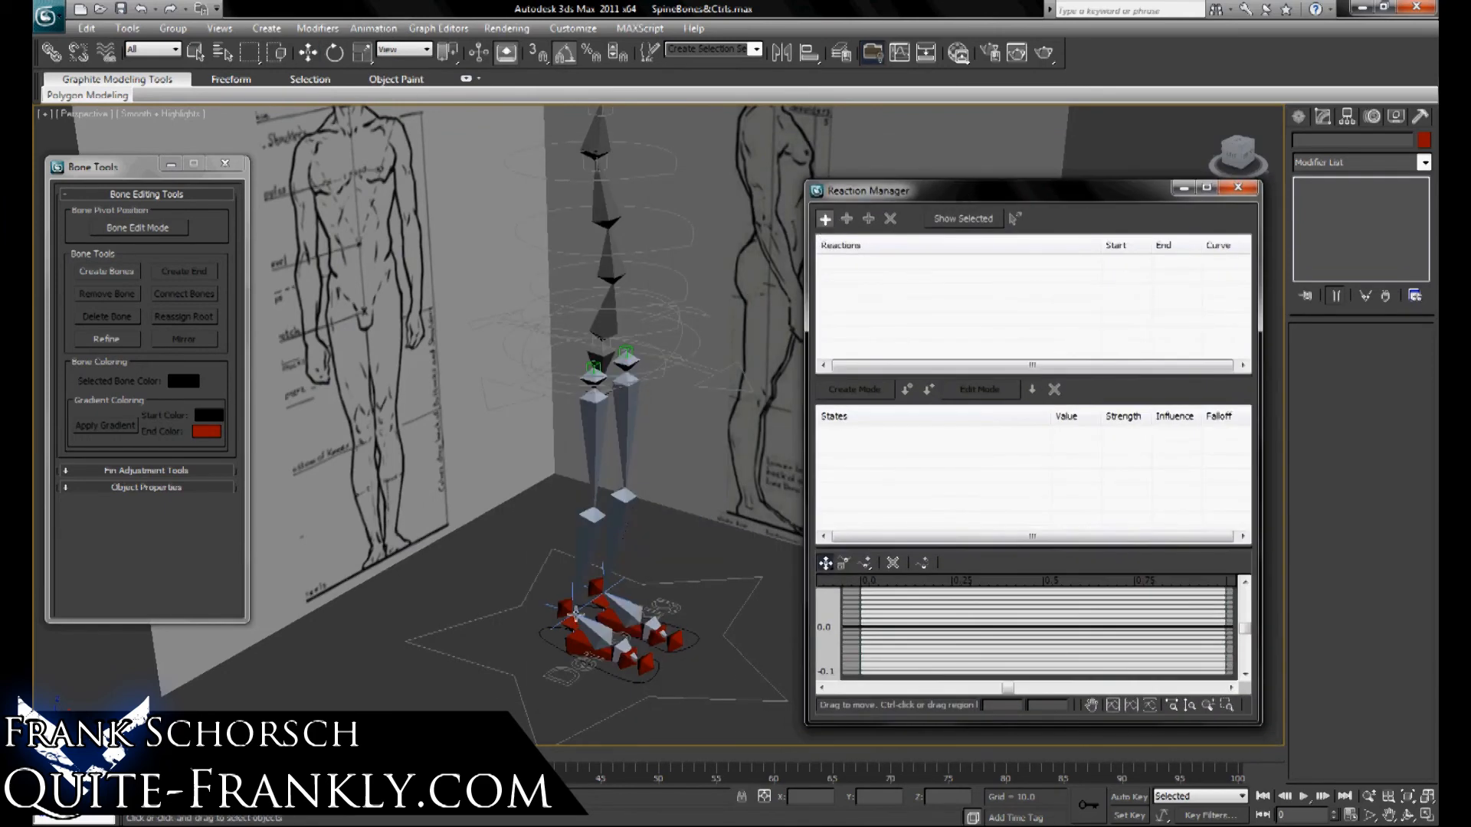
left_click(549, 645)
mouse_move(568, 694)
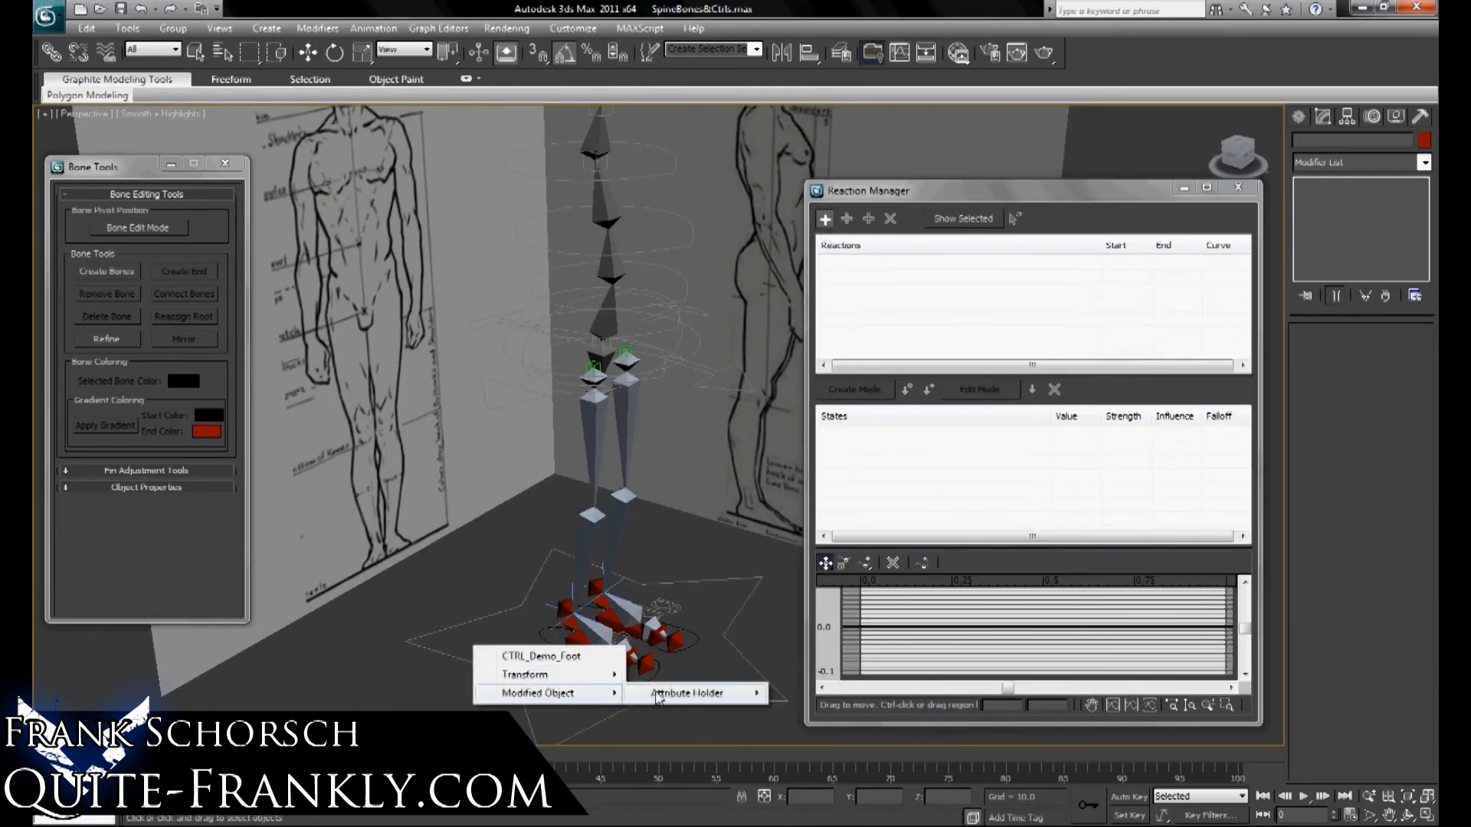
mouse_move(684, 694)
mouse_move(826, 694)
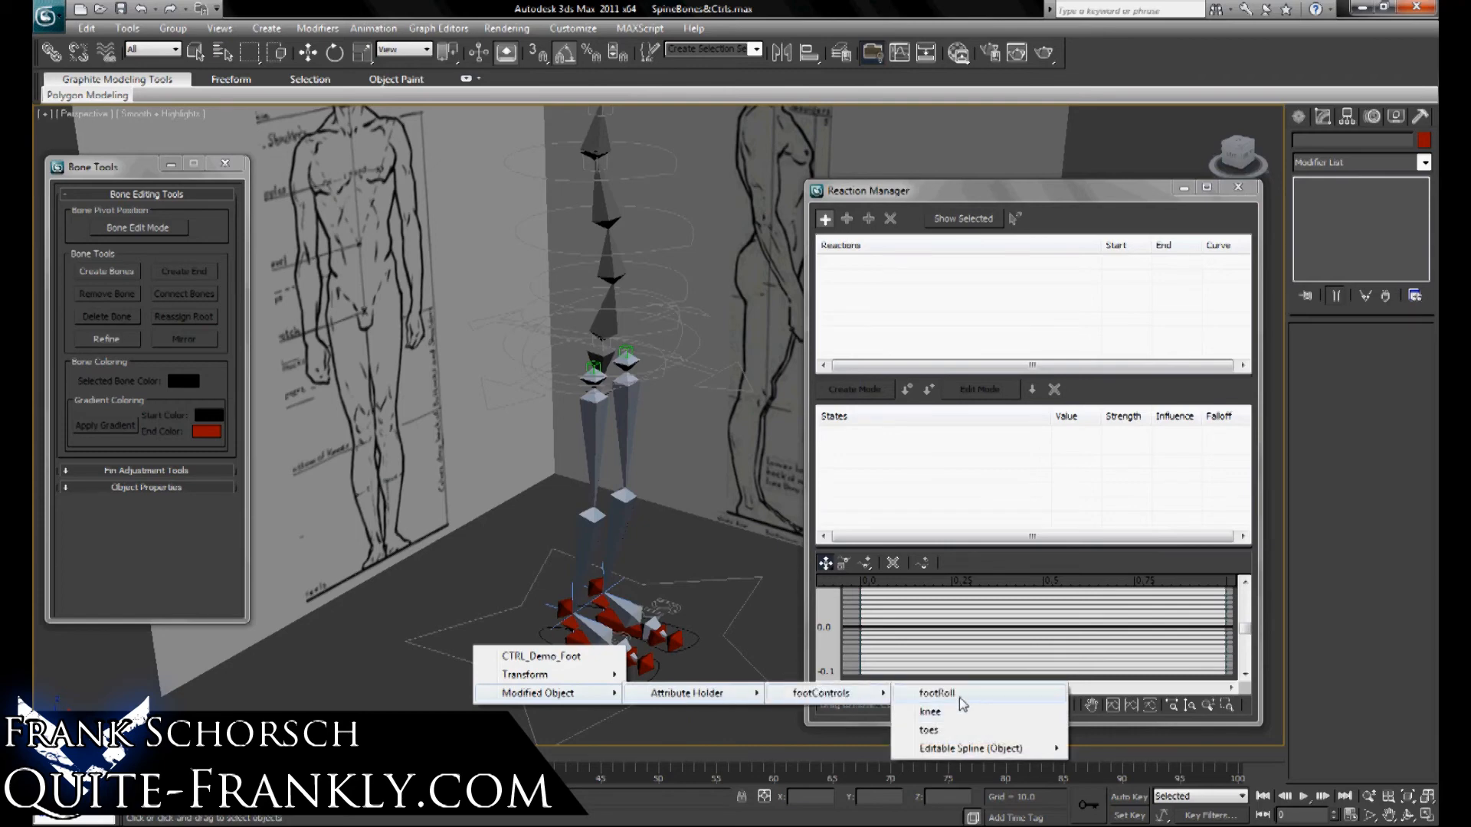
left_click(960, 697)
Add the Z Rotation of NullBone_Demo_Foot_Heel_Roll_R as a slave of footRoll.
left_click(847, 219)
scroll(488, 479, "up", 8)
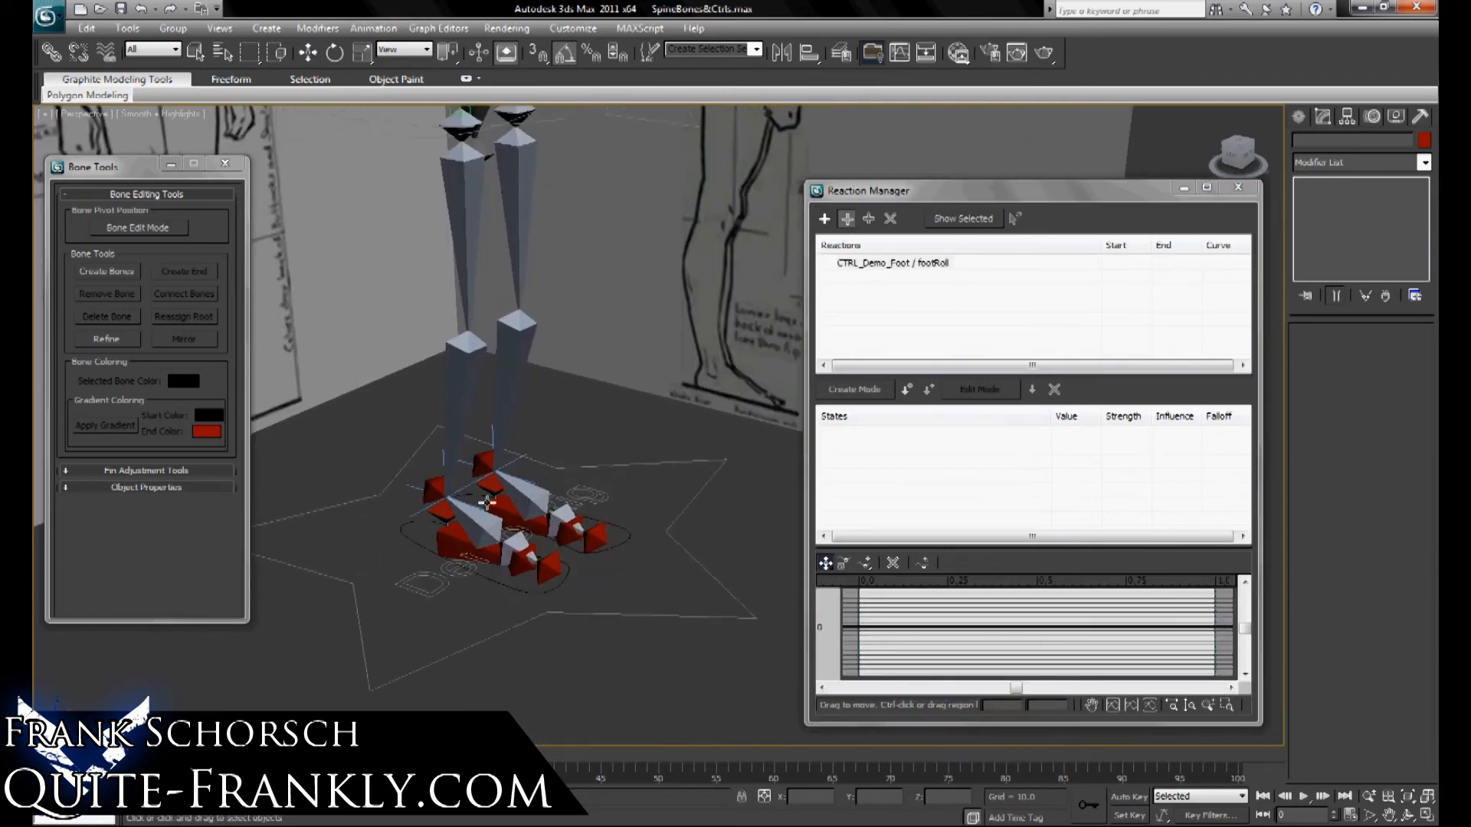
left_click(406, 545)
mouse_move(458, 558)
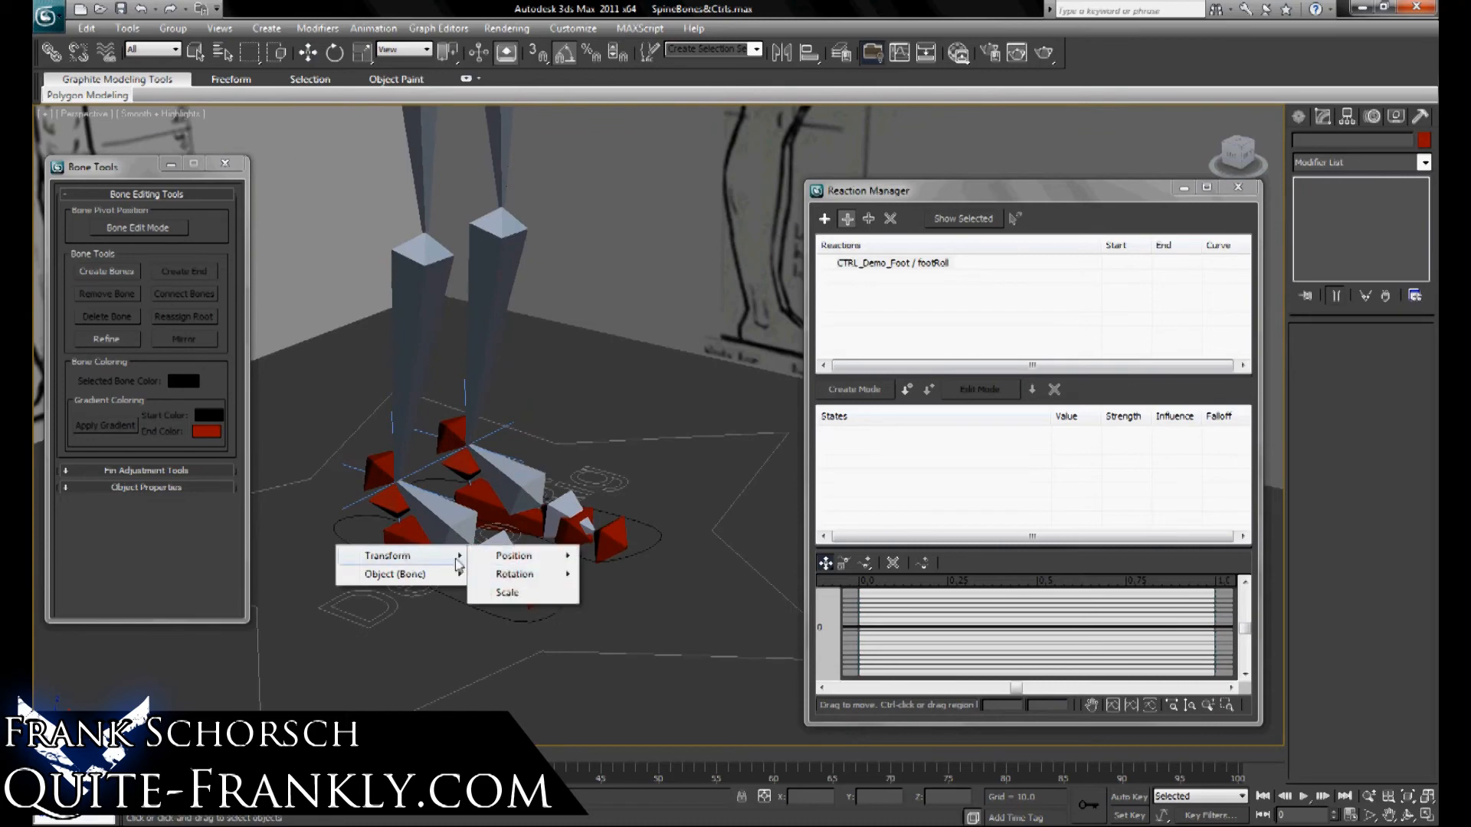
mouse_move(552, 583)
mouse_move(635, 593)
left_click(763, 629)
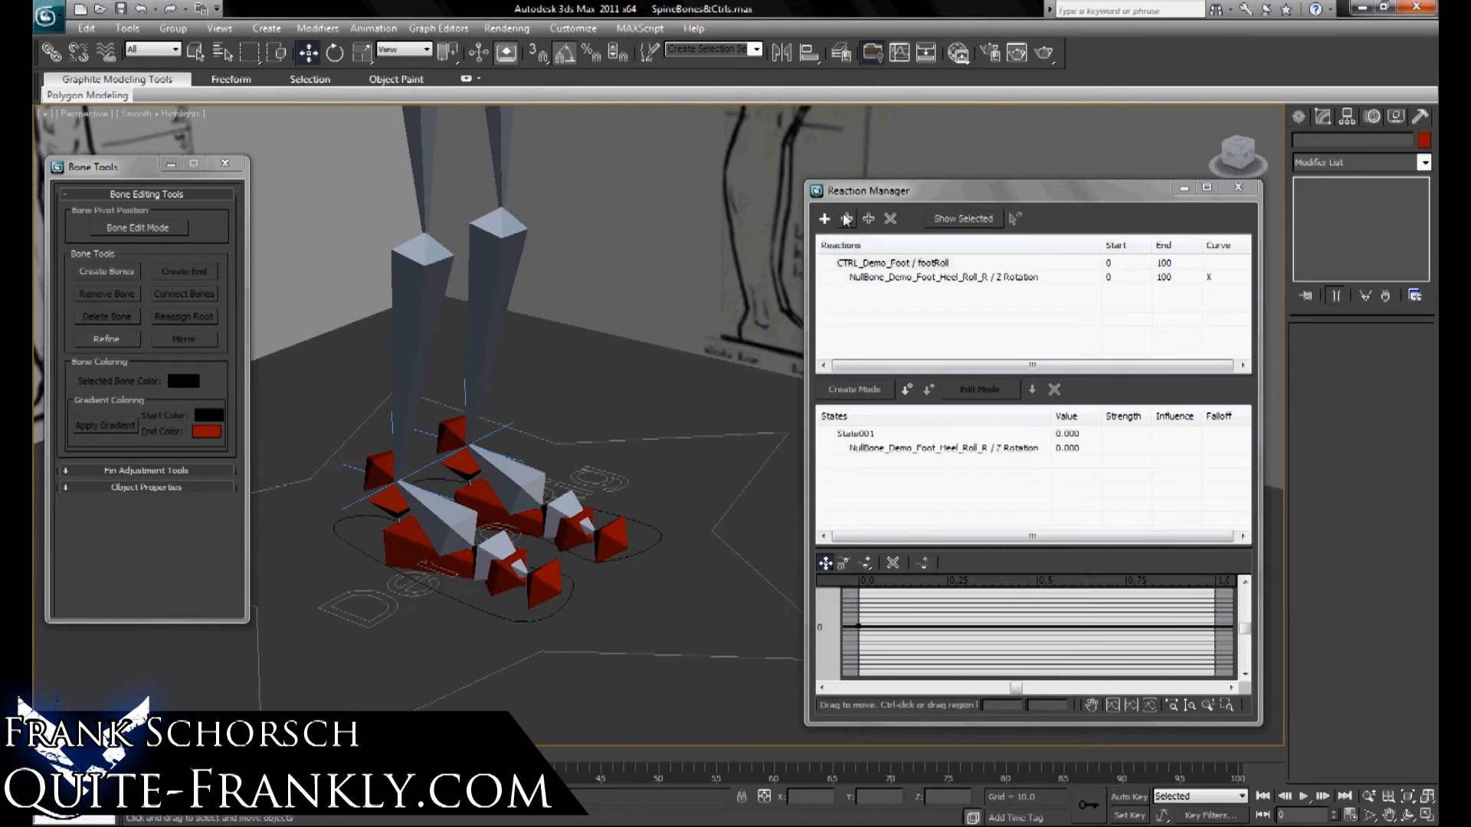
Add the Zero Euler XYZ Z Rotation of NullBone_Demo_Foot_Roll_R as a slave of footRoll.
scroll(603, 531, "up", 2)
left_click(458, 584)
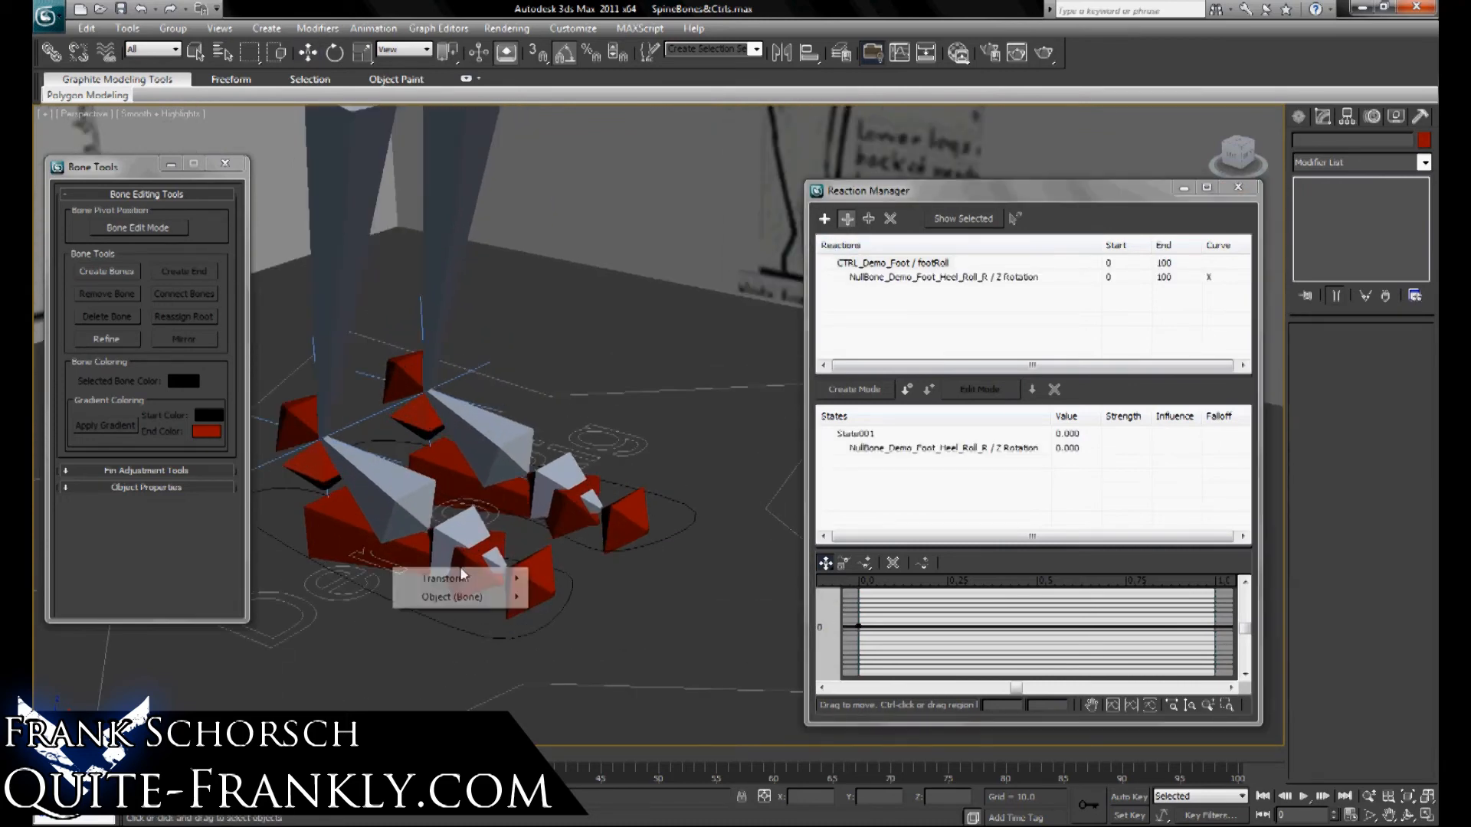
mouse_move(465, 584)
mouse_move(610, 602)
mouse_move(705, 617)
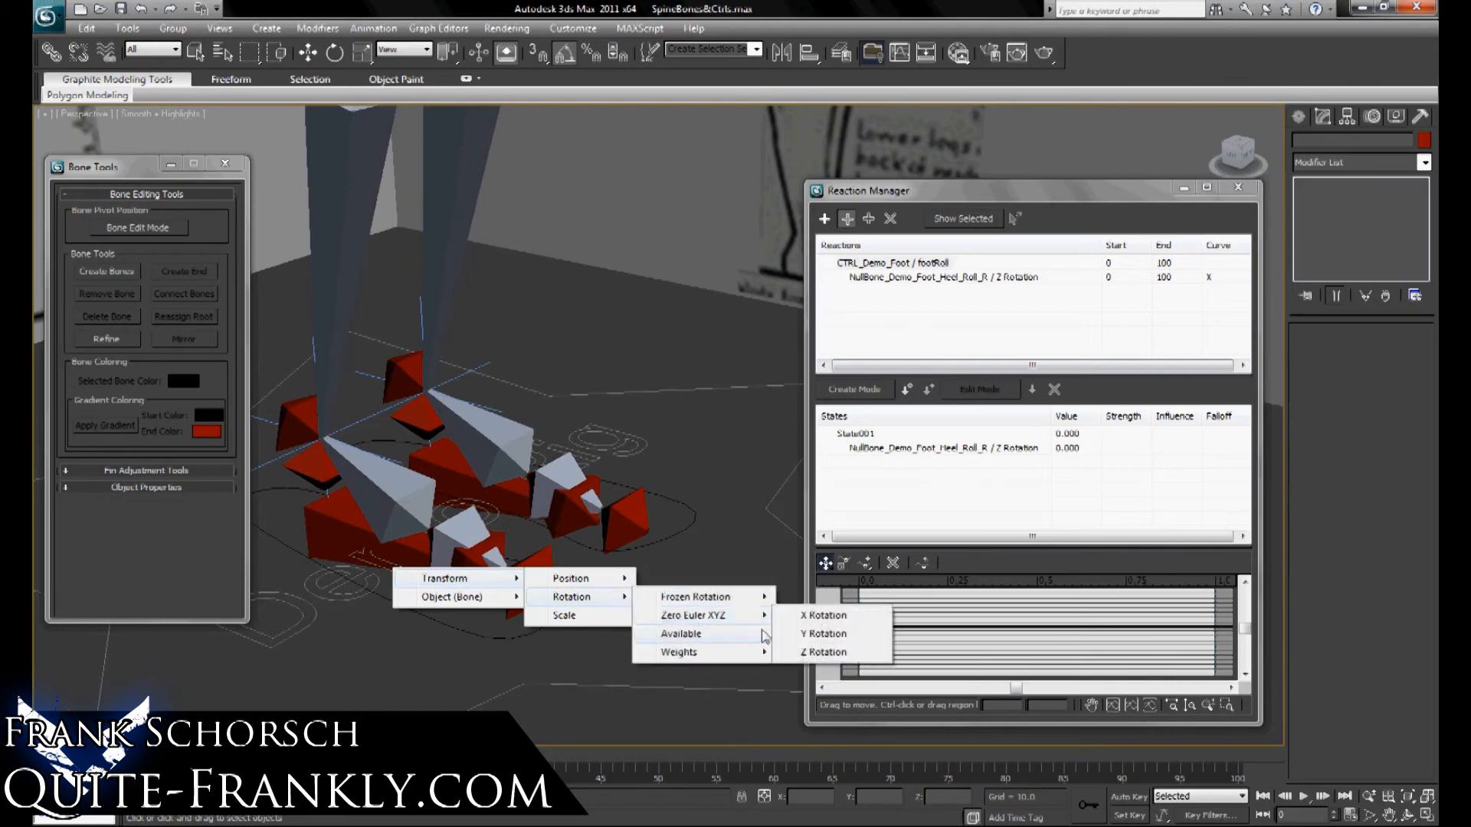
left_click(814, 653)
Add the Zero Euler XYZ Z Rotation of Bone_Demo_Foot_Ankle_R as a slave of footRoll.
left_click(847, 218)
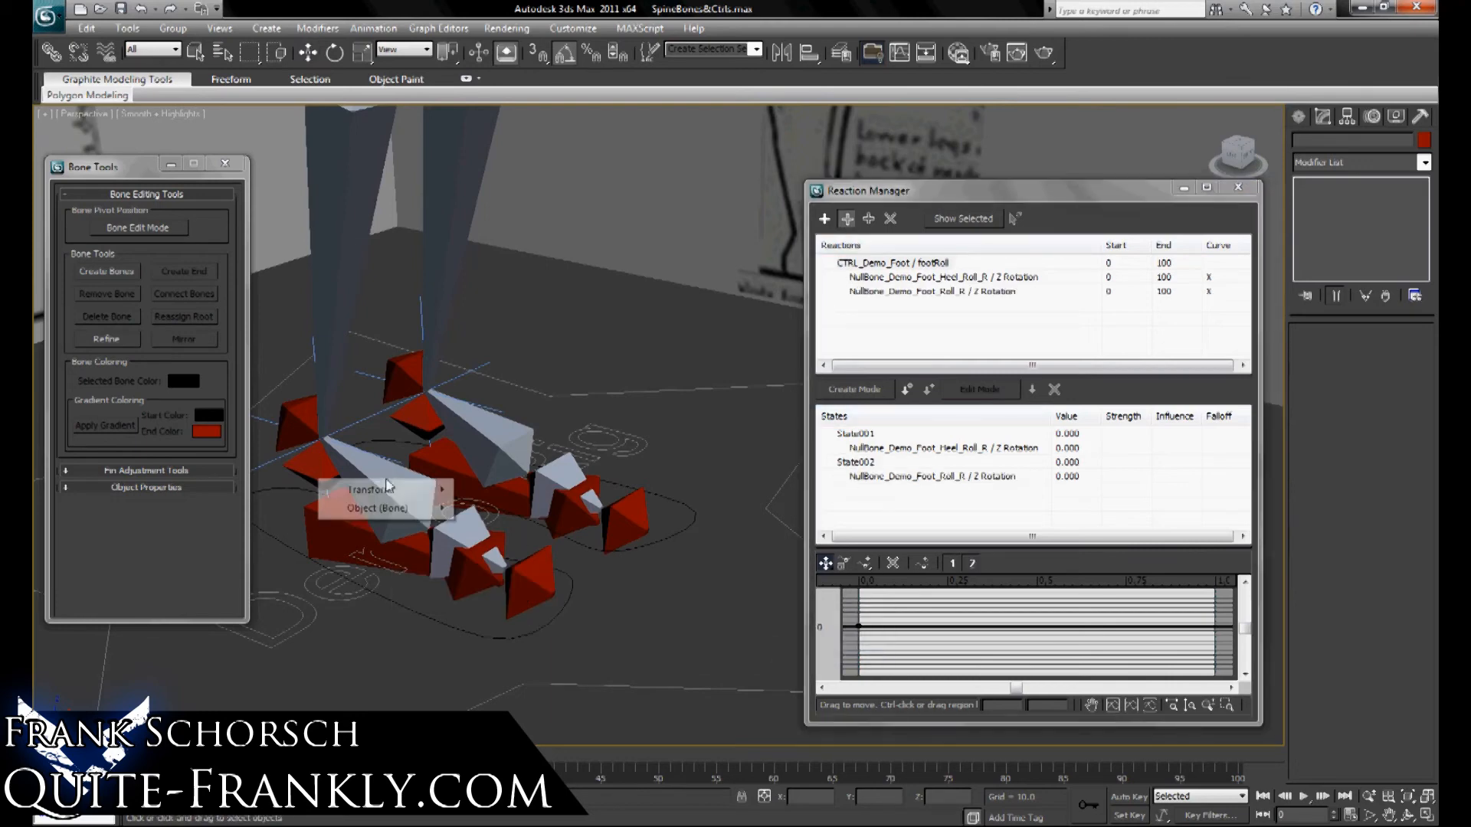
left_click(321, 485)
mouse_move(370, 490)
mouse_move(497, 508)
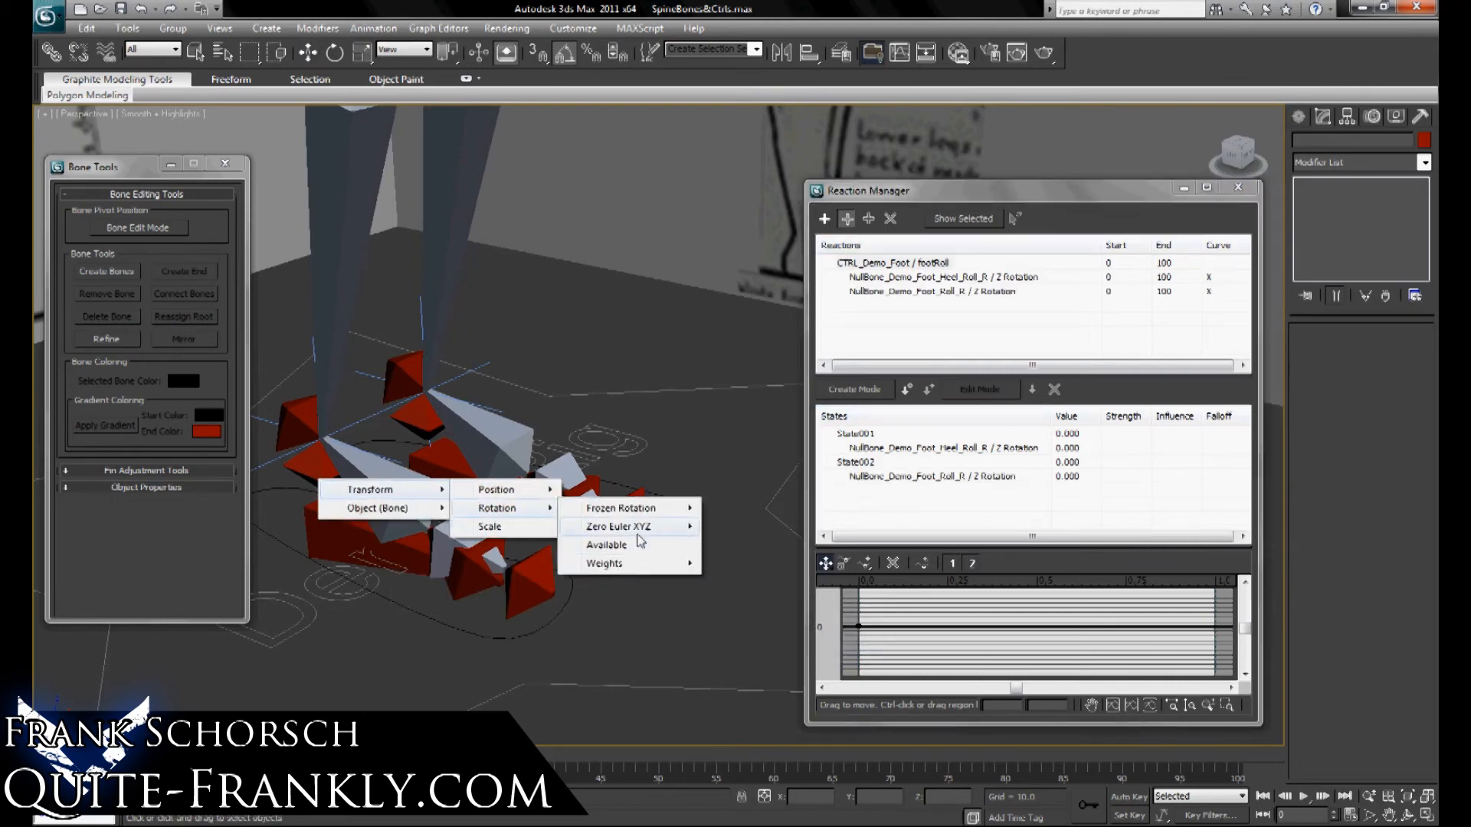
mouse_move(618, 527)
left_click(770, 566)
Delete all the existing reaction states and create a fresh set of states for the footRoll master.
left_click(855, 434)
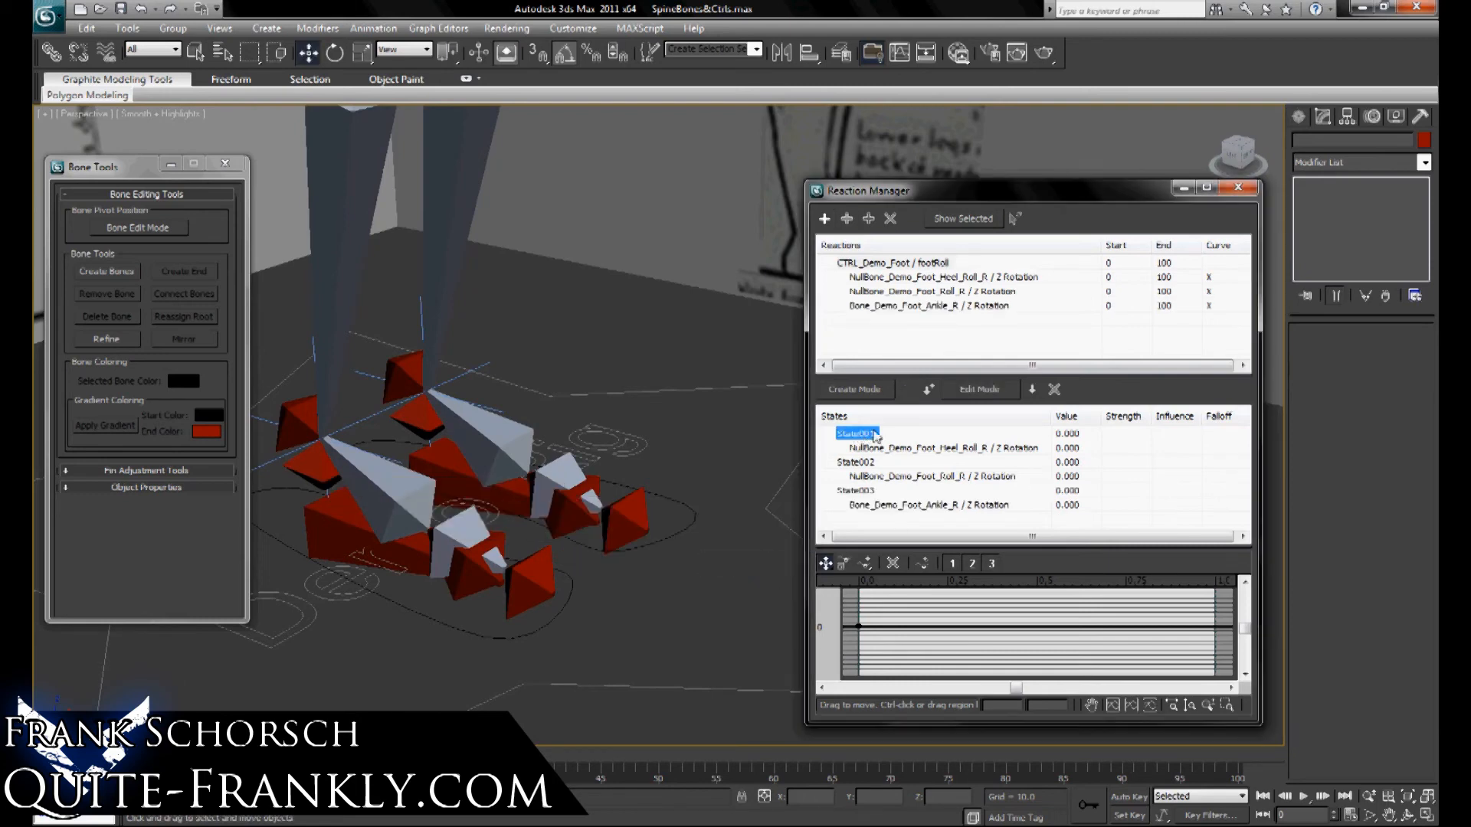
left_click(856, 491, "shift")
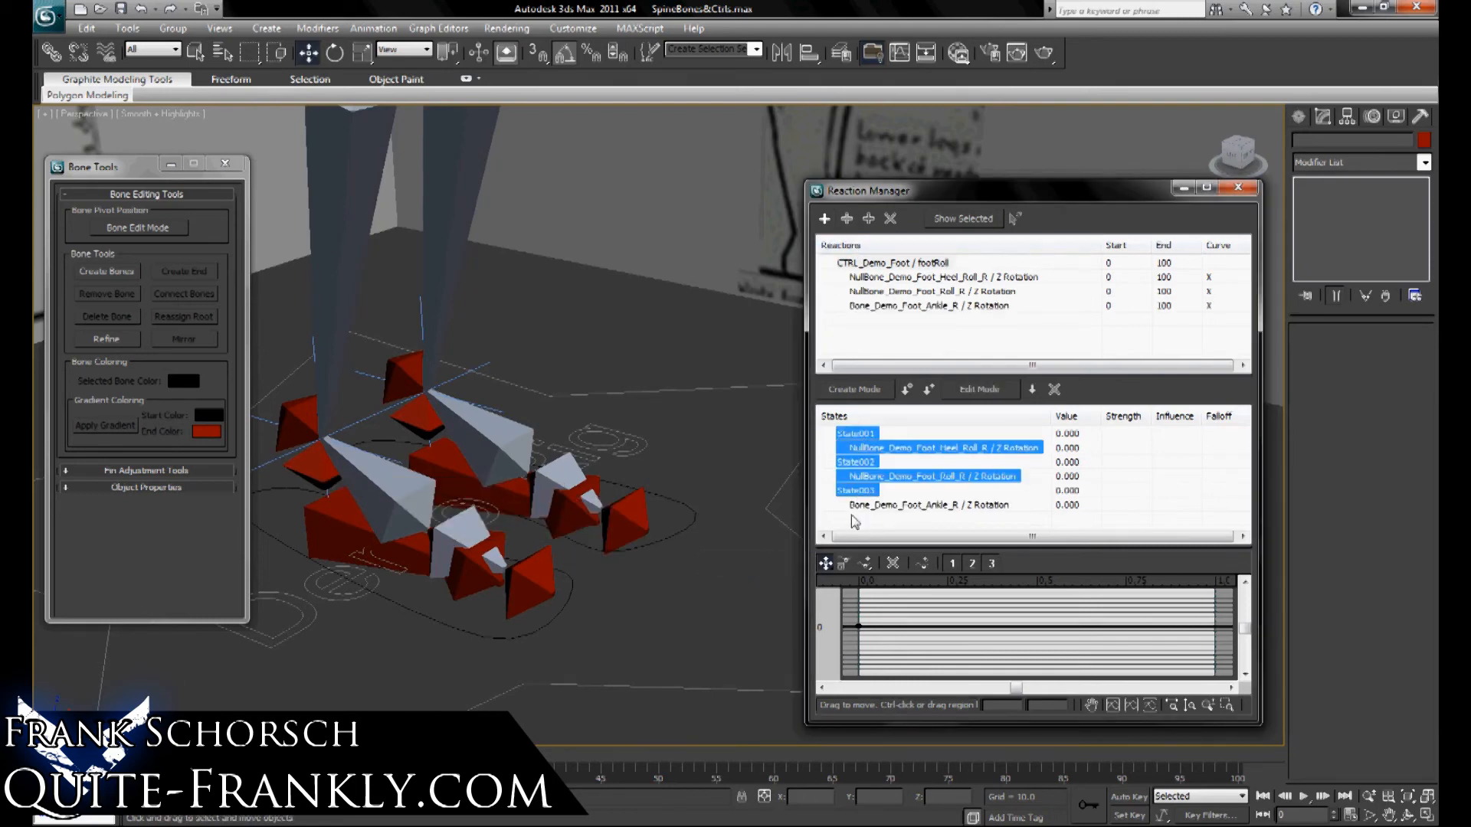
left_click(1056, 390)
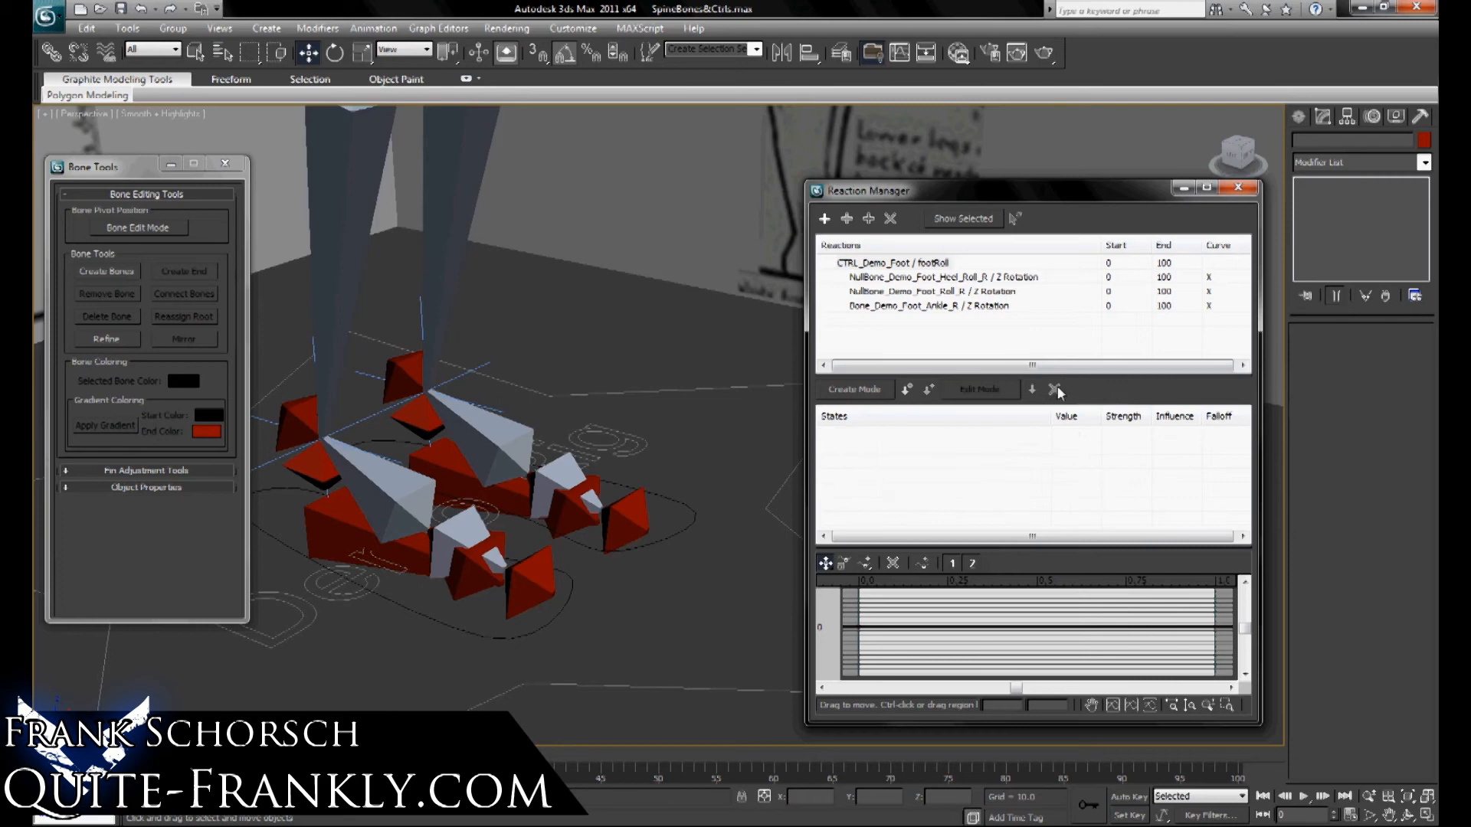
left_click(885, 265)
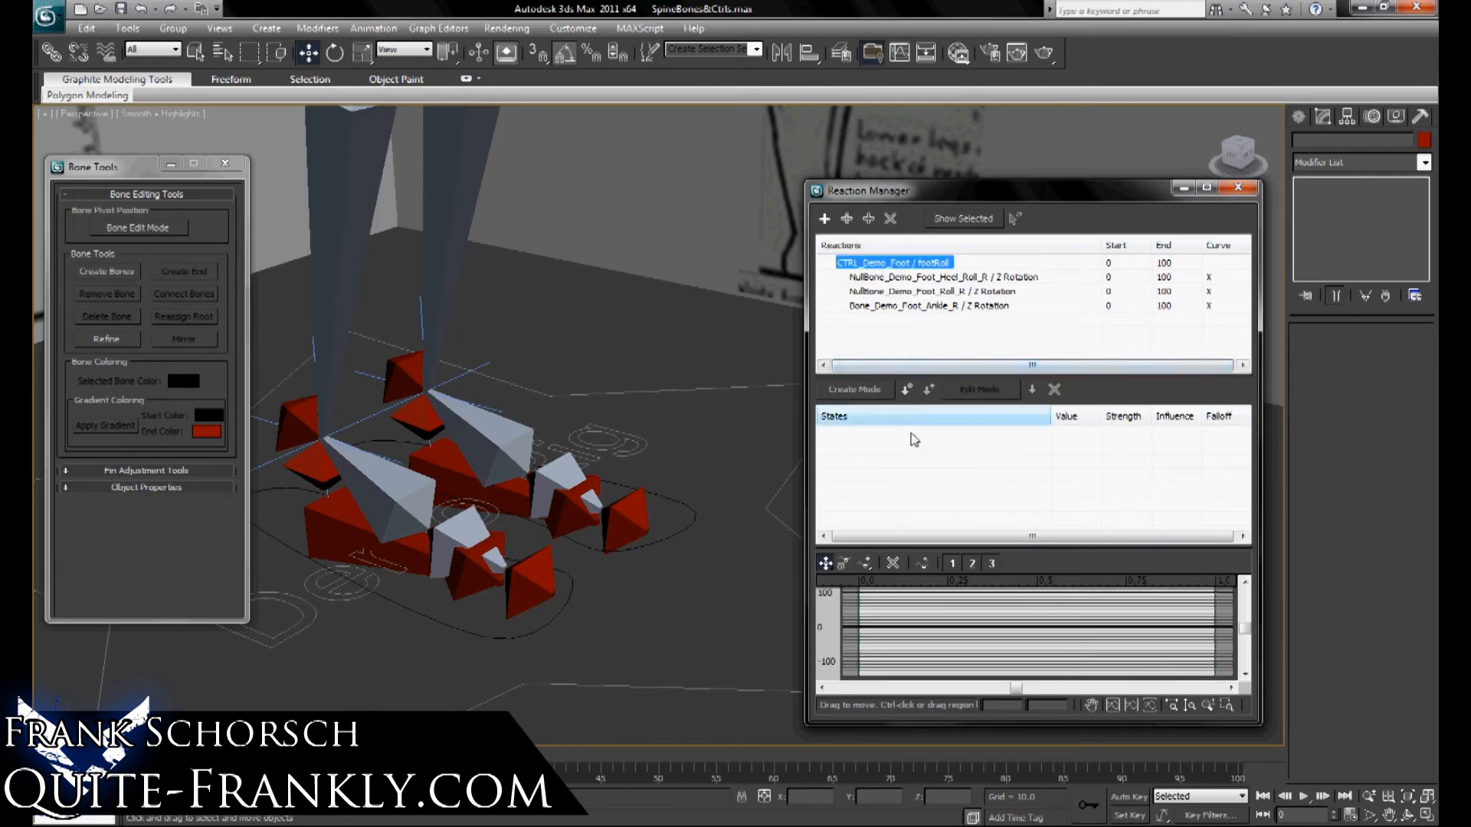
left_click(909, 393)
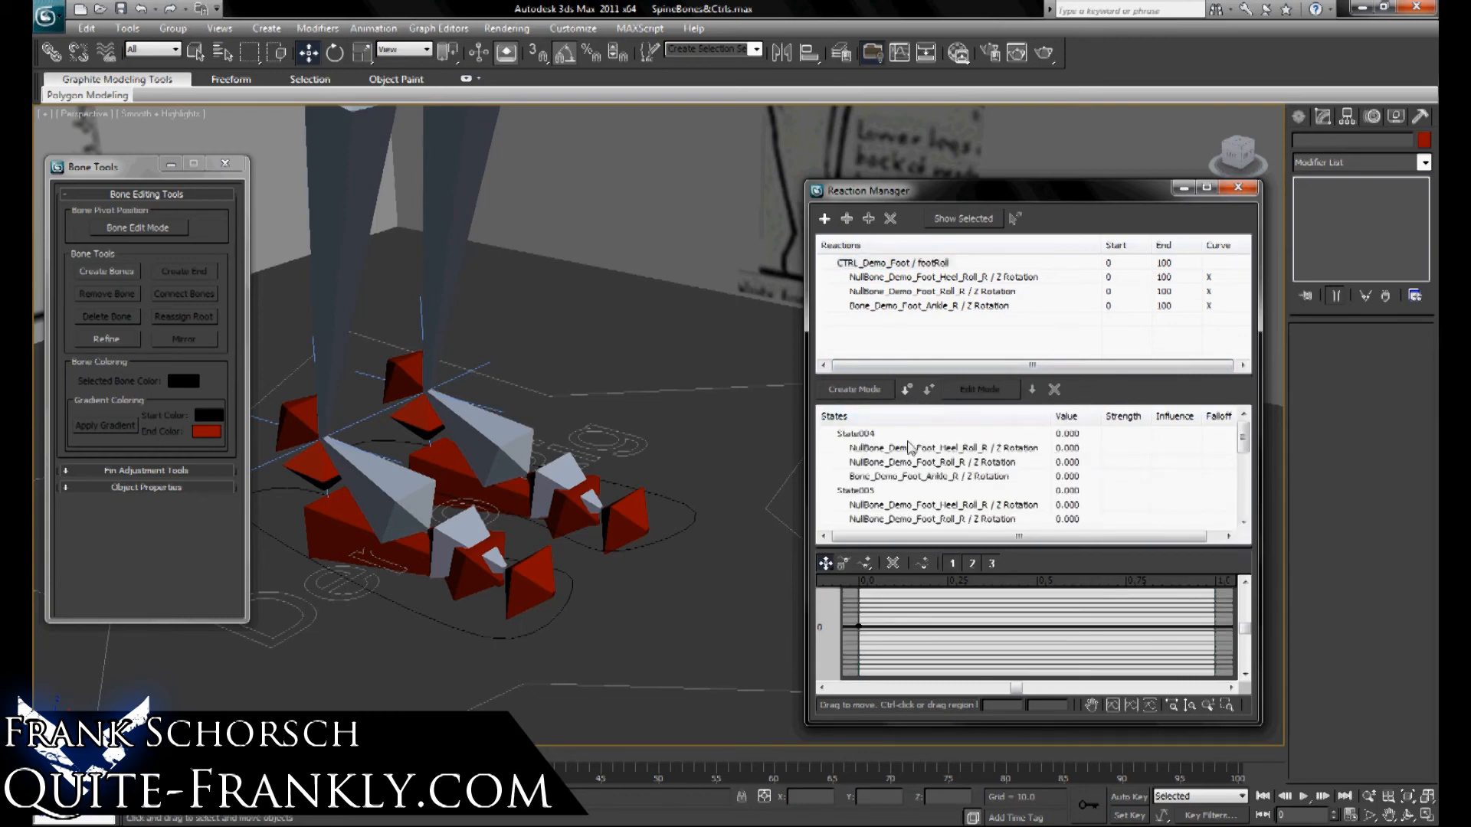
Set the footRoll master value to -90 for State004 and to 45 for State006.
left_click(1071, 433)
type("-90")
key("Return")
left_click(1069, 491)
scroll(1069, 491, "down", 4)
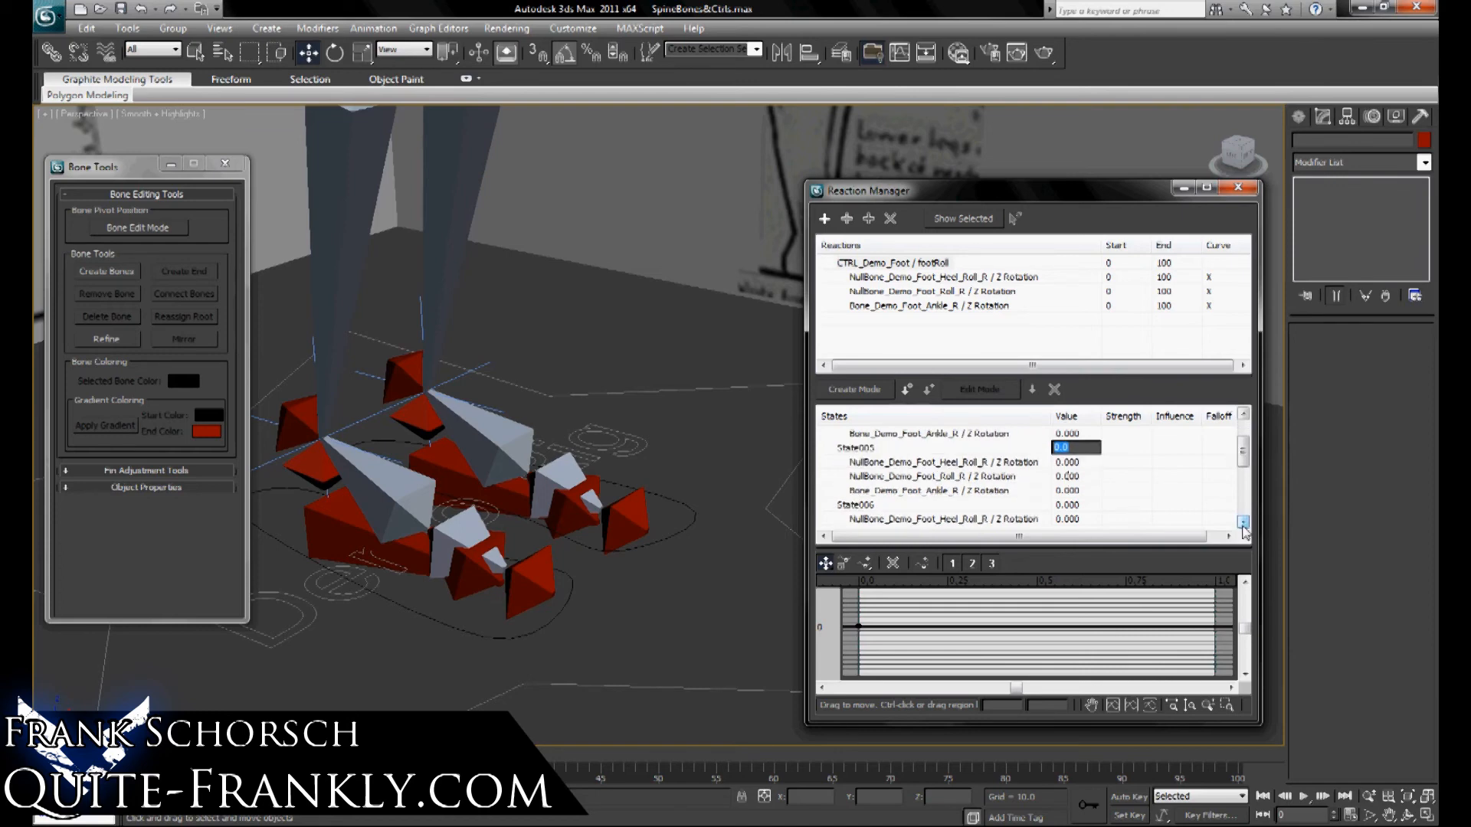
left_click(1067, 491)
type("45")
key("Return")
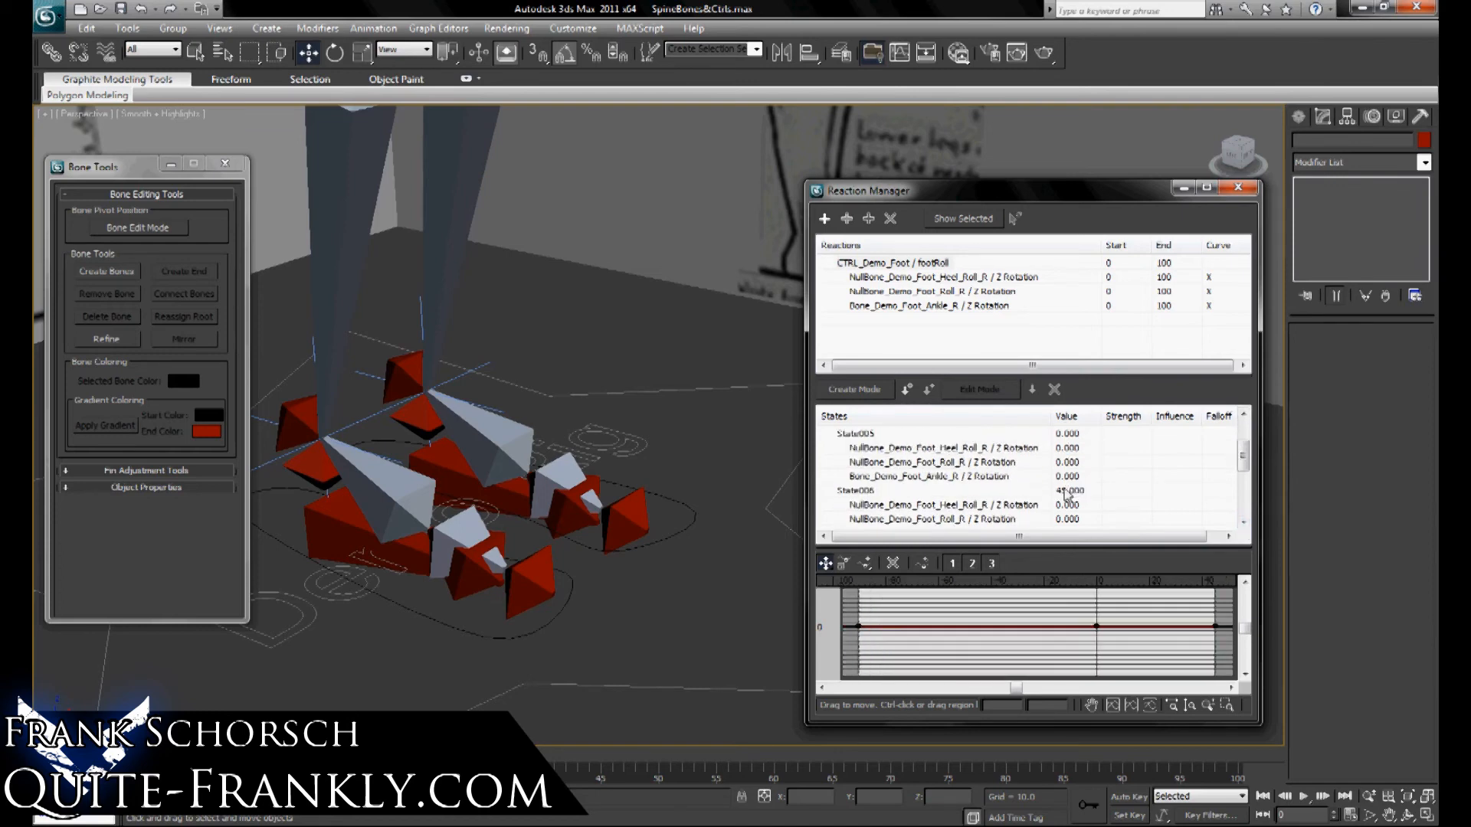
Set the footRoll master value to 90 for State007 and to 35 for State008.
scroll(1243, 521, "down", 4)
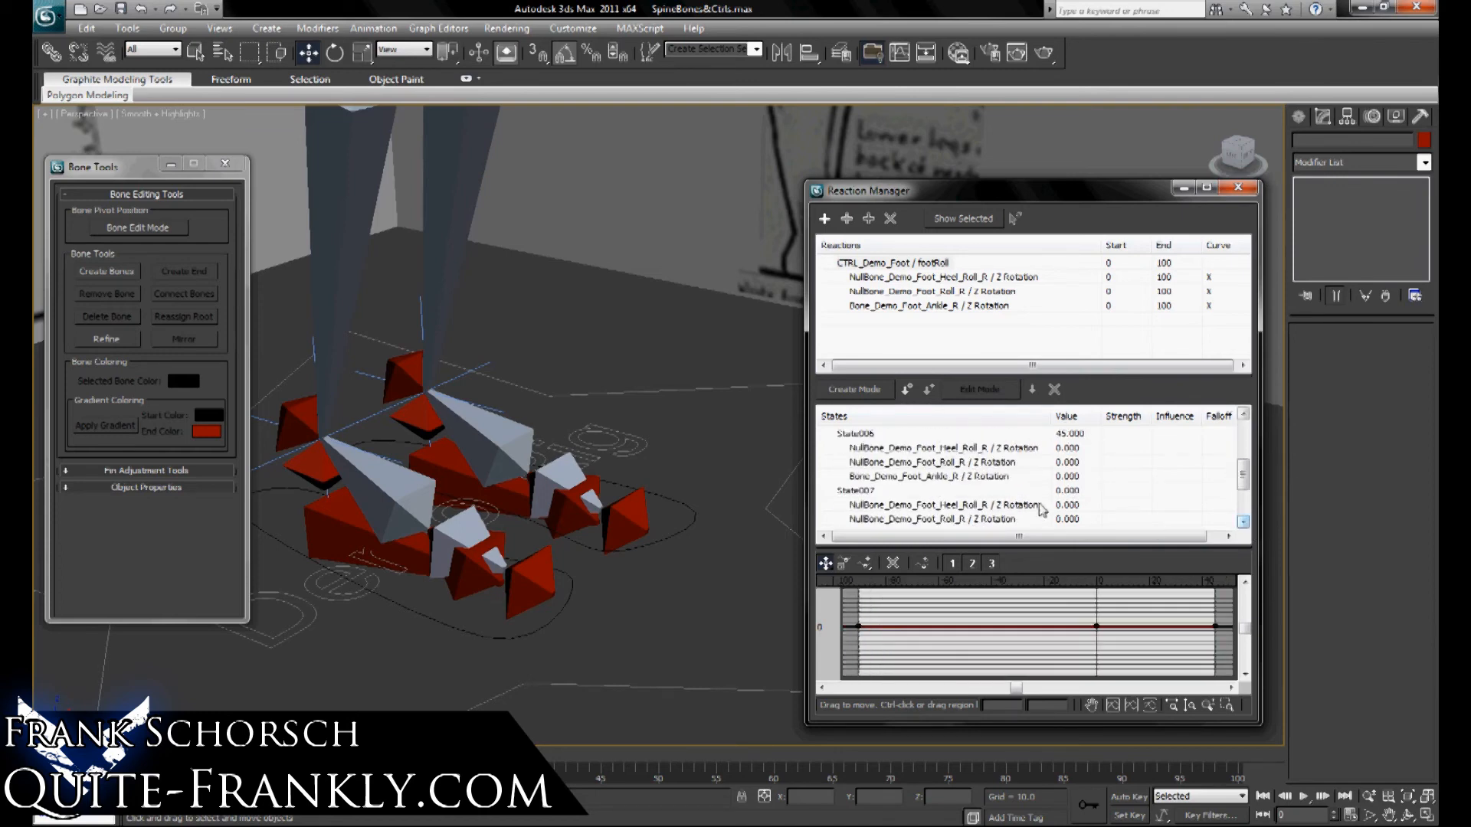
left_click(1070, 491)
type("90")
key("Return")
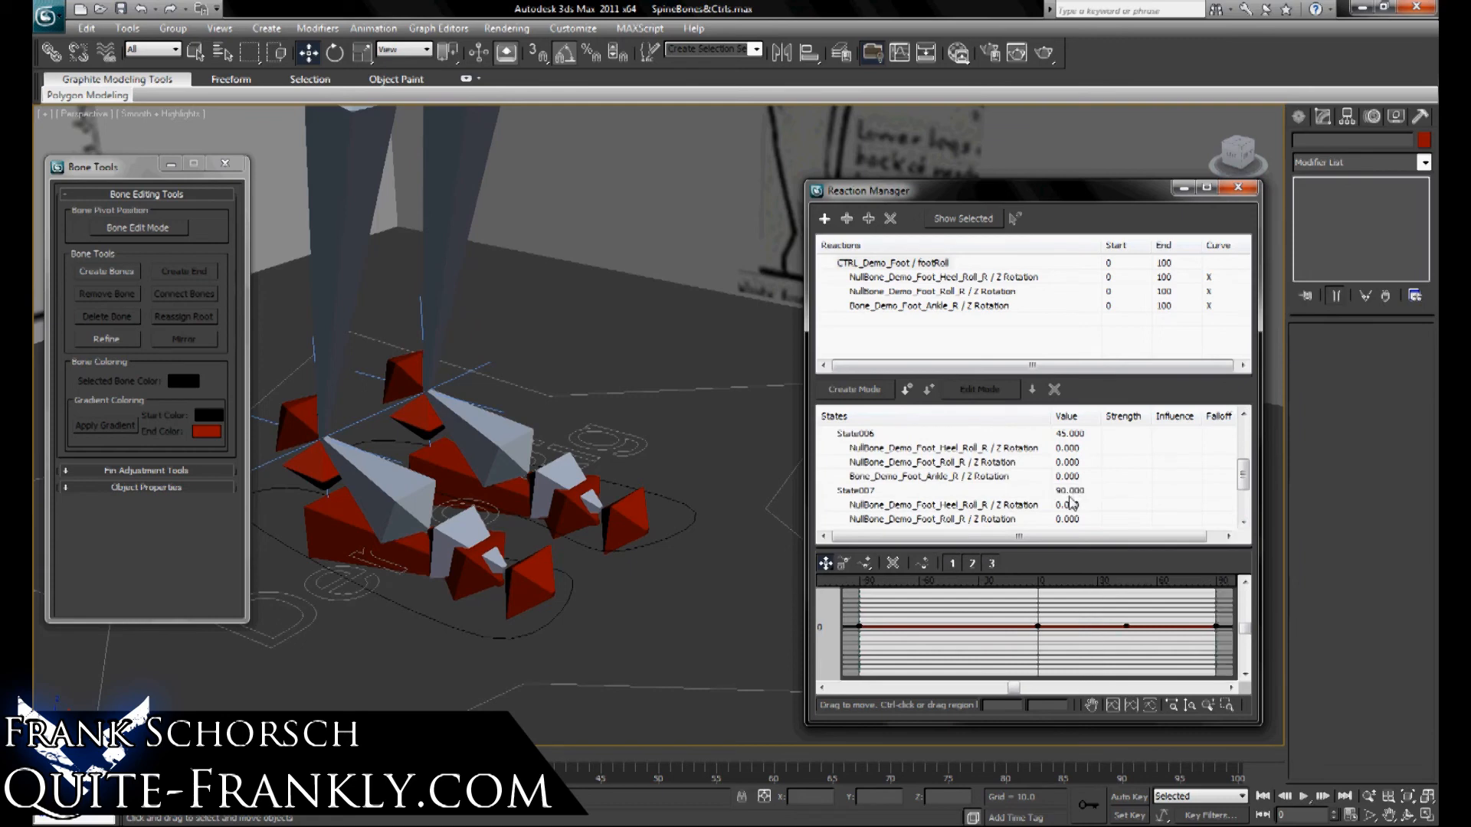
scroll(1243, 529, "down", 4)
left_click(1067, 491)
type("35")
key("Return")
Set the NullBone_Demo_Foot_Heel_Roll_R Z Rotation curve to 1 at the footRoll value of -90.
left_click(950, 279)
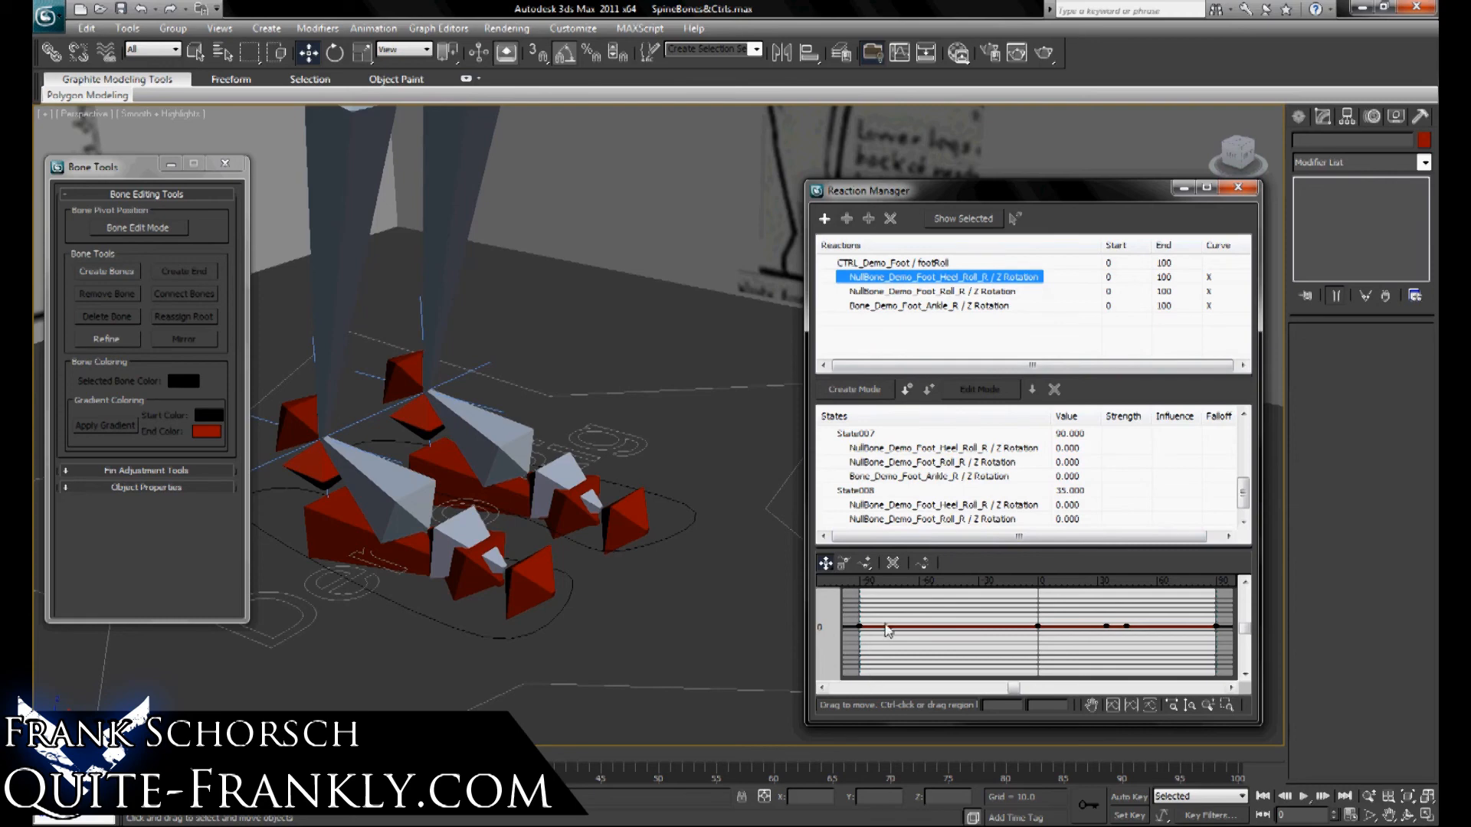
left_click_drag(918, 607, 847, 647)
left_click_drag(1056, 704, 822, 702)
type("1")
key("Return")
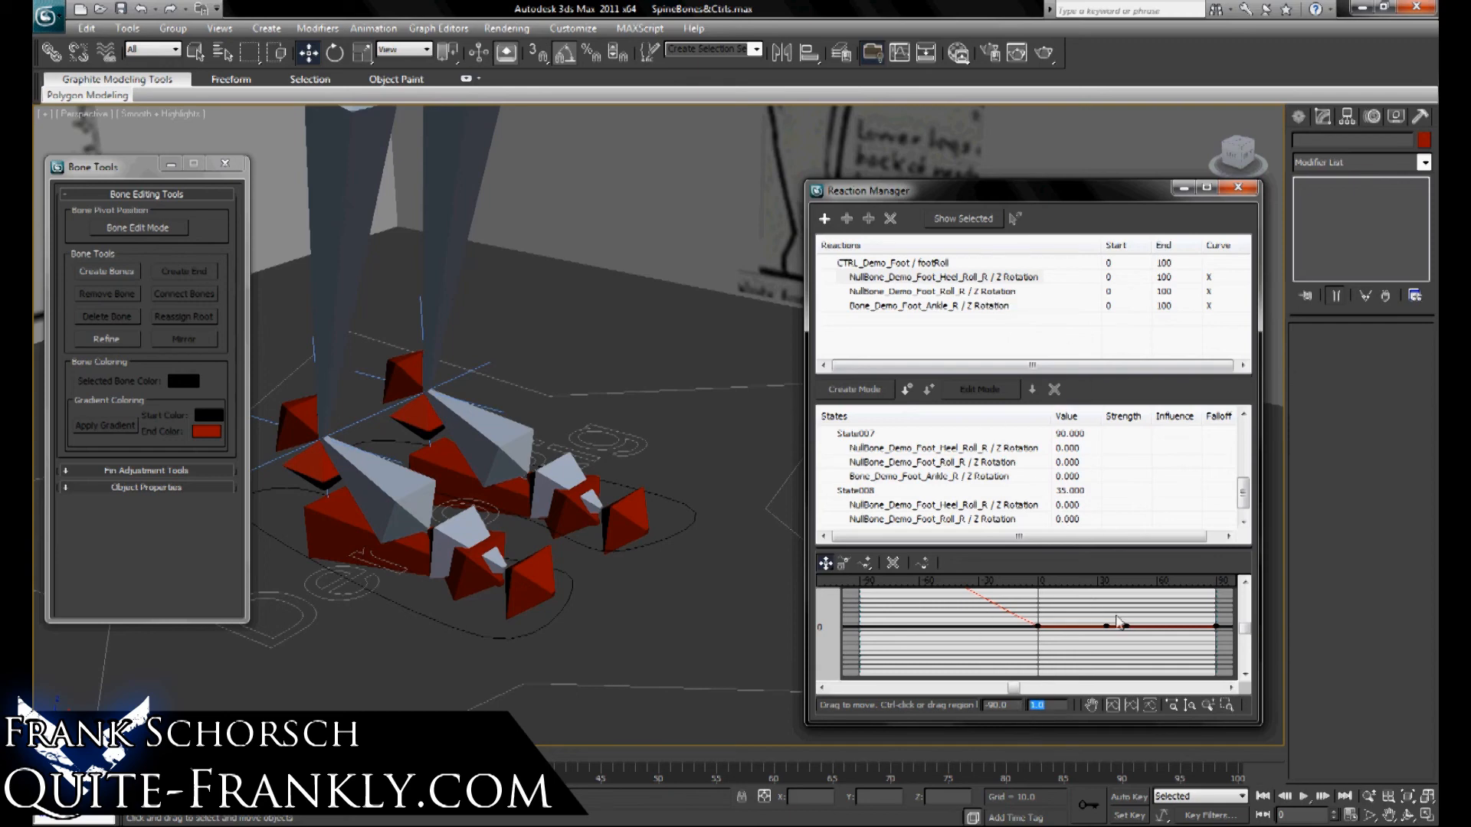
Set the NullBone_Demo_Foot_Roll_R Z Rotation curve to -1 at footRoll 90 and delete its point at 45.
left_click(981, 293)
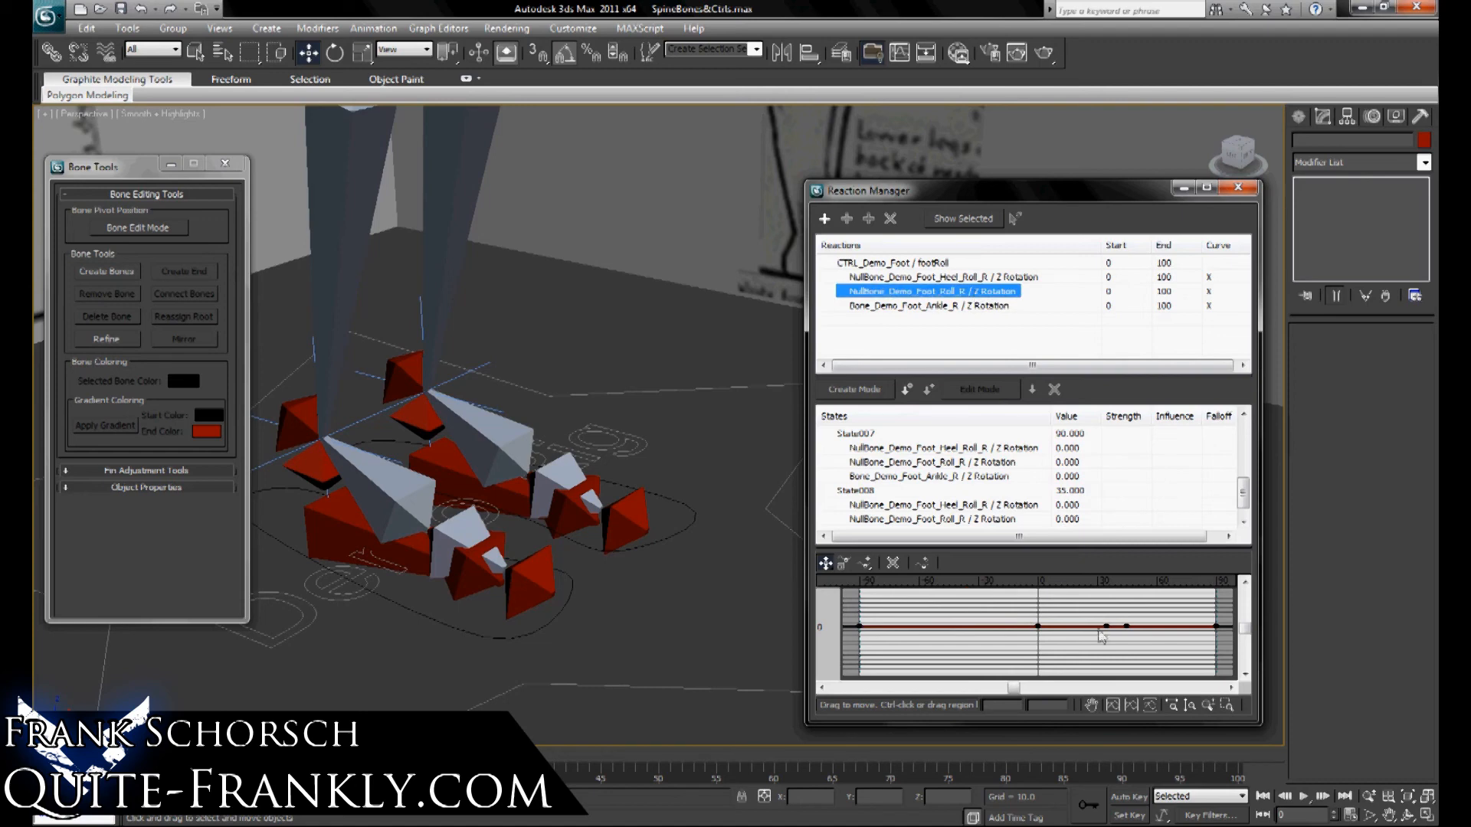
left_click_drag(1230, 653, 1229, 652)
double_click(1060, 706)
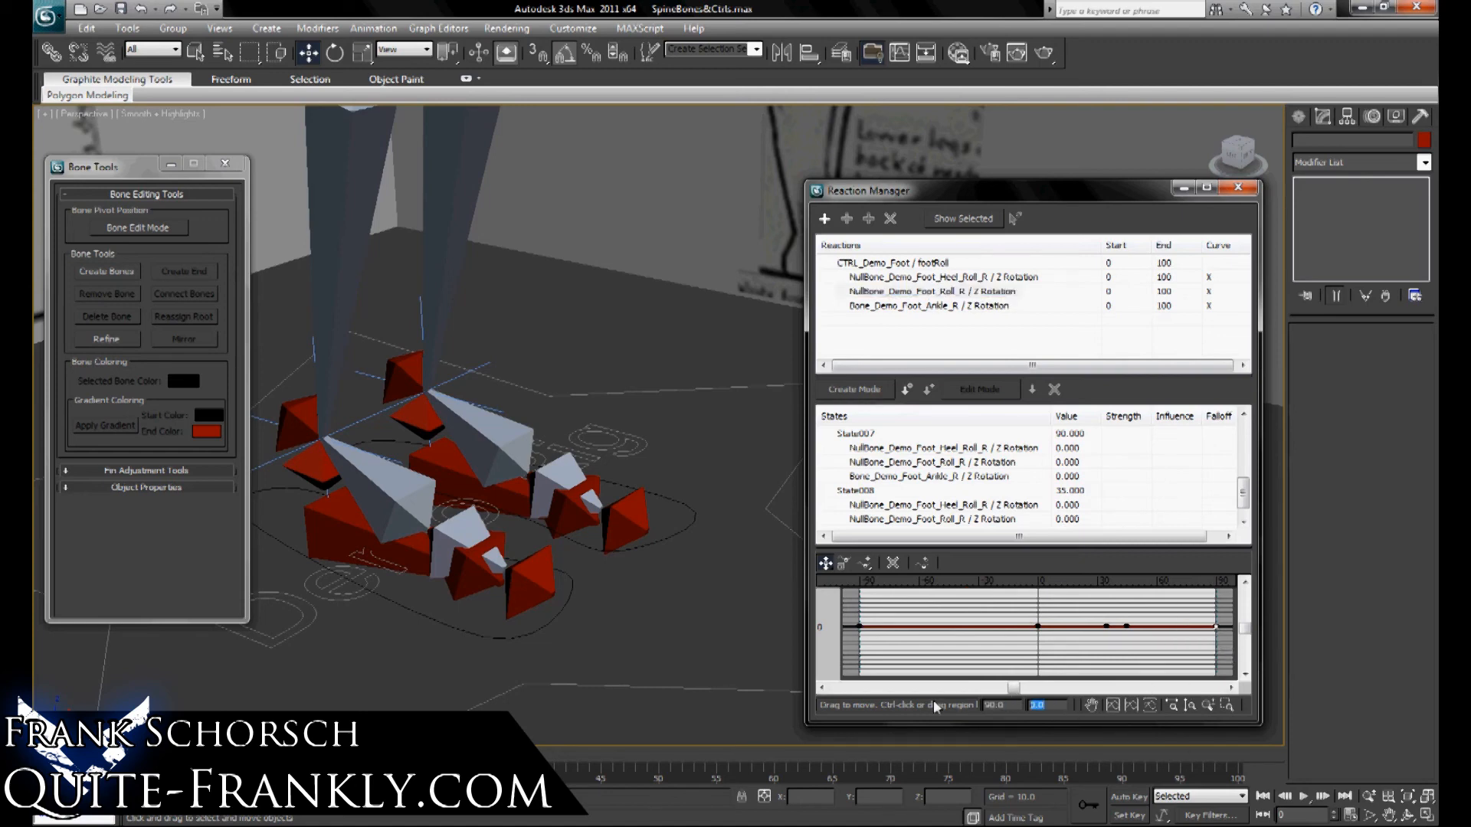
type("-1")
key("Return")
left_click(1124, 628)
right_click(1127, 627)
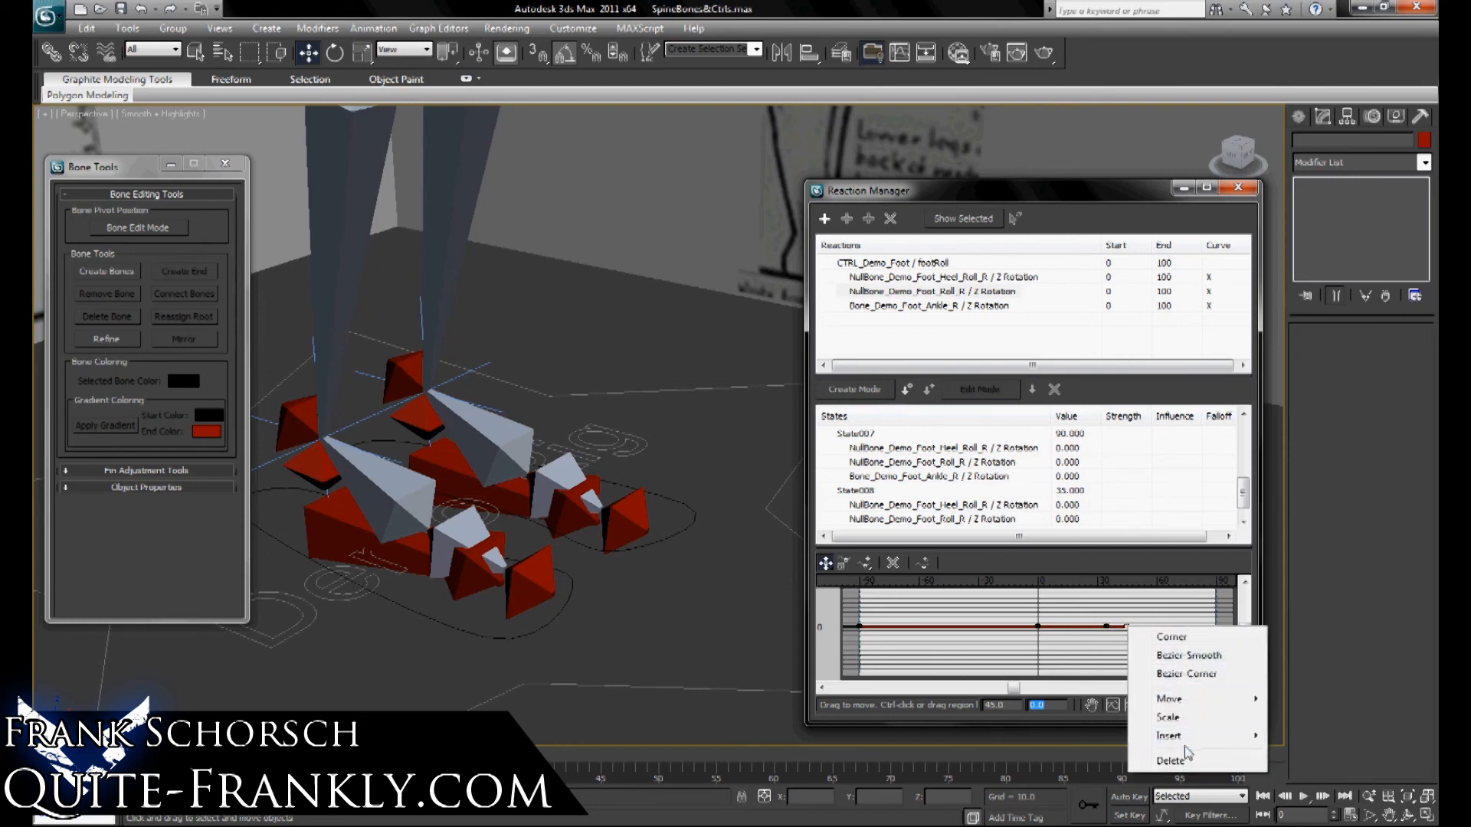
left_click(1149, 760)
Set the Bone_Demo_Foot_Ankle_R Z Rotation curve to -1 at footRoll 45 and delete its point at 35.
left_click(942, 306)
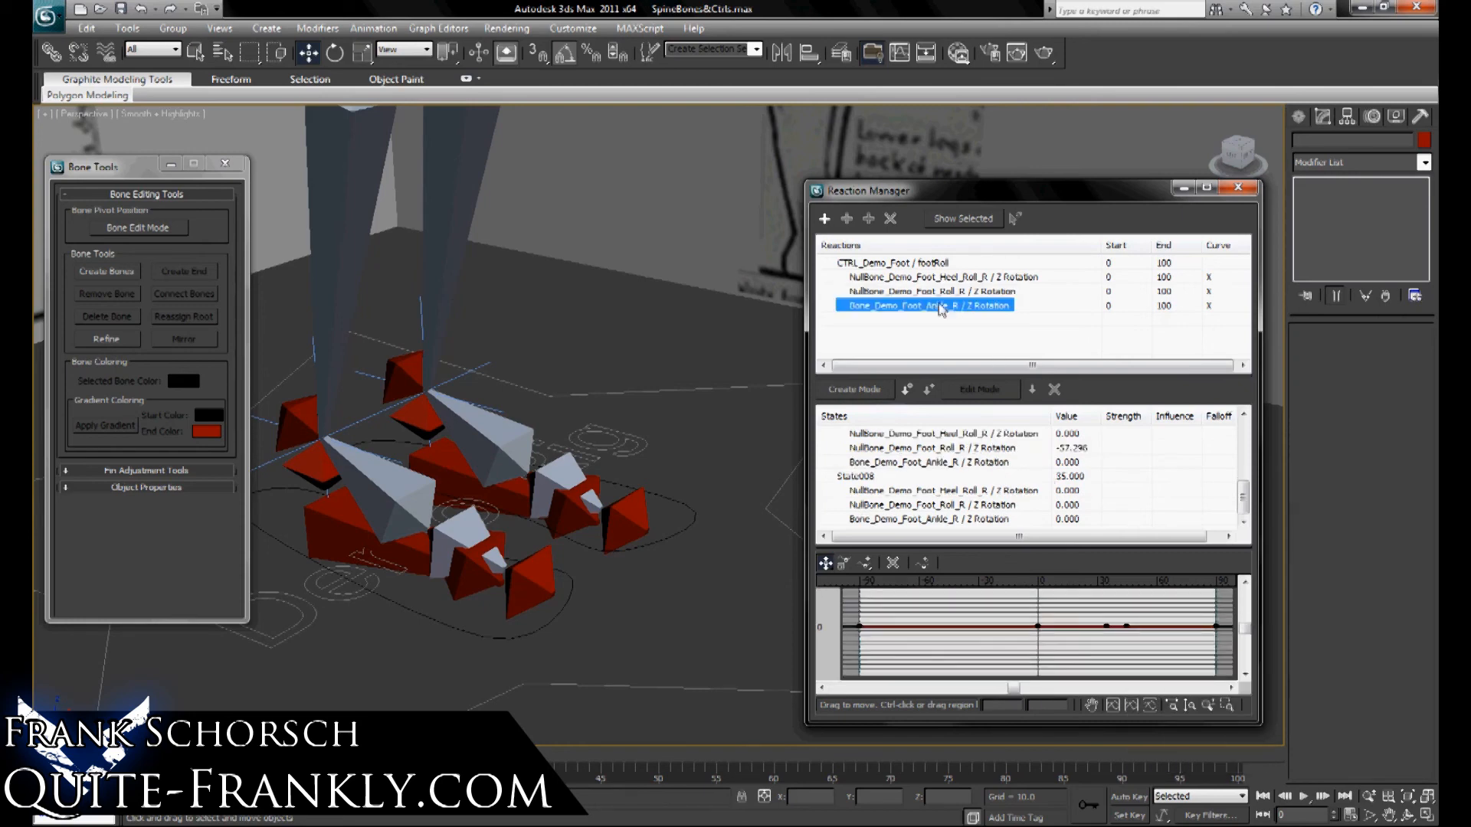
mouse_move(1113, 615)
left_mouse_down()
mouse_move(1093, 647)
mouse_move(1121, 642)
left_mouse_up()
left_click(1038, 705)
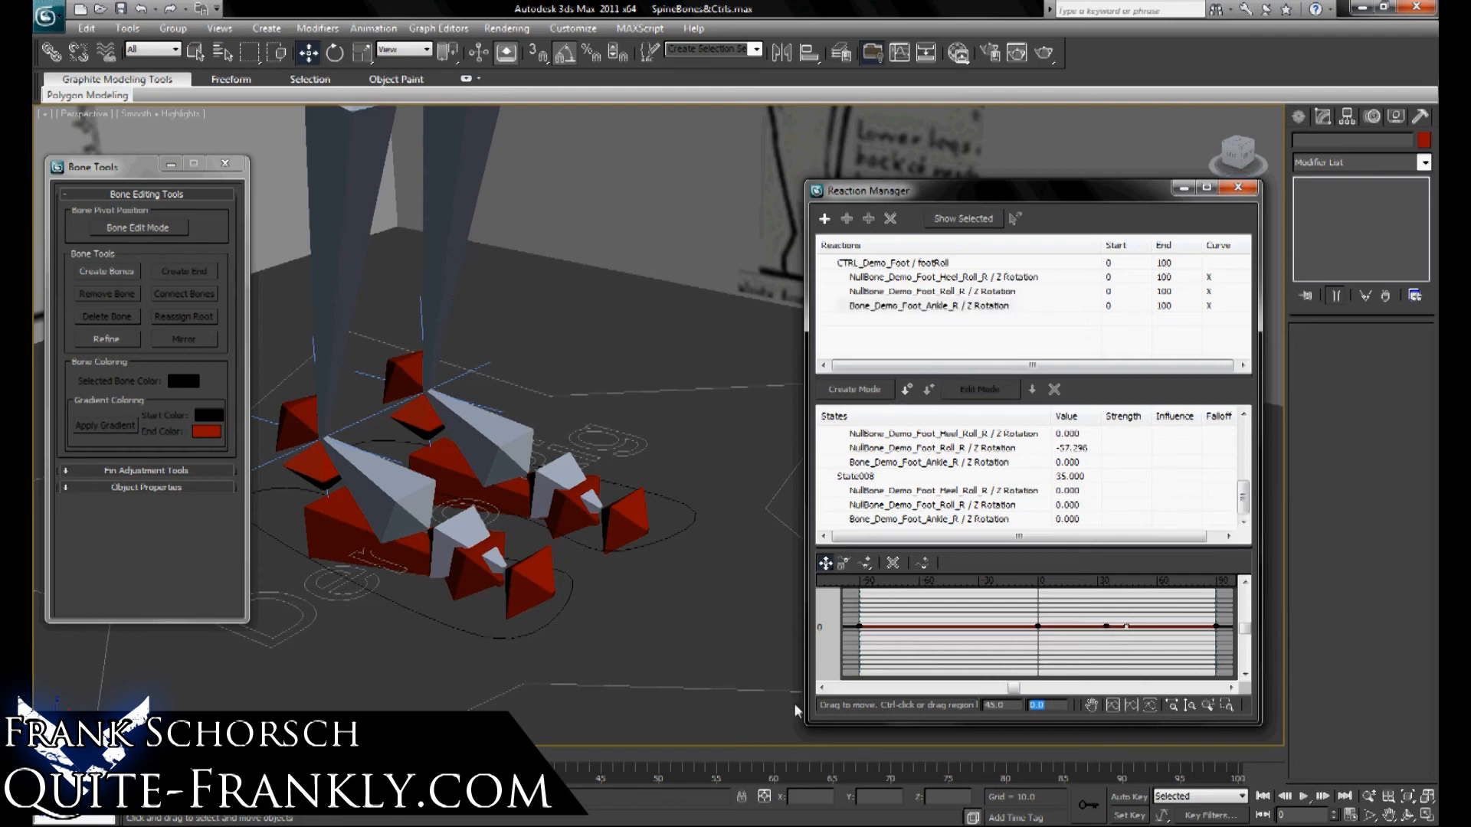
type("-1")
key("Return")
right_click(1105, 628)
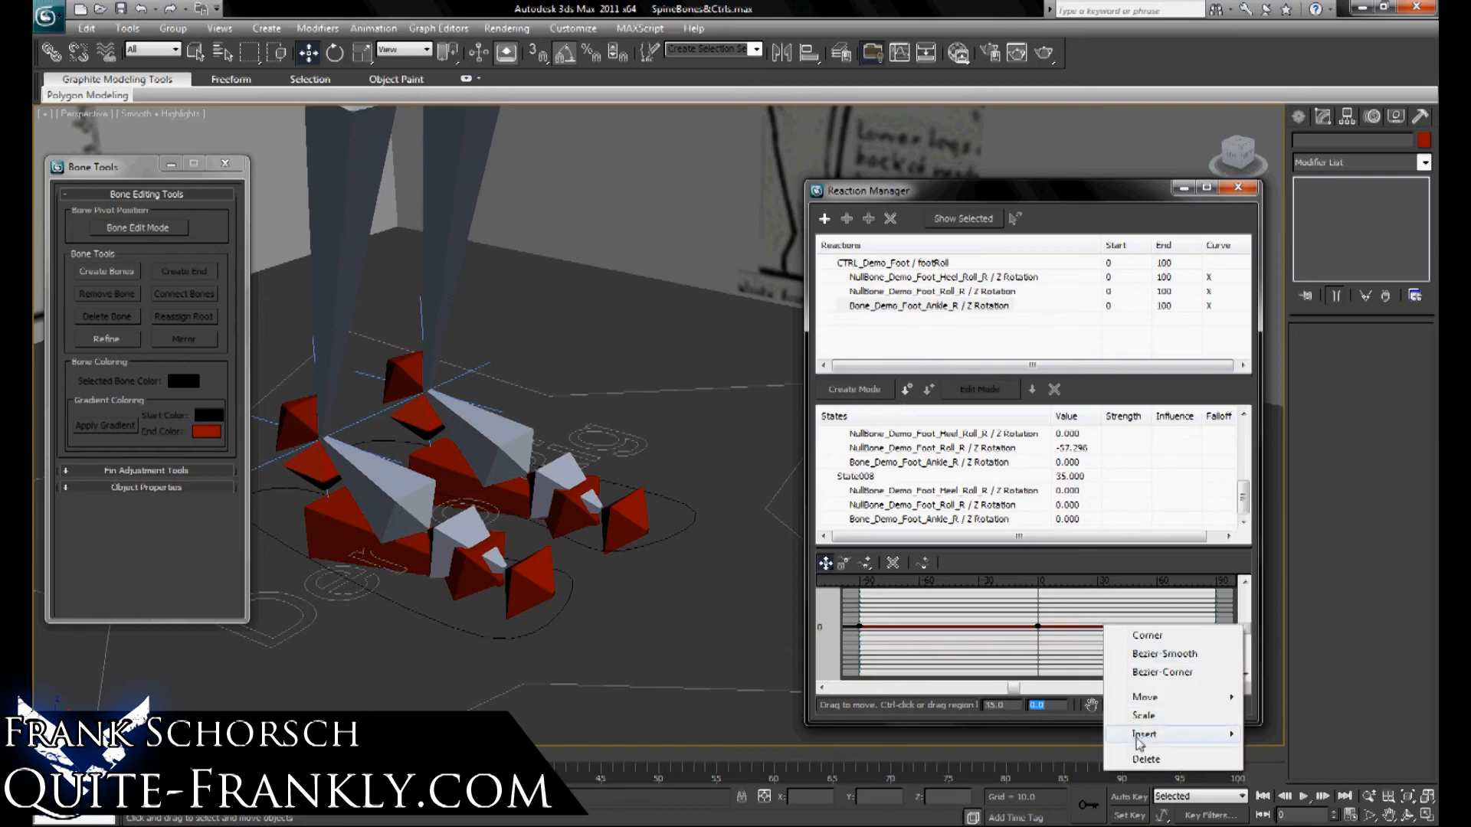
left_click(1146, 760)
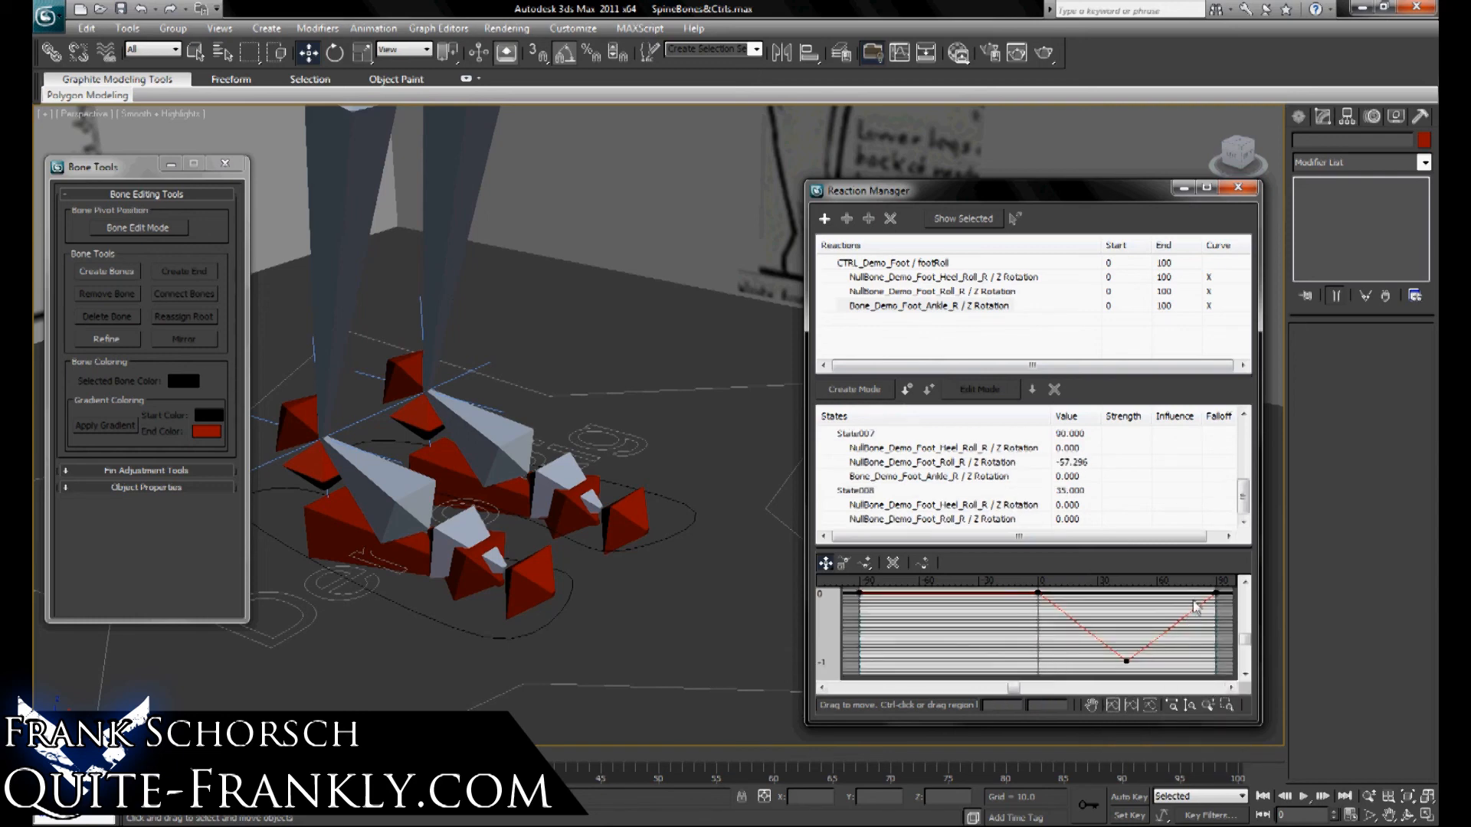
Test the Foot Roll attribute of CTRL_Demo_Foot between 90 and -90, and reset it to 0.
left_click(916, 262)
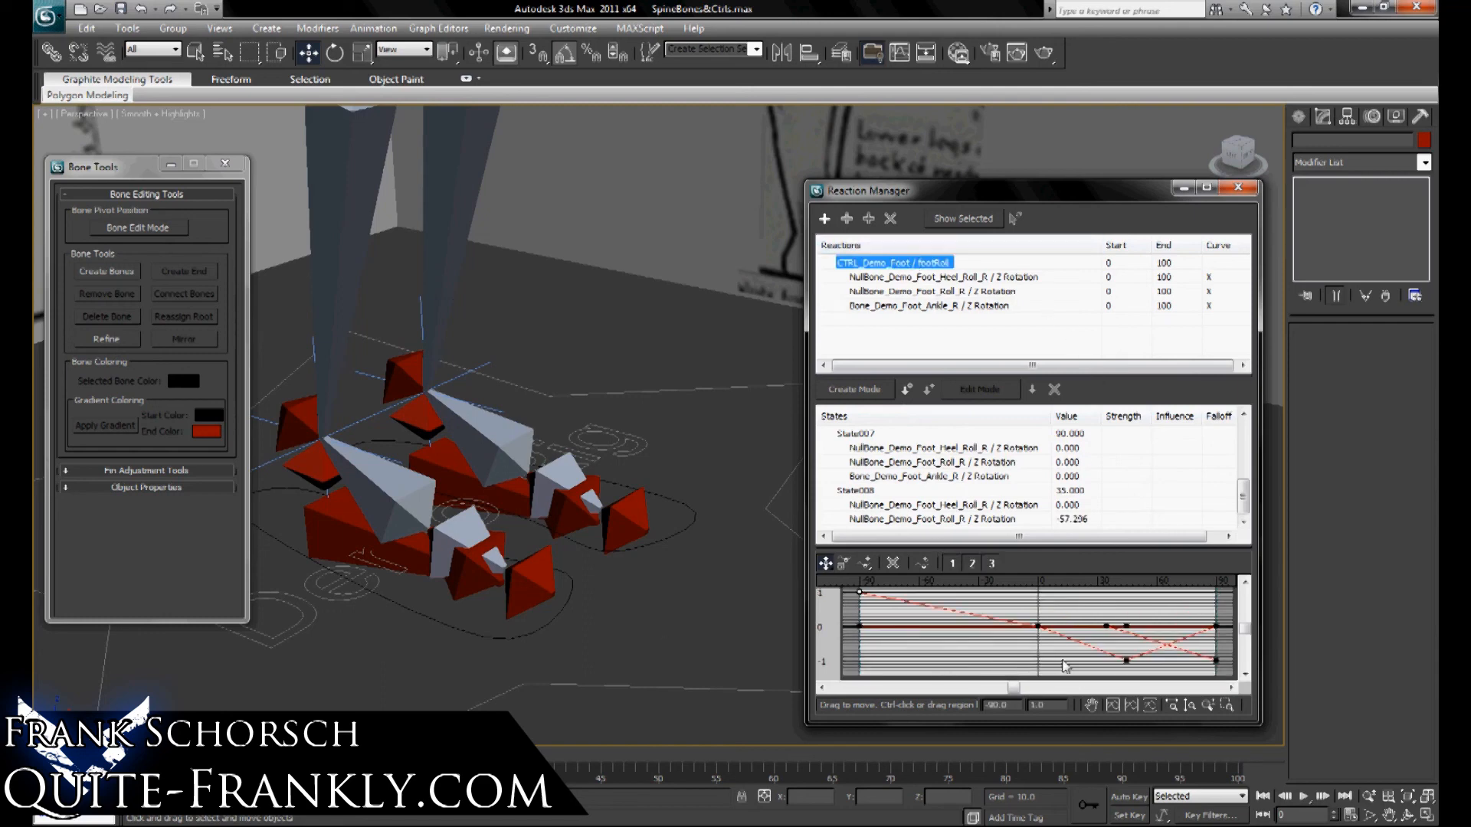
left_click(529, 630)
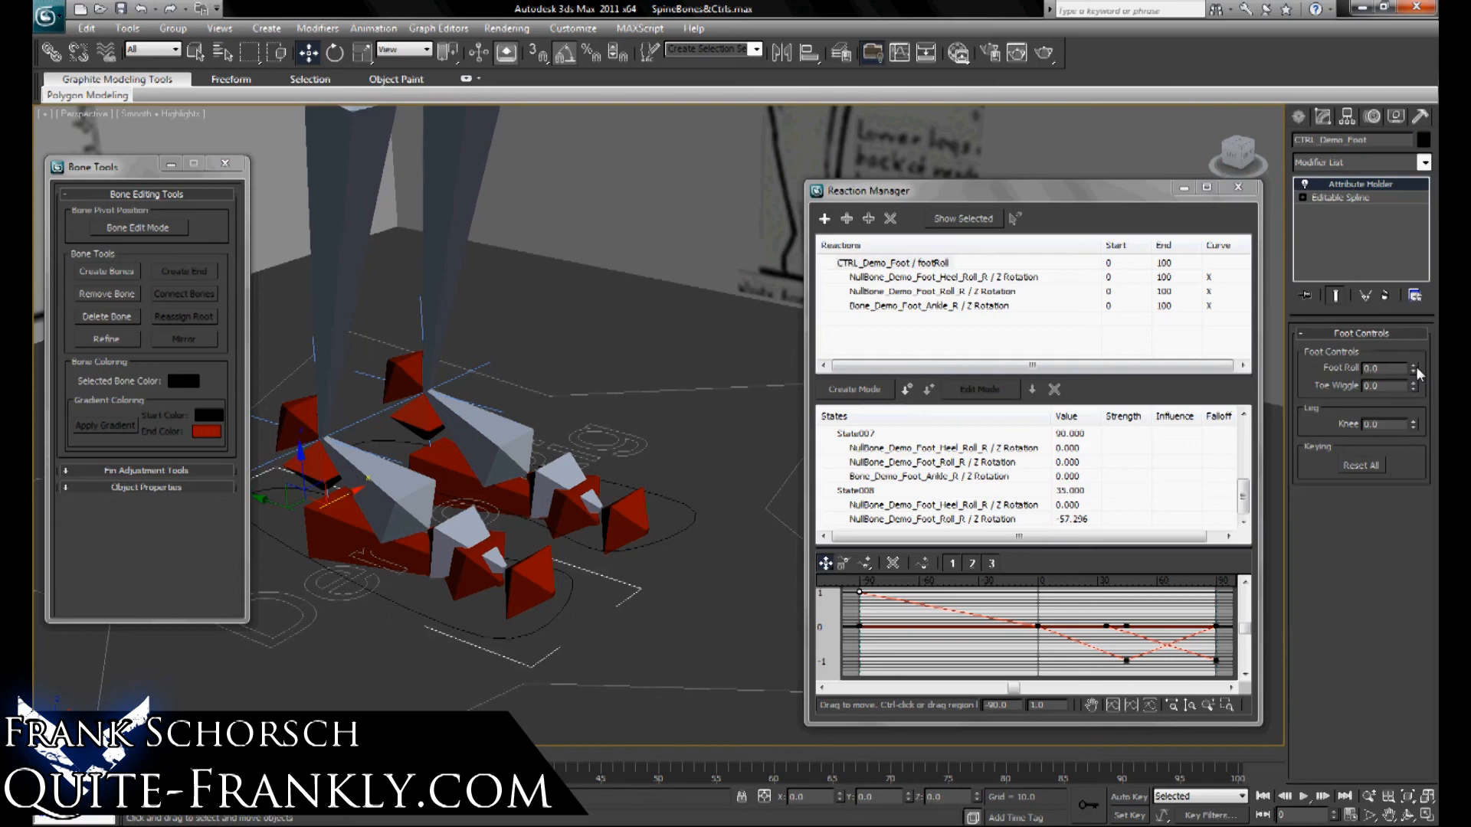
left_click_drag(1415, 368, 1147, 203)
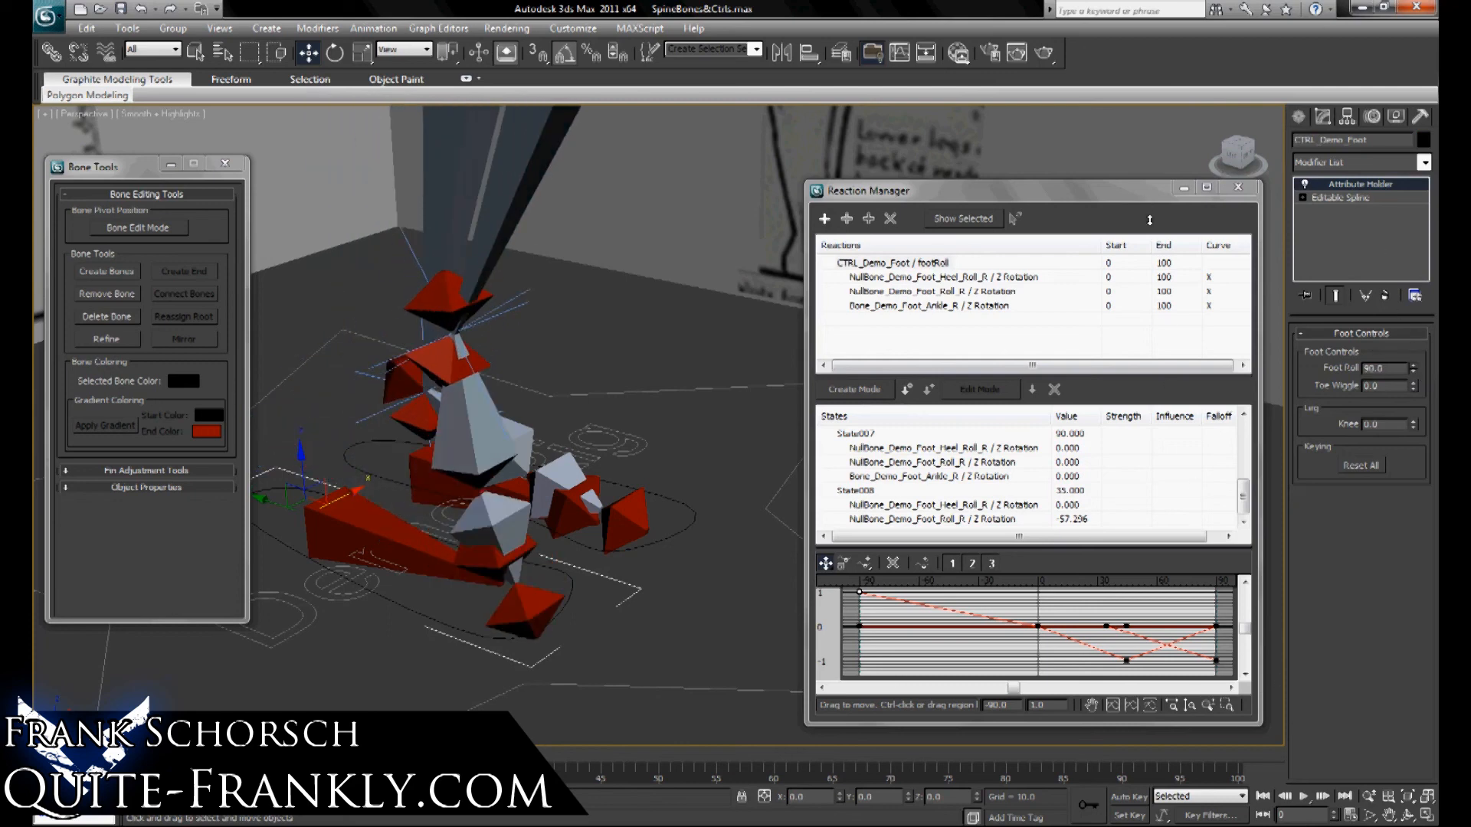
left_click_drag(1160, 330, 1274, 404)
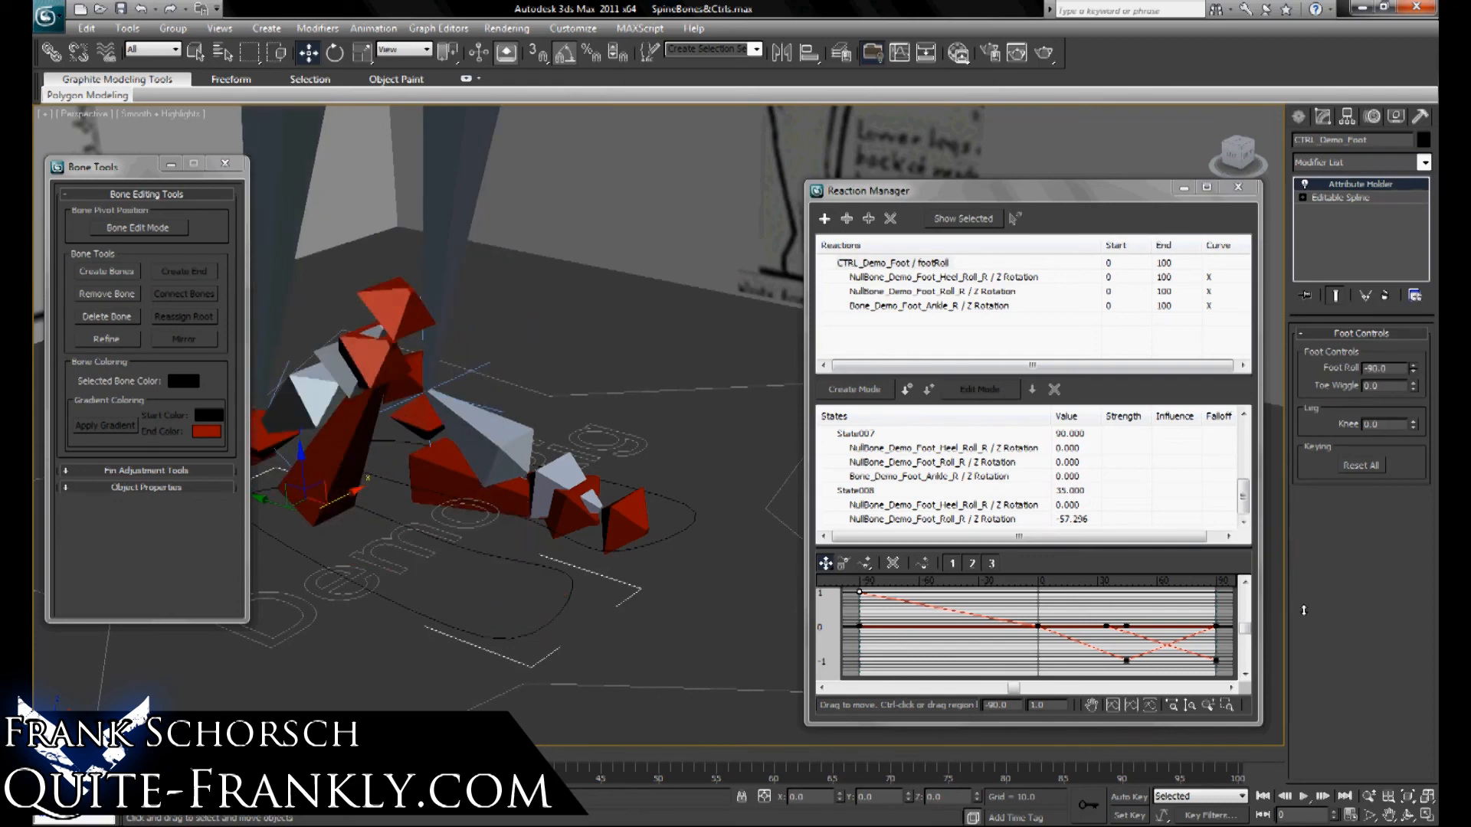
right_click(1414, 370)
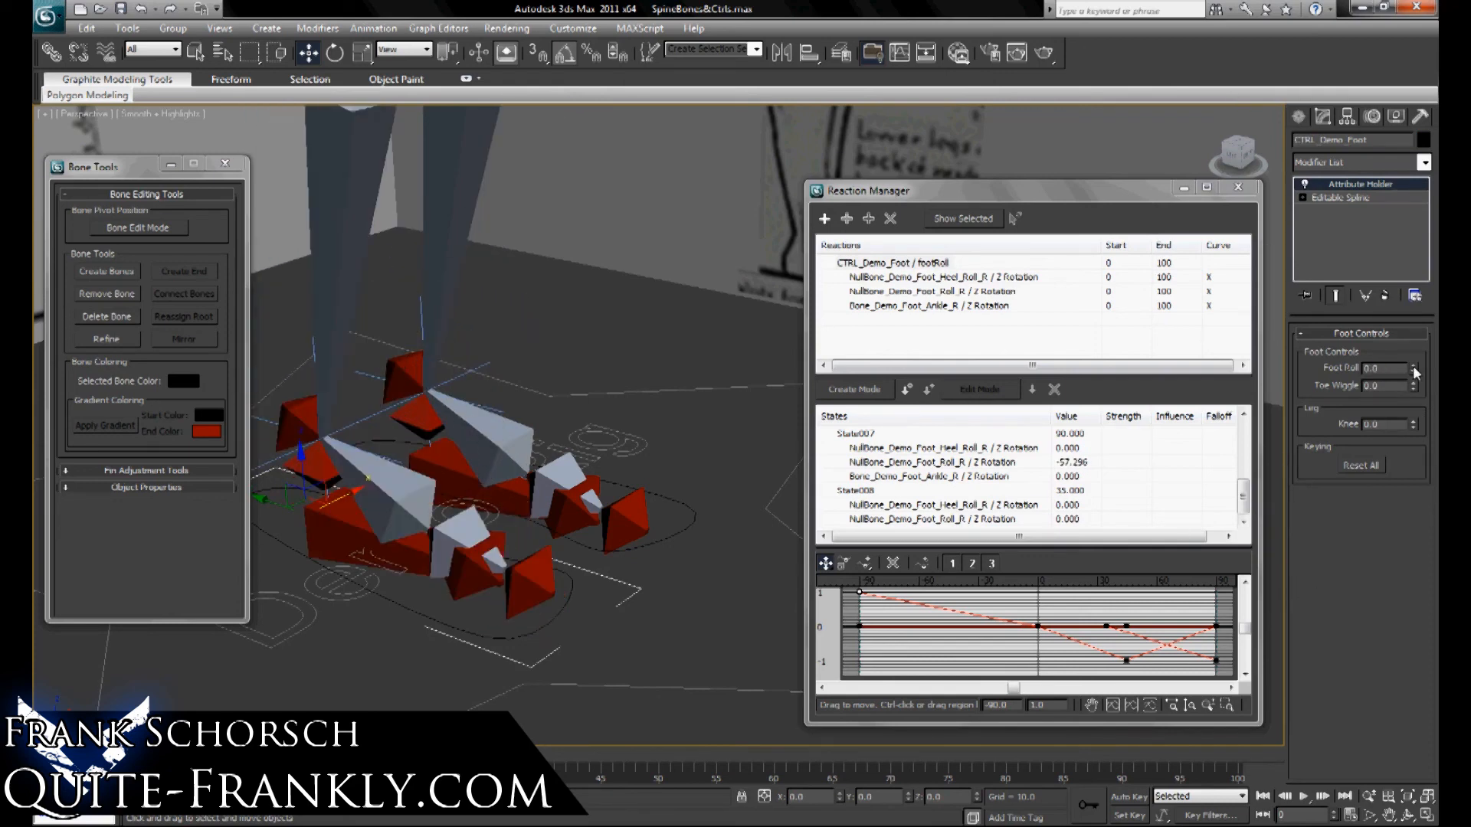
Unfreeze all objects in the scene without unfreezing the layers.
left_click(679, 625)
middle_click_drag(678, 621, 604, 512, "alt")
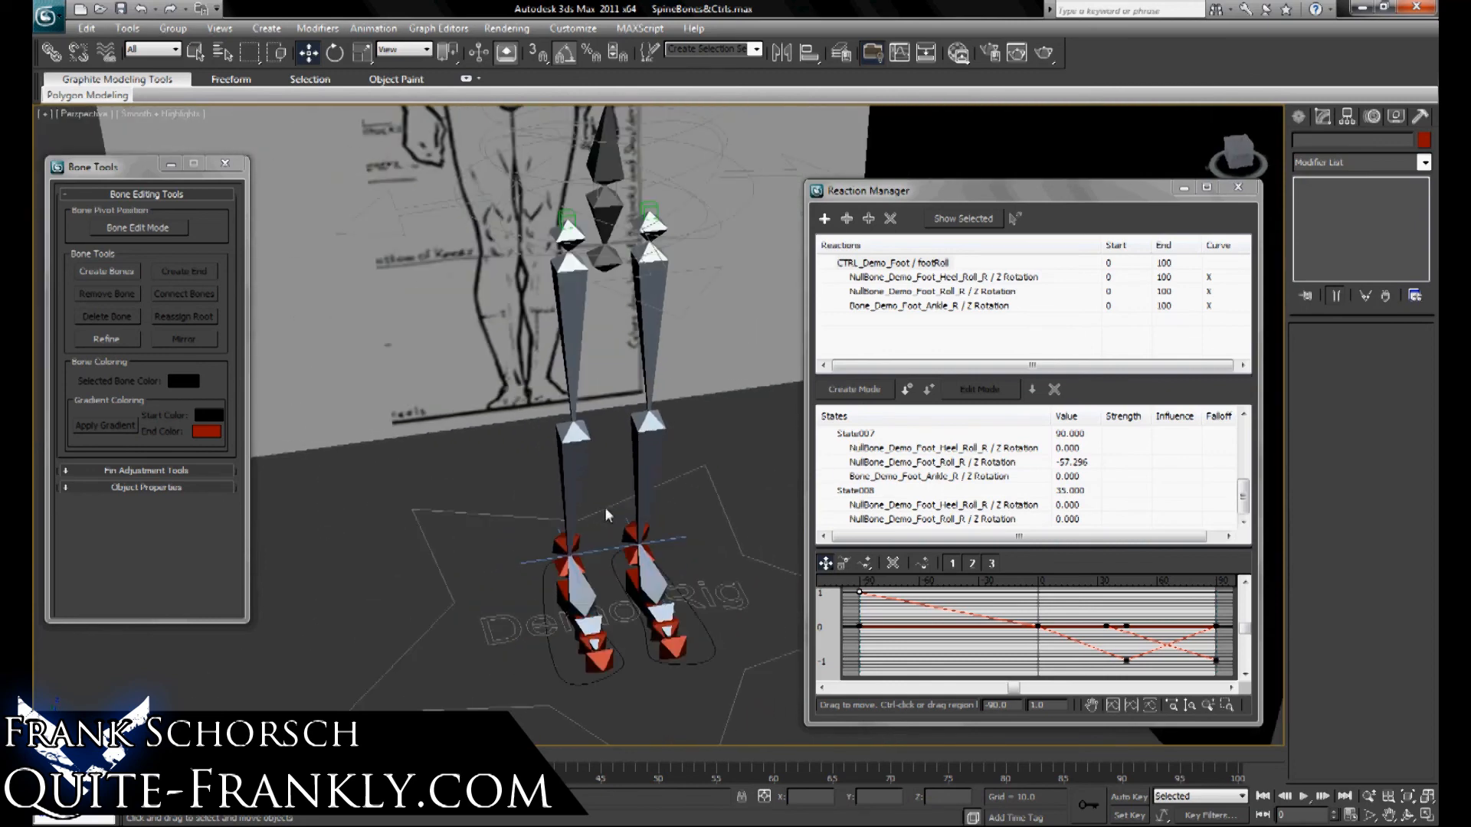
right_click(701, 388)
left_click(756, 268)
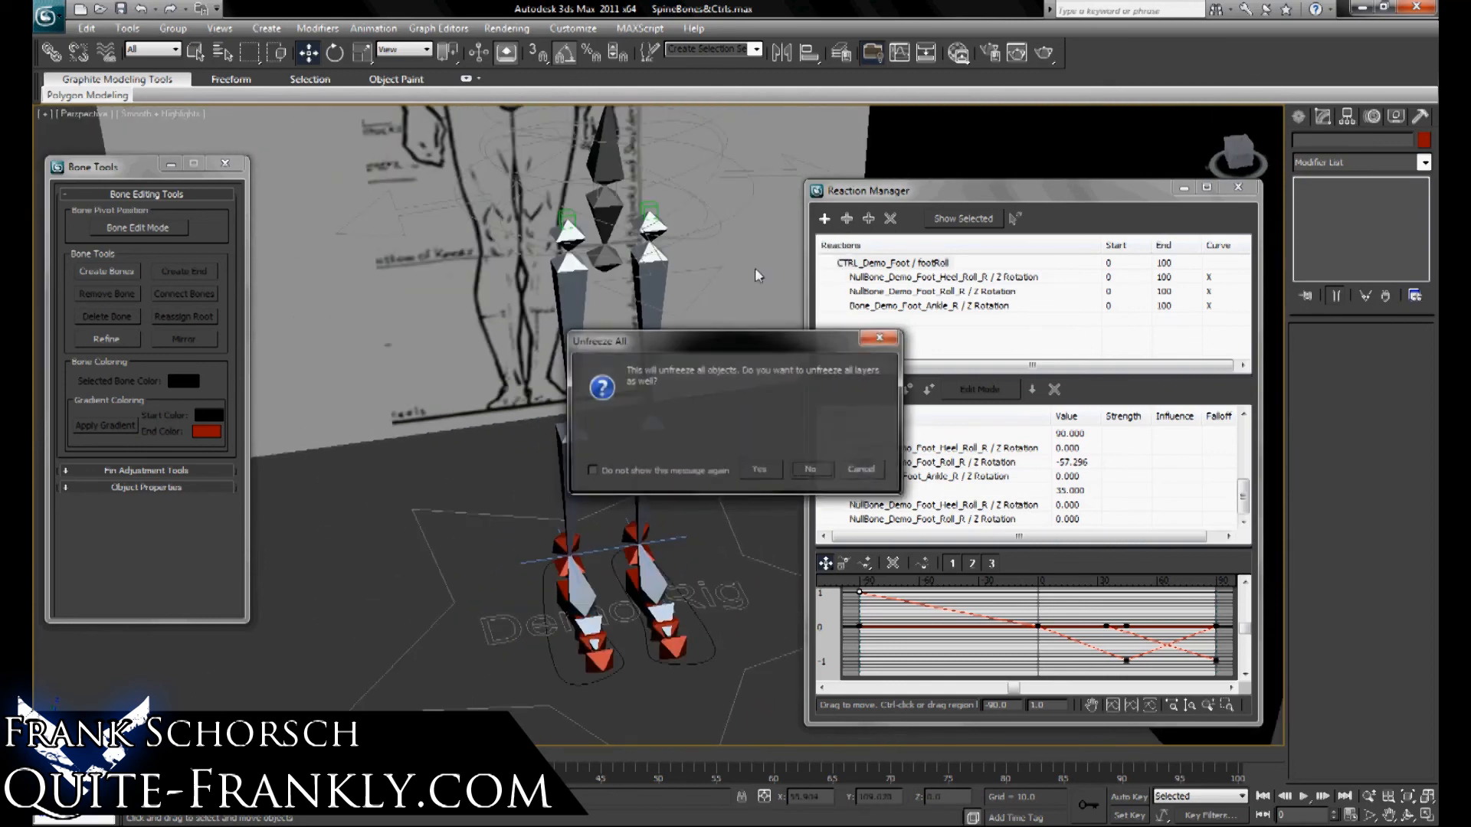
left_click(812, 474)
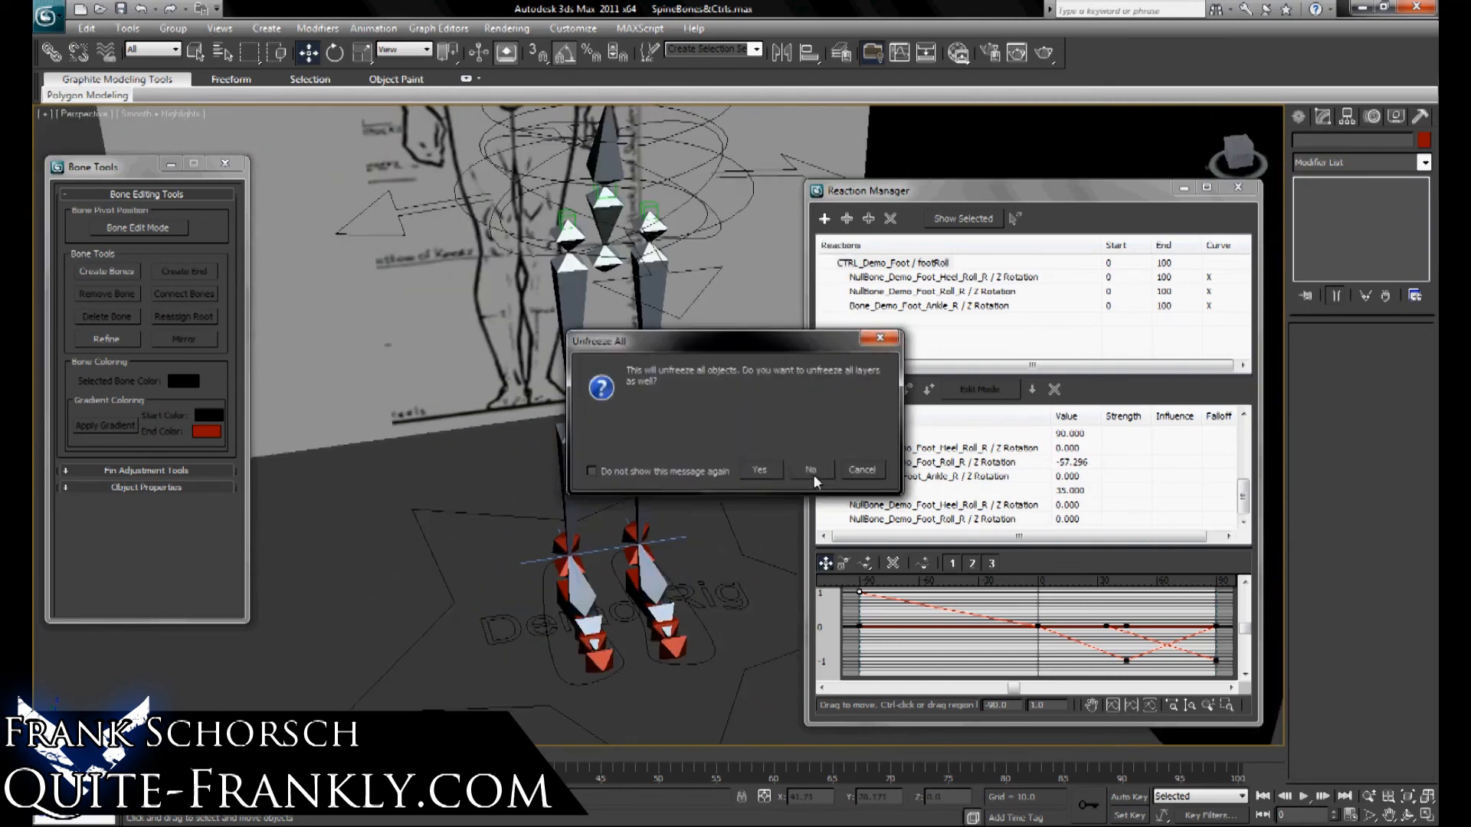
Link the foot control CTRL_Demo_Foot to the star-shaped master control on the ground.
left_click(602, 254)
middle_click_drag(524, 368, 578, 335, "alt")
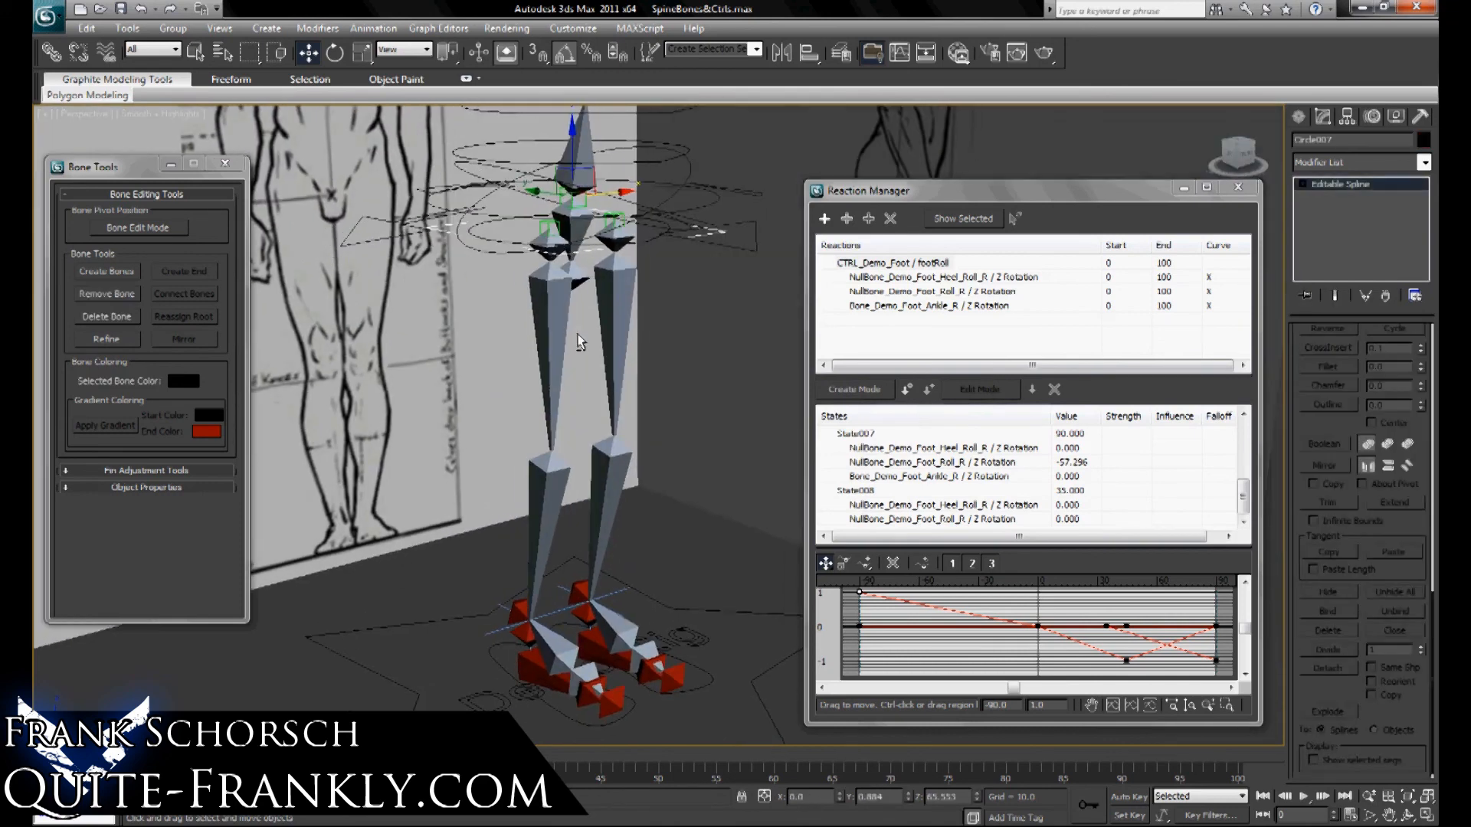
left_click(723, 606)
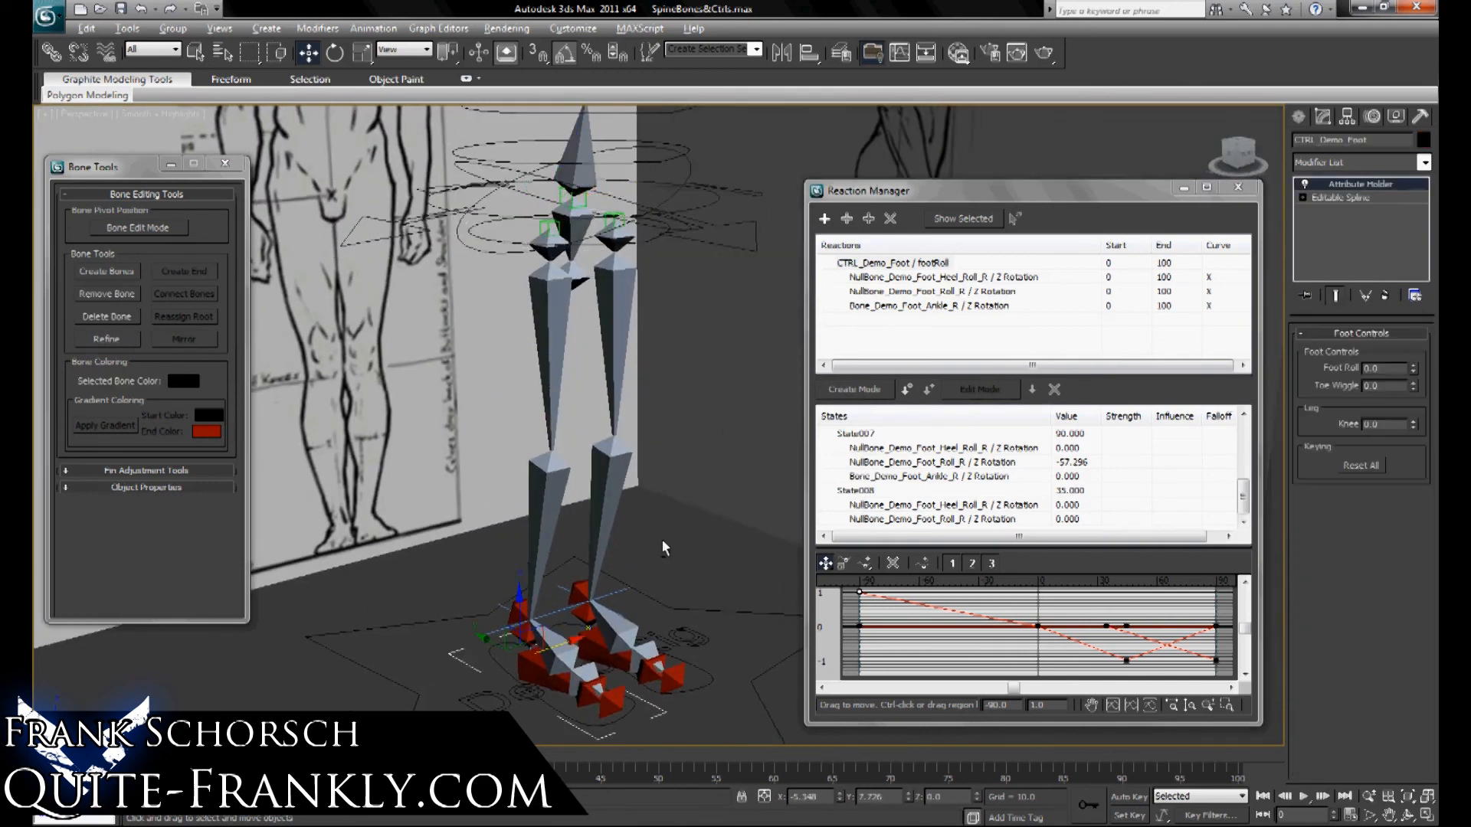
middle_click_drag(662, 539, 574, 573, "alt")
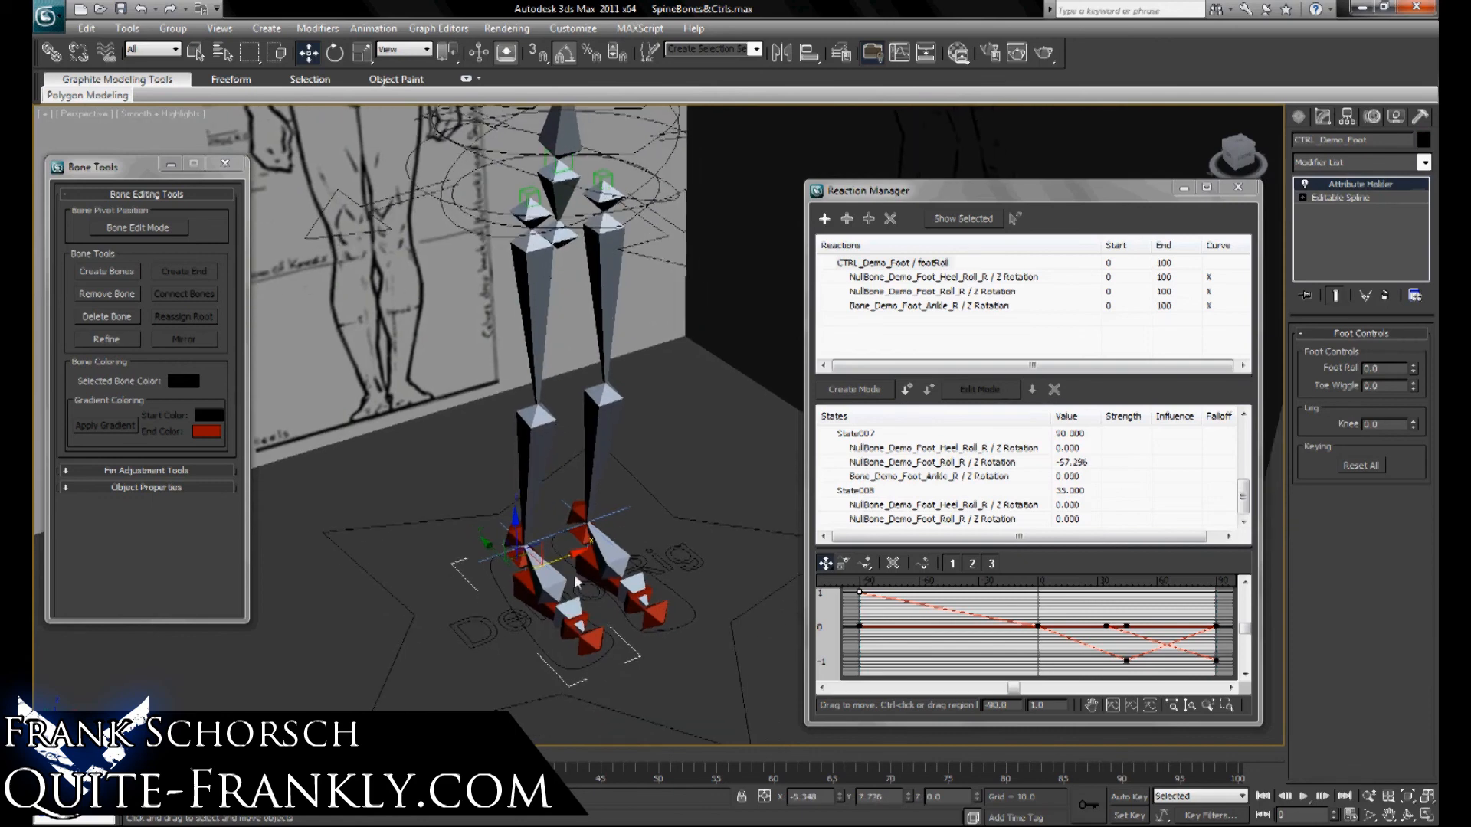
left_click(52, 55)
left_click_drag(536, 648, 412, 628)
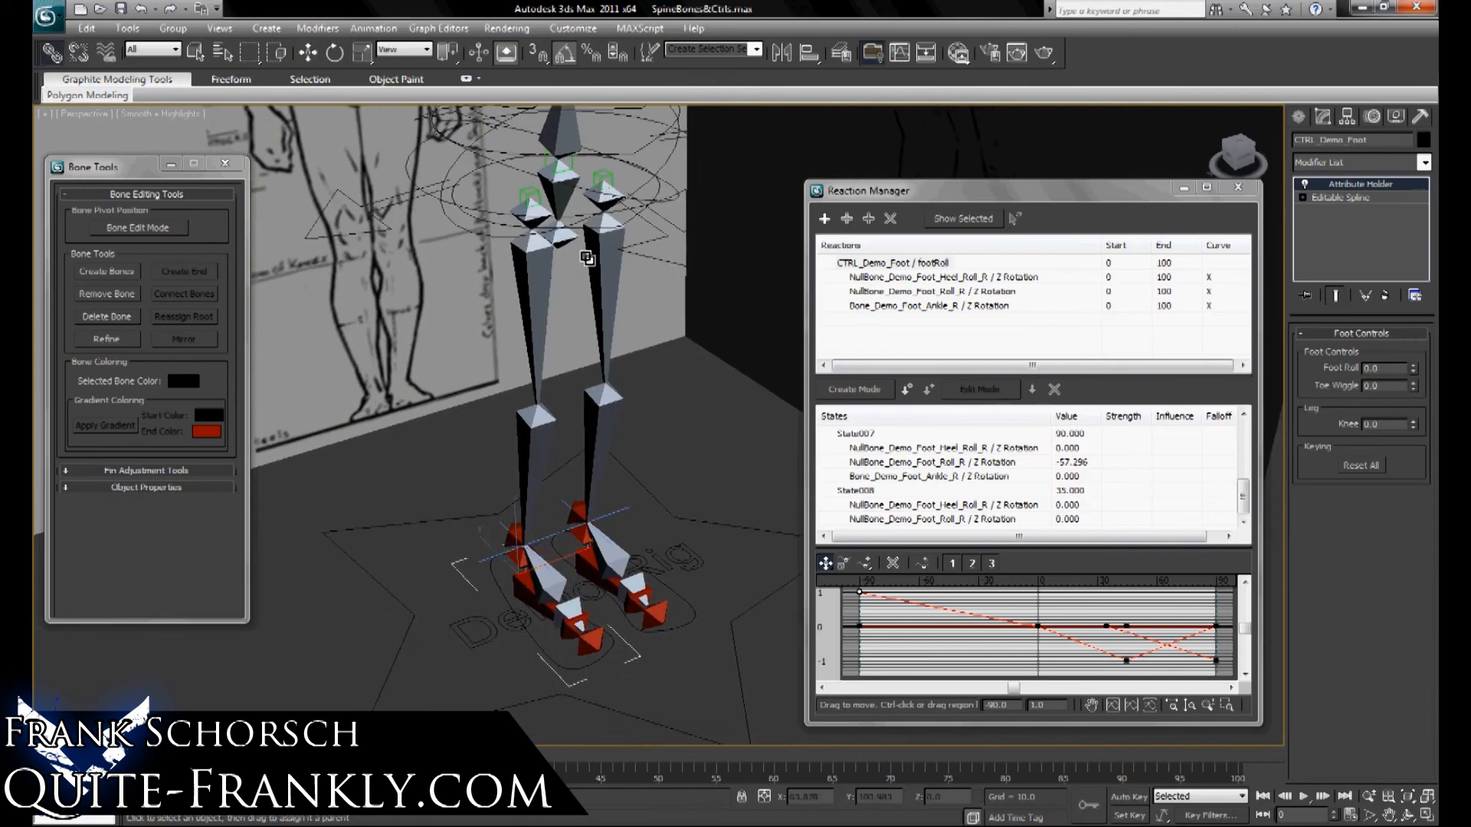
Link the right leg's dummy, Helper_Demo_Leg_R, to the pelvis.
left_click(527, 195)
middle_click_drag(580, 324, 653, 490, "alt")
scroll(561, 516, "up", 3)
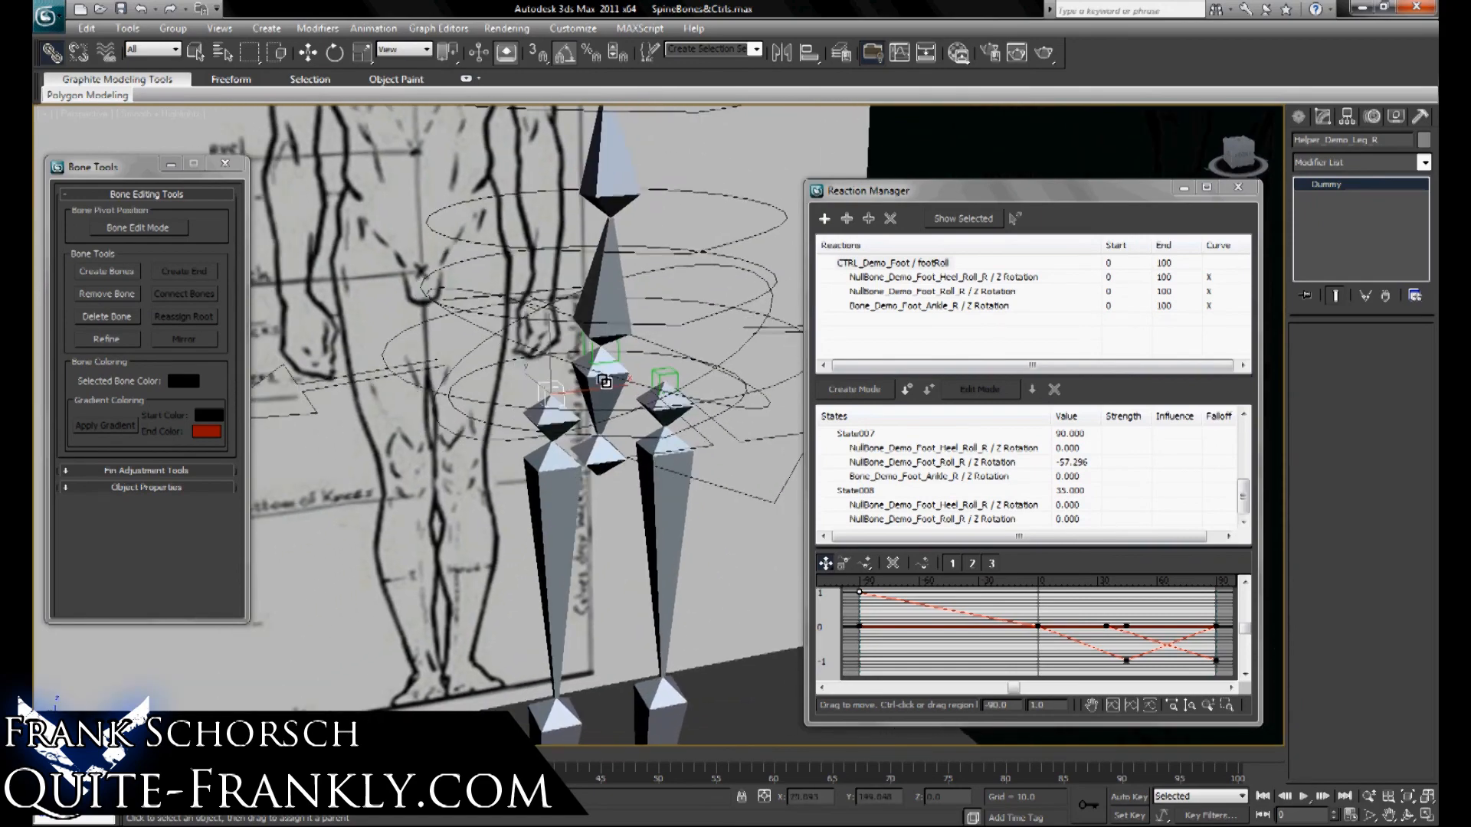
middle_click_drag(605, 389, 512, 350, "alt")
scroll(514, 355, "down", 4)
Test how the rig follows CTRL_Master by moving it, and cancel the move.
key("w")
left_click_drag(744, 539, 710, 628)
middle_click_drag(728, 537, 657, 576, "alt")
left_click_drag(667, 573, 516, 537)
right_click(516, 538)
middle_click_drag(517, 538, 559, 494, "alt")
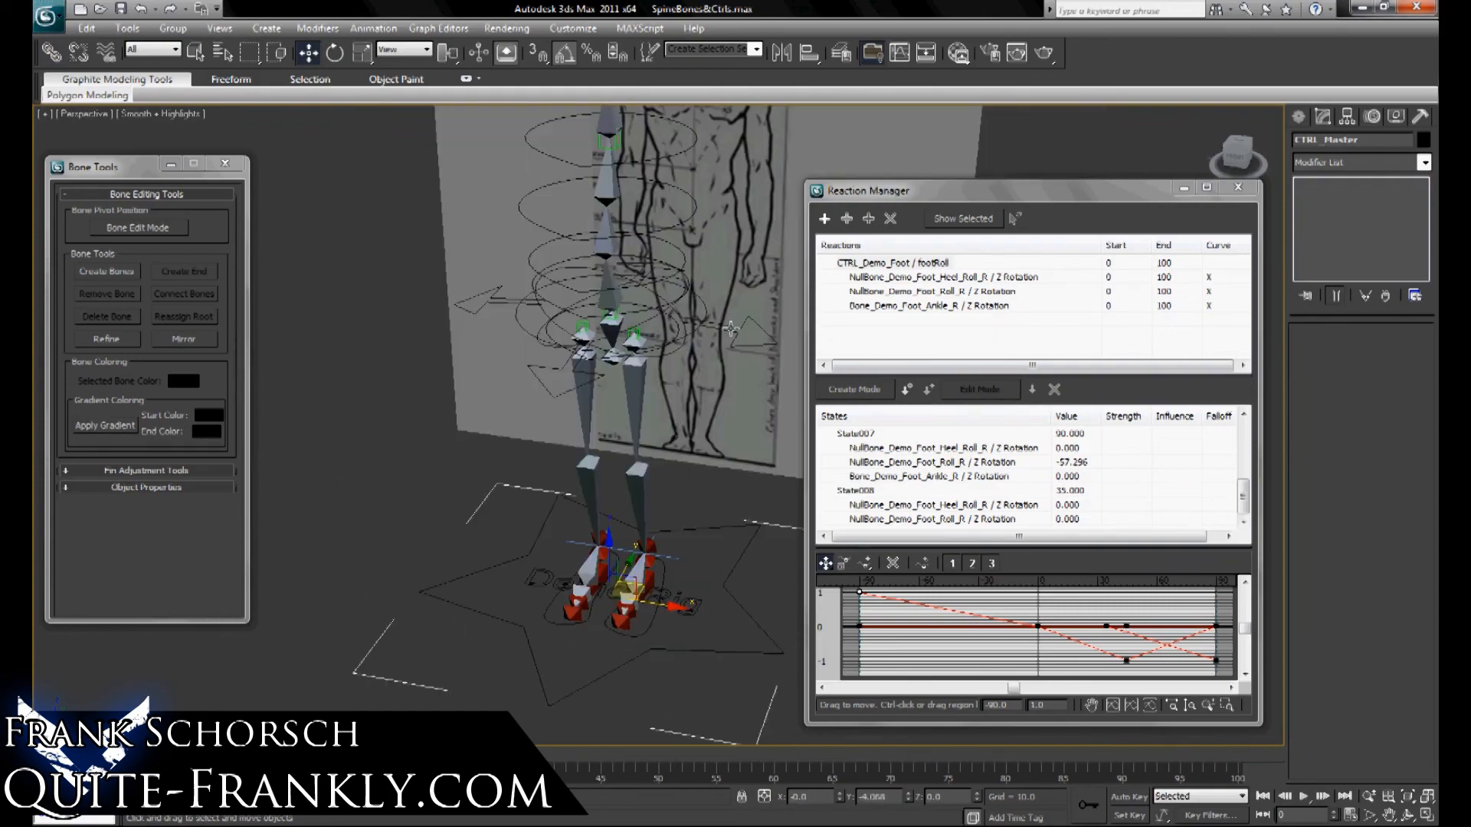